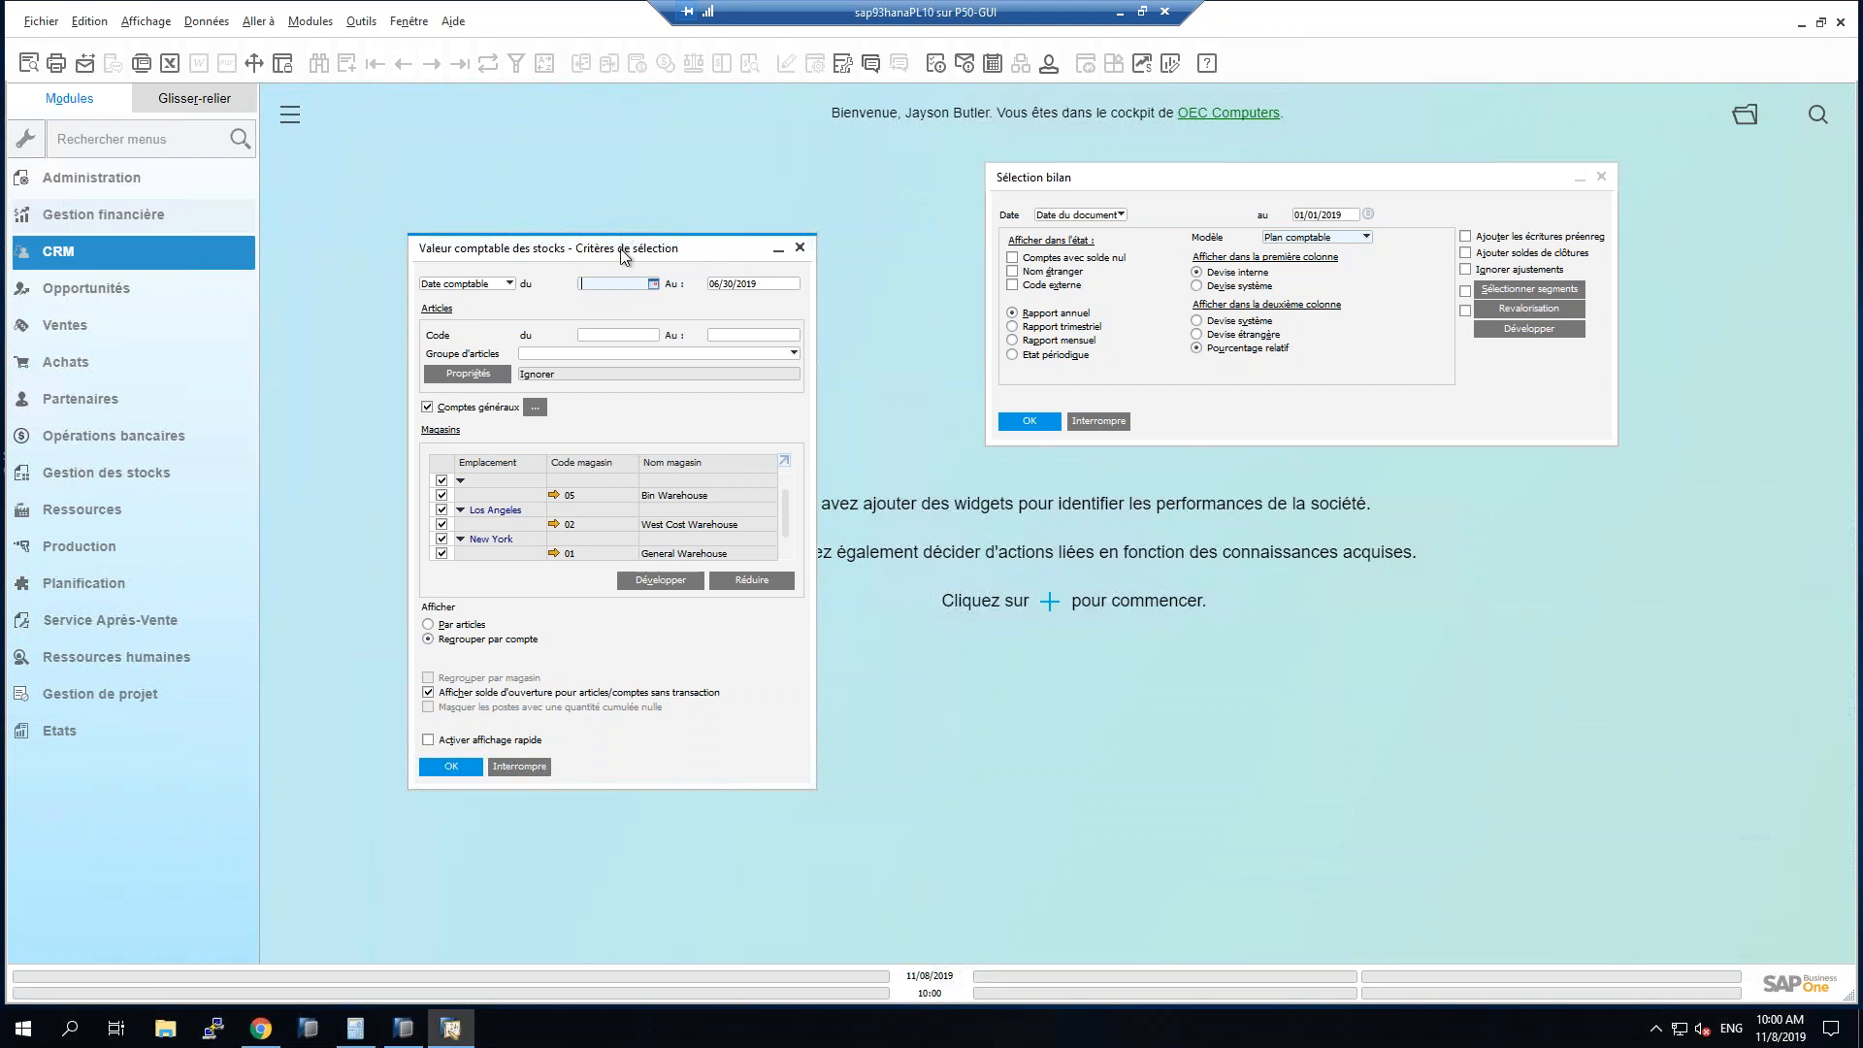
Reposition the stock valuation criteria window and locate the Bilan report under Gestion financière.
drag(621, 246, 638, 219)
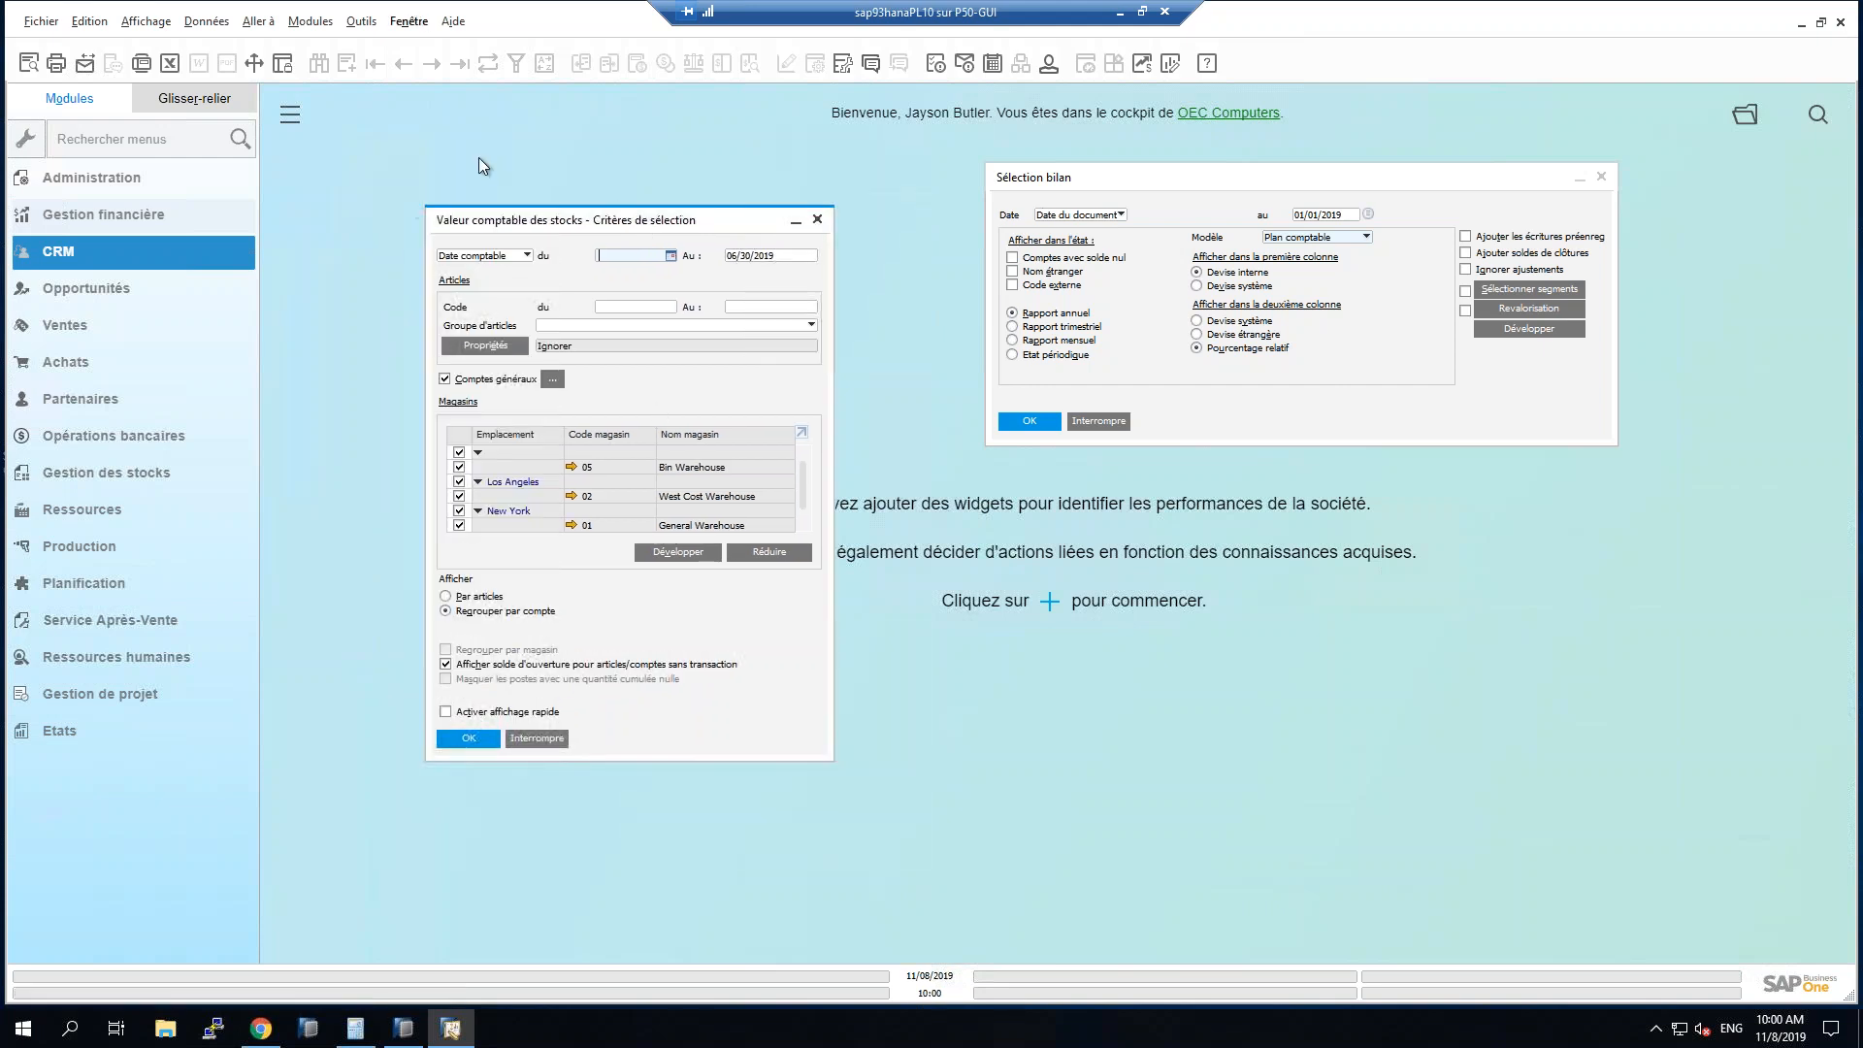
click(97, 211)
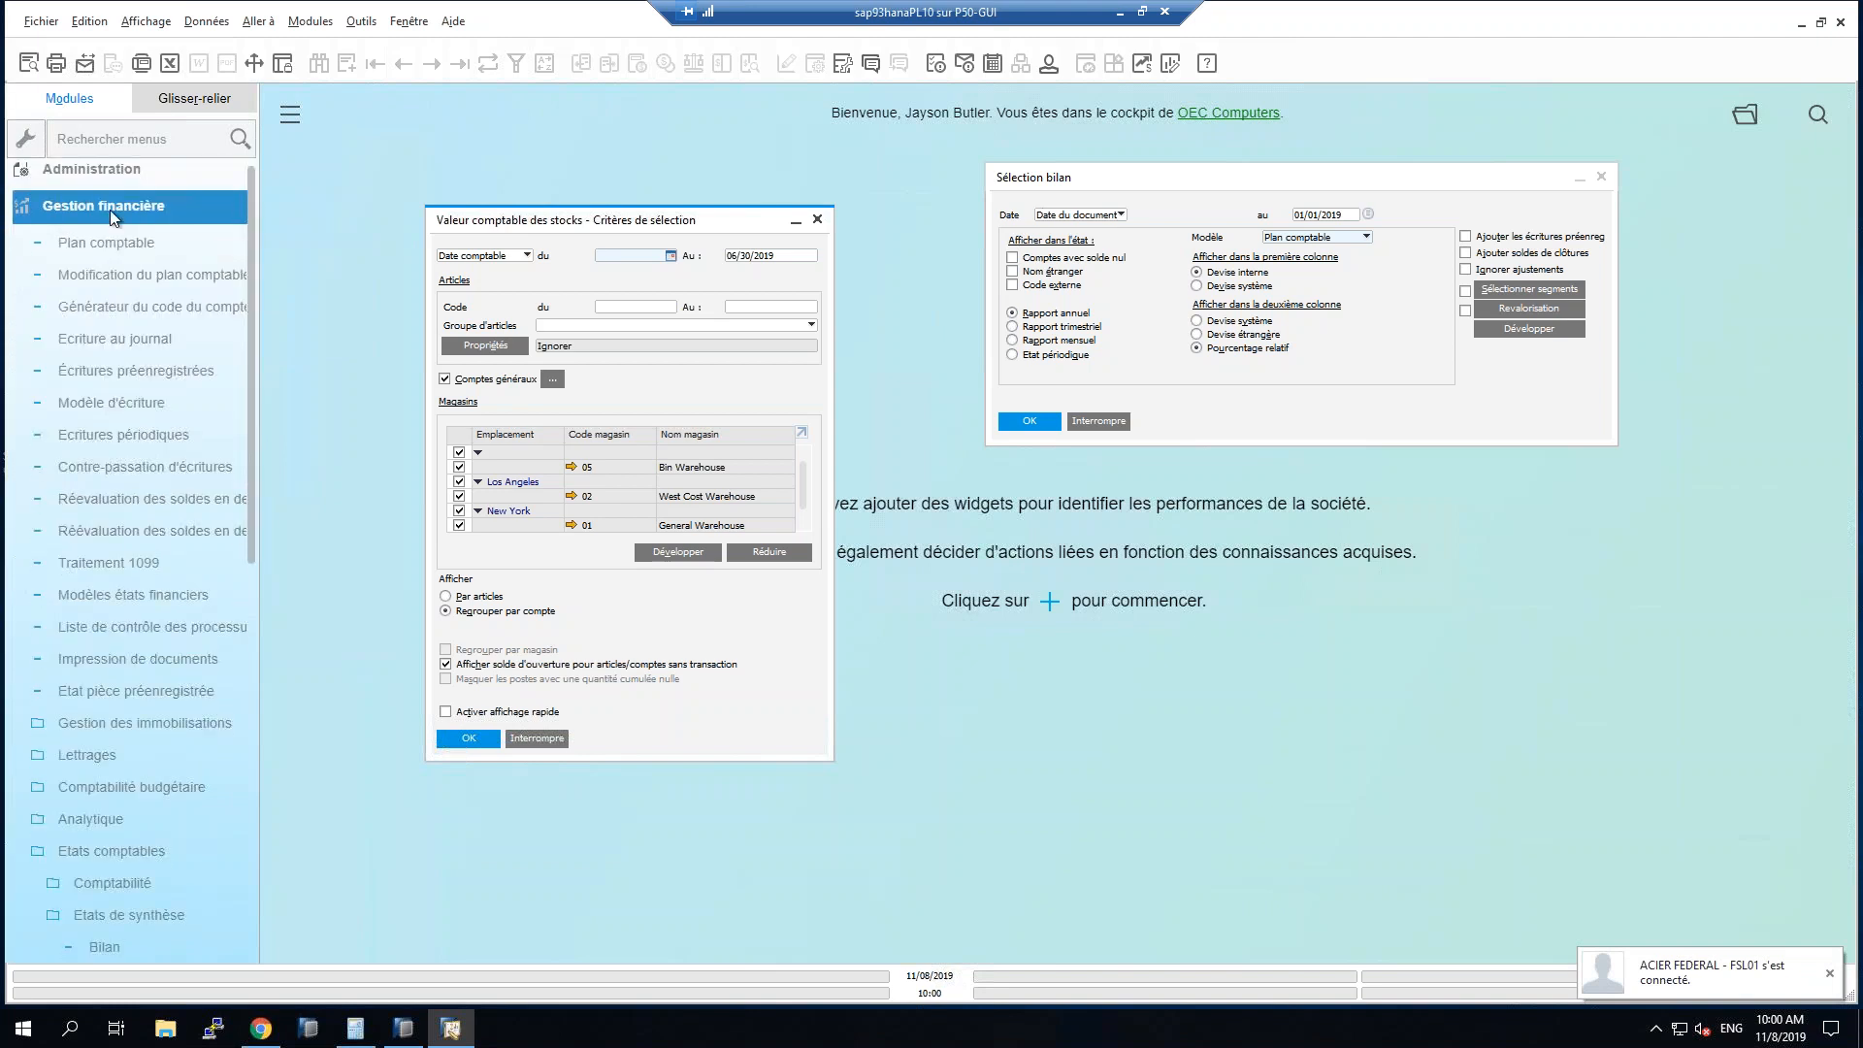
scroll(103, 718, down, 5)
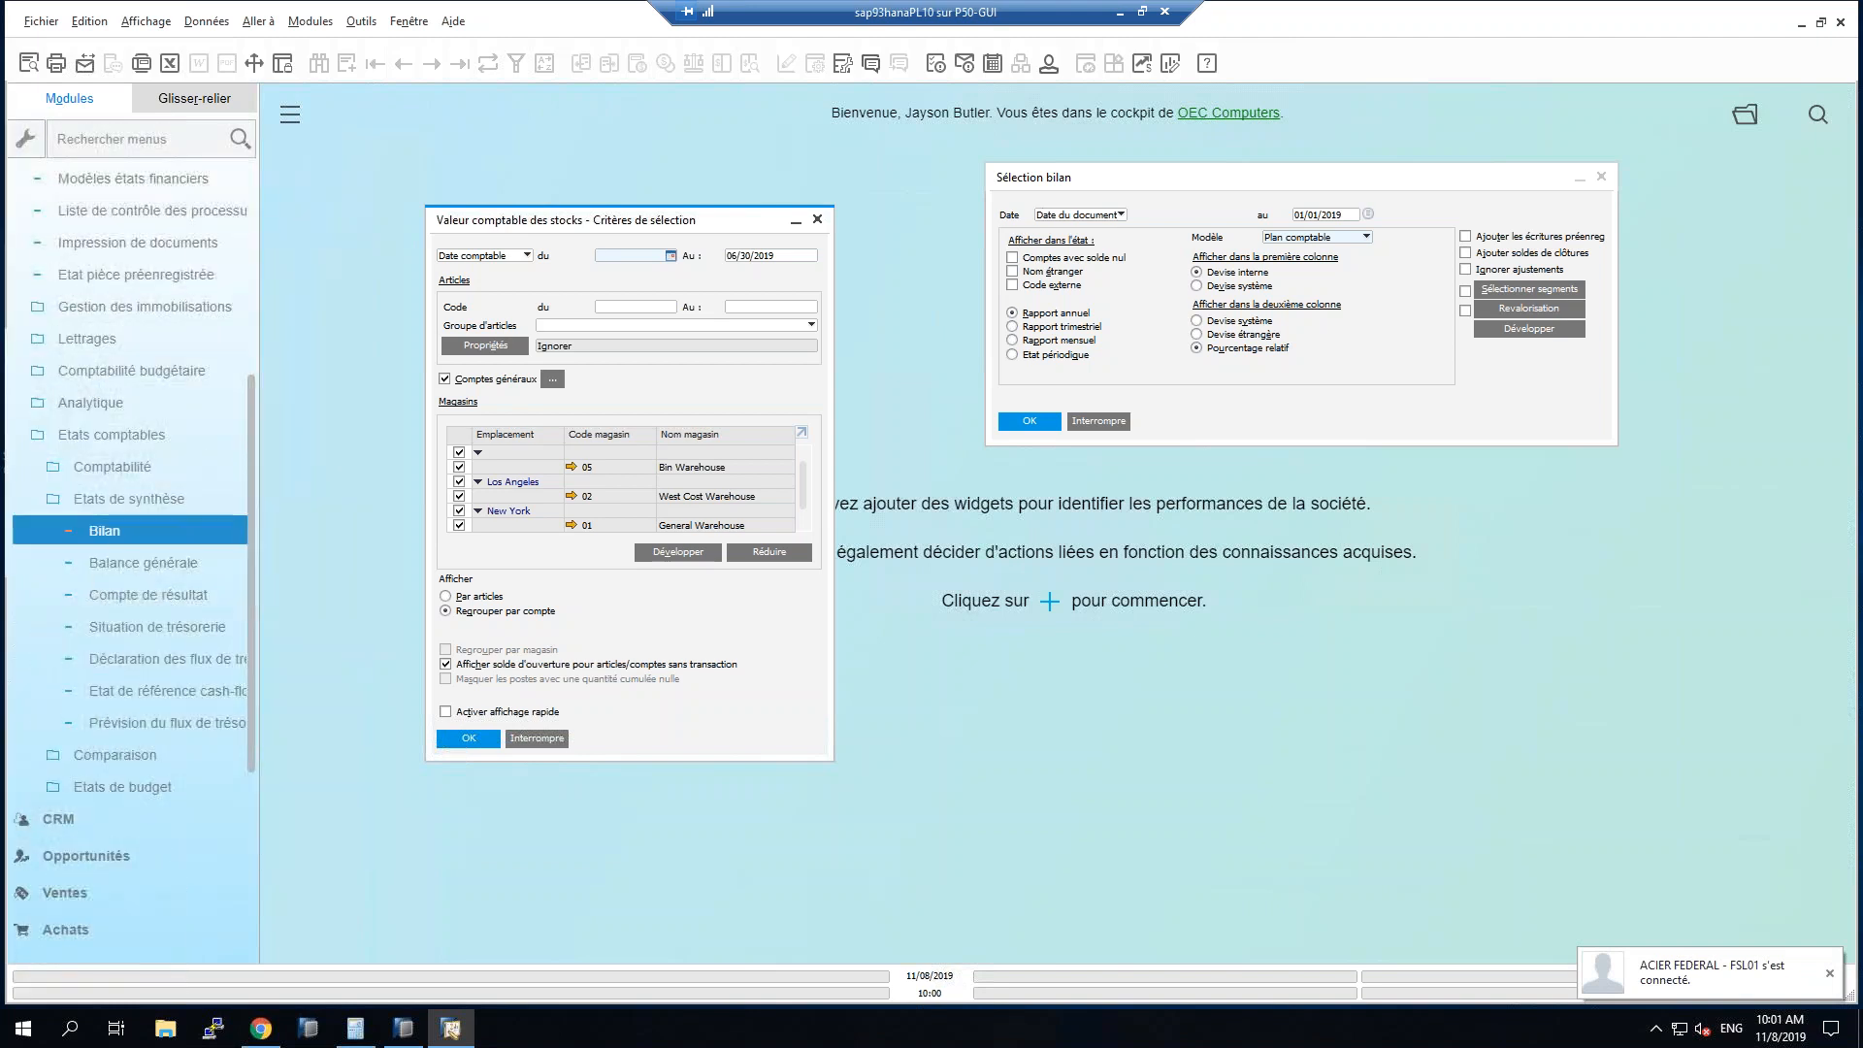
Set the end date of the Sélection bilan criteria to 01/31/2019.
click(1198, 212)
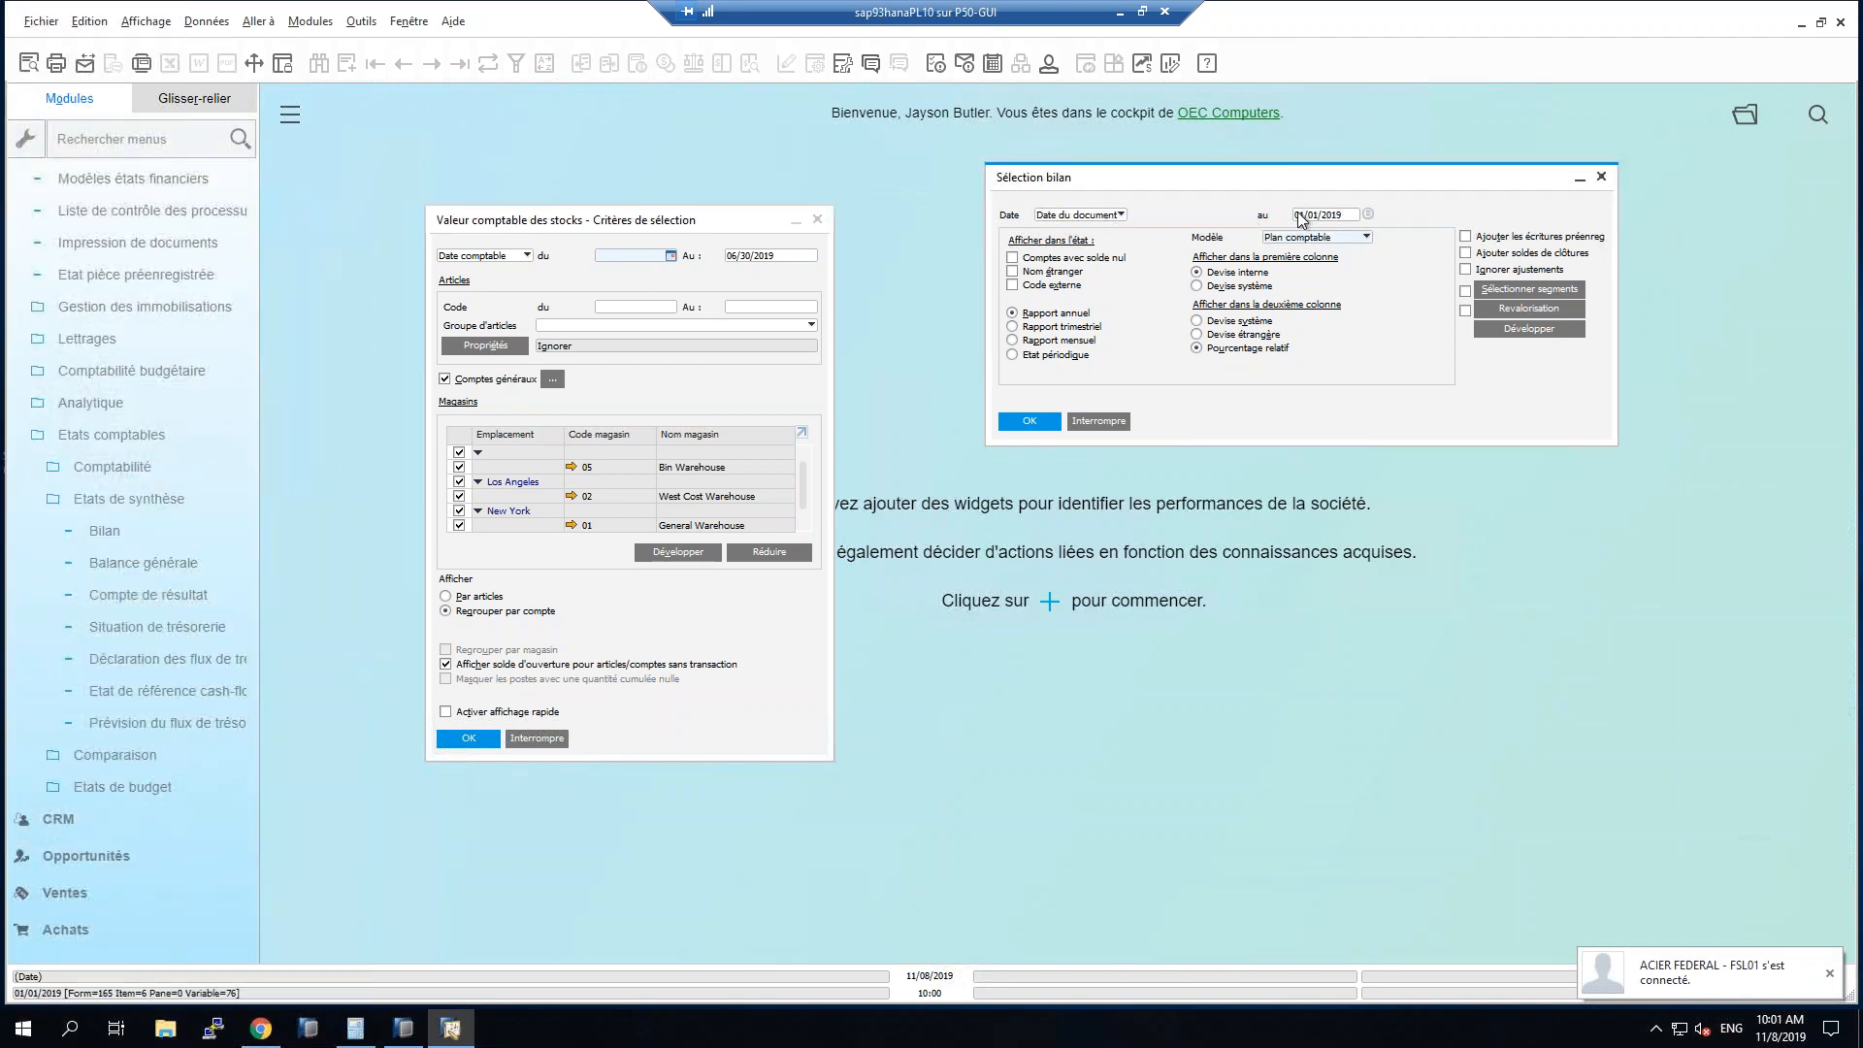
click(1310, 215)
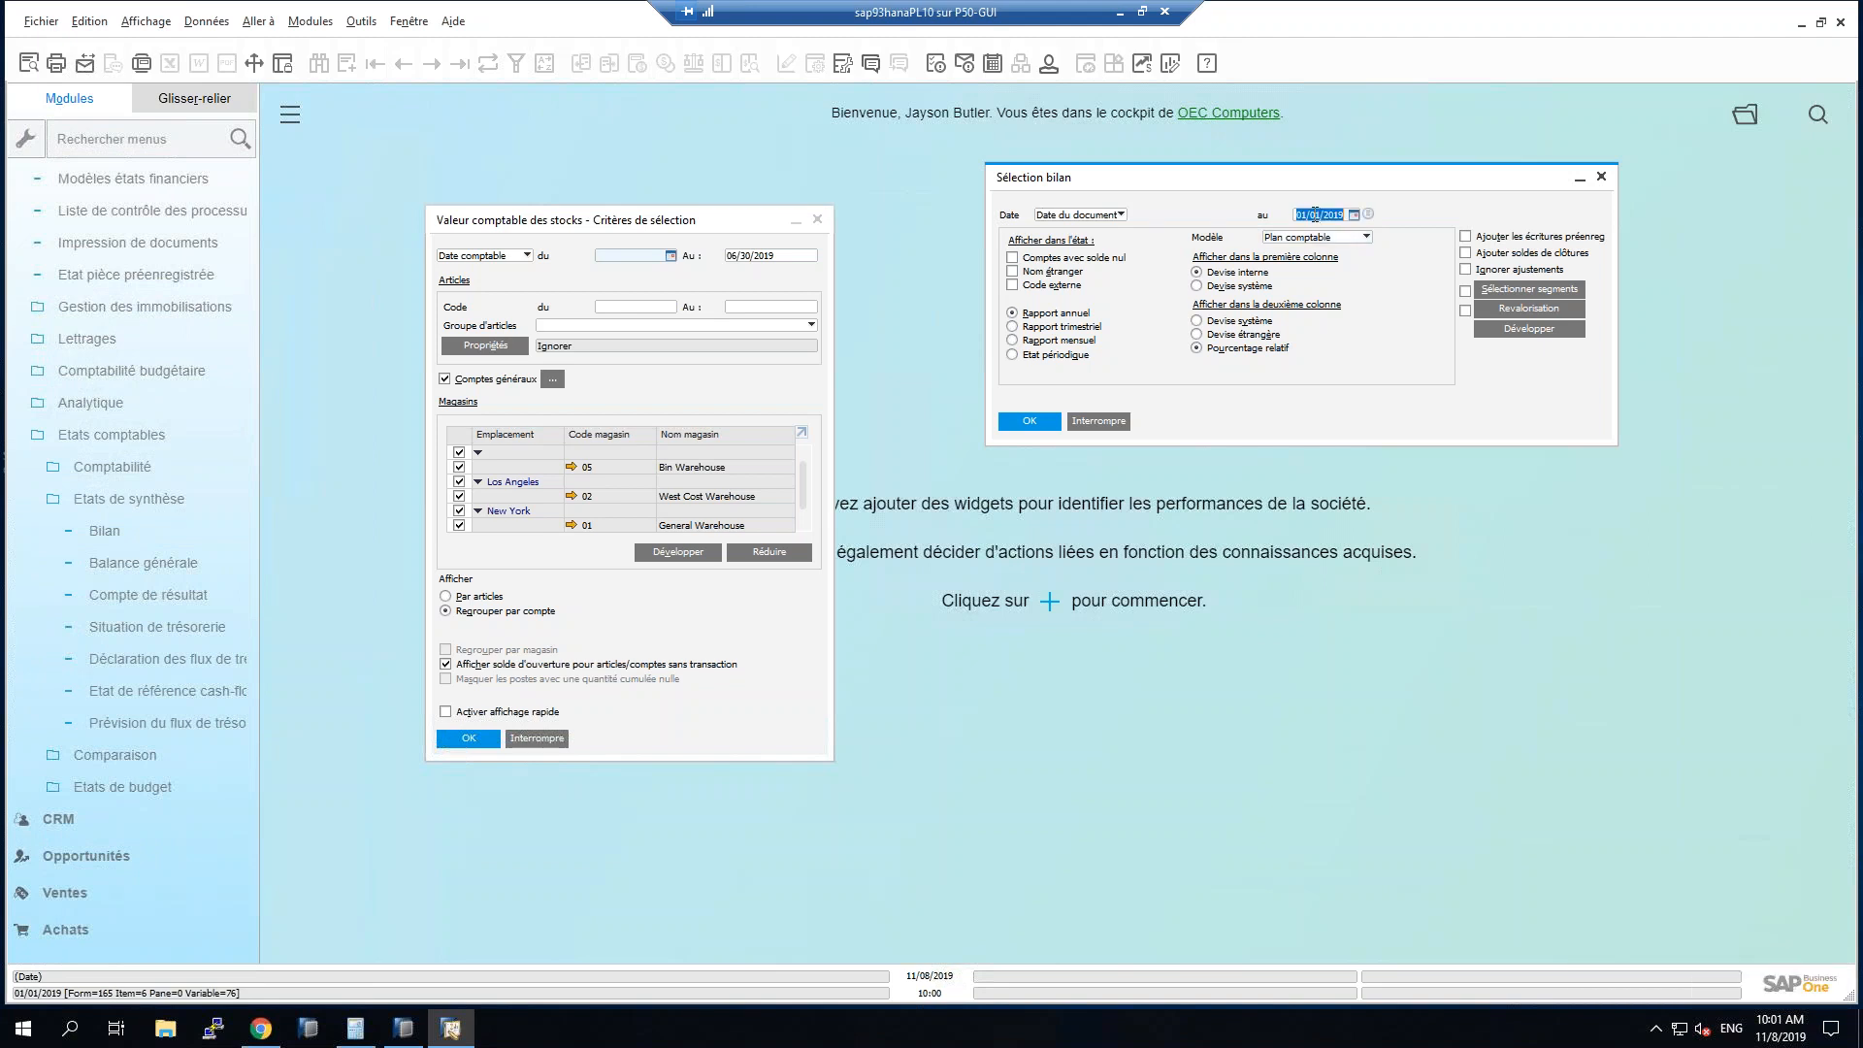
click(1308, 215)
text(3)
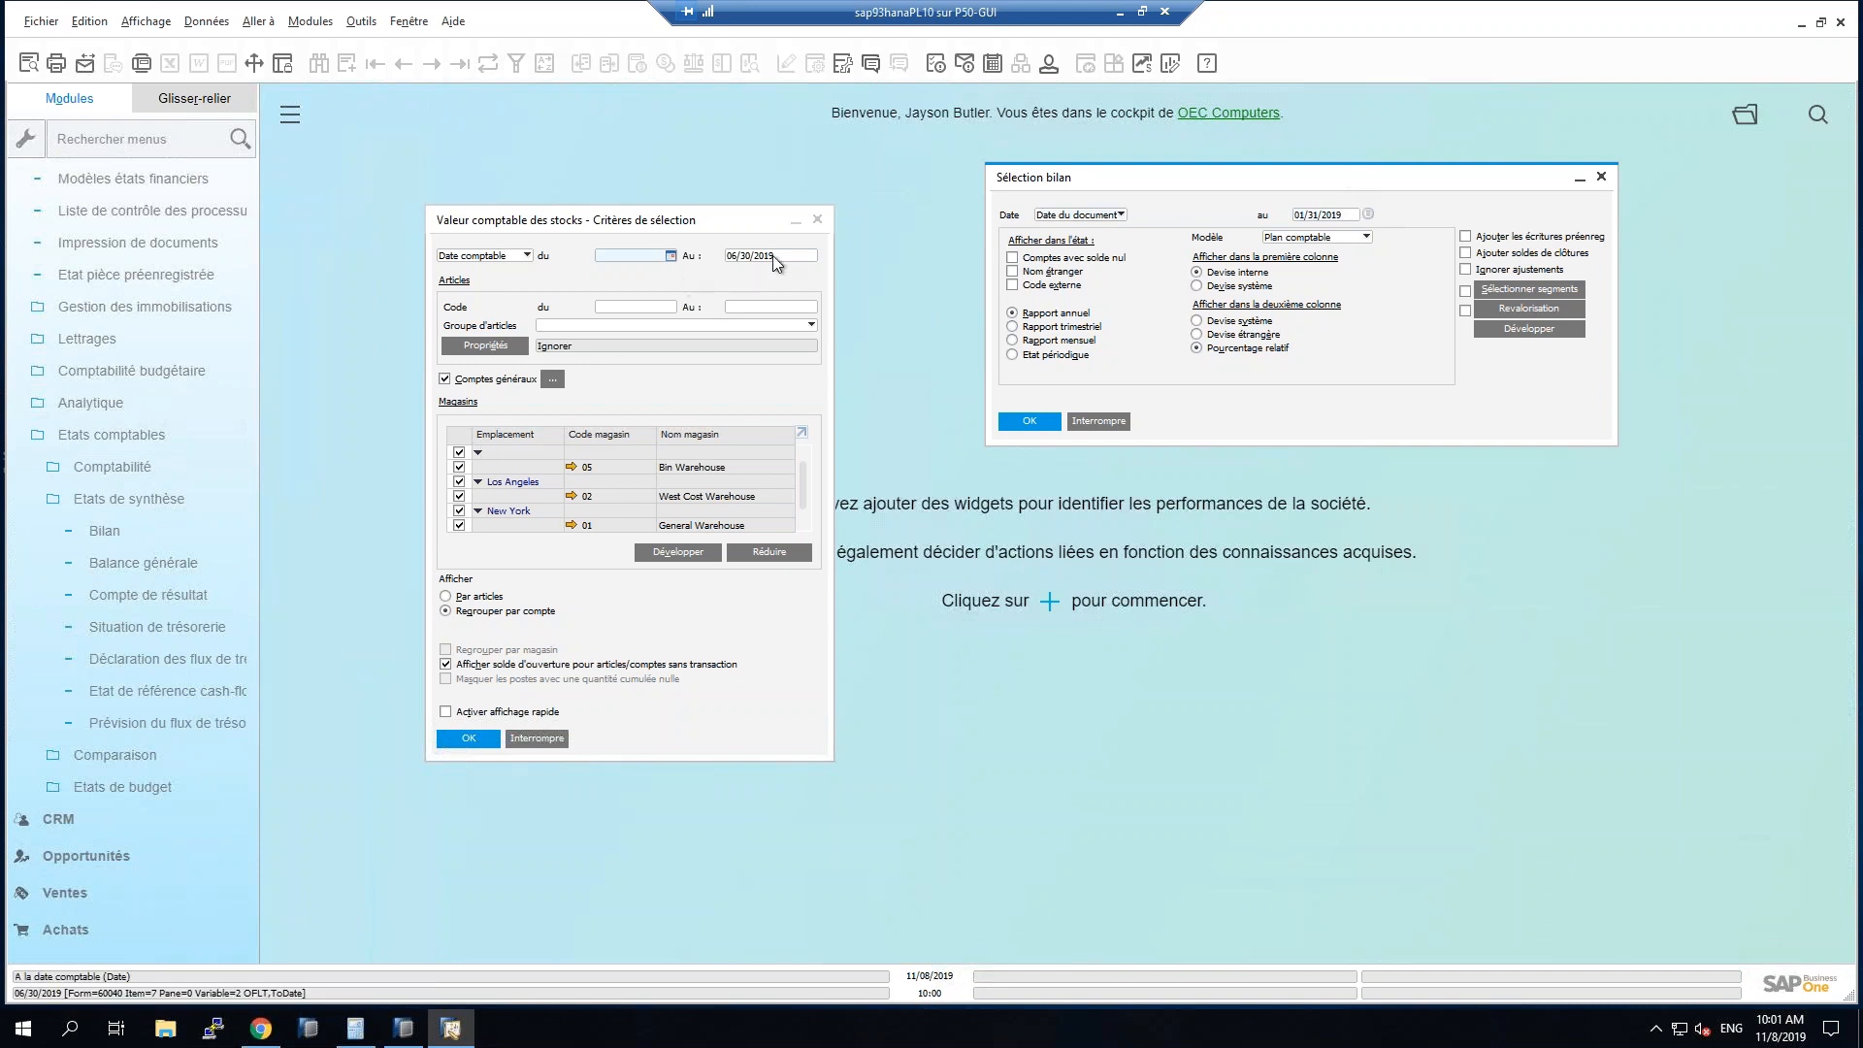
Set the end date of the Valeur comptable des stocks criteria to 01/31/2019 and reposition its window.
click(793, 254)
text(01)
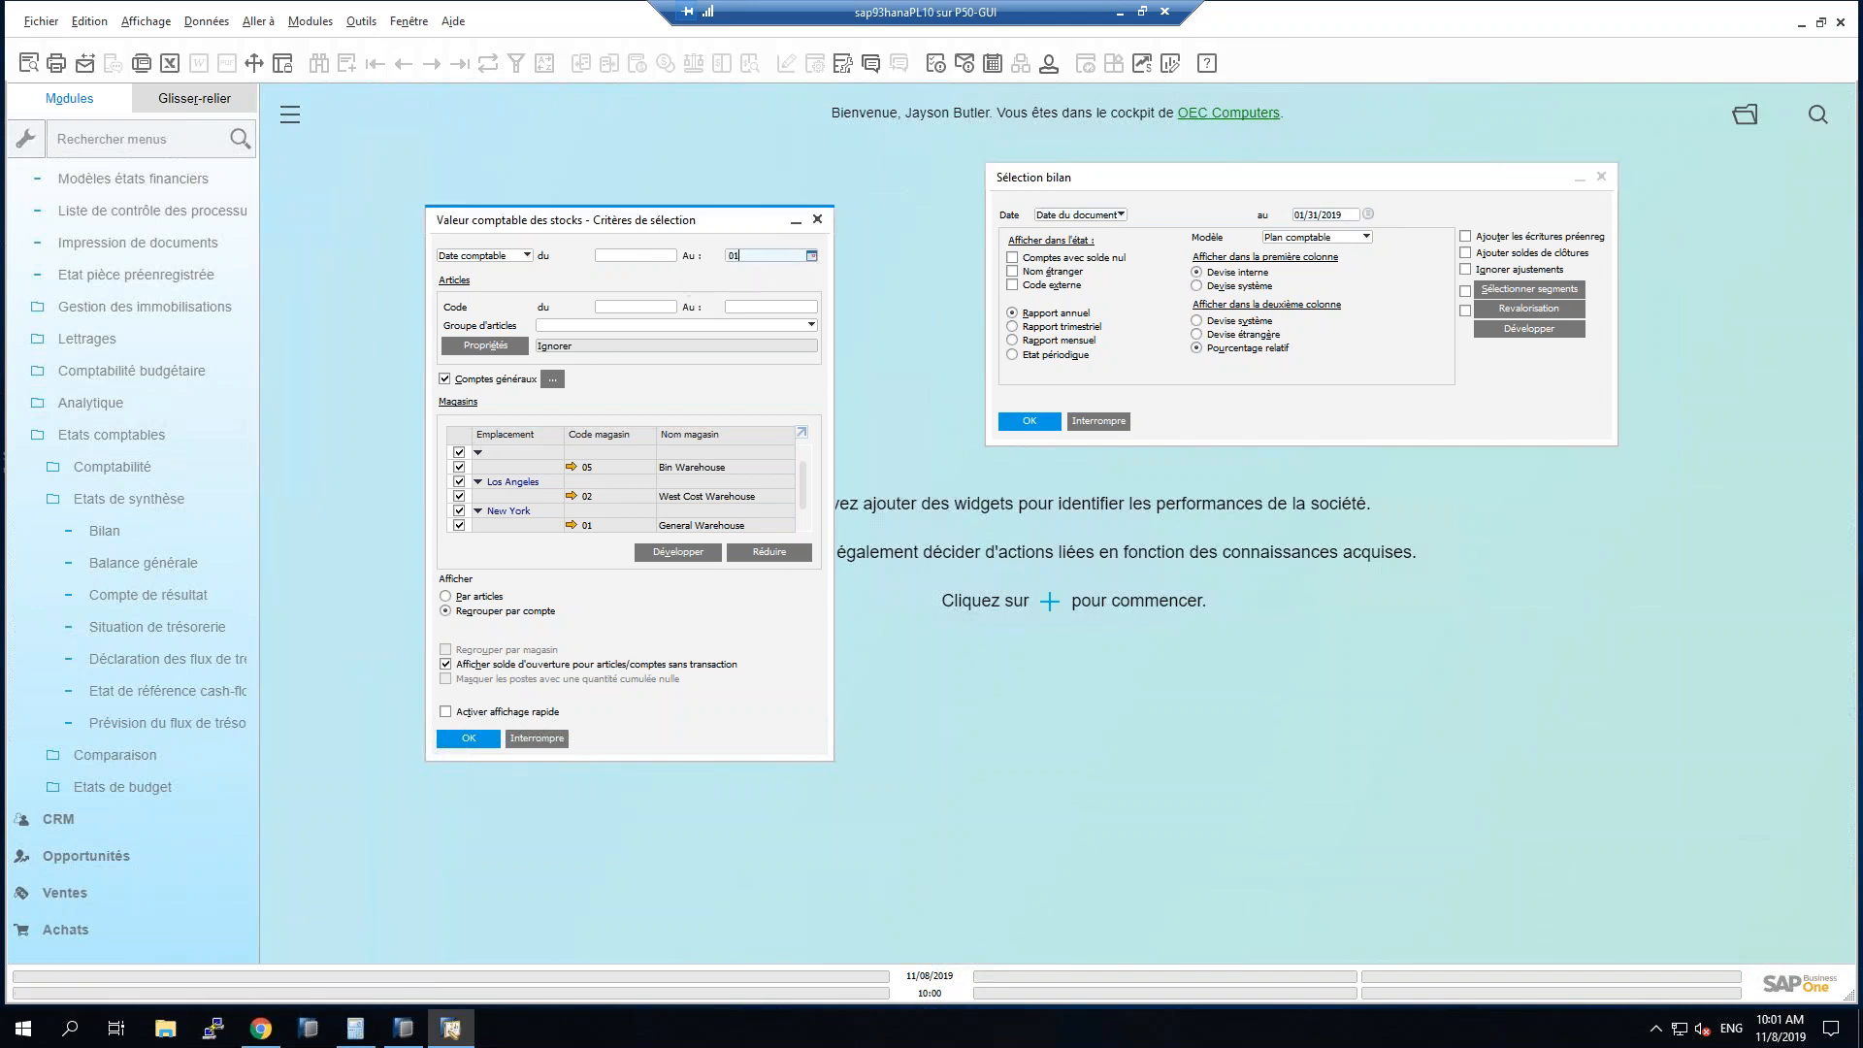
text(/31/2019)
key(Tab)
drag(501, 659, 544, 648)
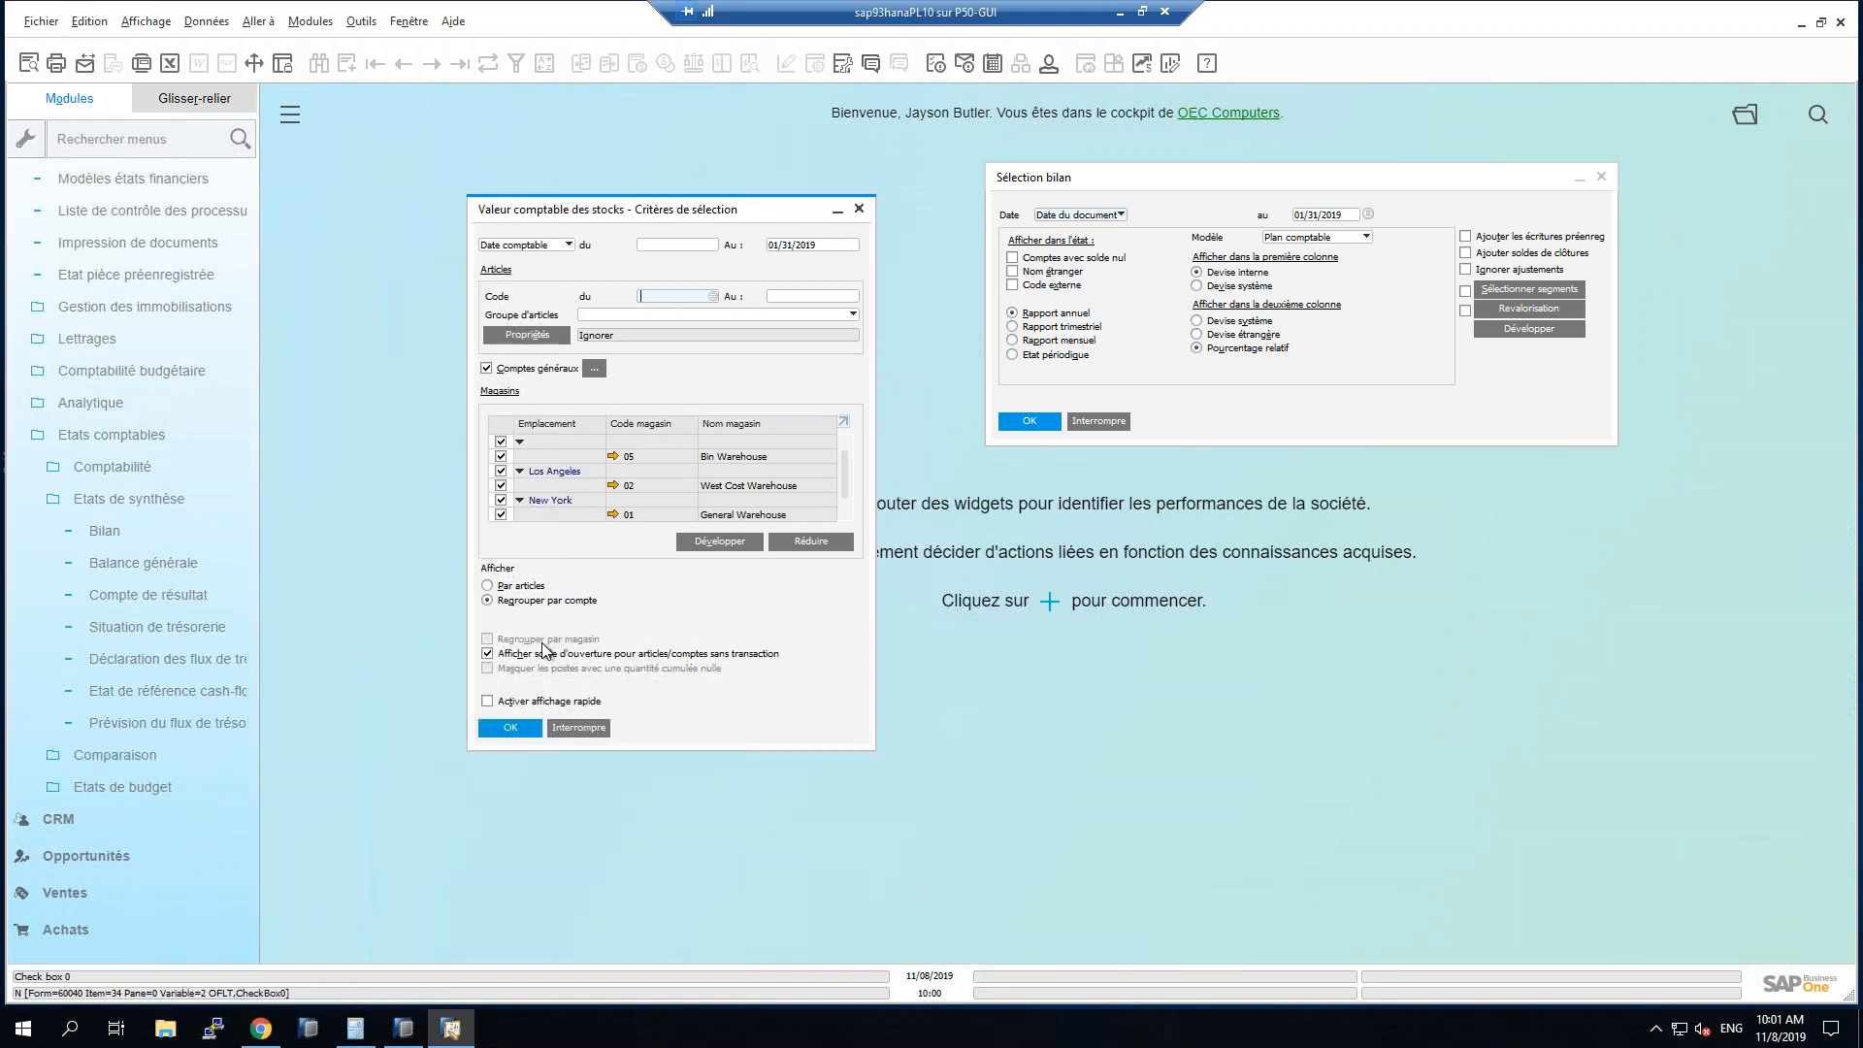
scroll(145, 361, up, 5)
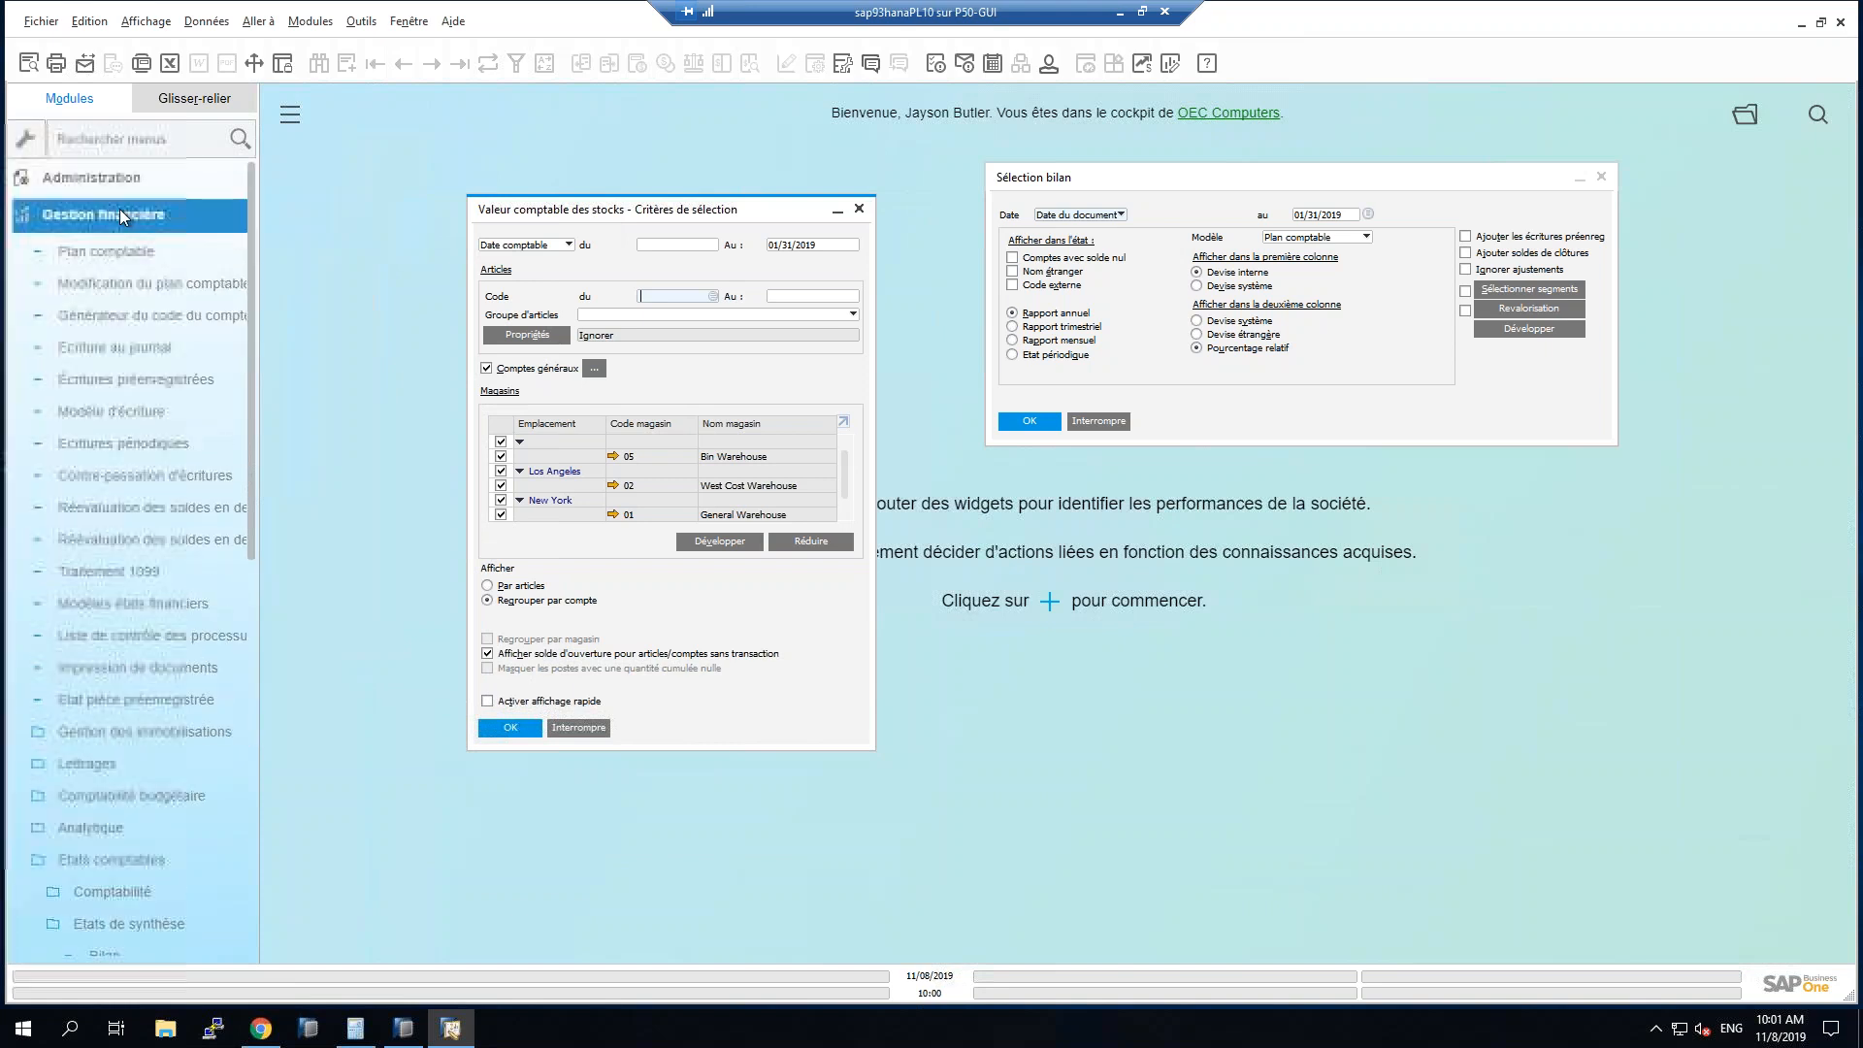
click(120, 215)
click(112, 468)
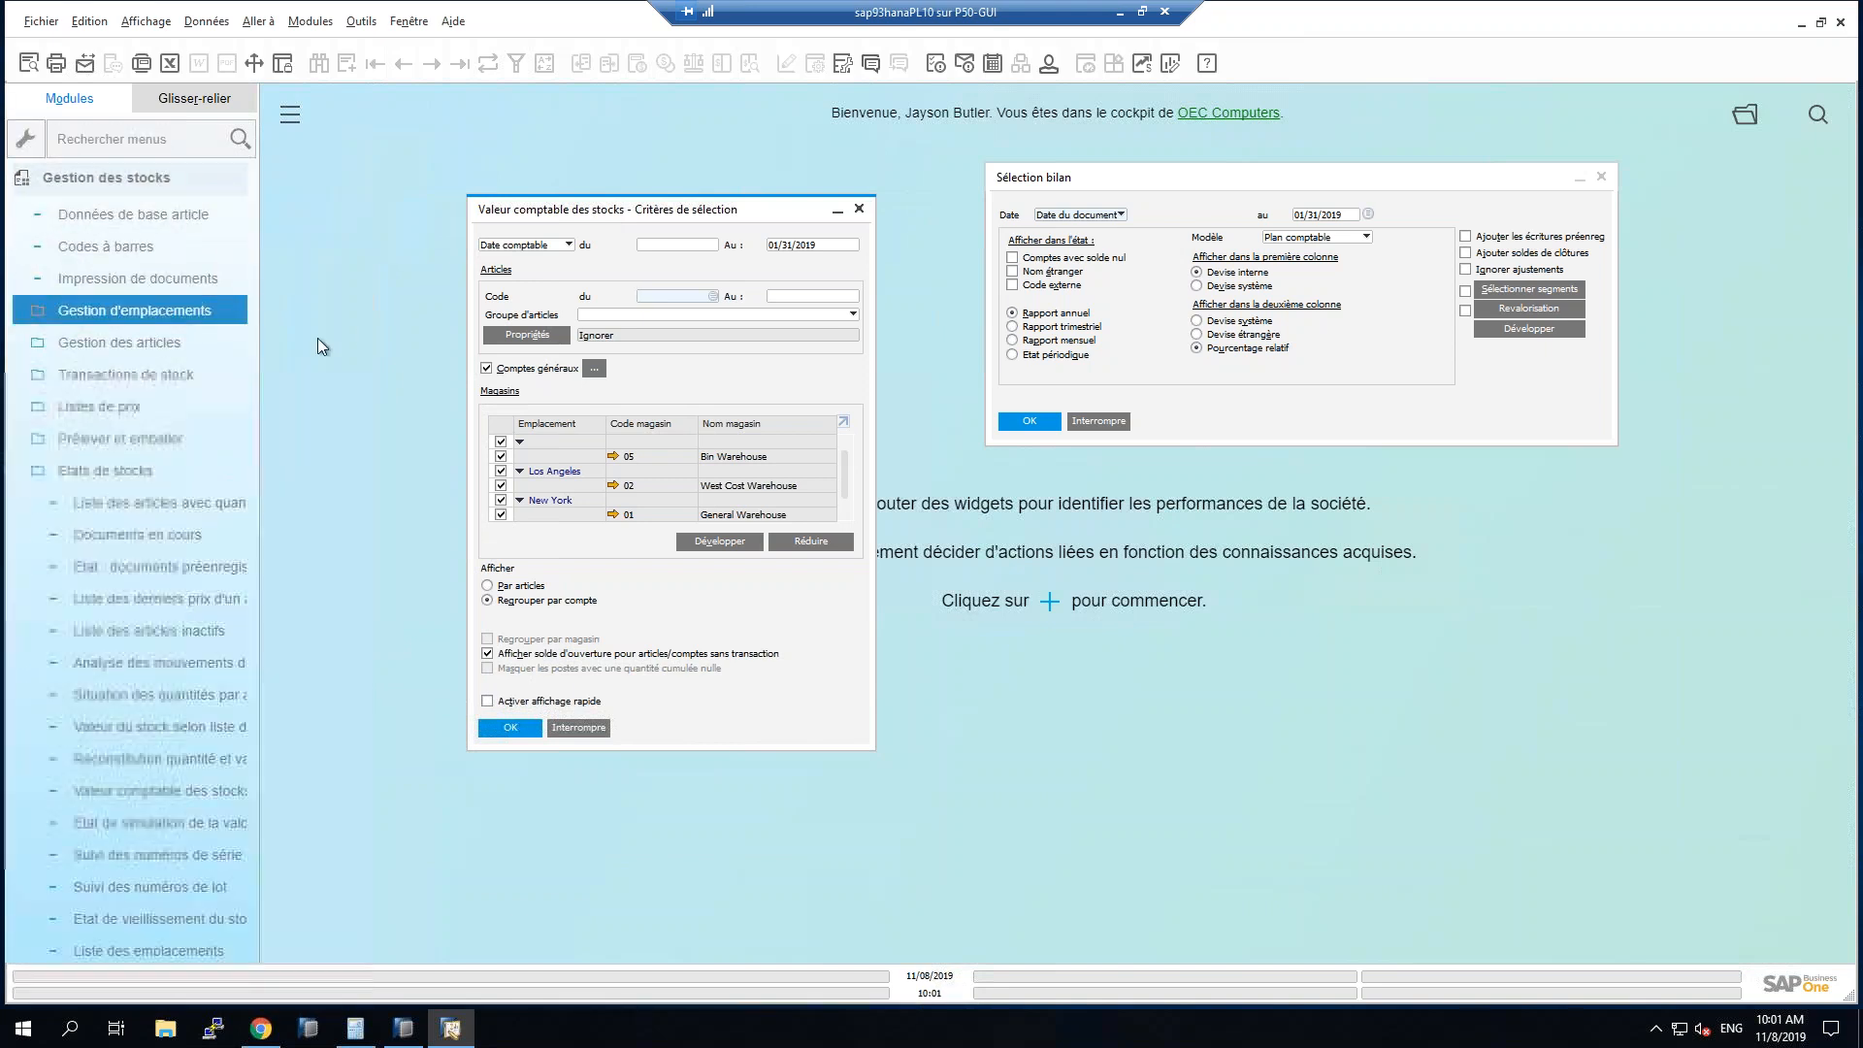
scroll(166, 470, down, 2)
click(188, 533)
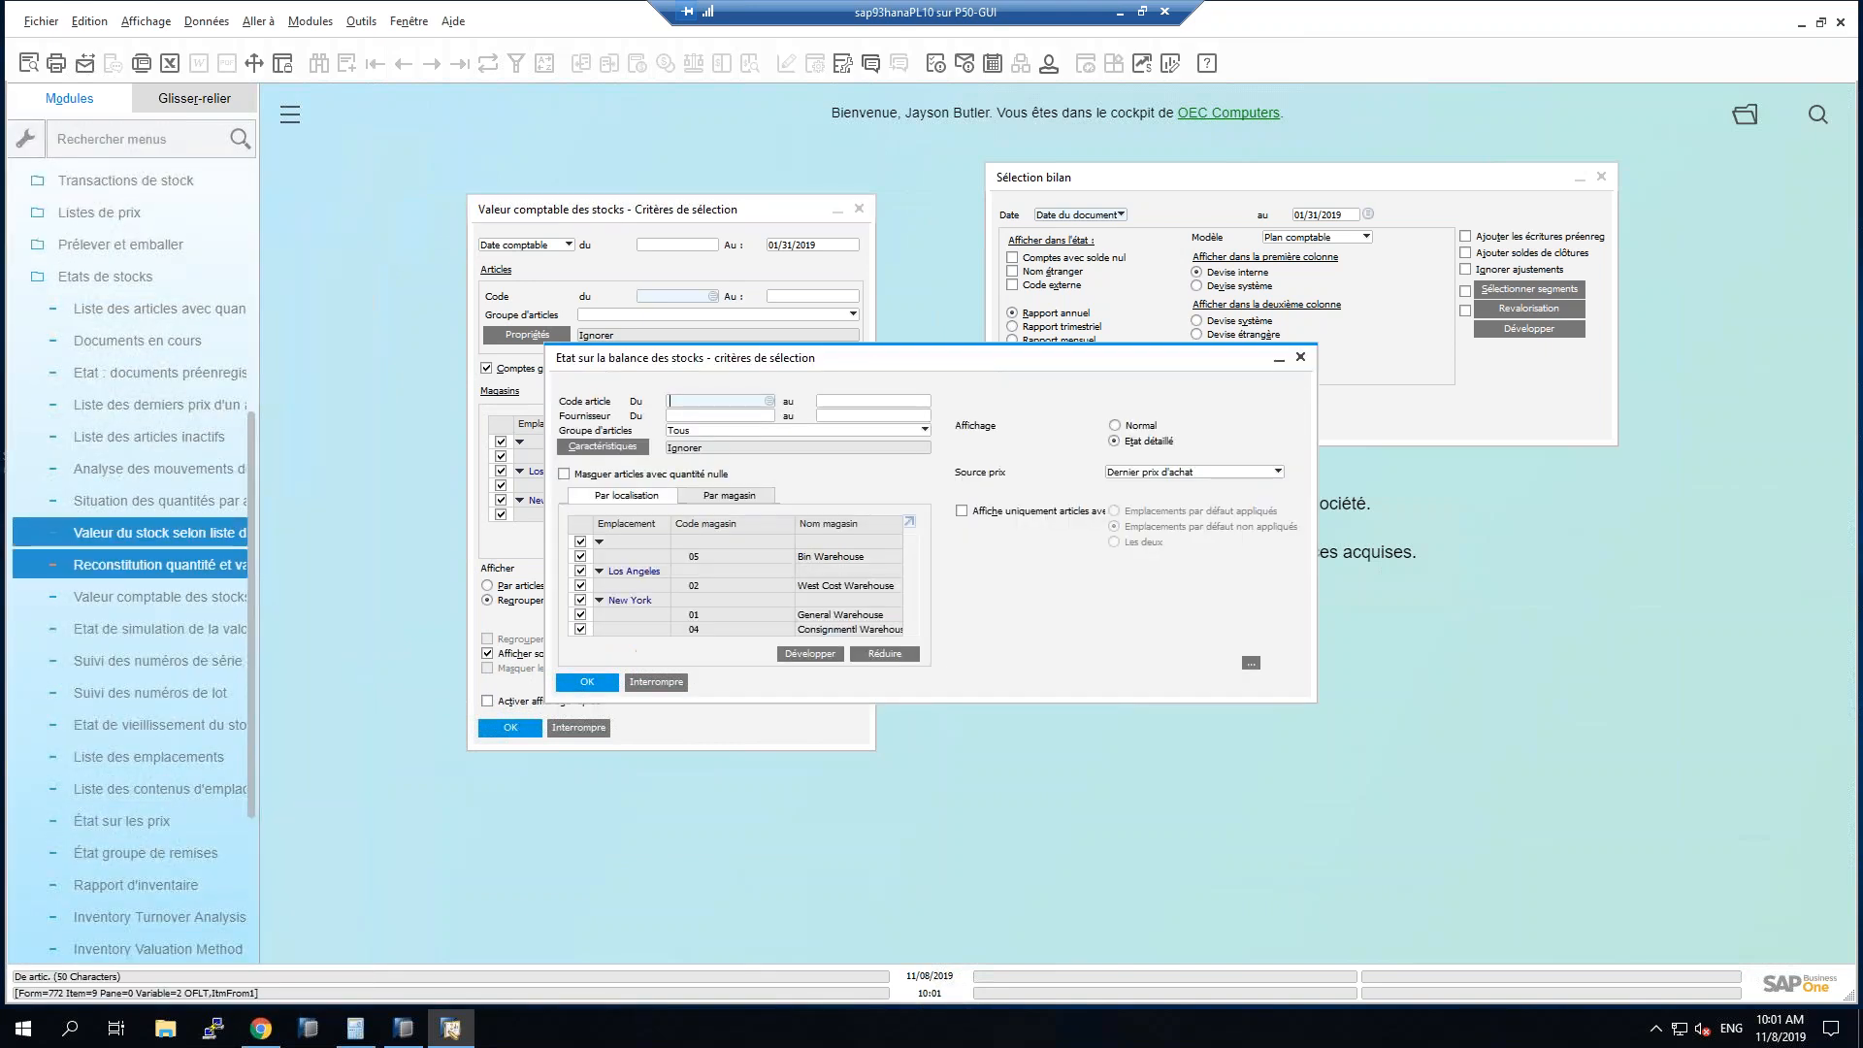
click(183, 564)
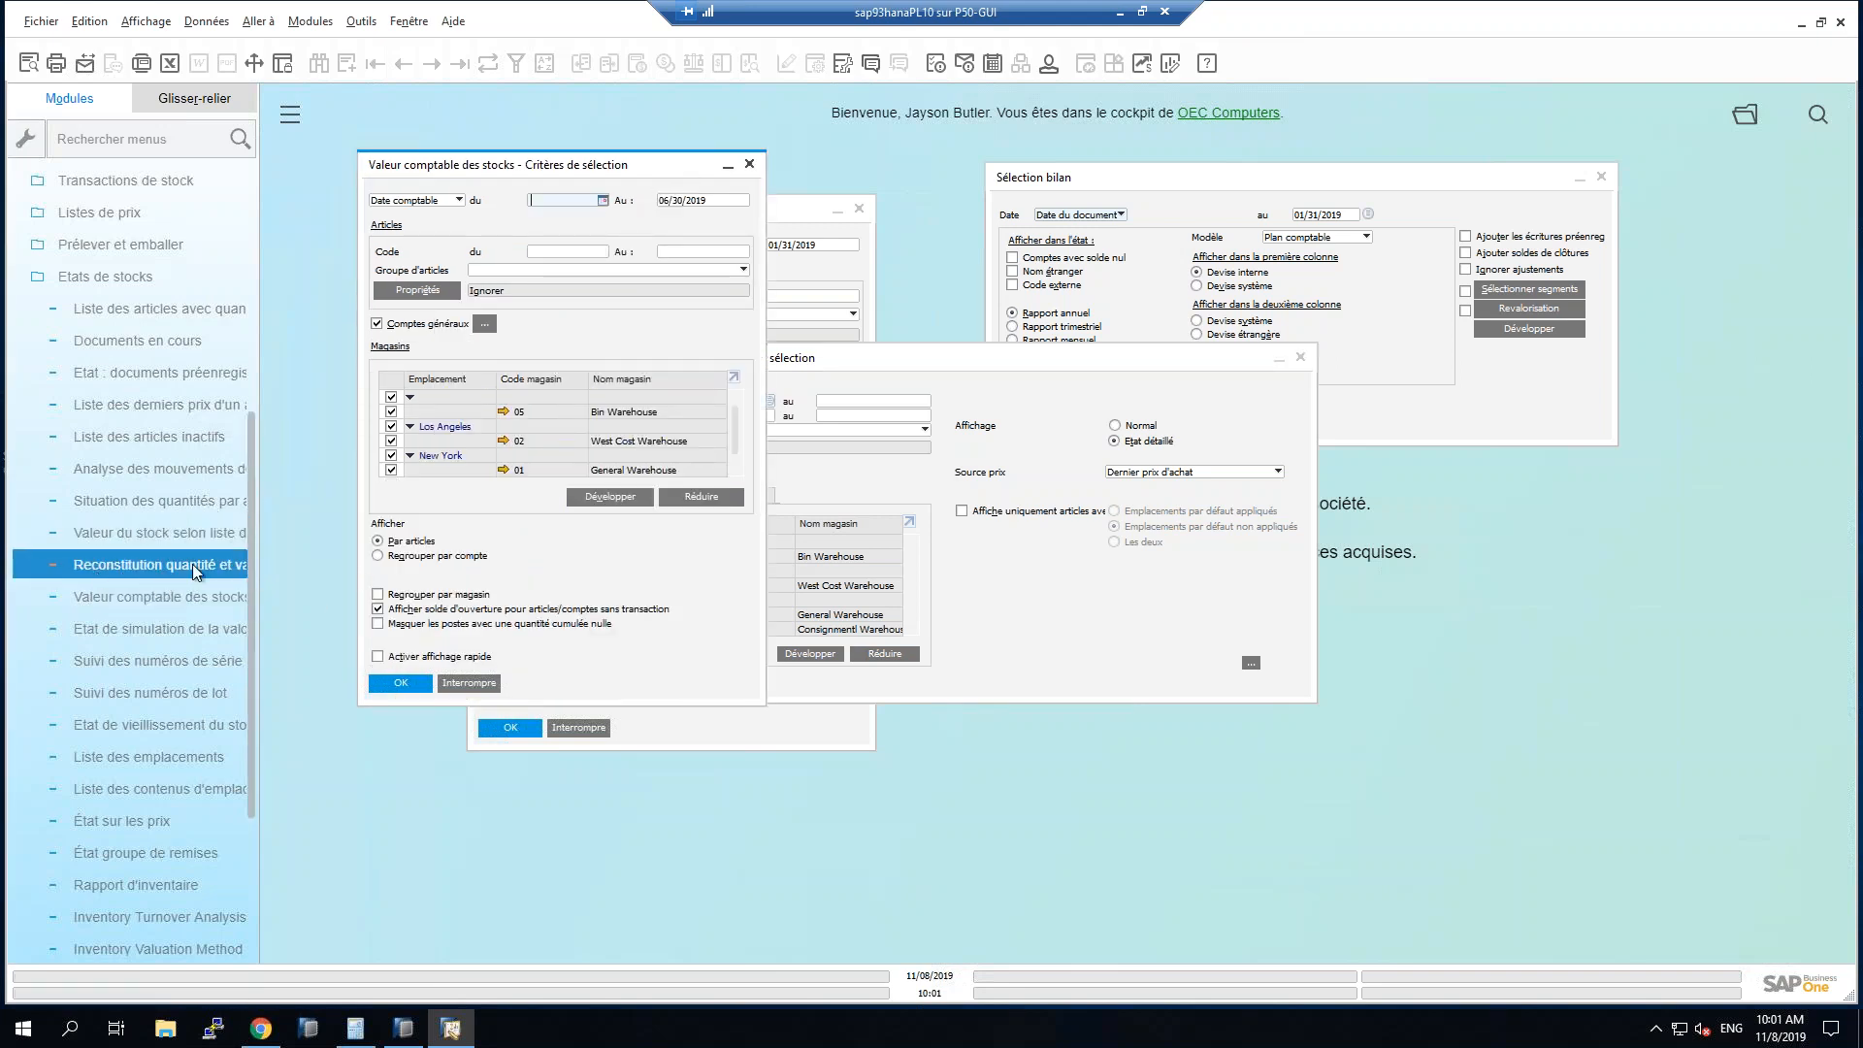
click(1300, 357)
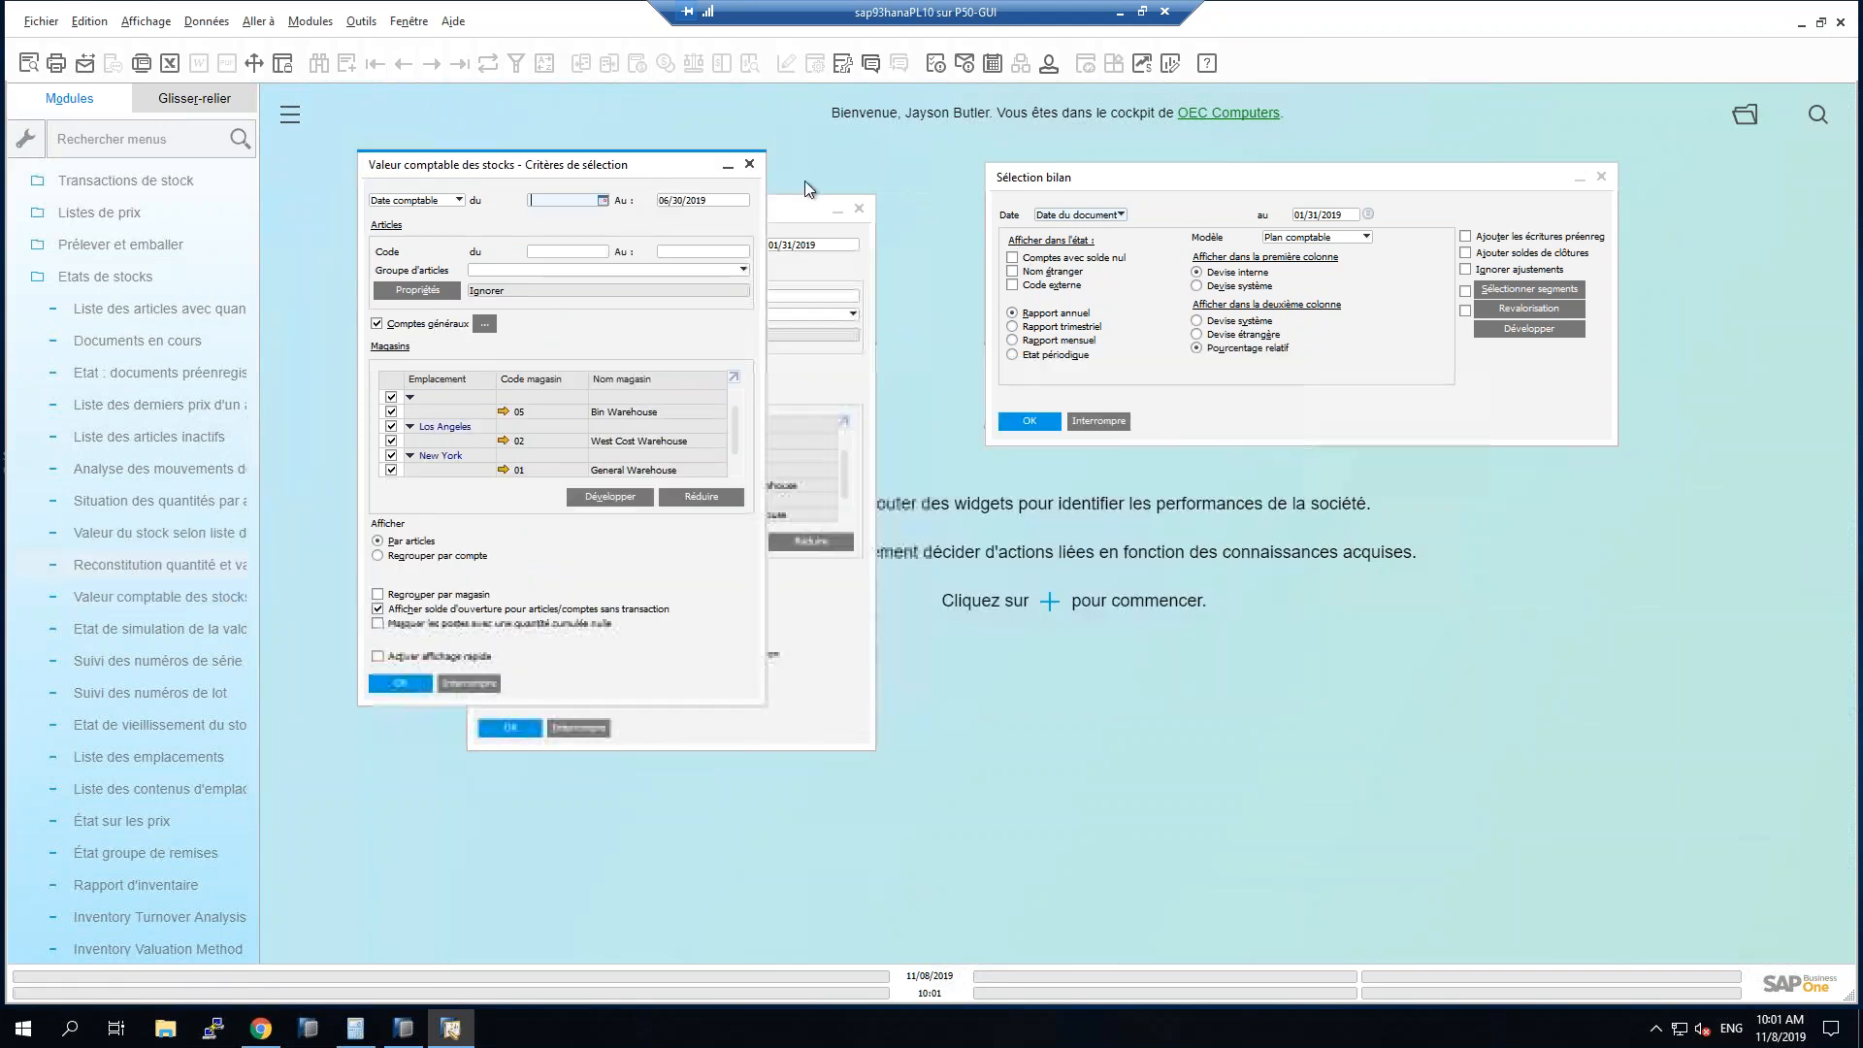
click(749, 165)
Widen the modules list to make report names more readable and place the stock valuation criteria window beside it.
drag(260, 594, 430, 596)
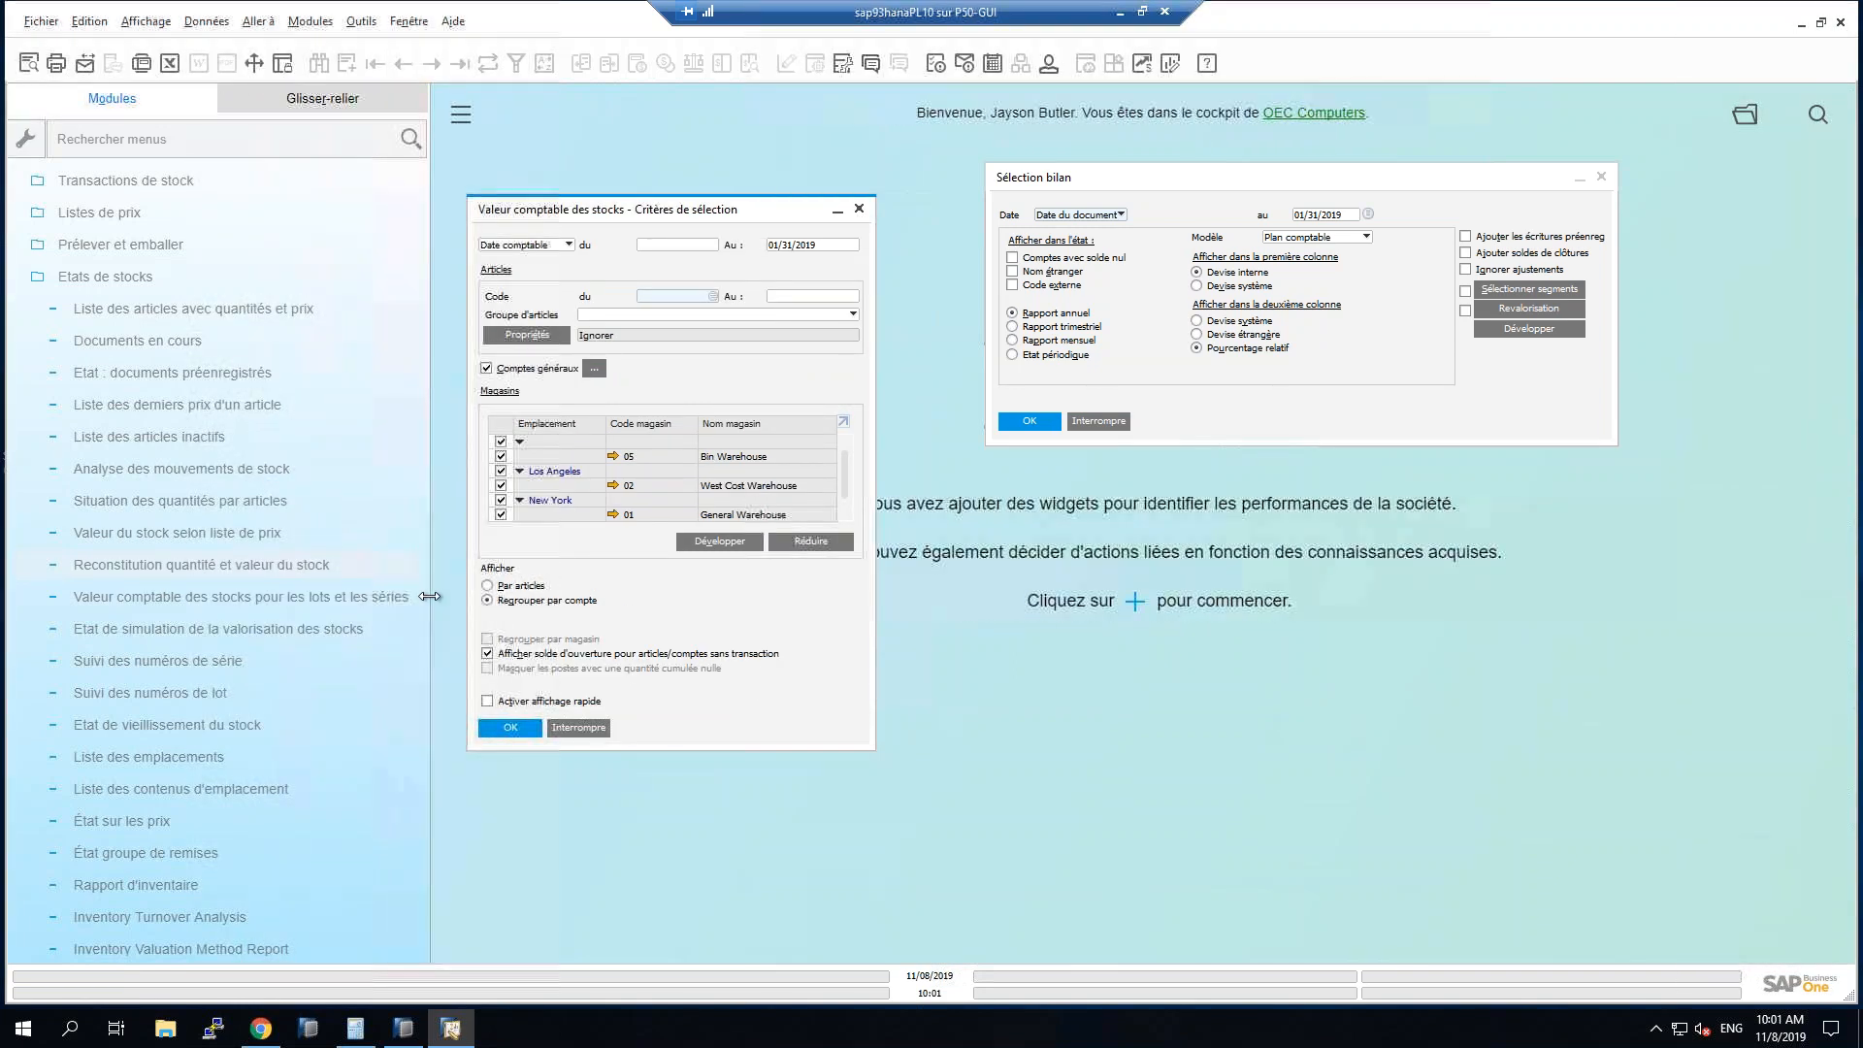
drag(584, 207, 549, 101)
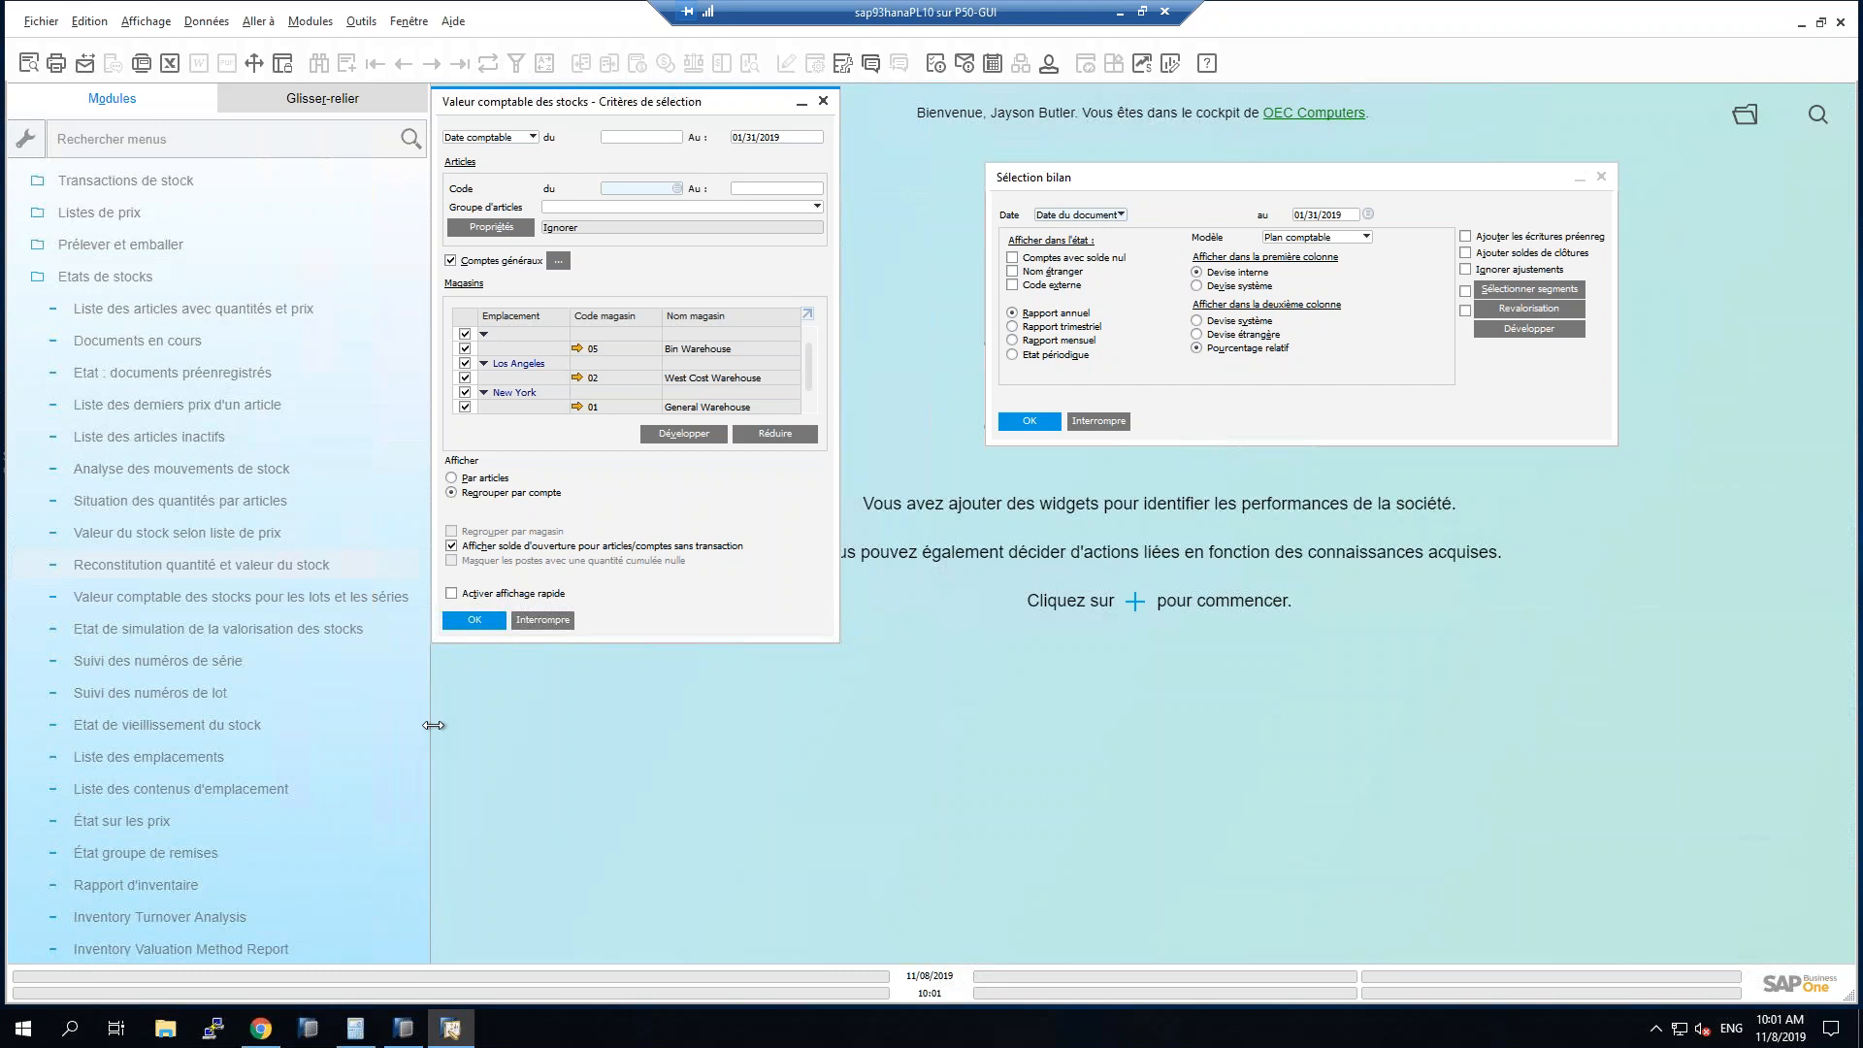
drag(433, 725, 317, 724)
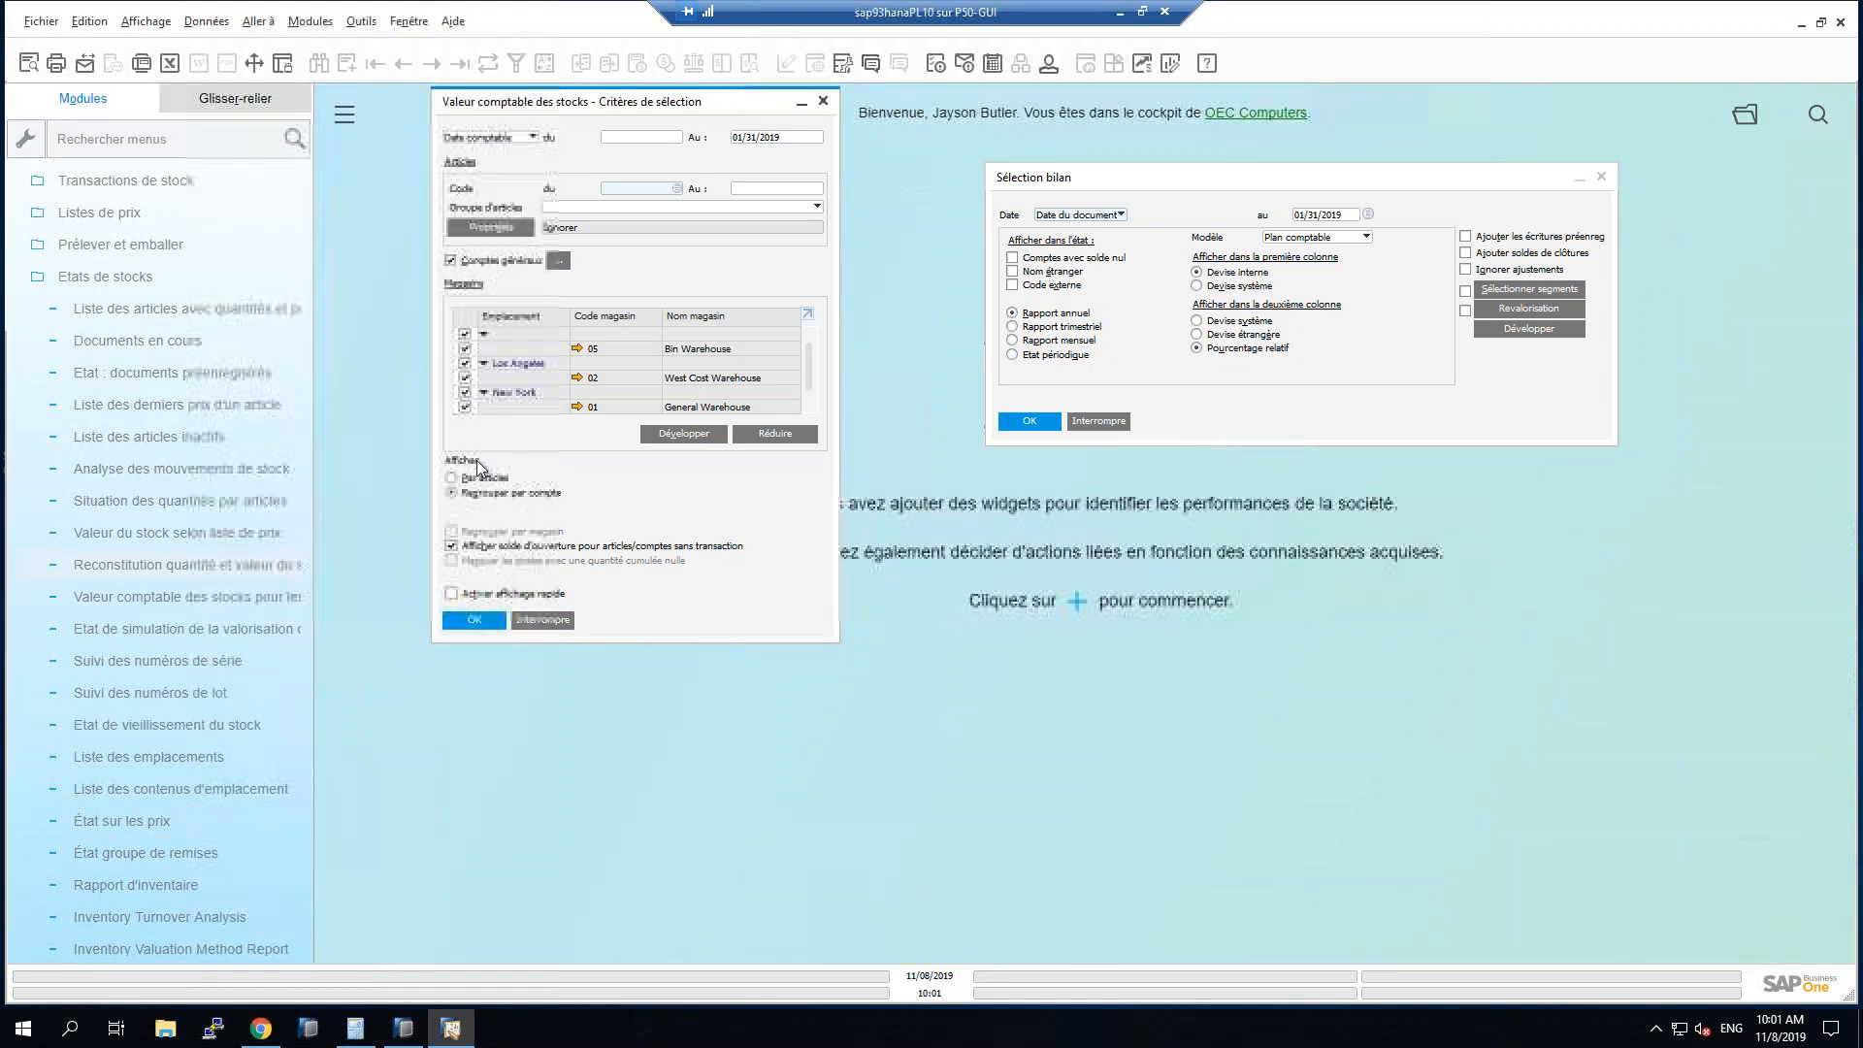
drag(517, 107, 399, 177)
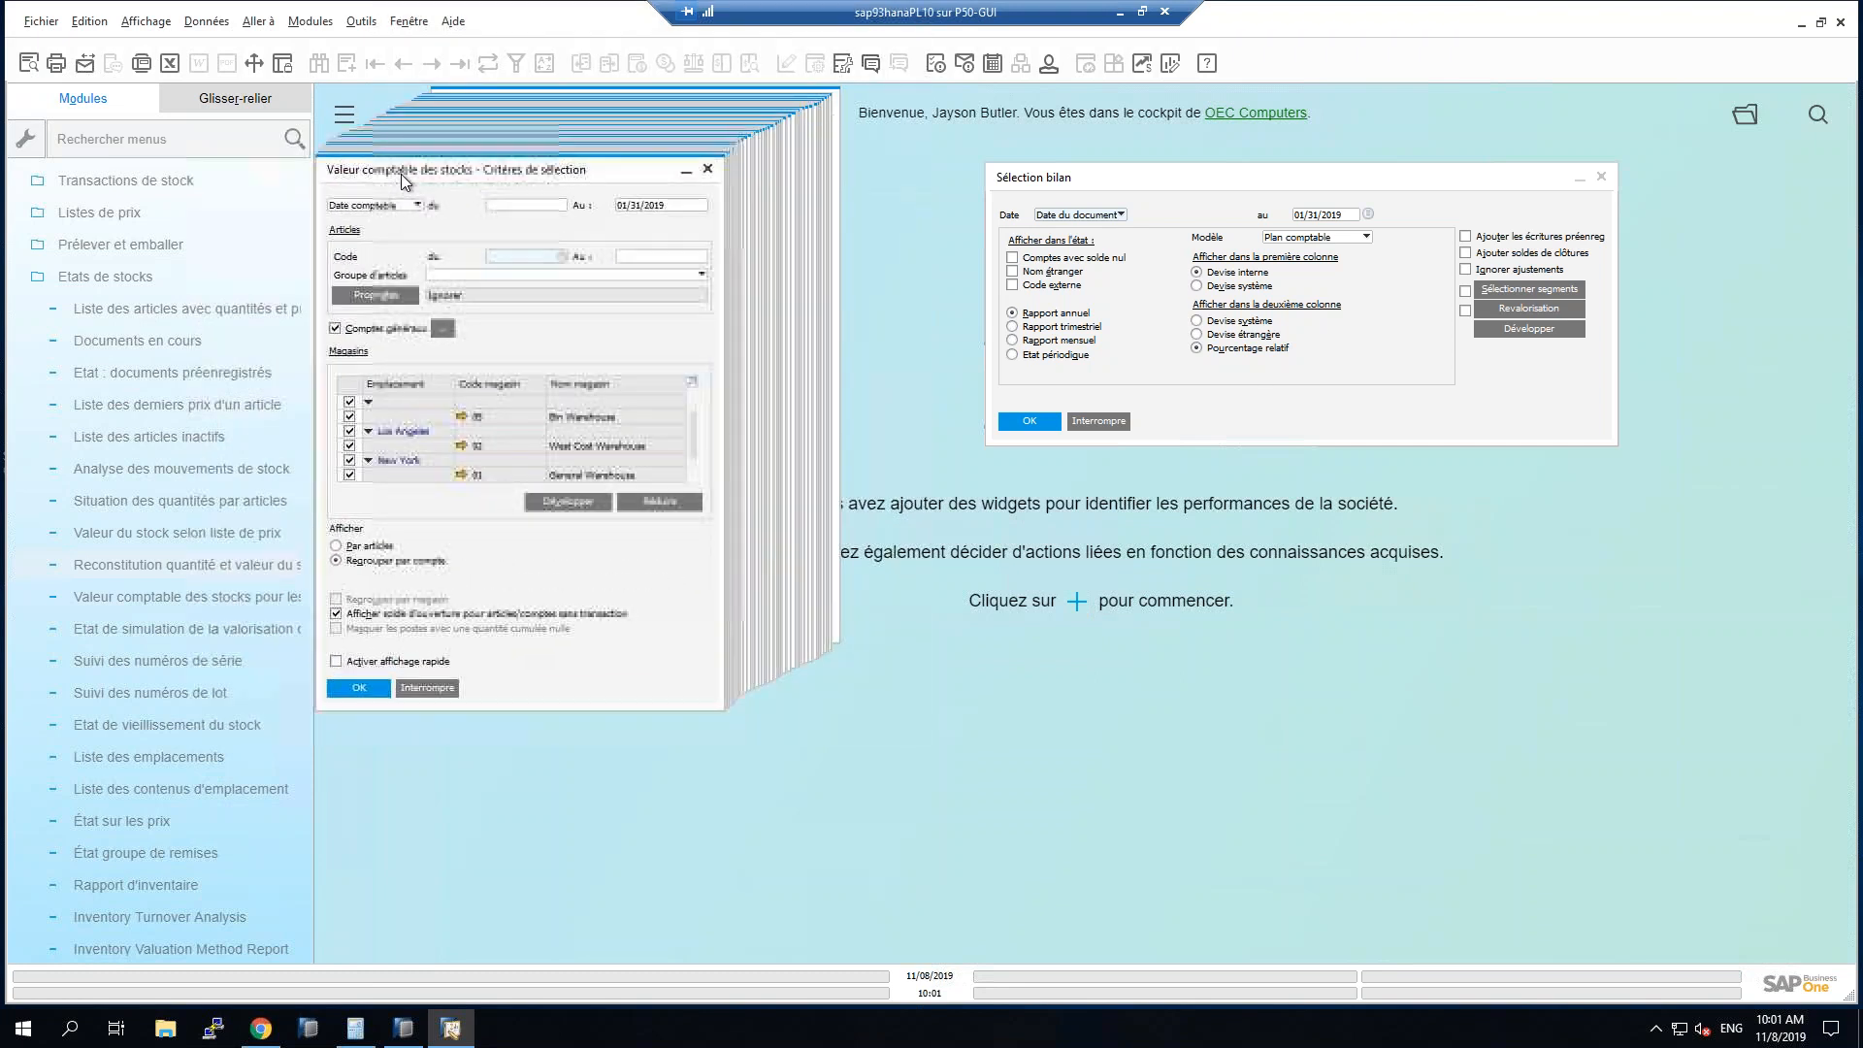
click(514, 255)
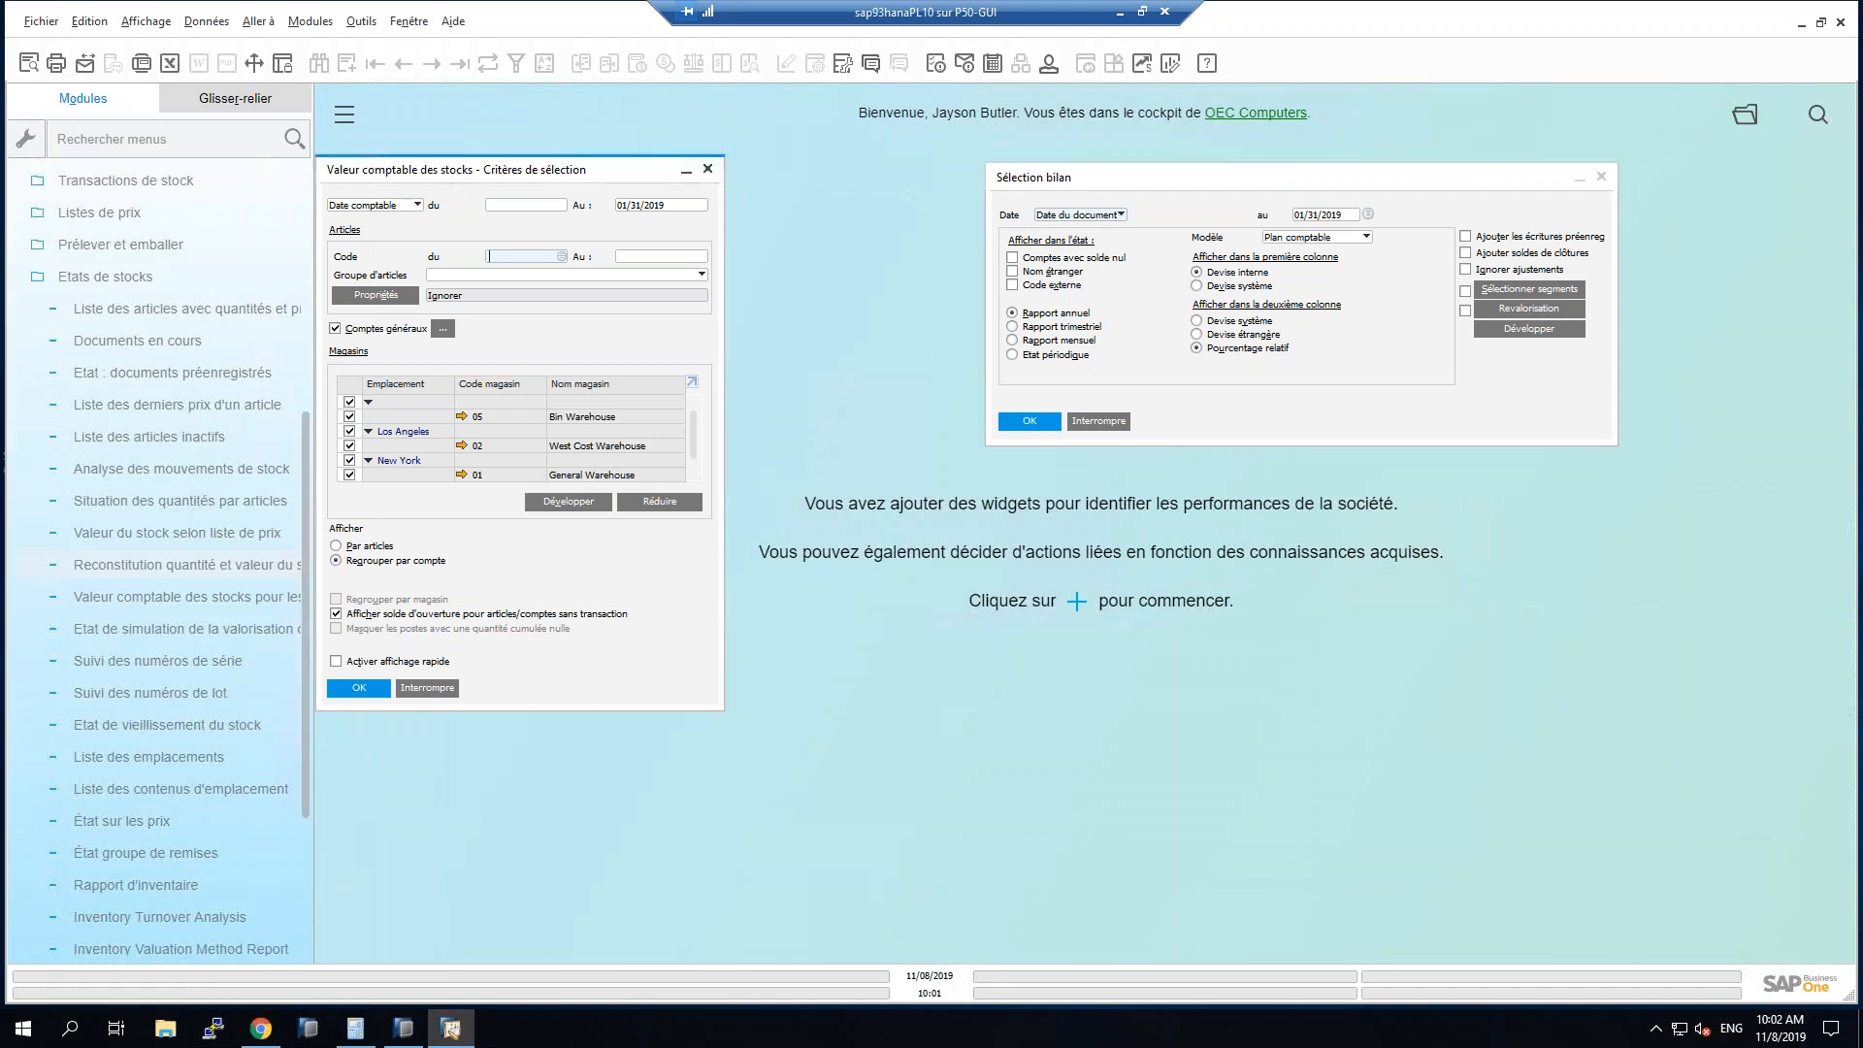
Switch to the Excel inventory audit workbook and review its month, Rapport d'audit de l'inventaire, Bilan and Delta columns.
key(alt+Tab)
drag(271, 295, 275, 512)
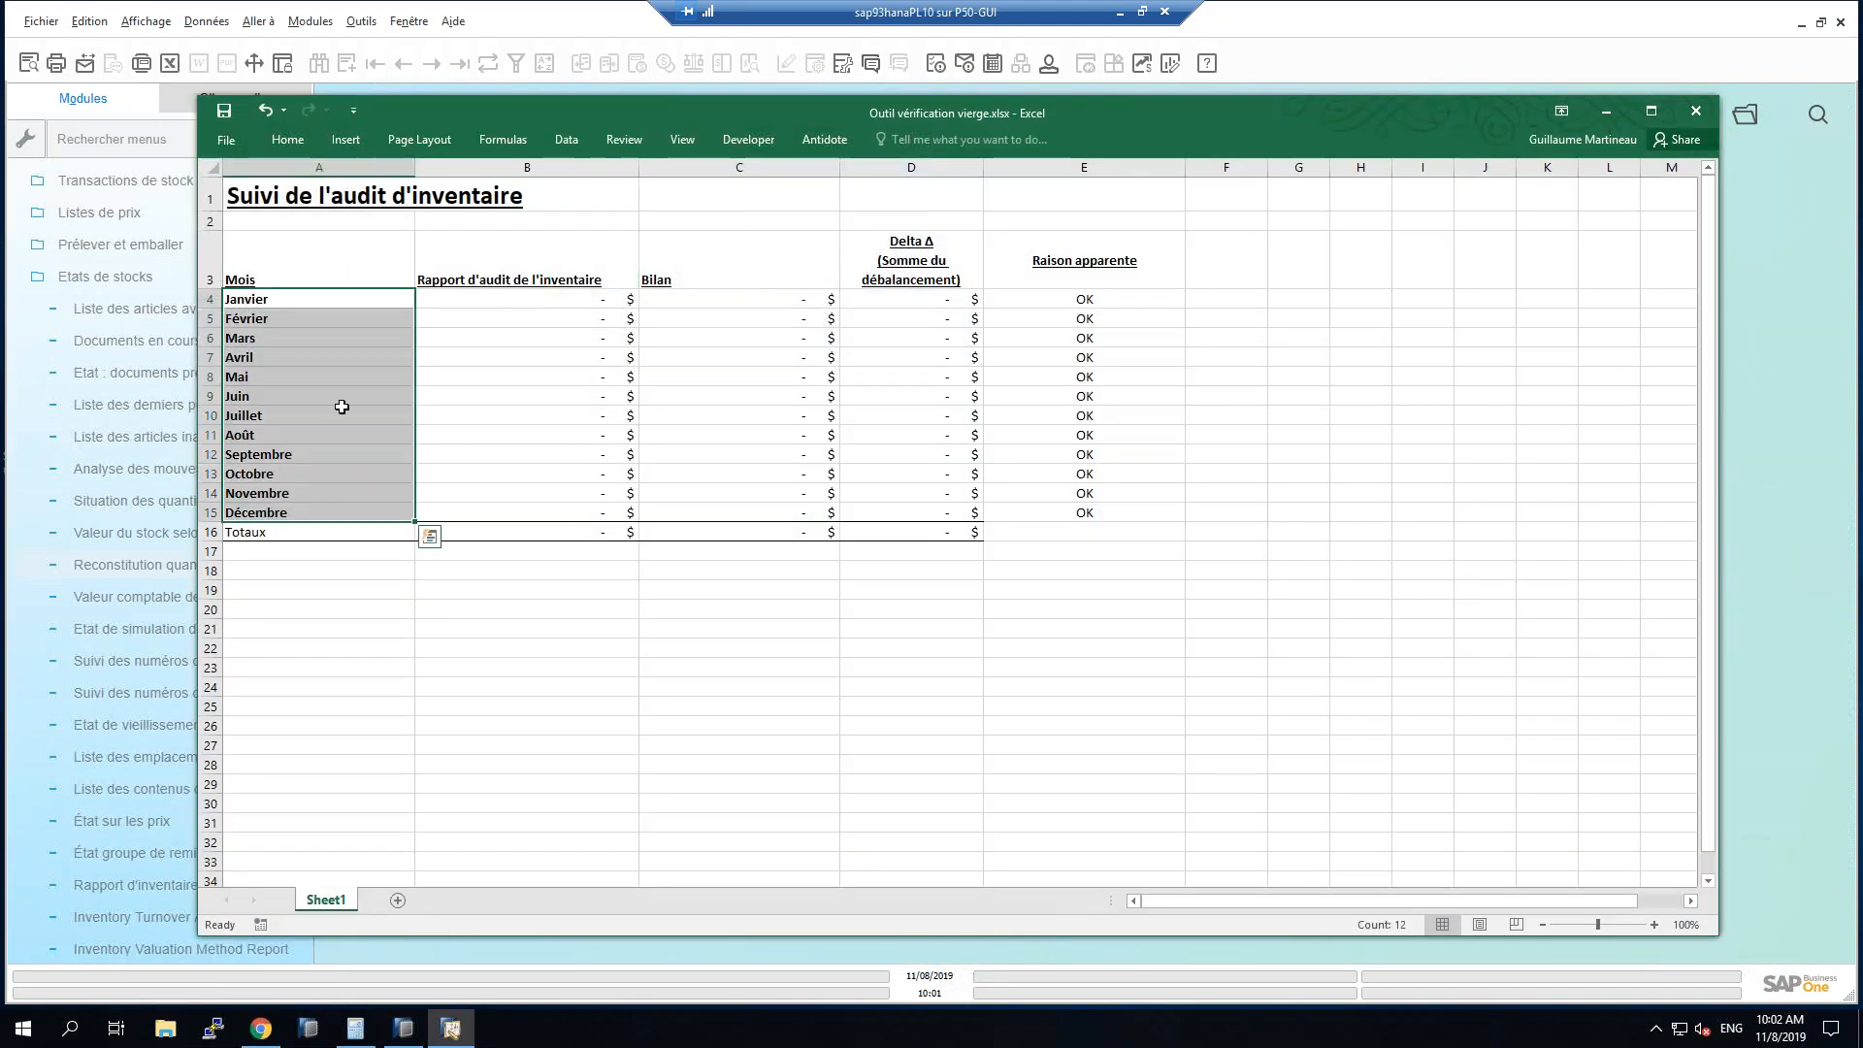
click(538, 301)
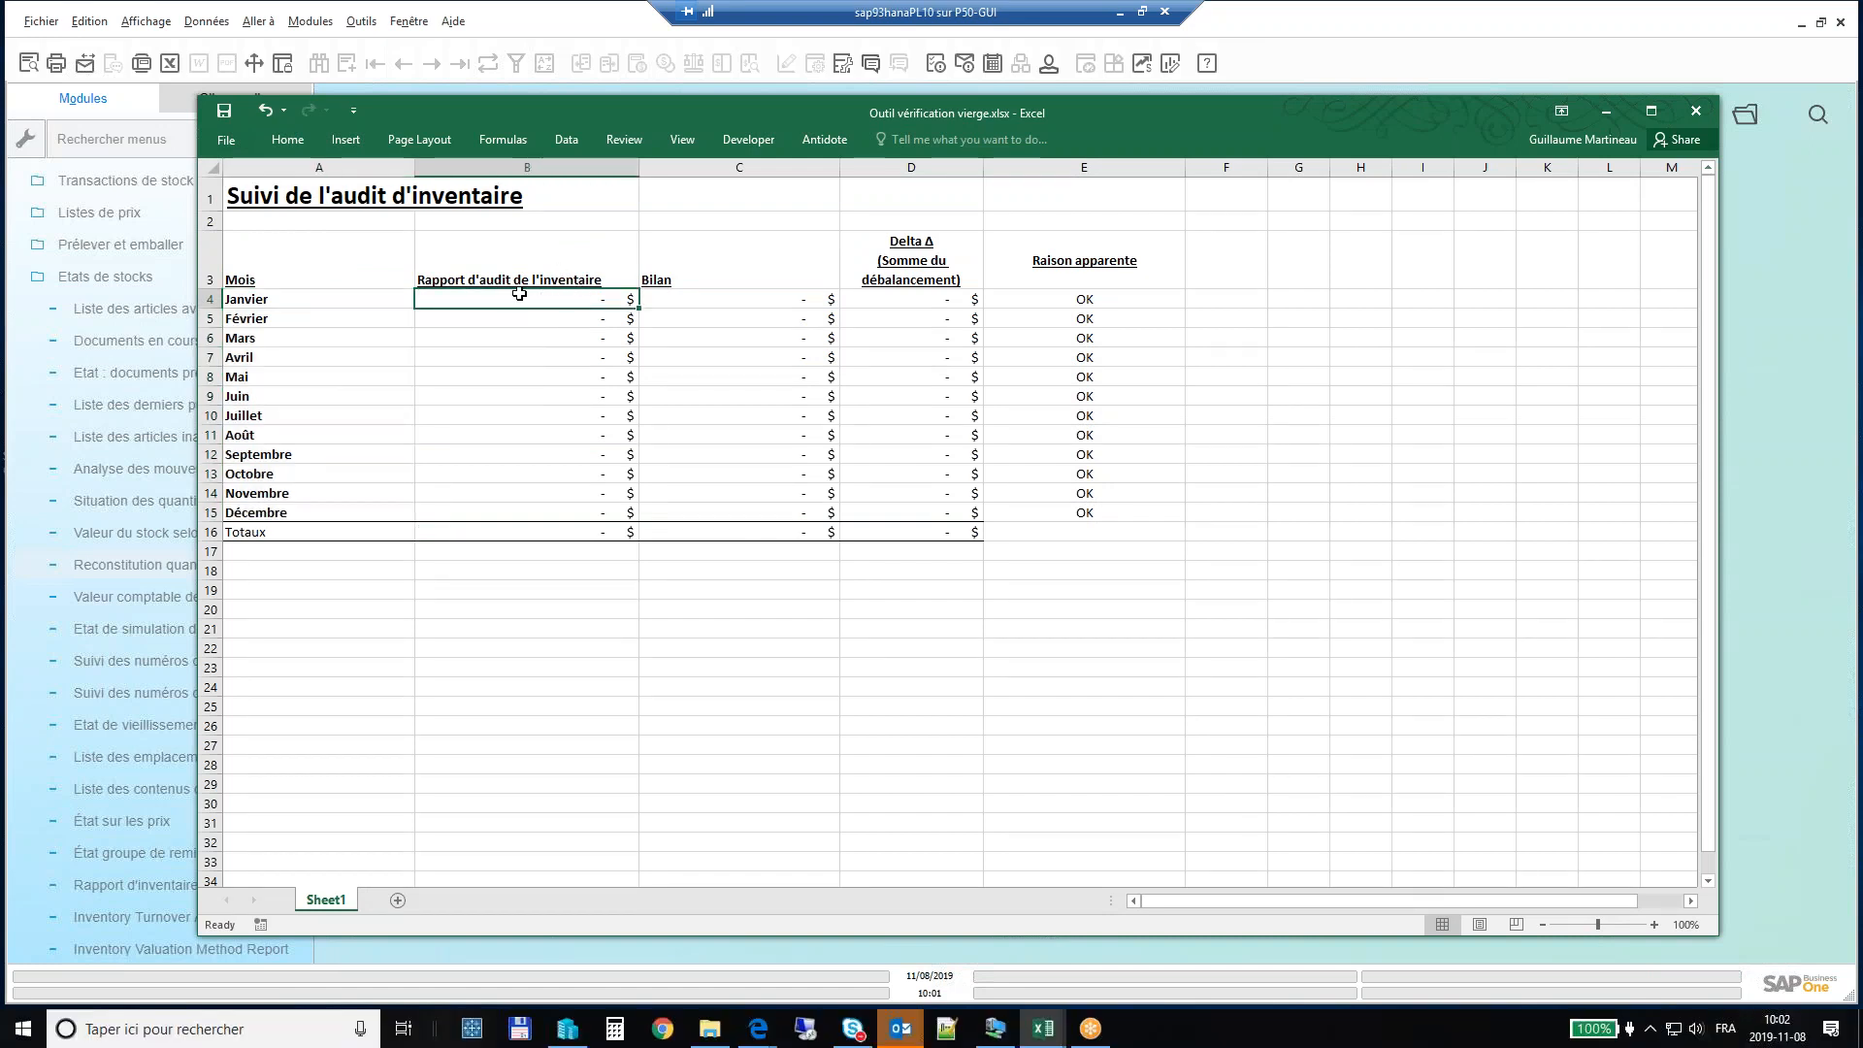
click(718, 295)
click(634, 299)
click(674, 299)
click(541, 299)
click(744, 296)
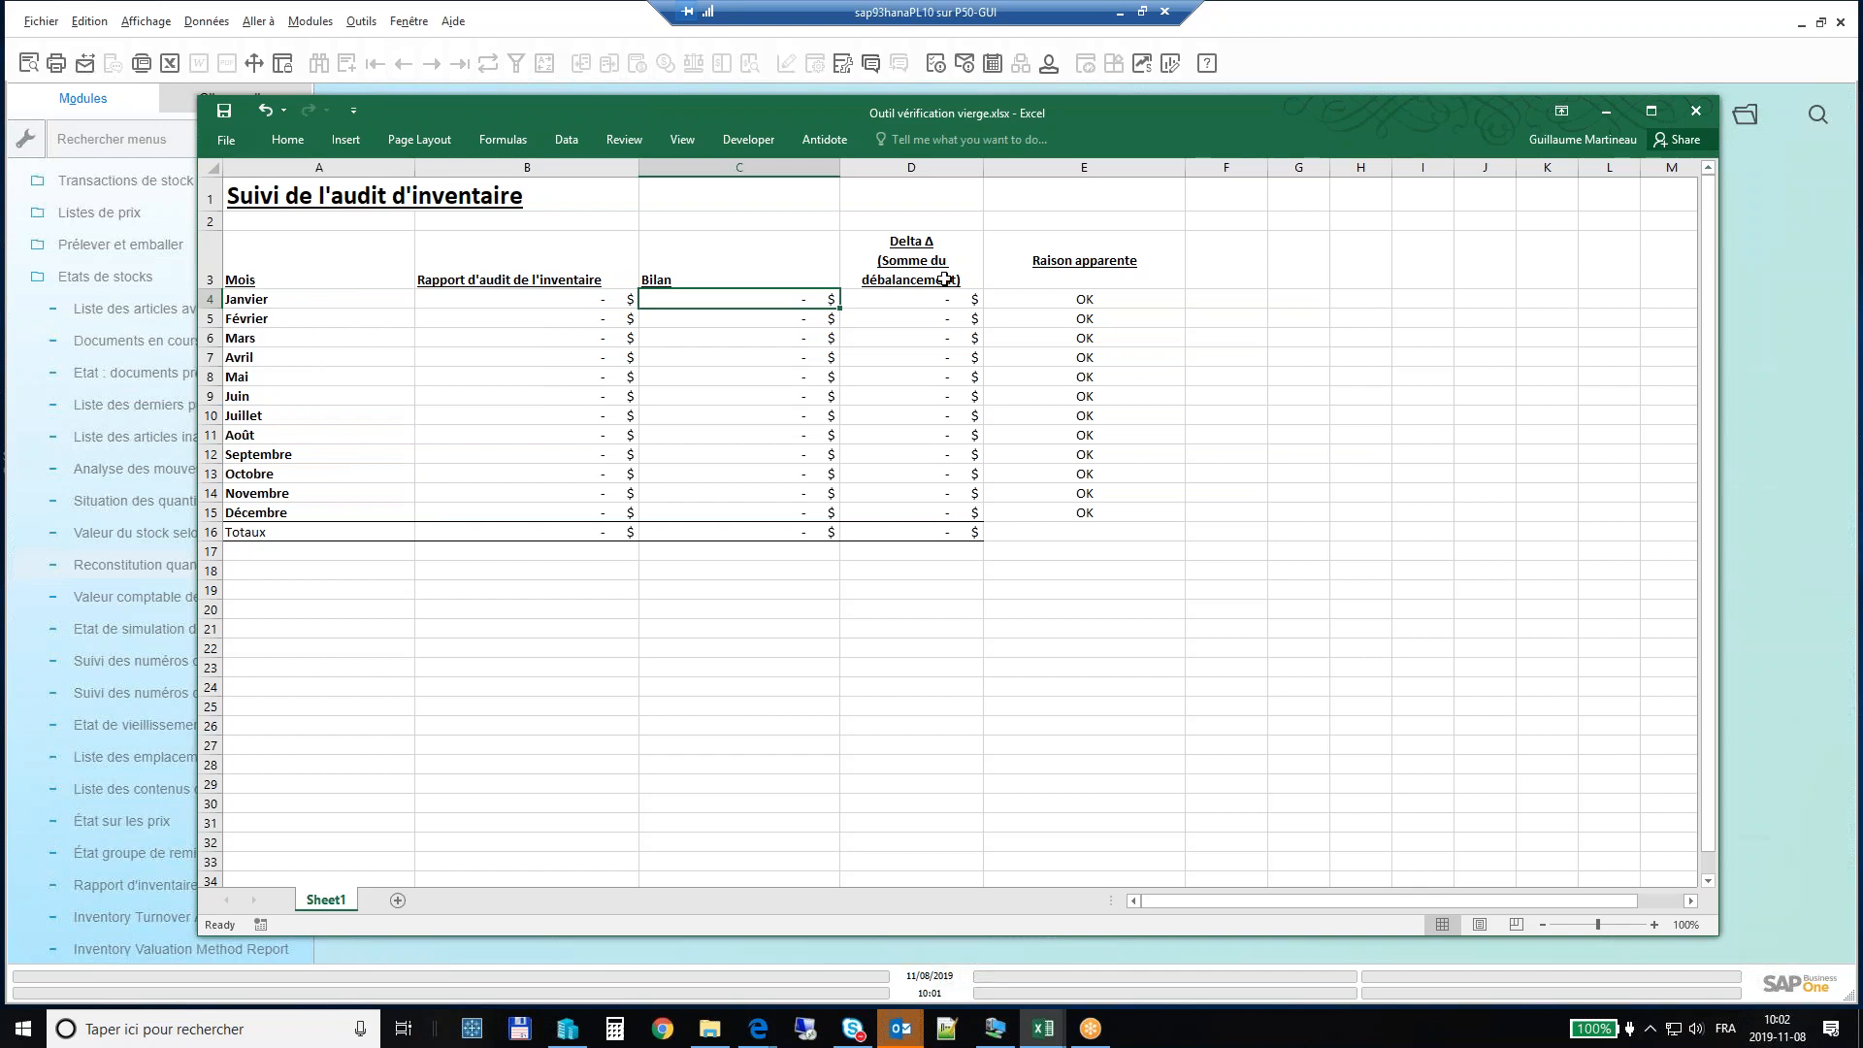
click(897, 300)
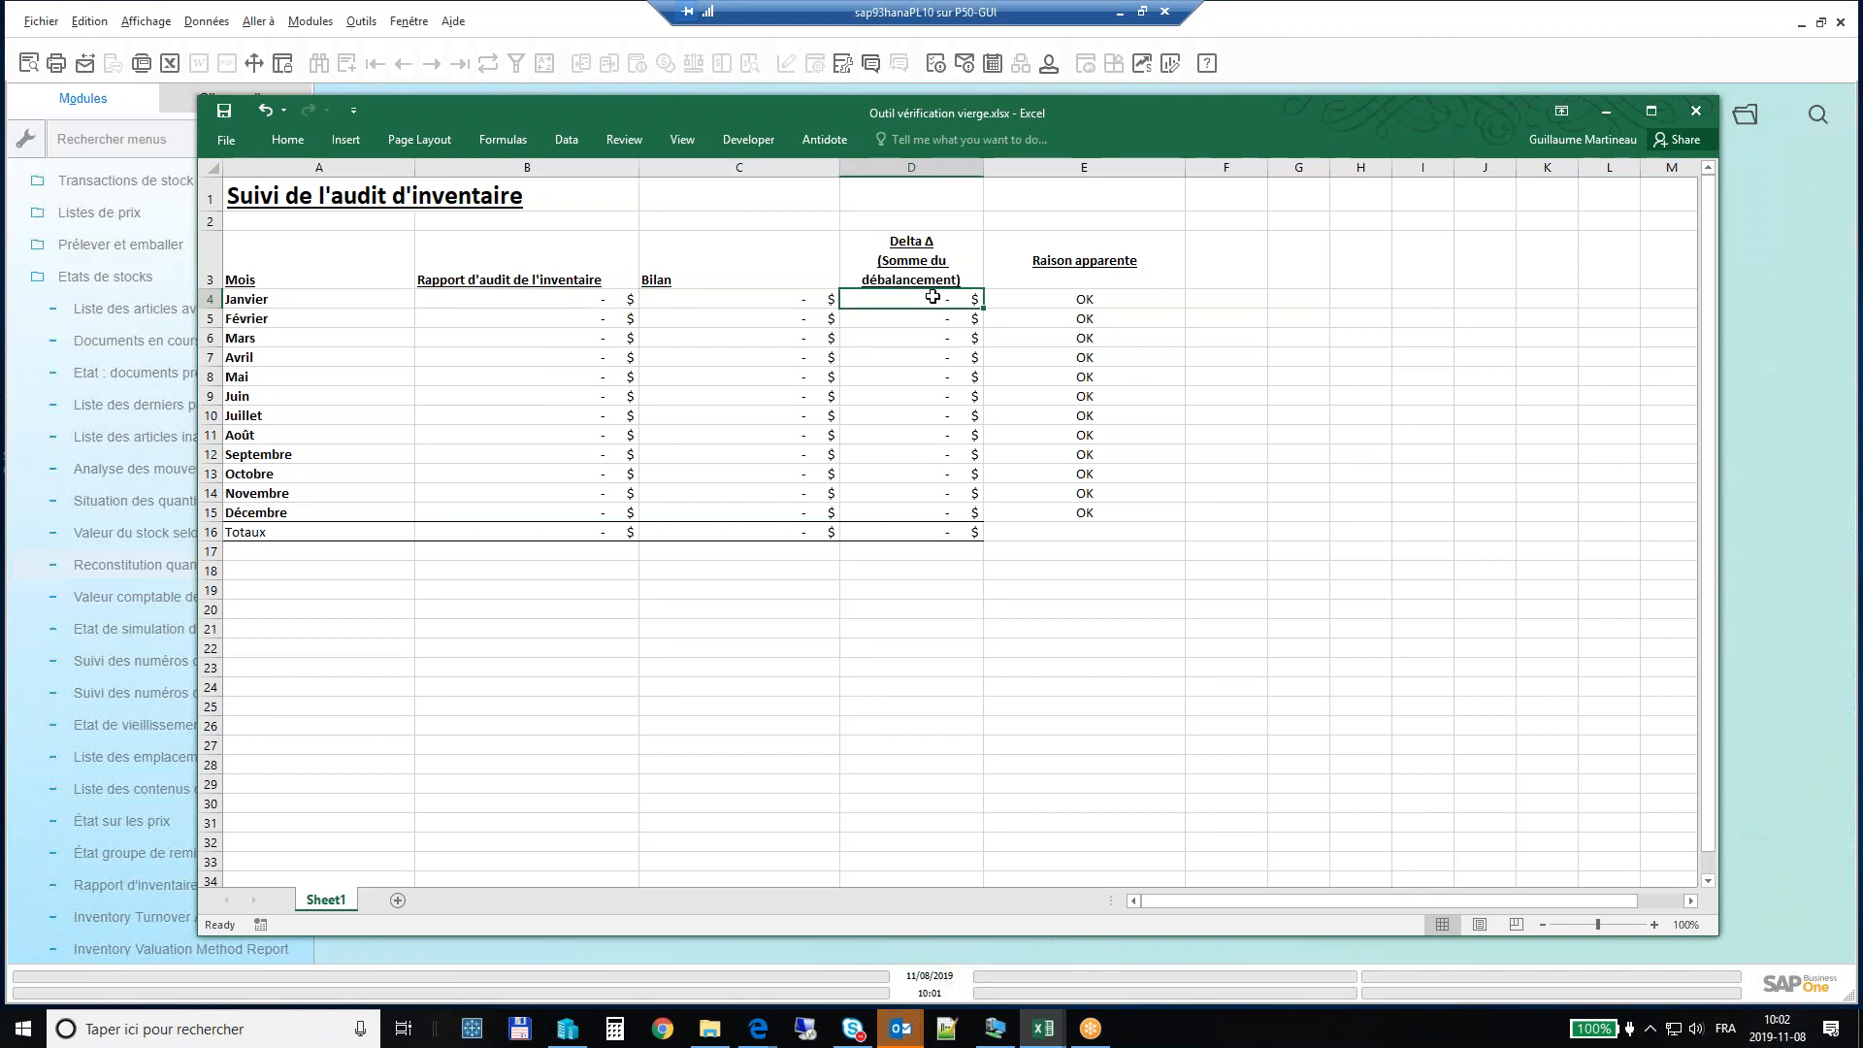
Move the workbook window lower and examine how January's audit report, Bilan and Delta cells relate.
drag(1446, 120, 1221, 335)
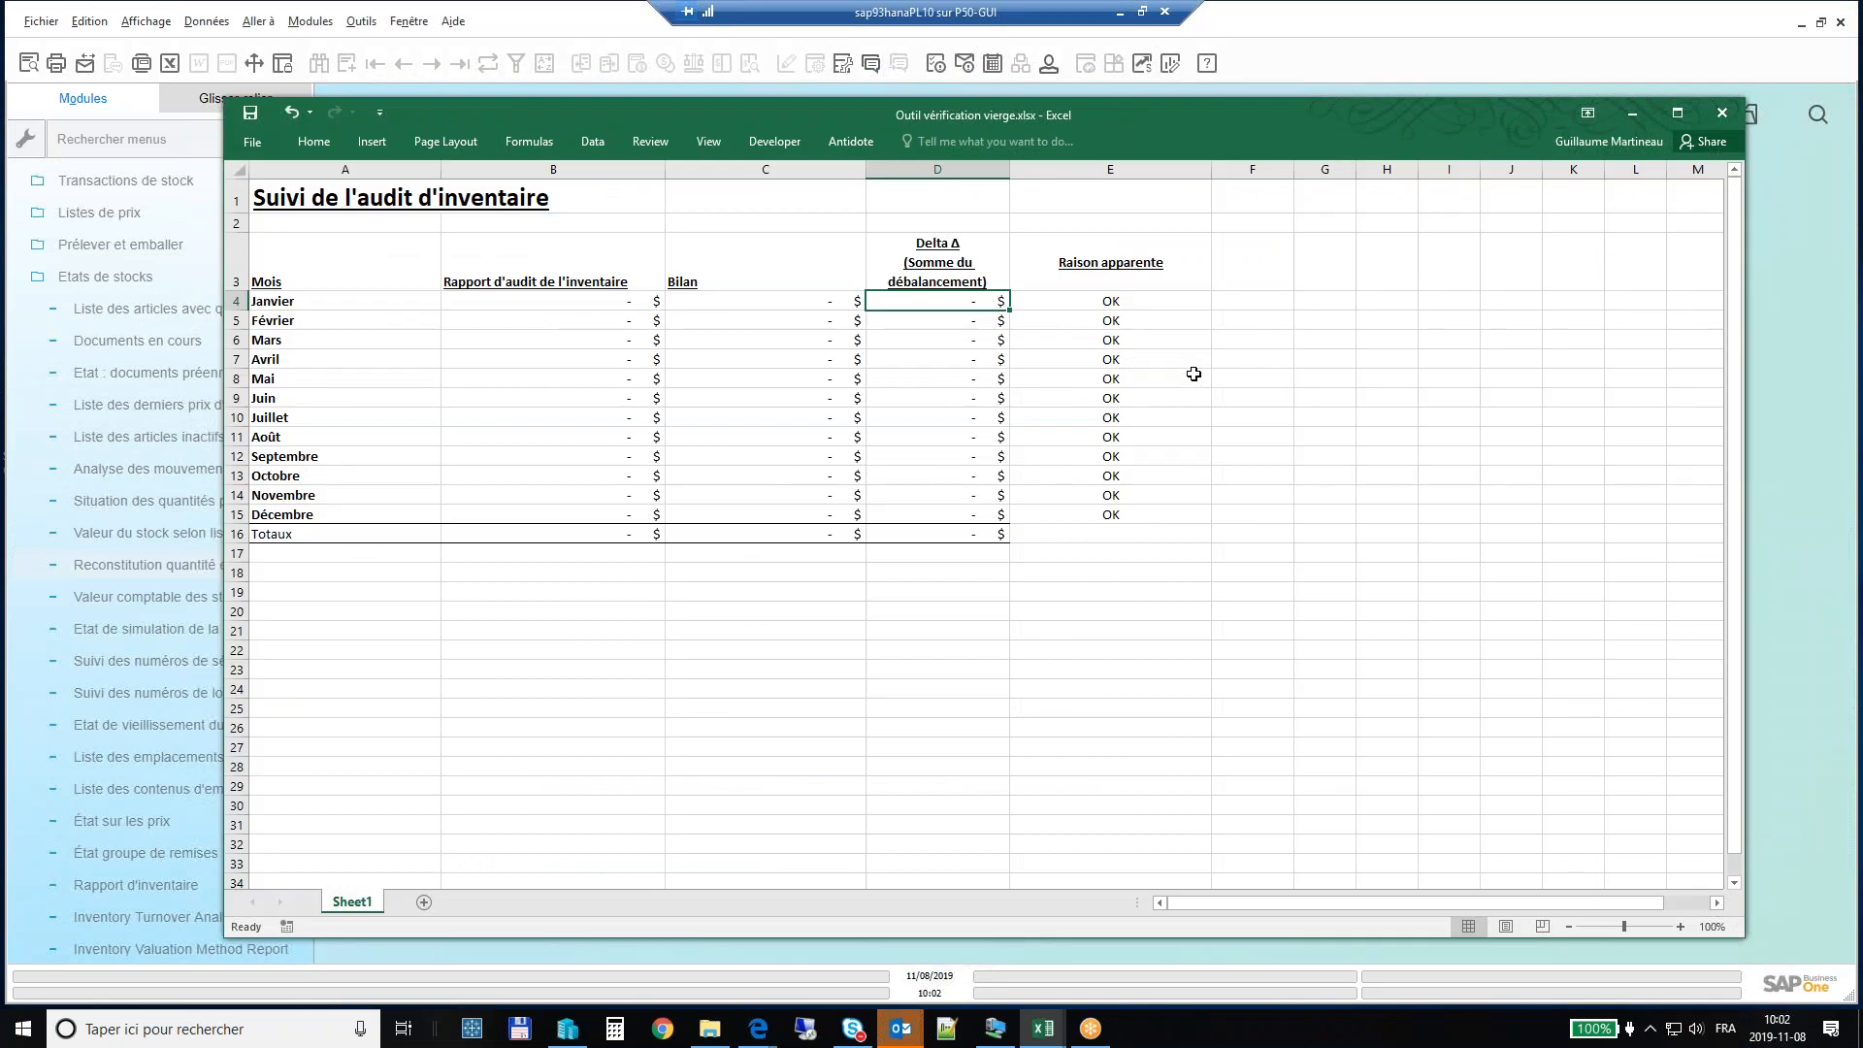
click(574, 310)
click(719, 305)
click(594, 318)
click(946, 303)
drag(1000, 95, 997, 194)
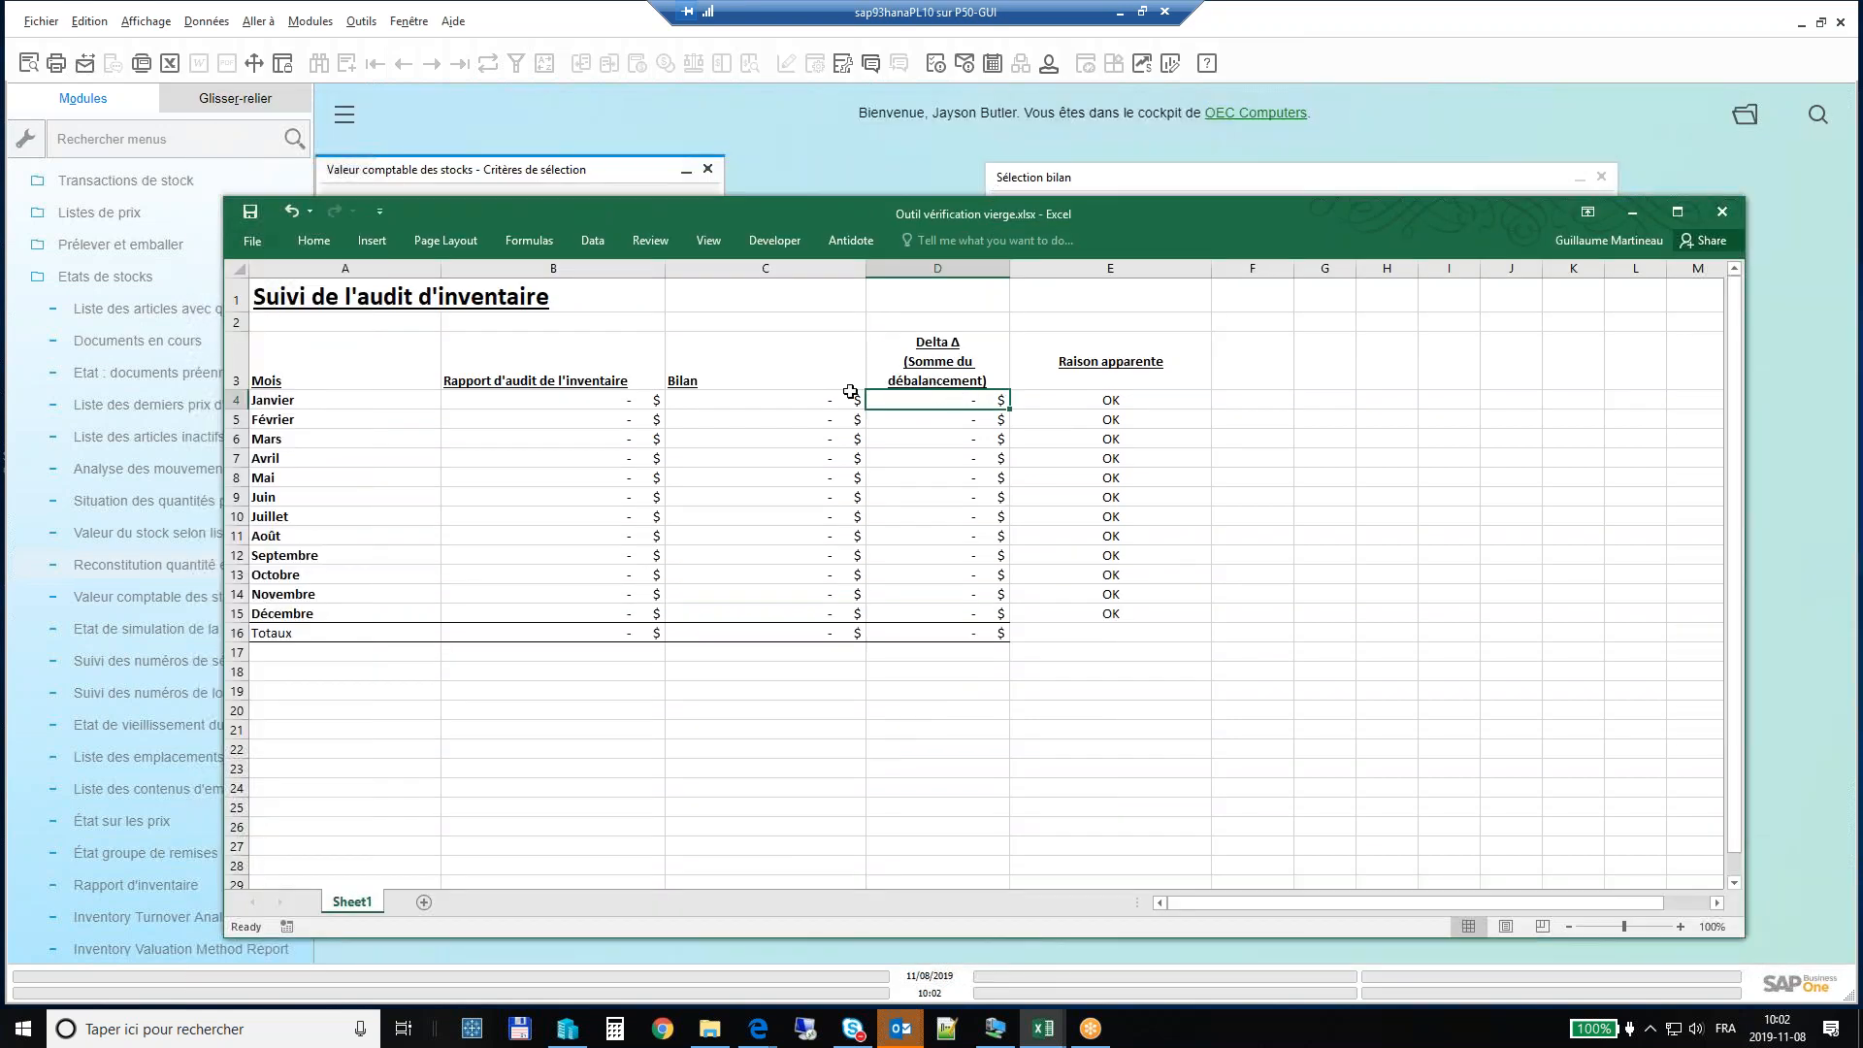
click(565, 407)
click(805, 399)
click(604, 396)
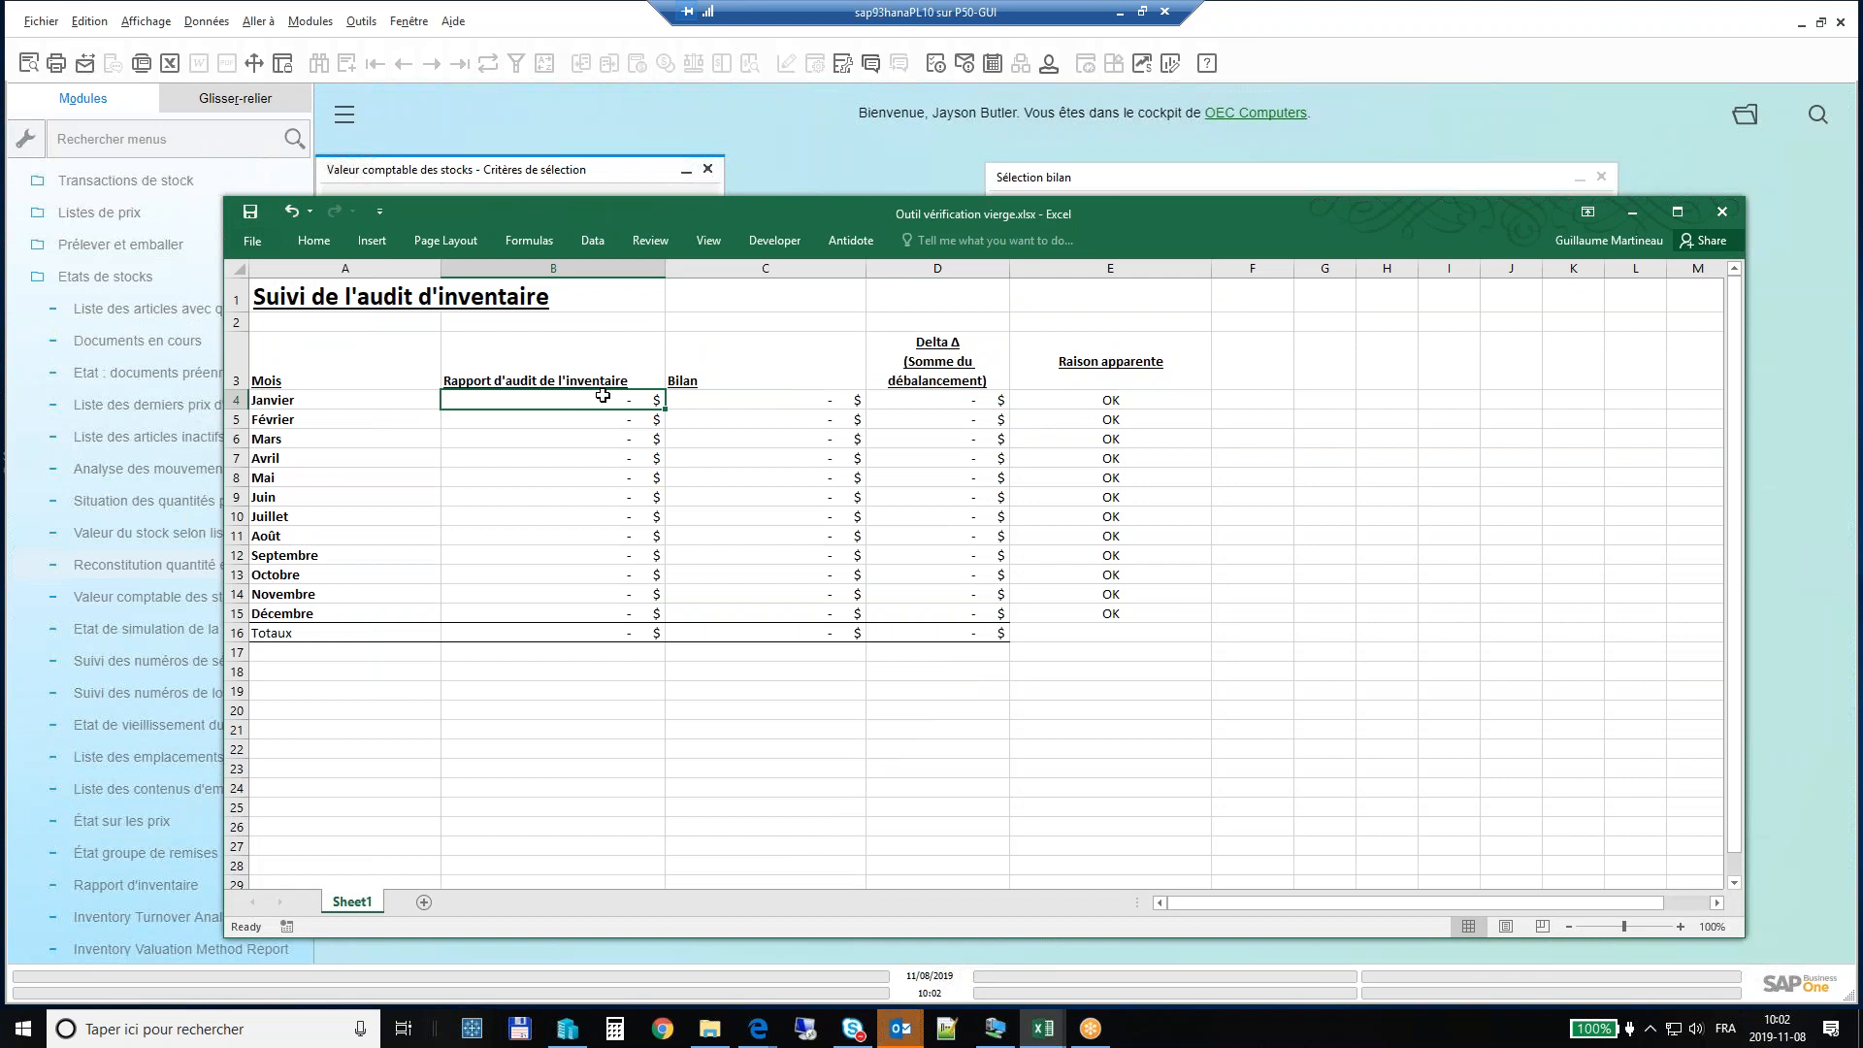
Switch back to SAP Business One, run the stock valuation report grouped by account through 01/31/2019, and show its cumulative values.
click(614, 182)
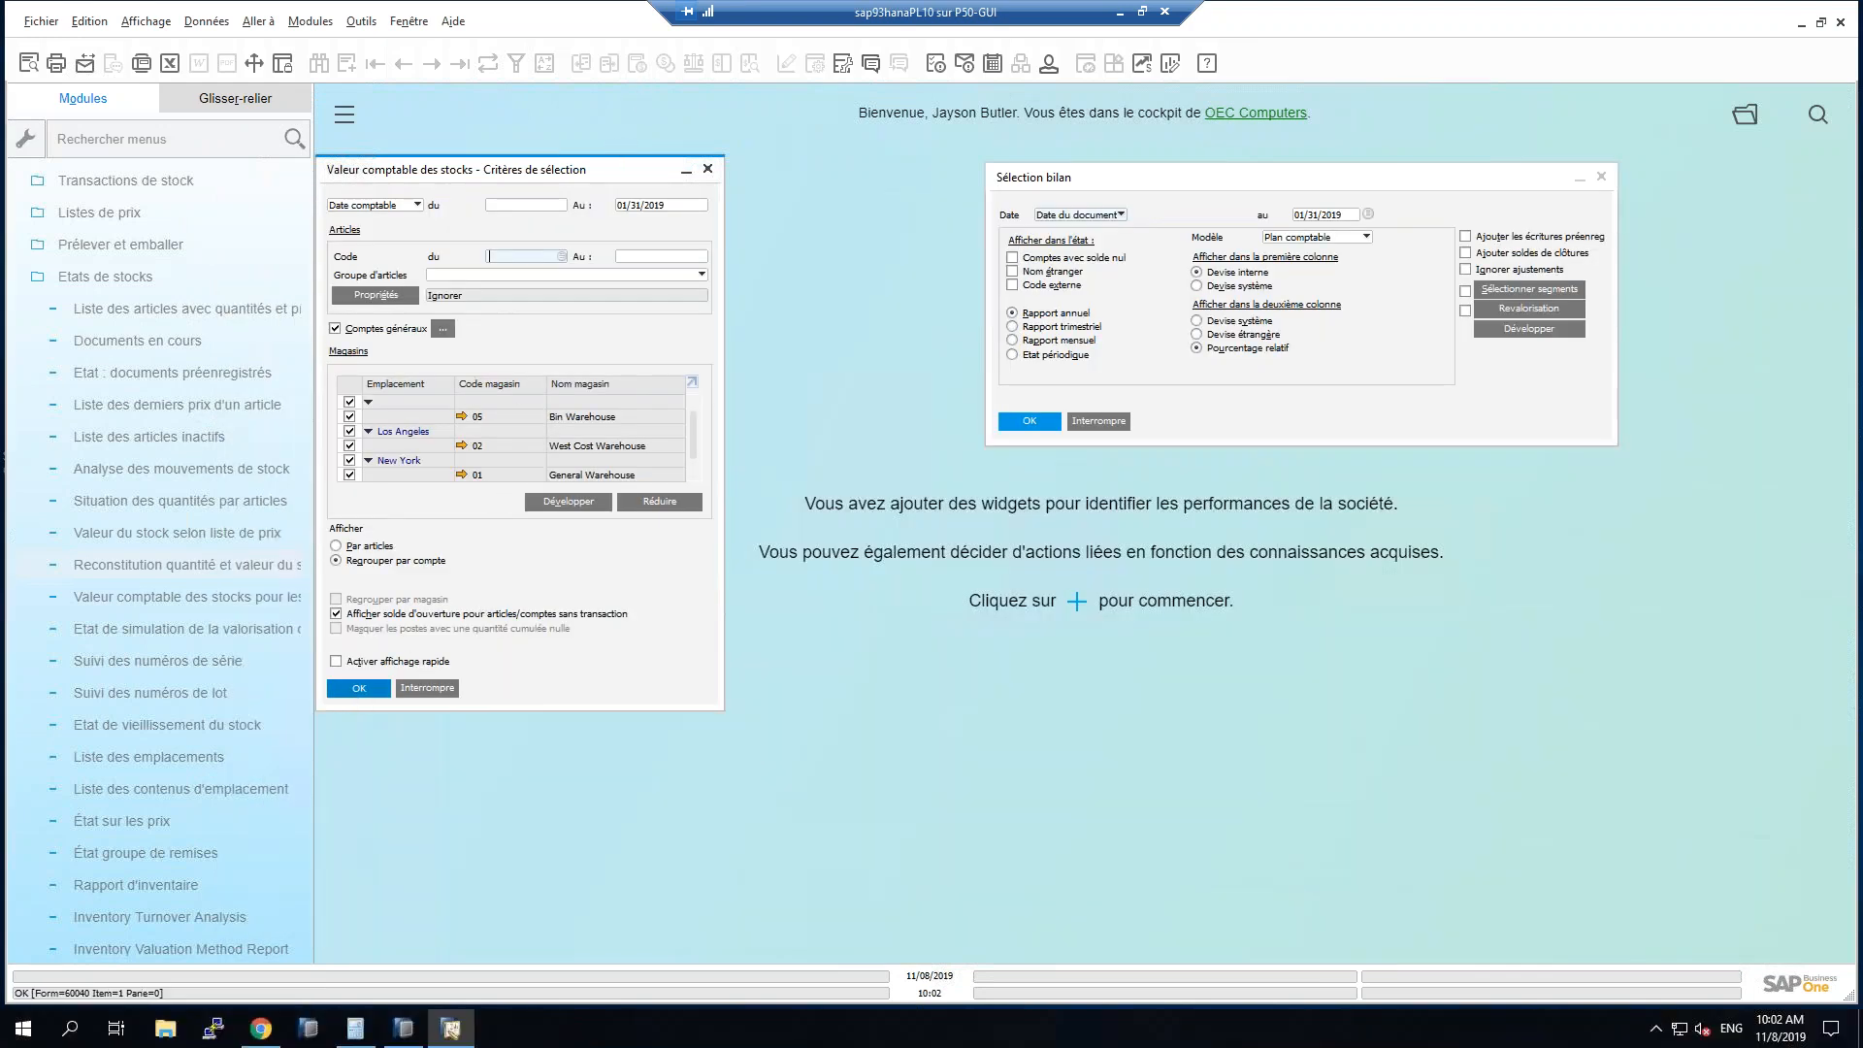
click(359, 687)
click(650, 182)
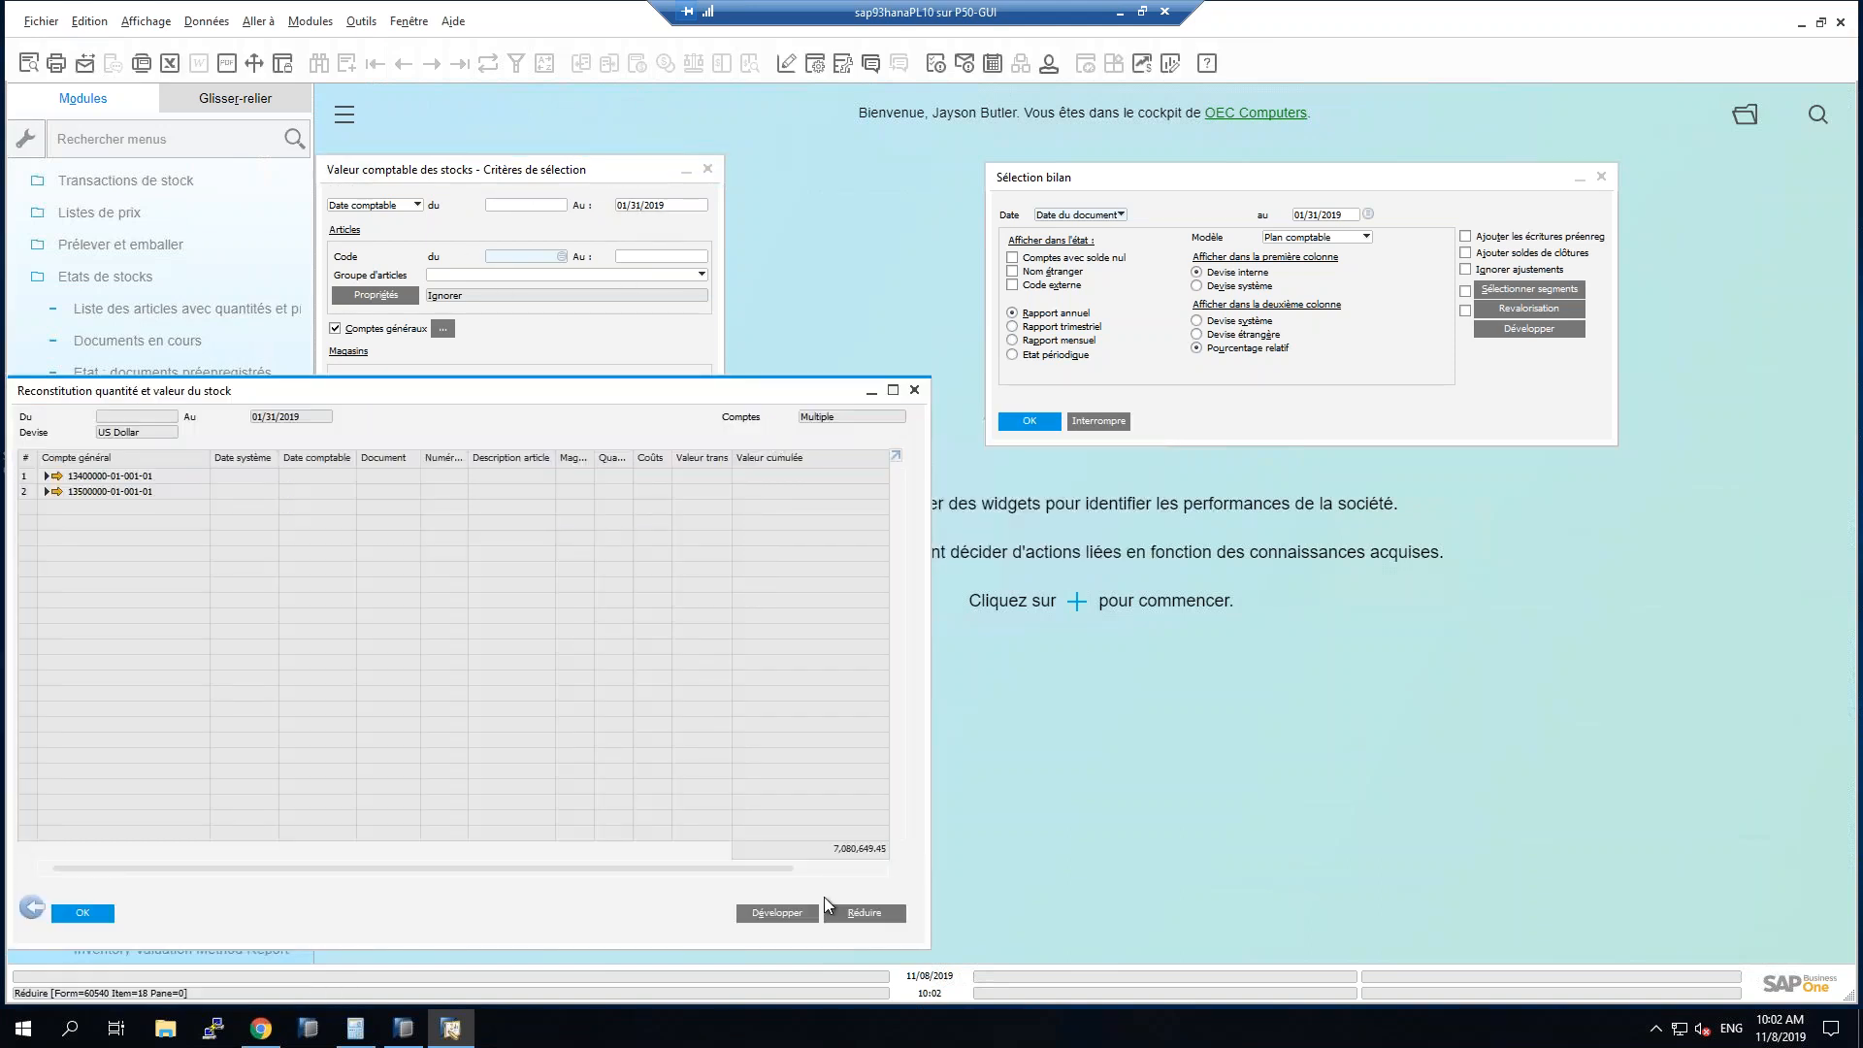
click(825, 870)
Generate the Bilan at 01/31/2019, compare its Inventory total with the stock valuation report, and close both reports.
click(1042, 427)
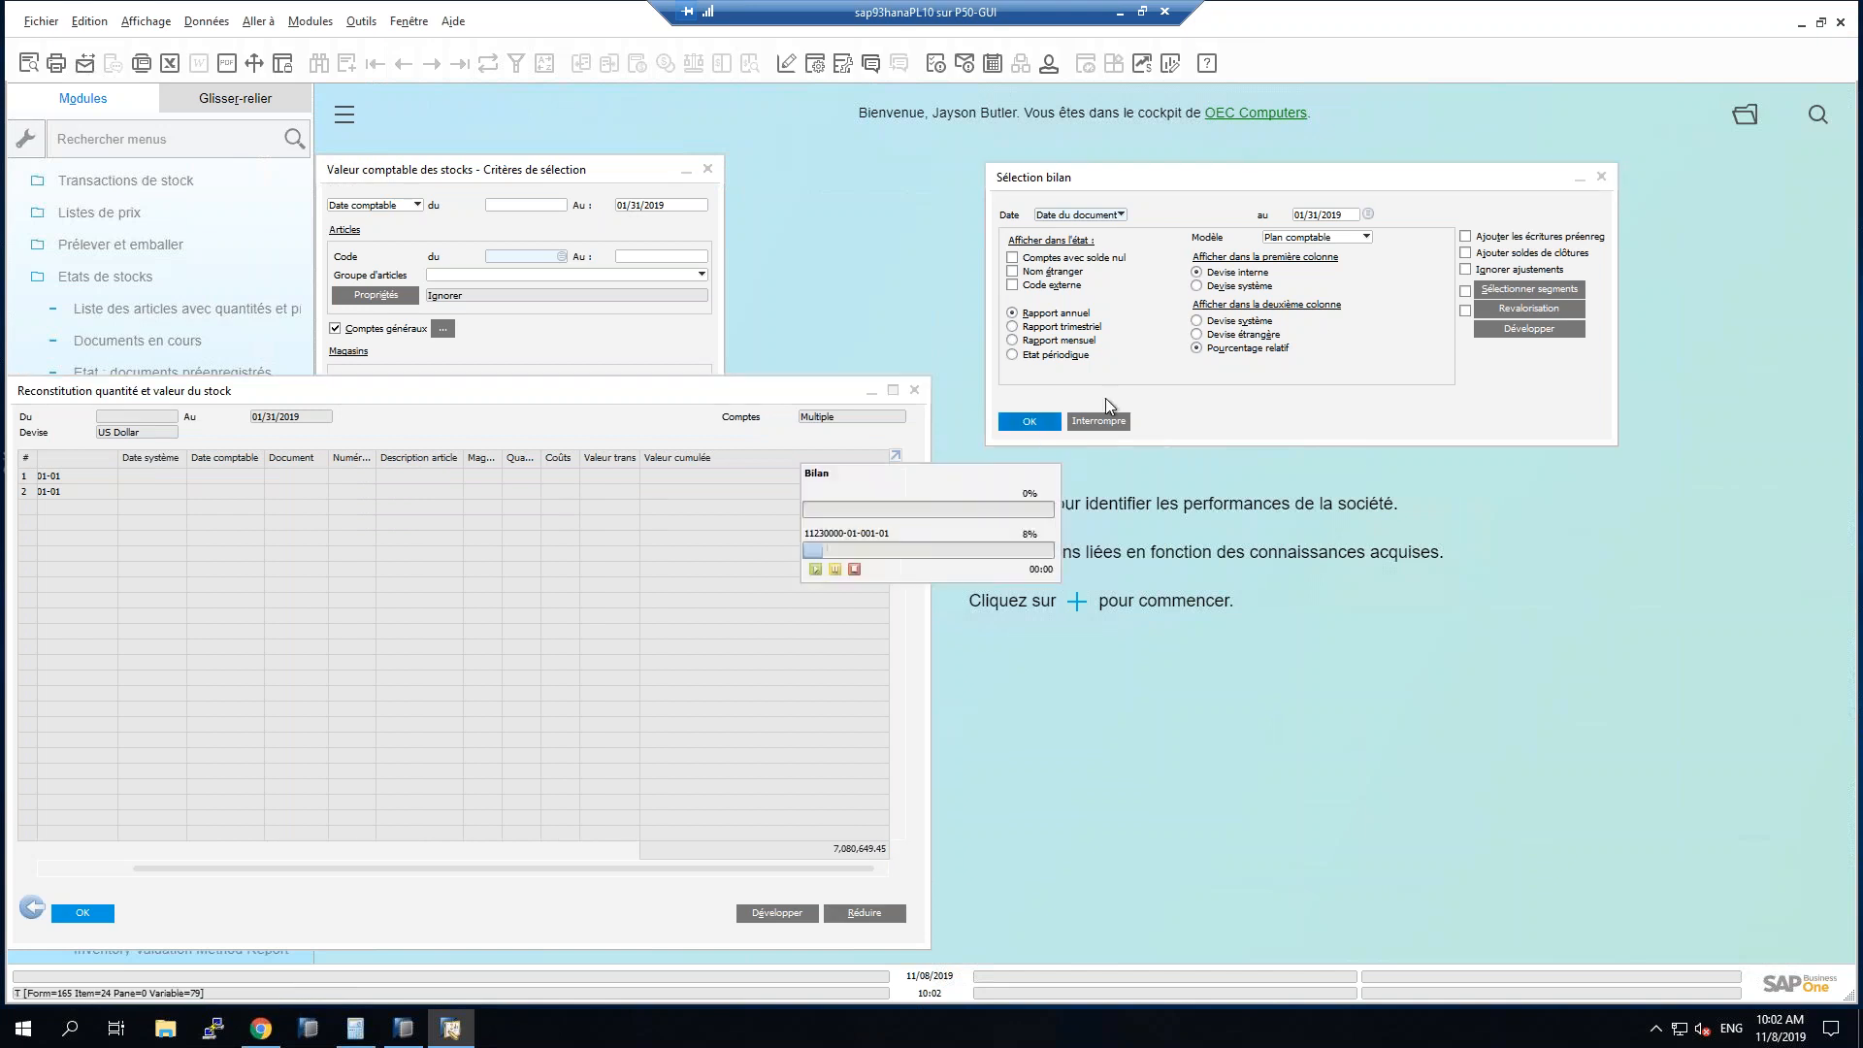
scroll(1271, 512, down, 2)
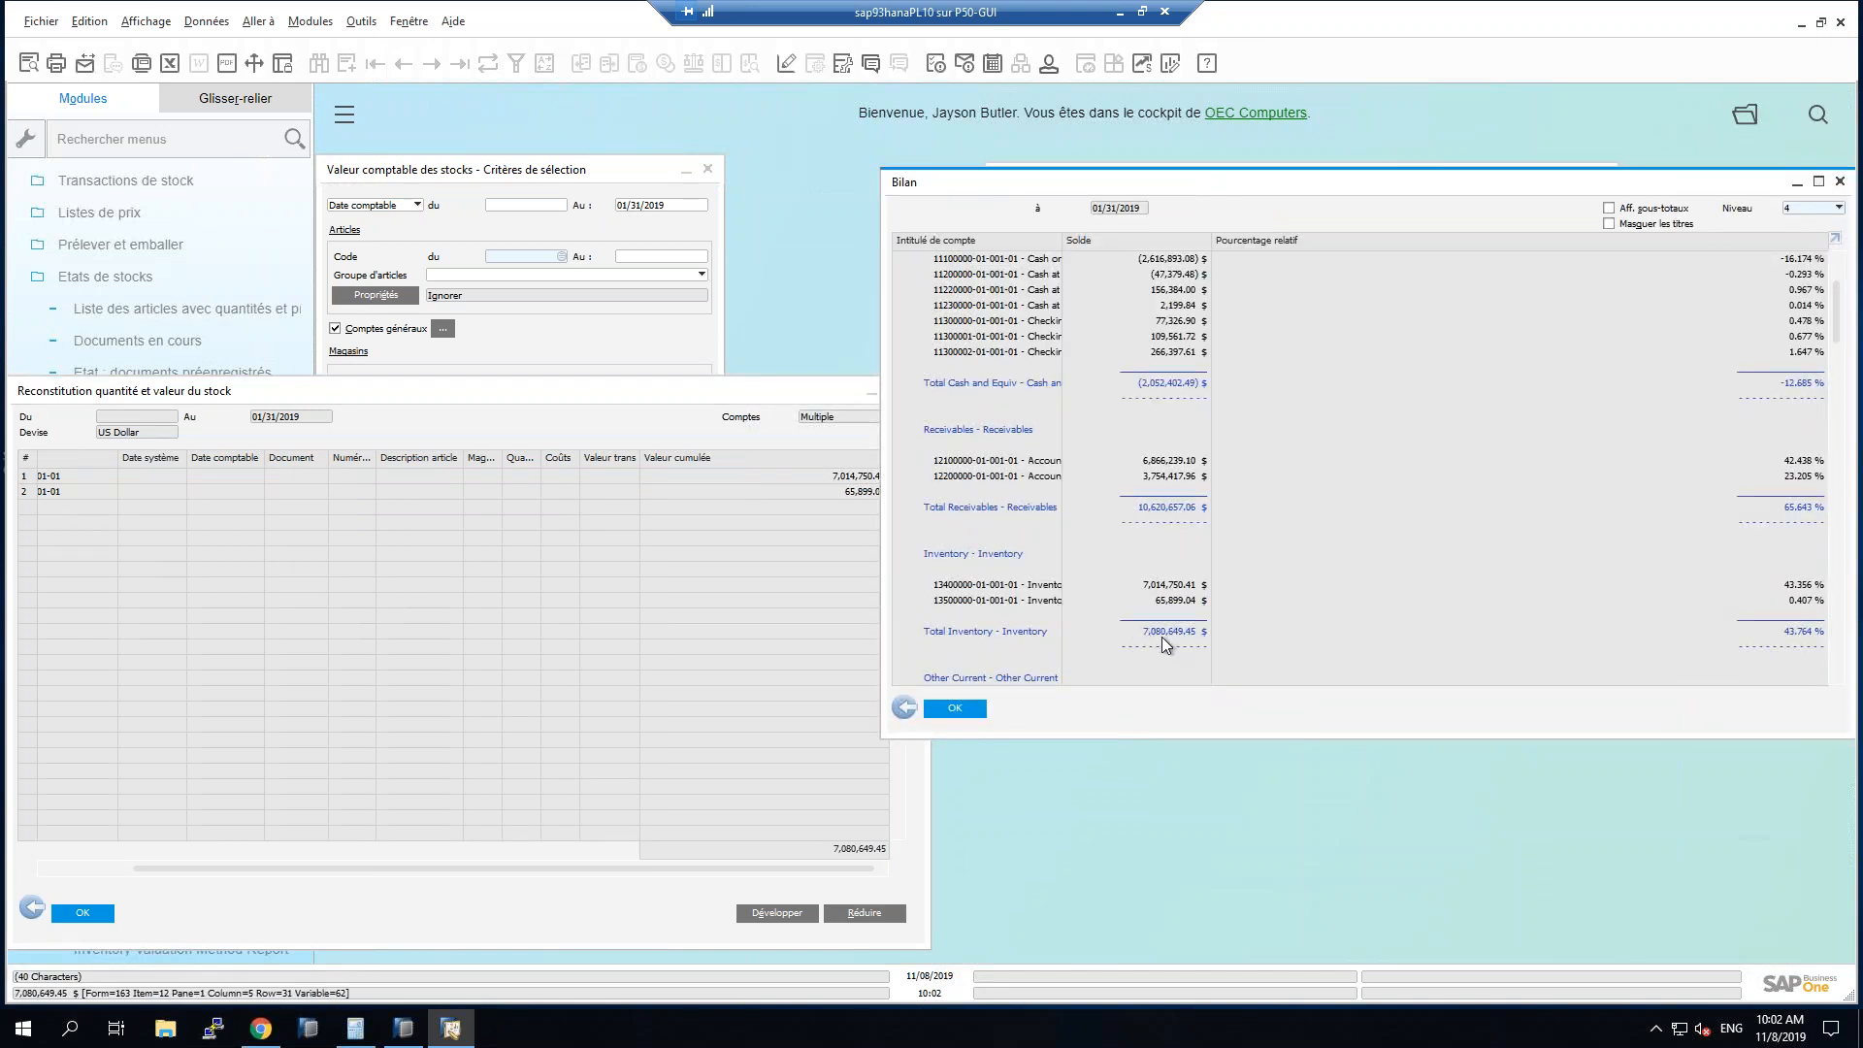
click(1840, 182)
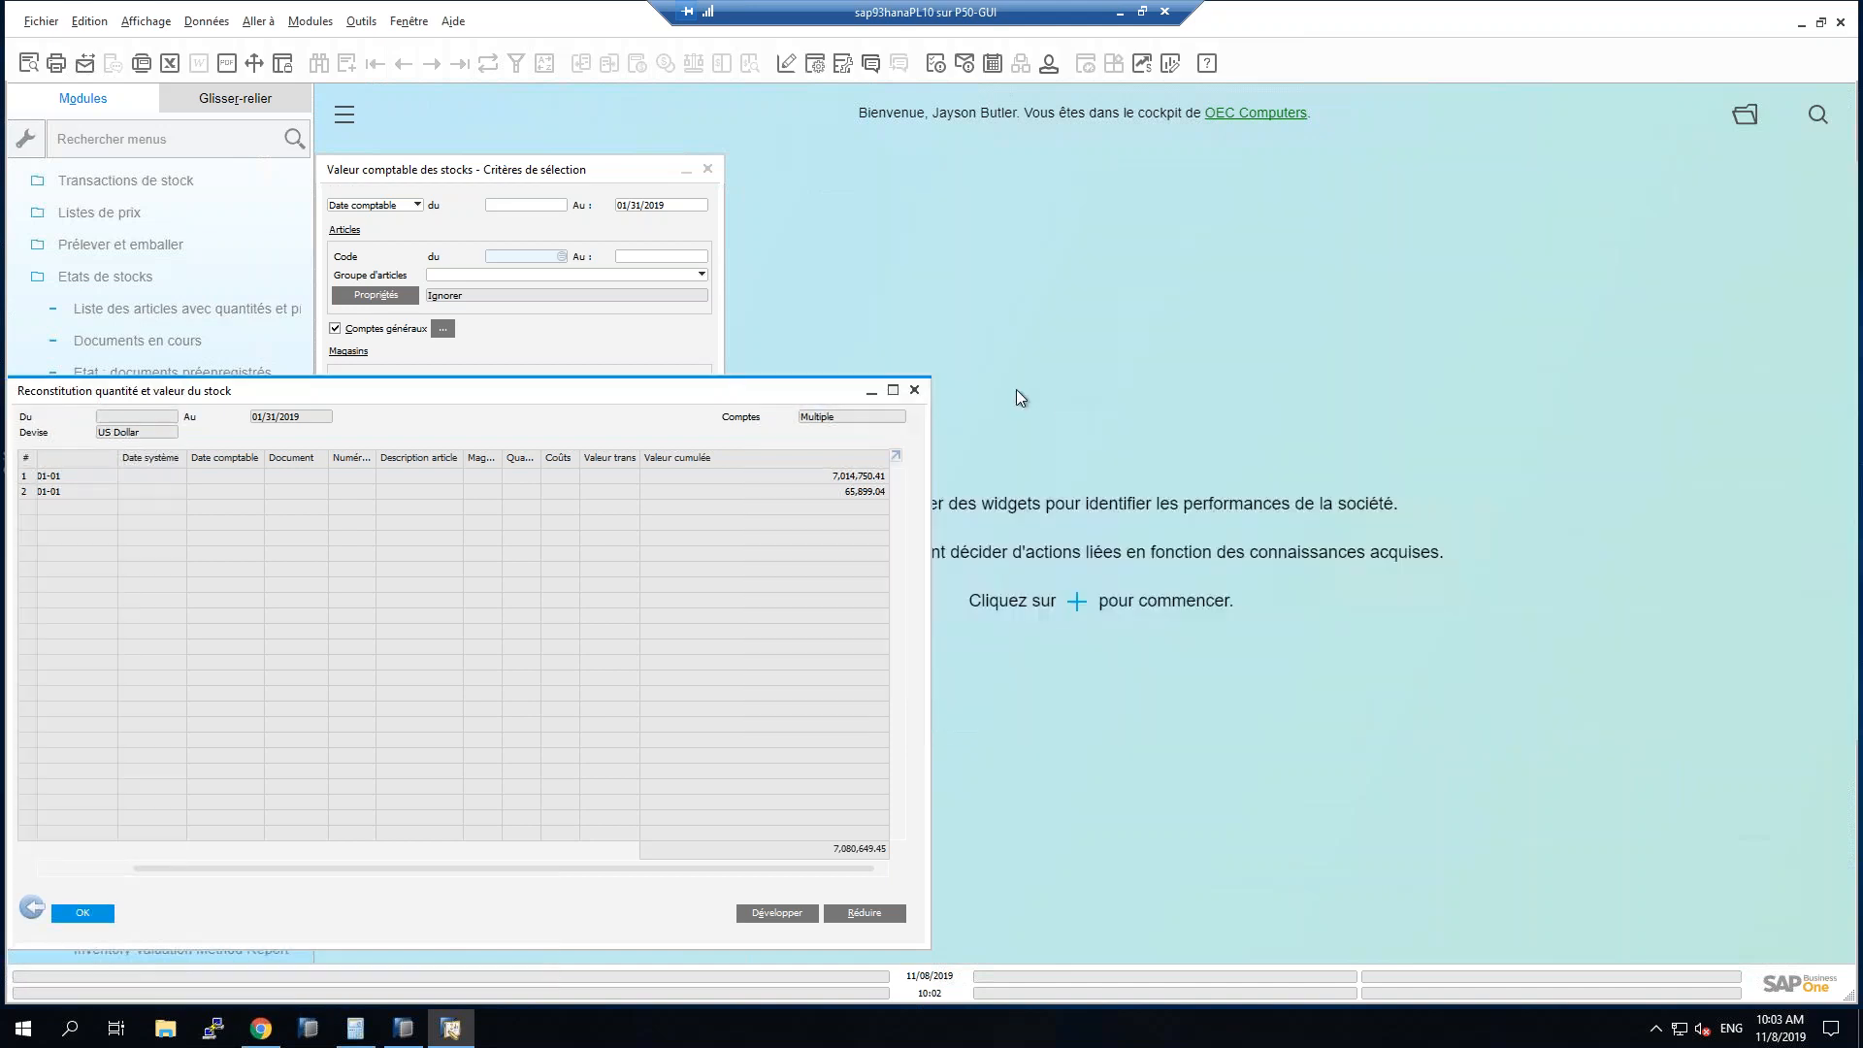
click(914, 390)
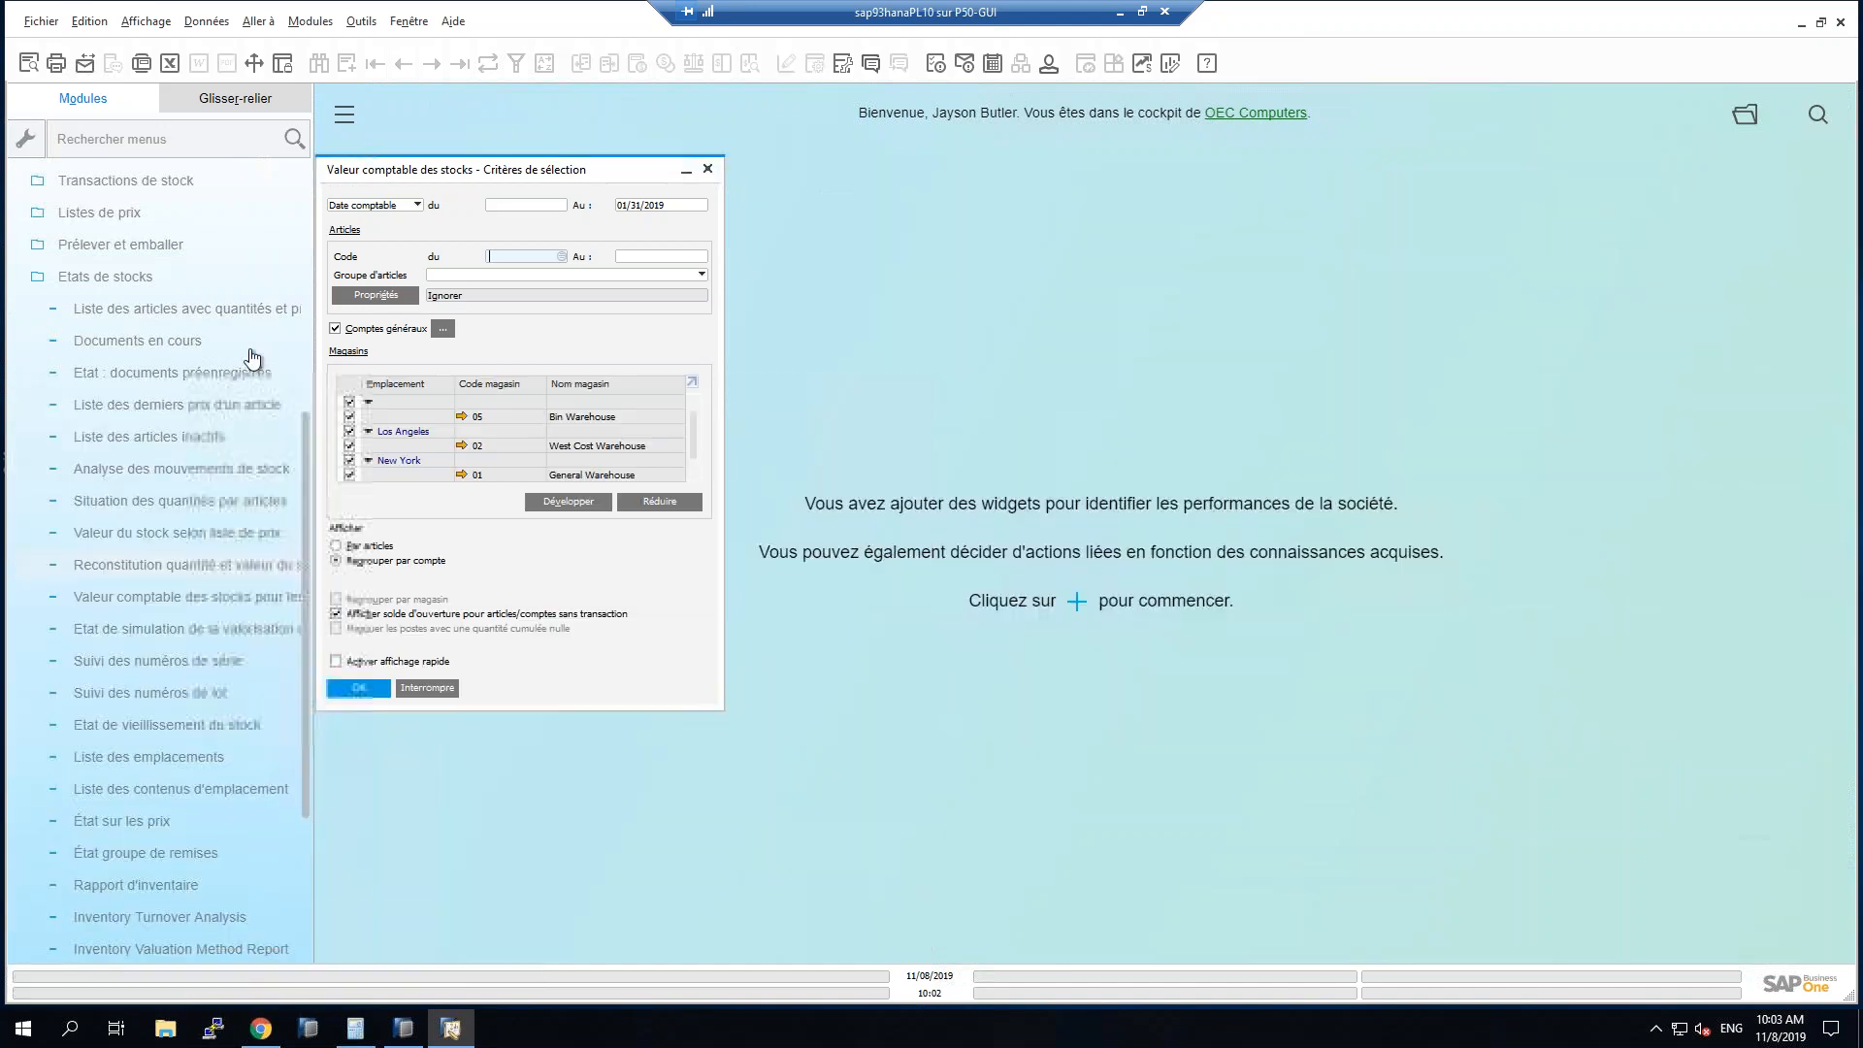
Open the Bilan criteria from Etats de synthèse and generate the balance sheet at 12/31/2019.
scroll(175, 265, up, 5)
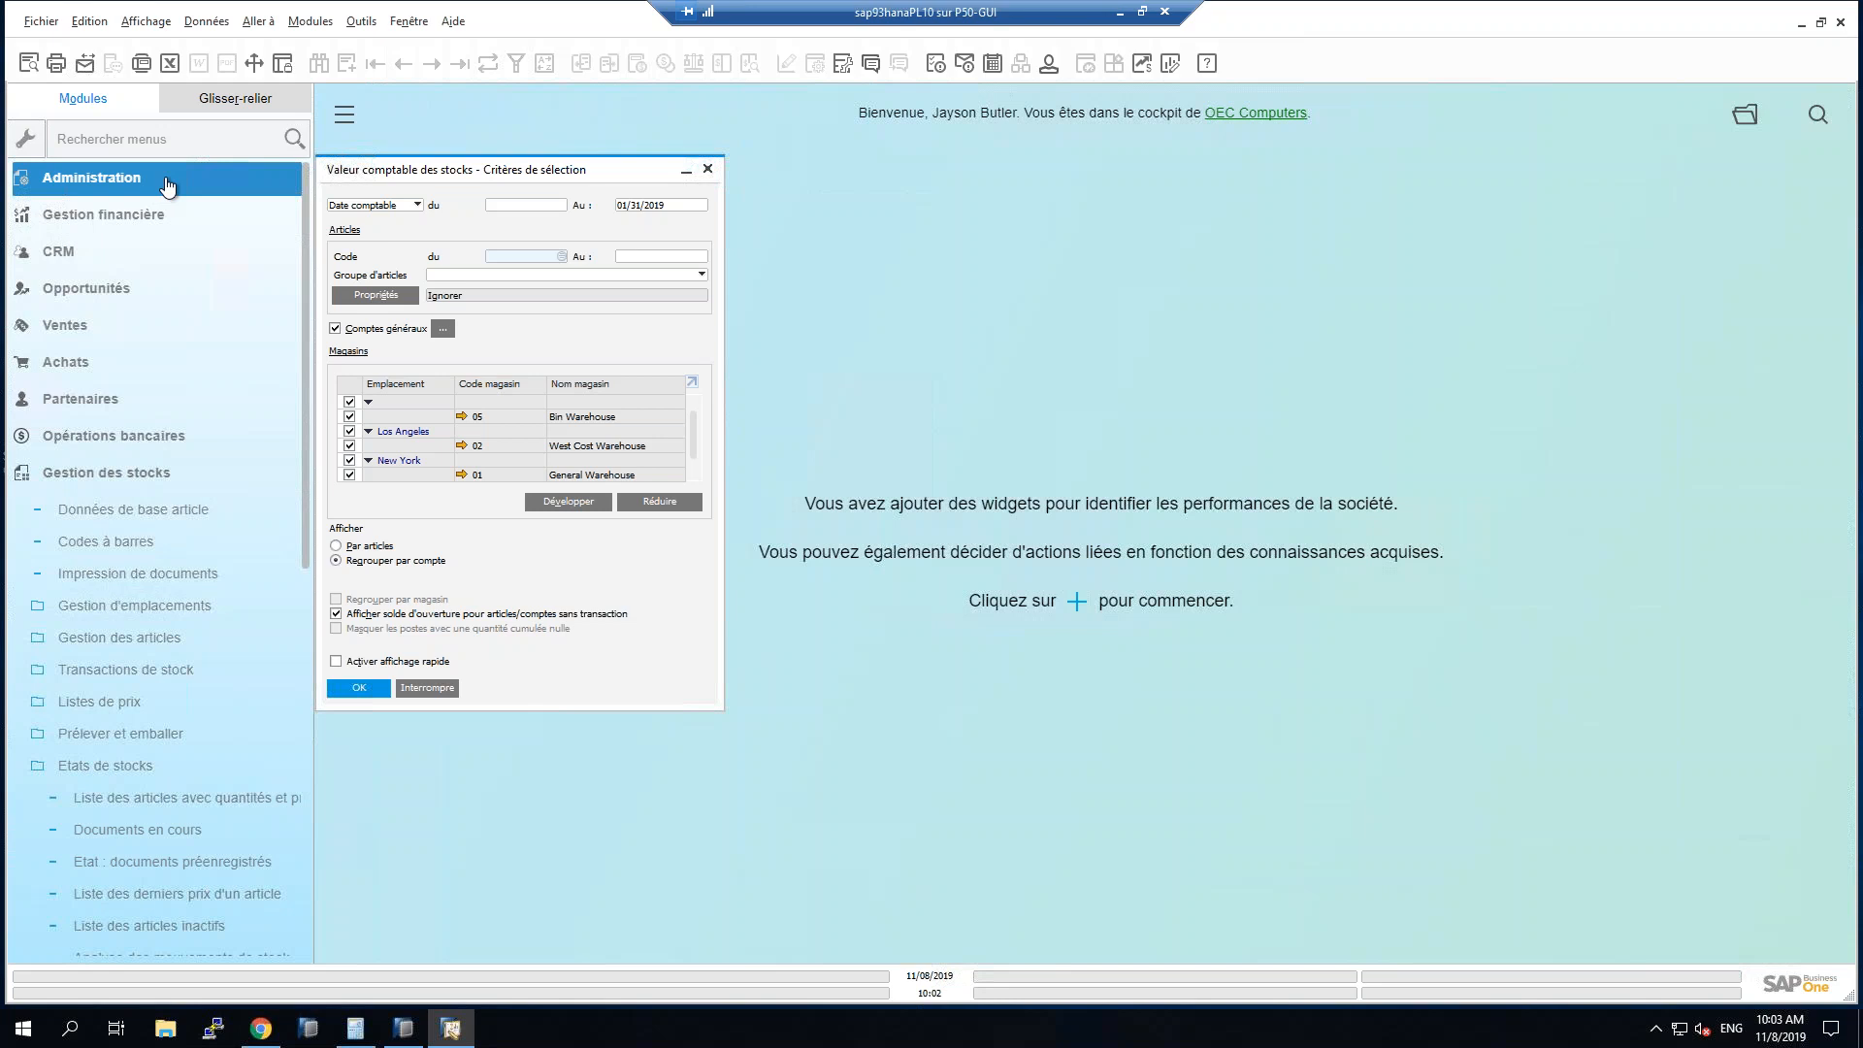
click(191, 218)
scroll(113, 509, down, 4)
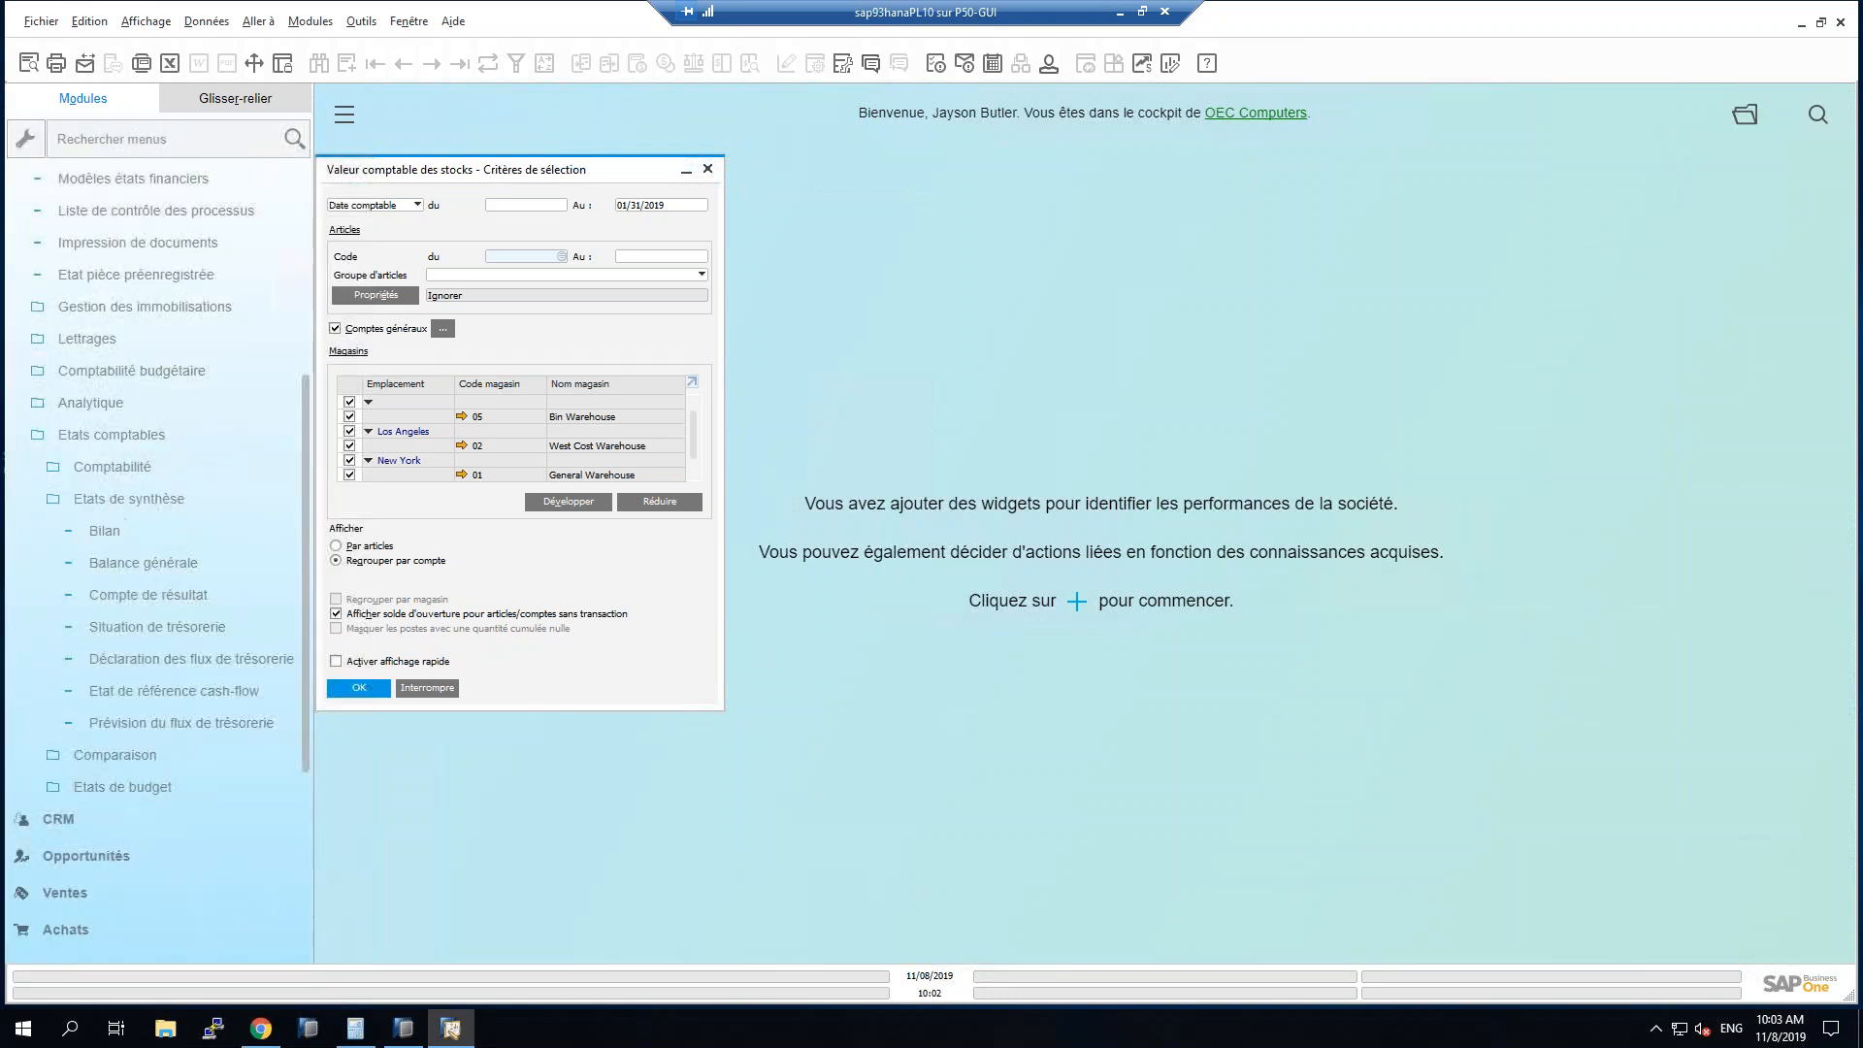
click(140, 540)
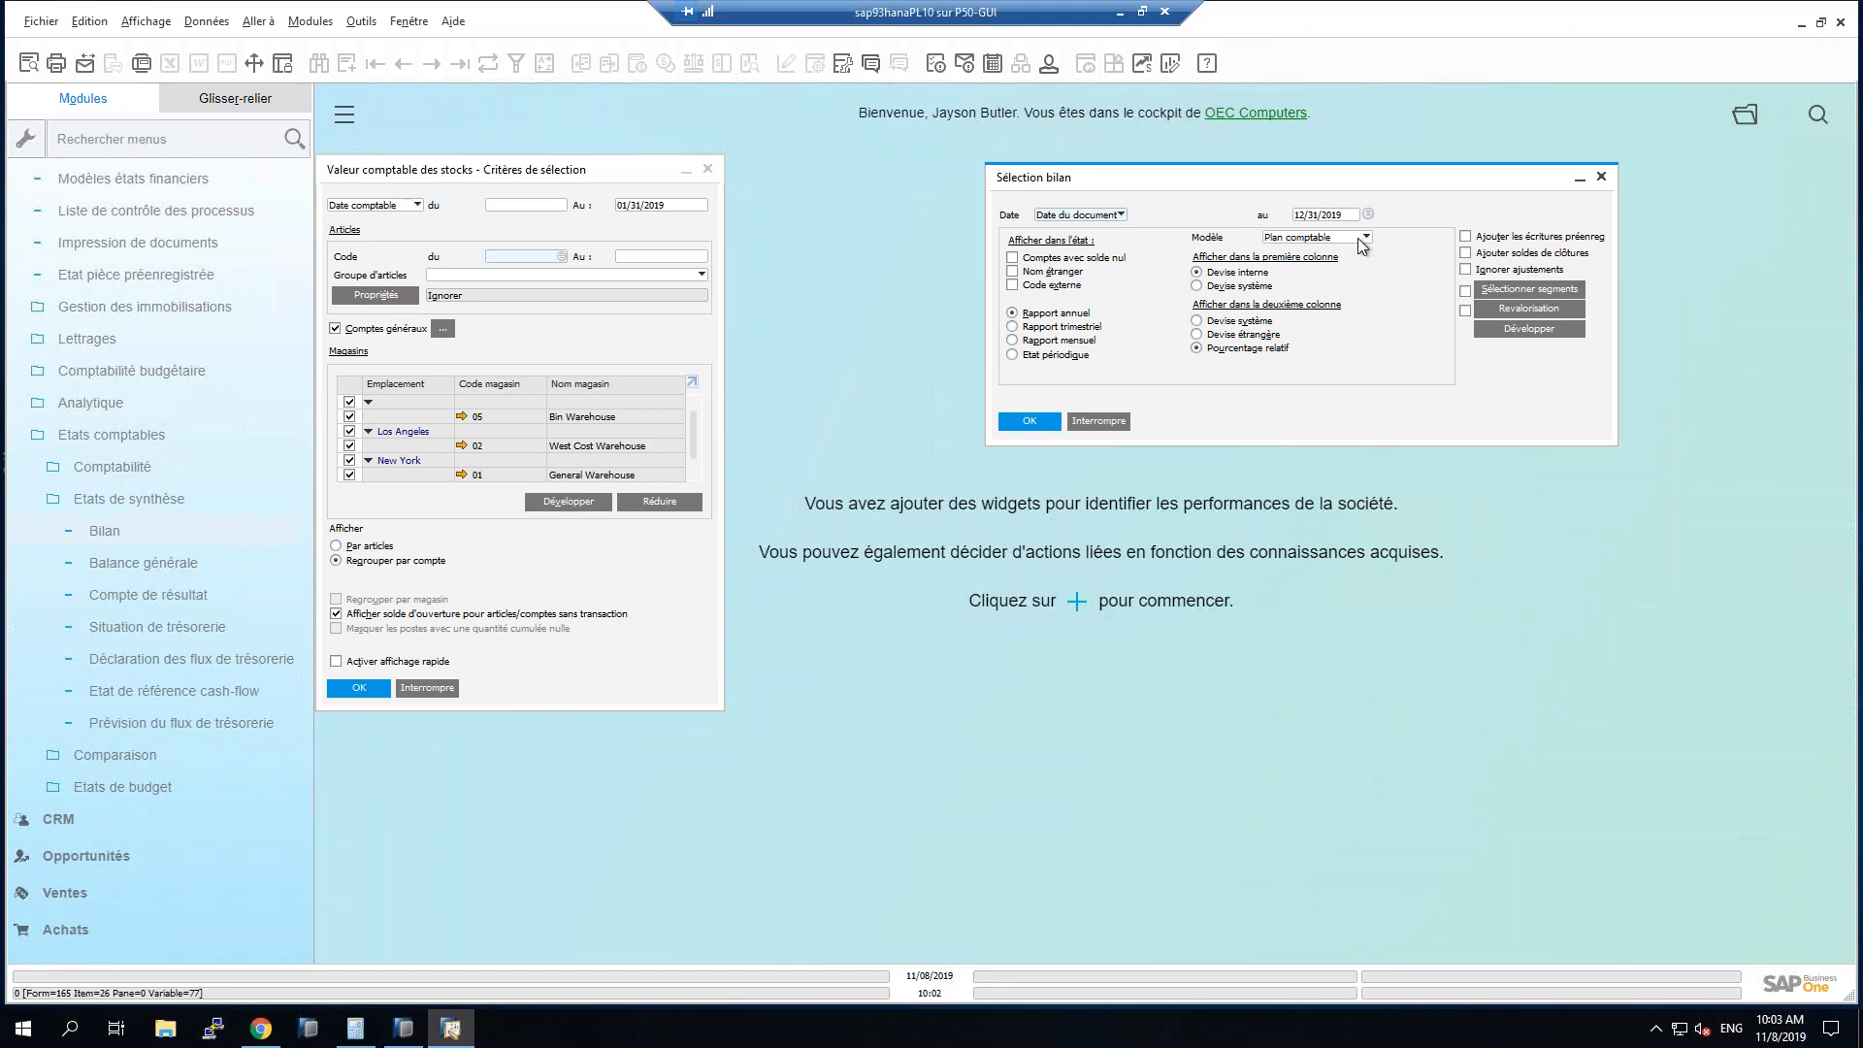
click(1030, 421)
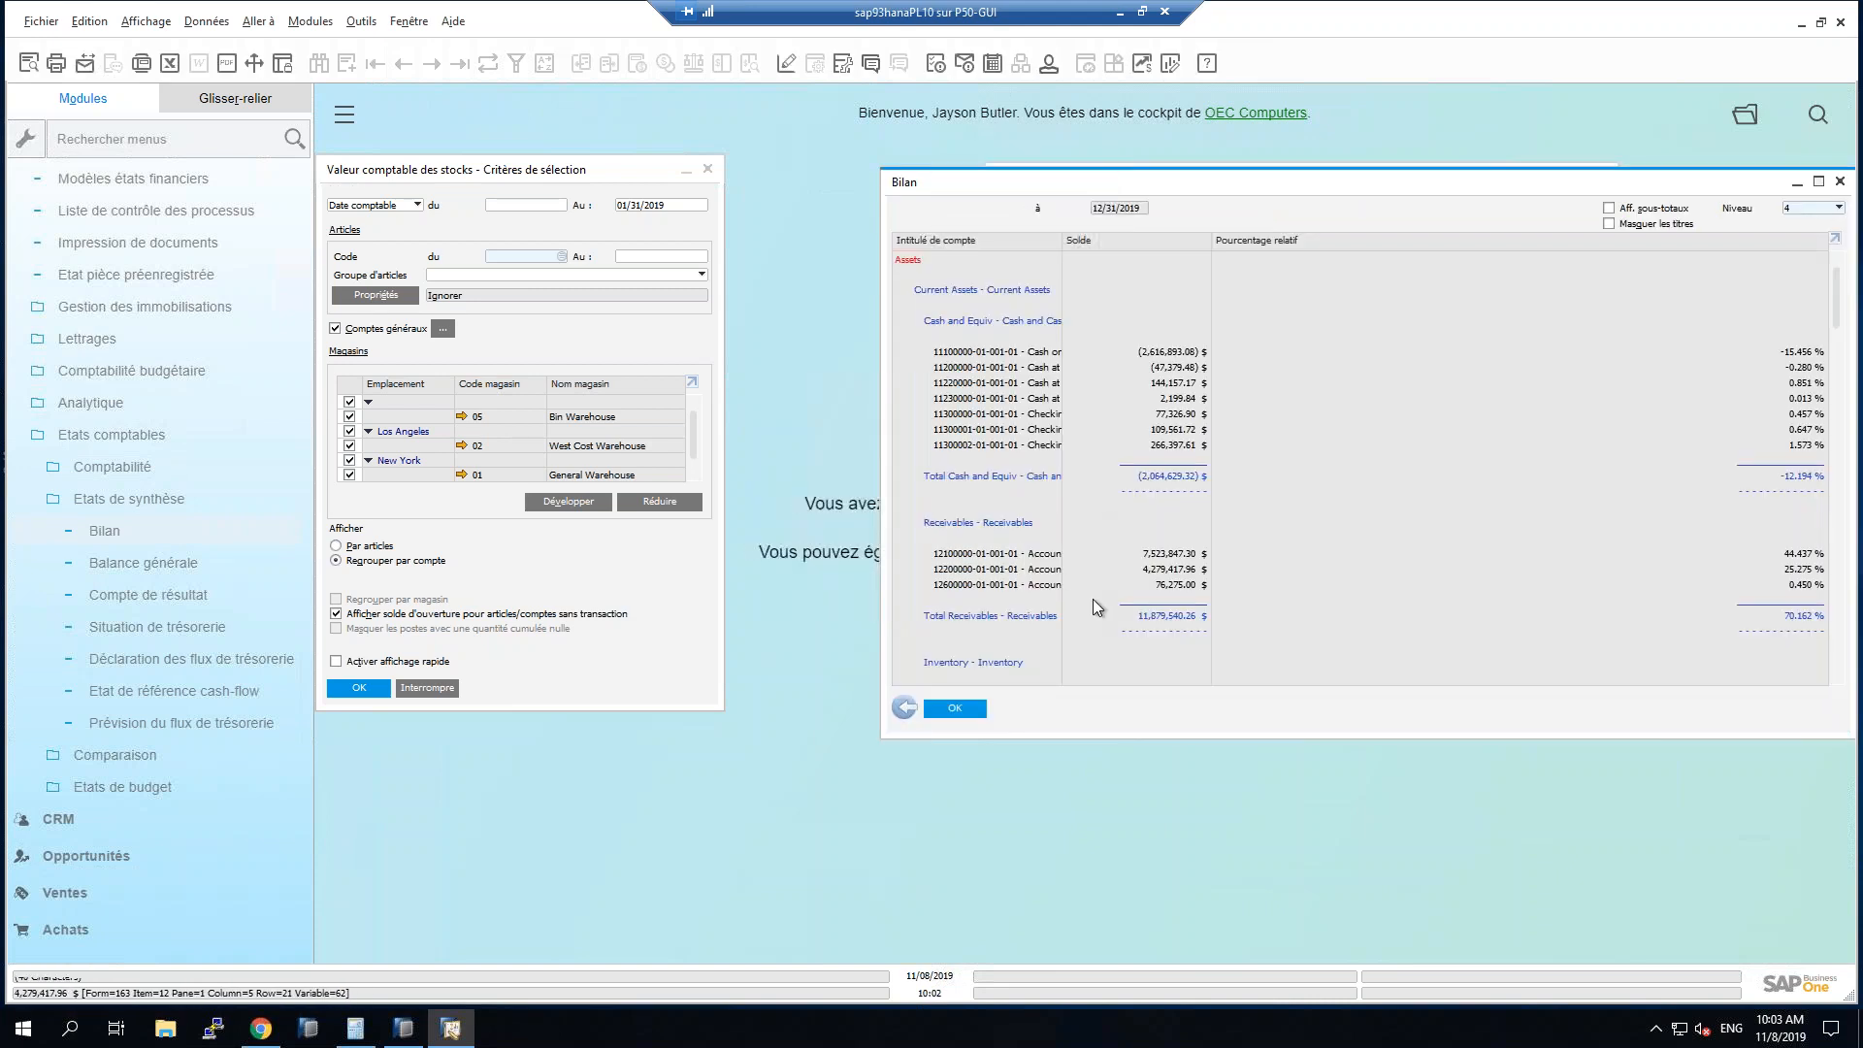
Close the 12/31/2019 Bilan, regenerate it at 01/31/2019 and display its Inventory accounts.
scroll(1204, 582, down, 2)
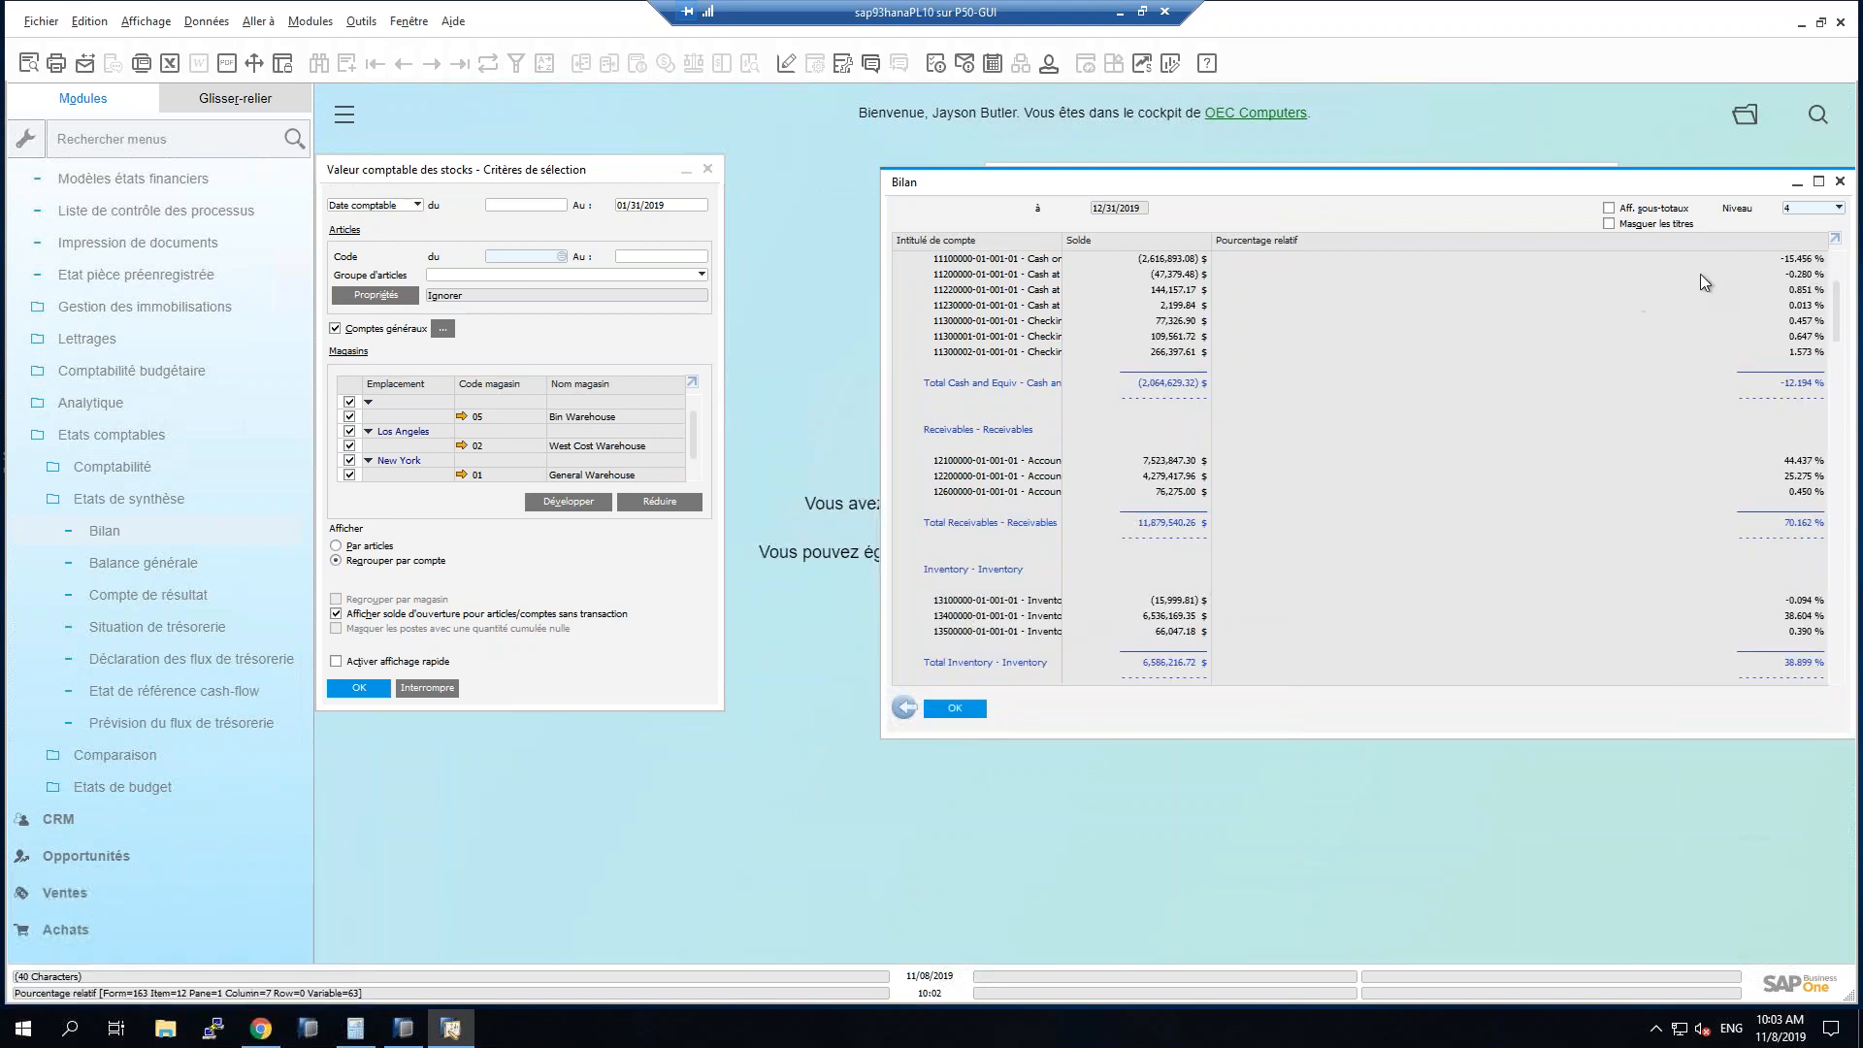
click(1841, 183)
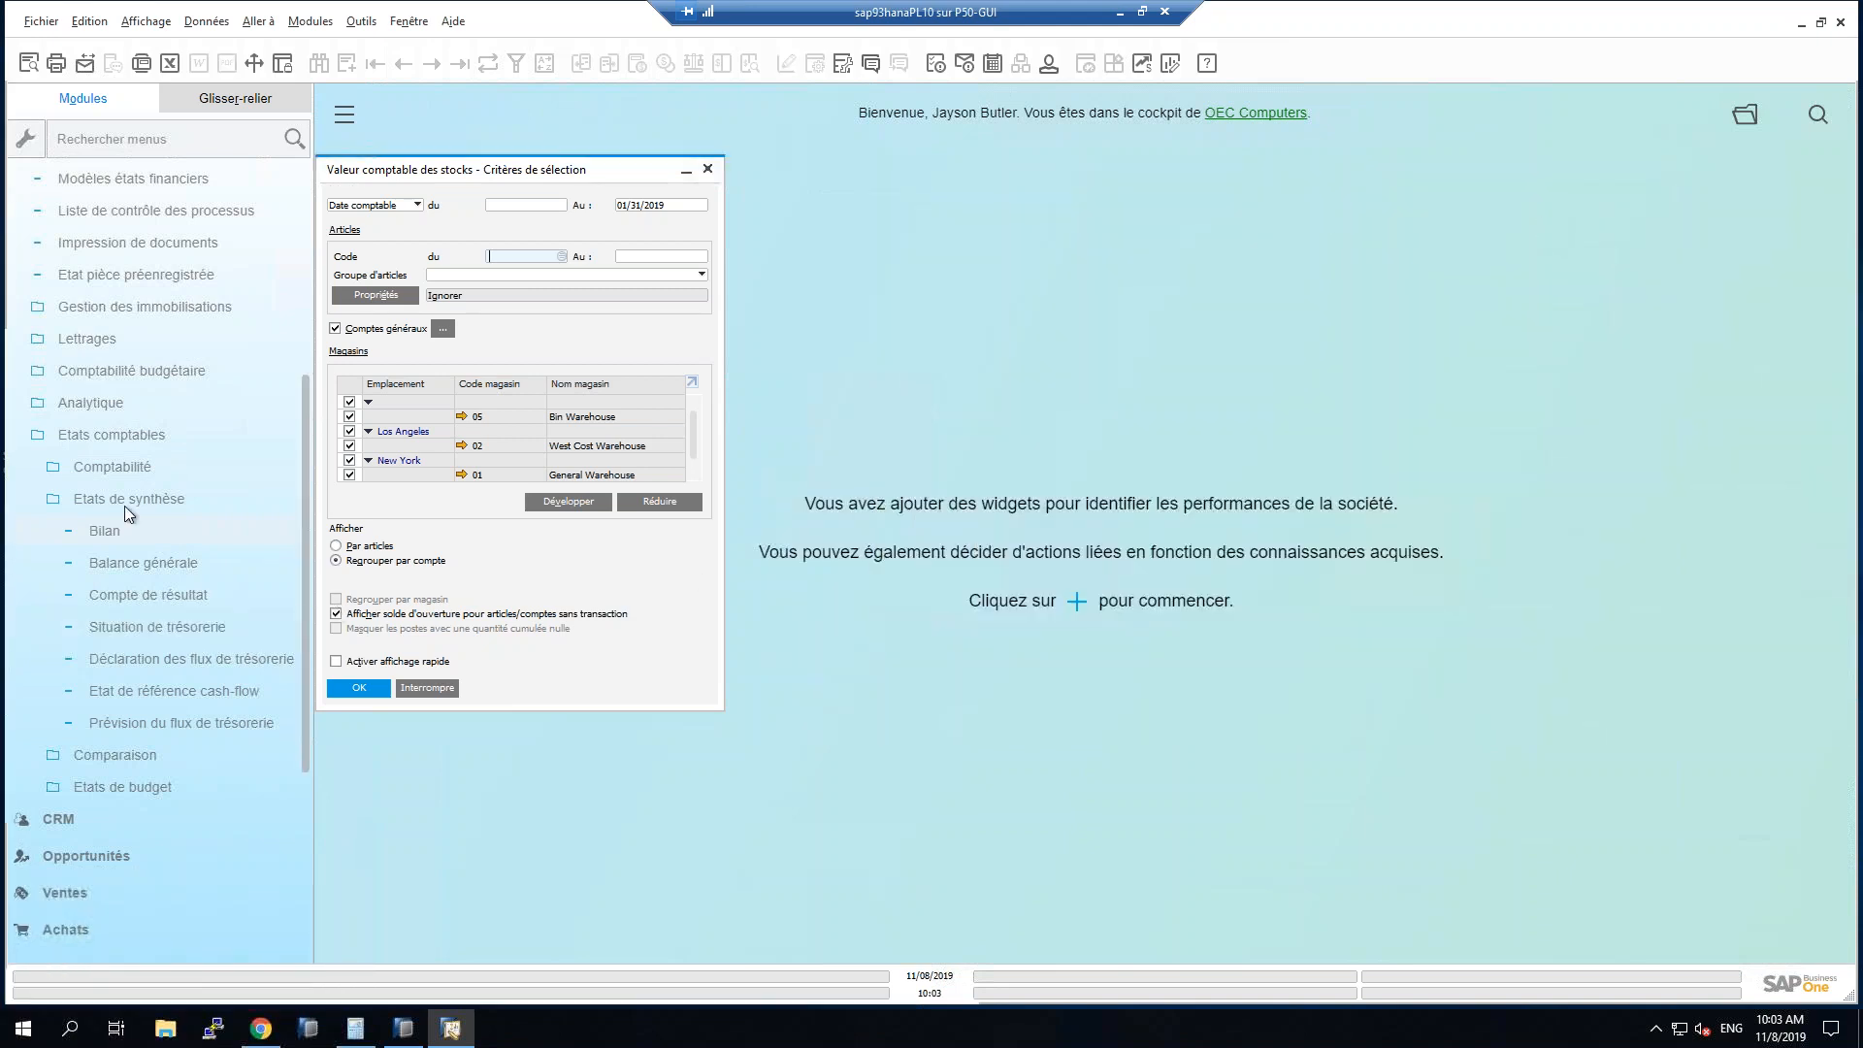
click(105, 531)
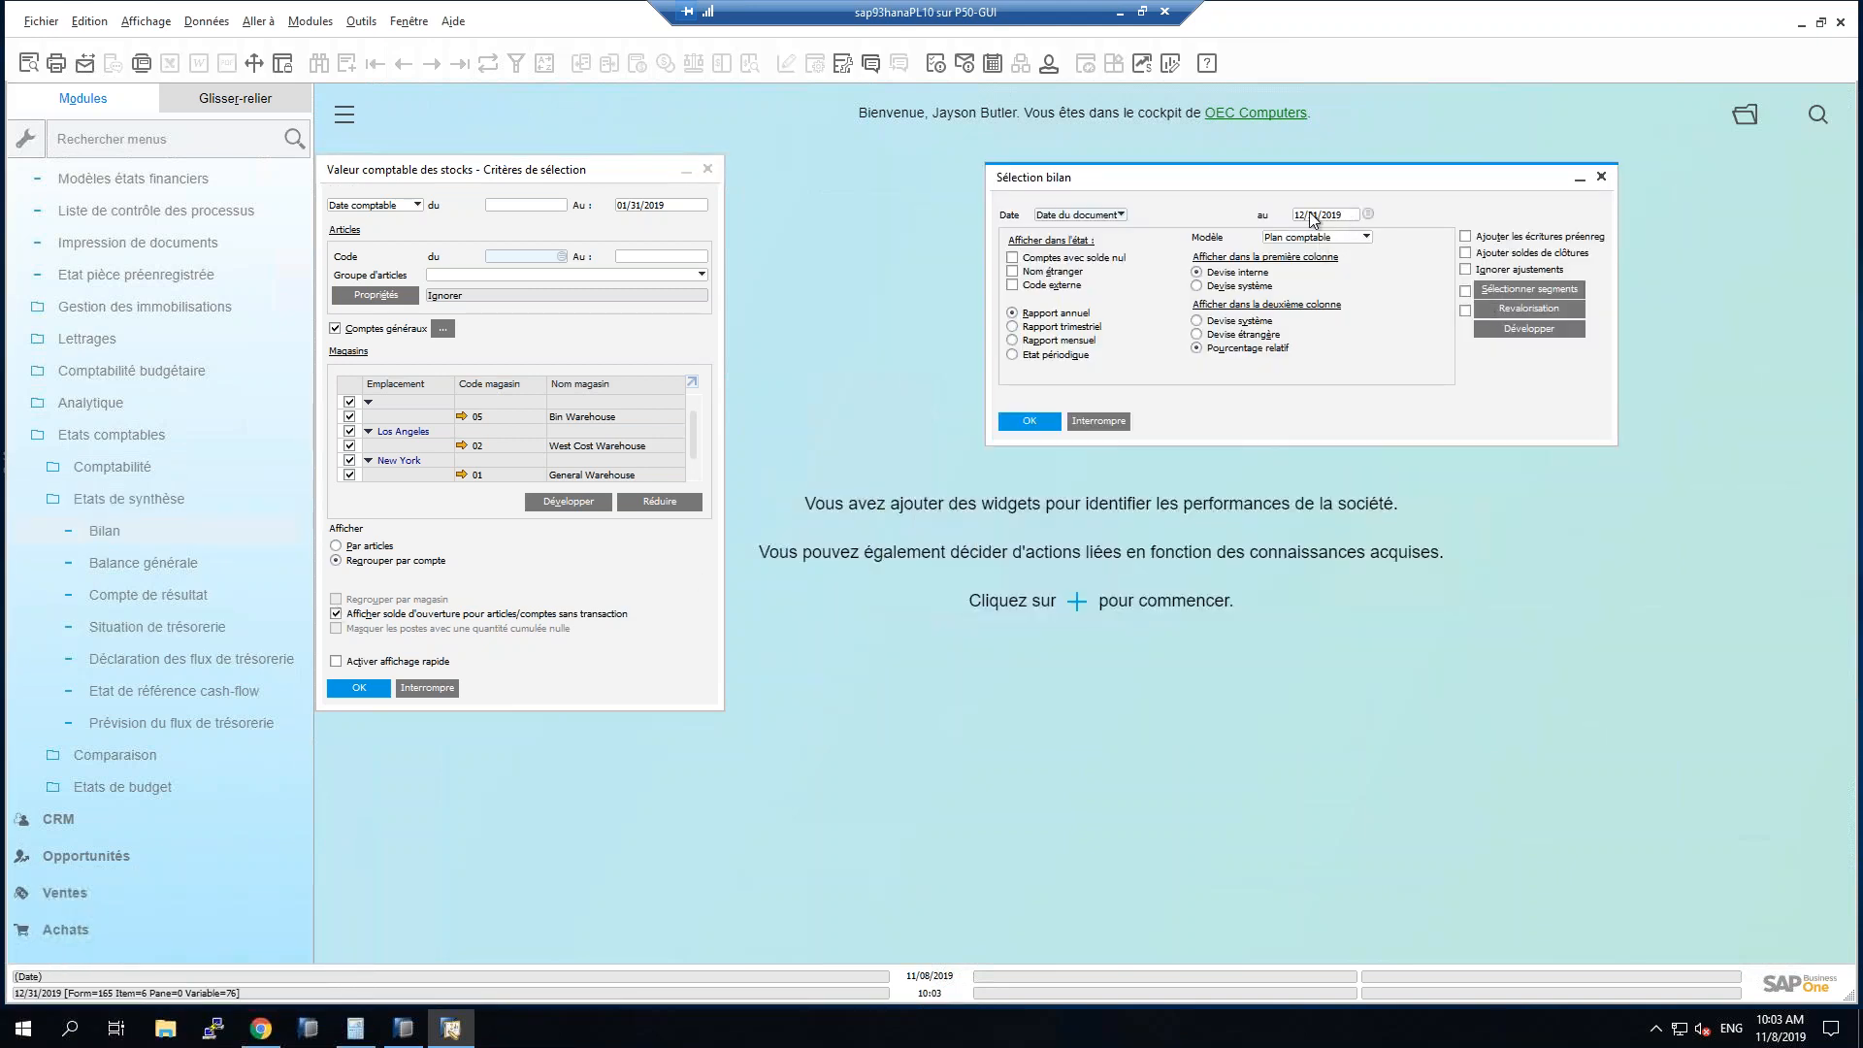
text(01/31/2019)
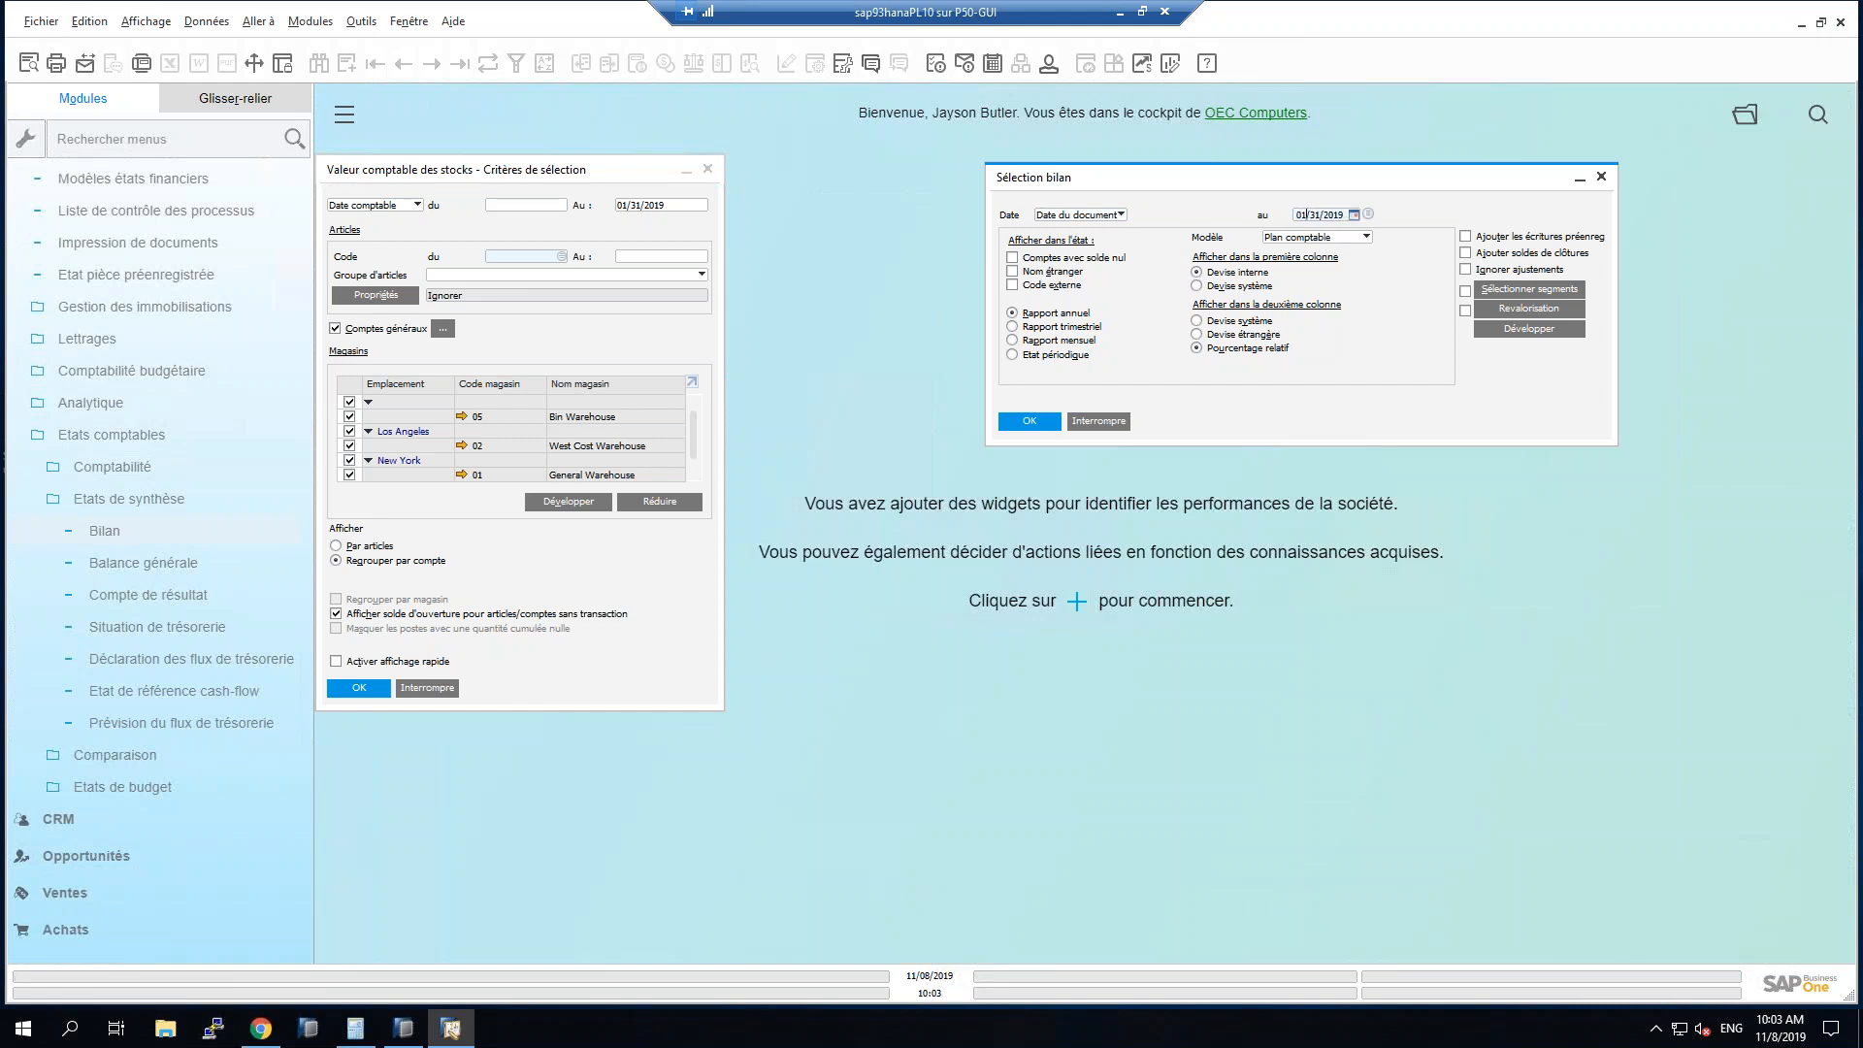
click(1027, 421)
scroll(1066, 454, down, 5)
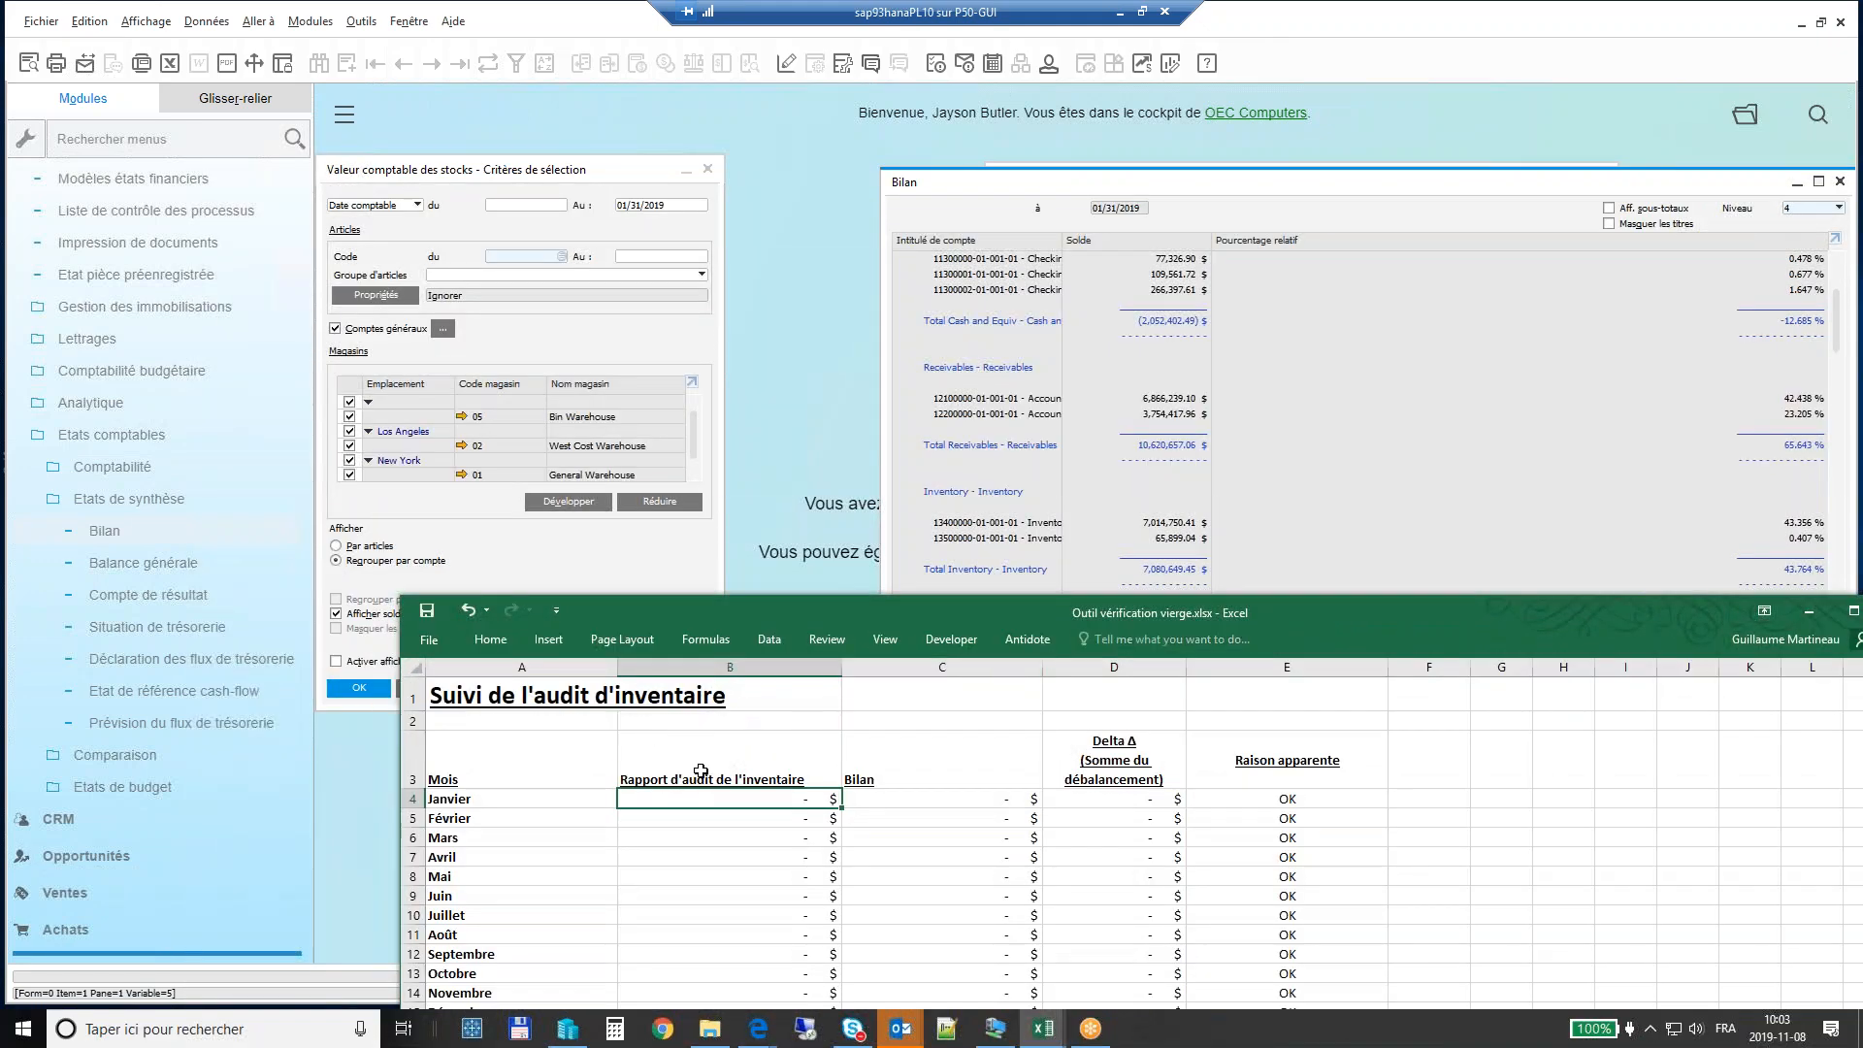
Switch to the Excel verification workbook and enter 7080649,45 as January's Bilan value.
click(893, 805)
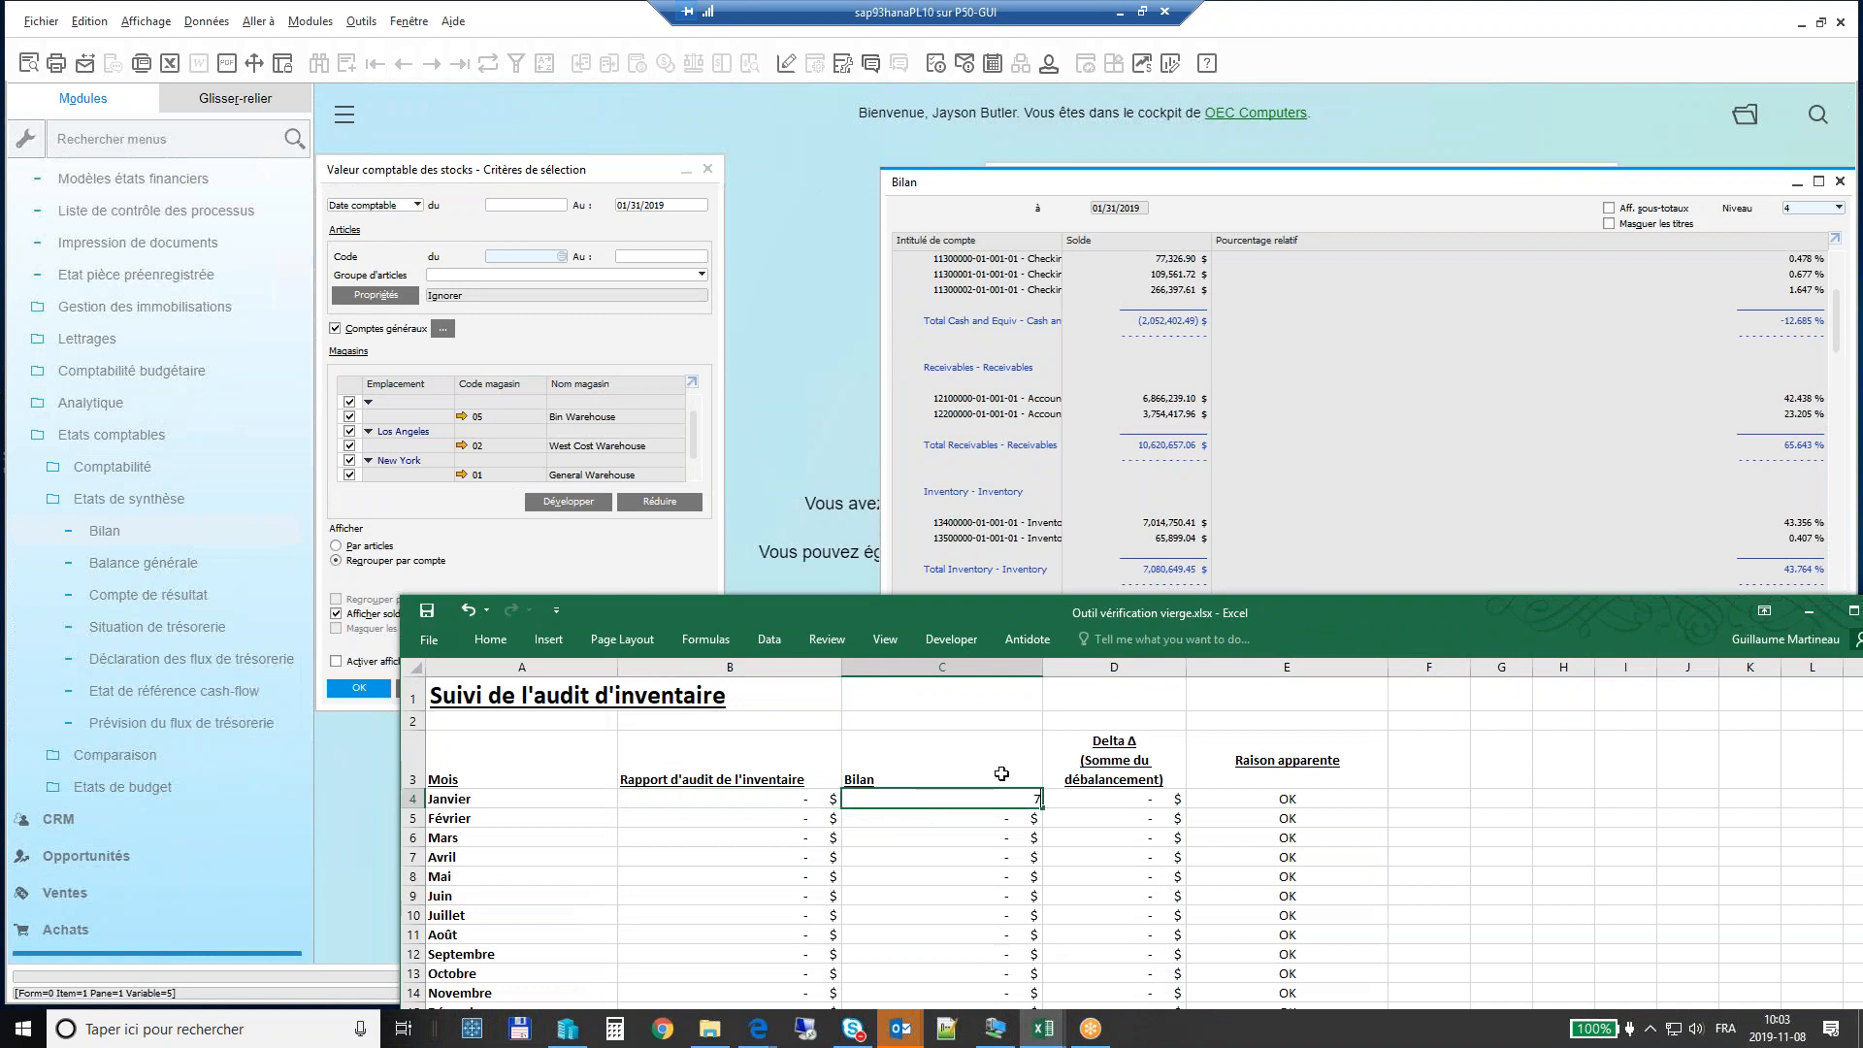
text(7080649,45)
key(Return)
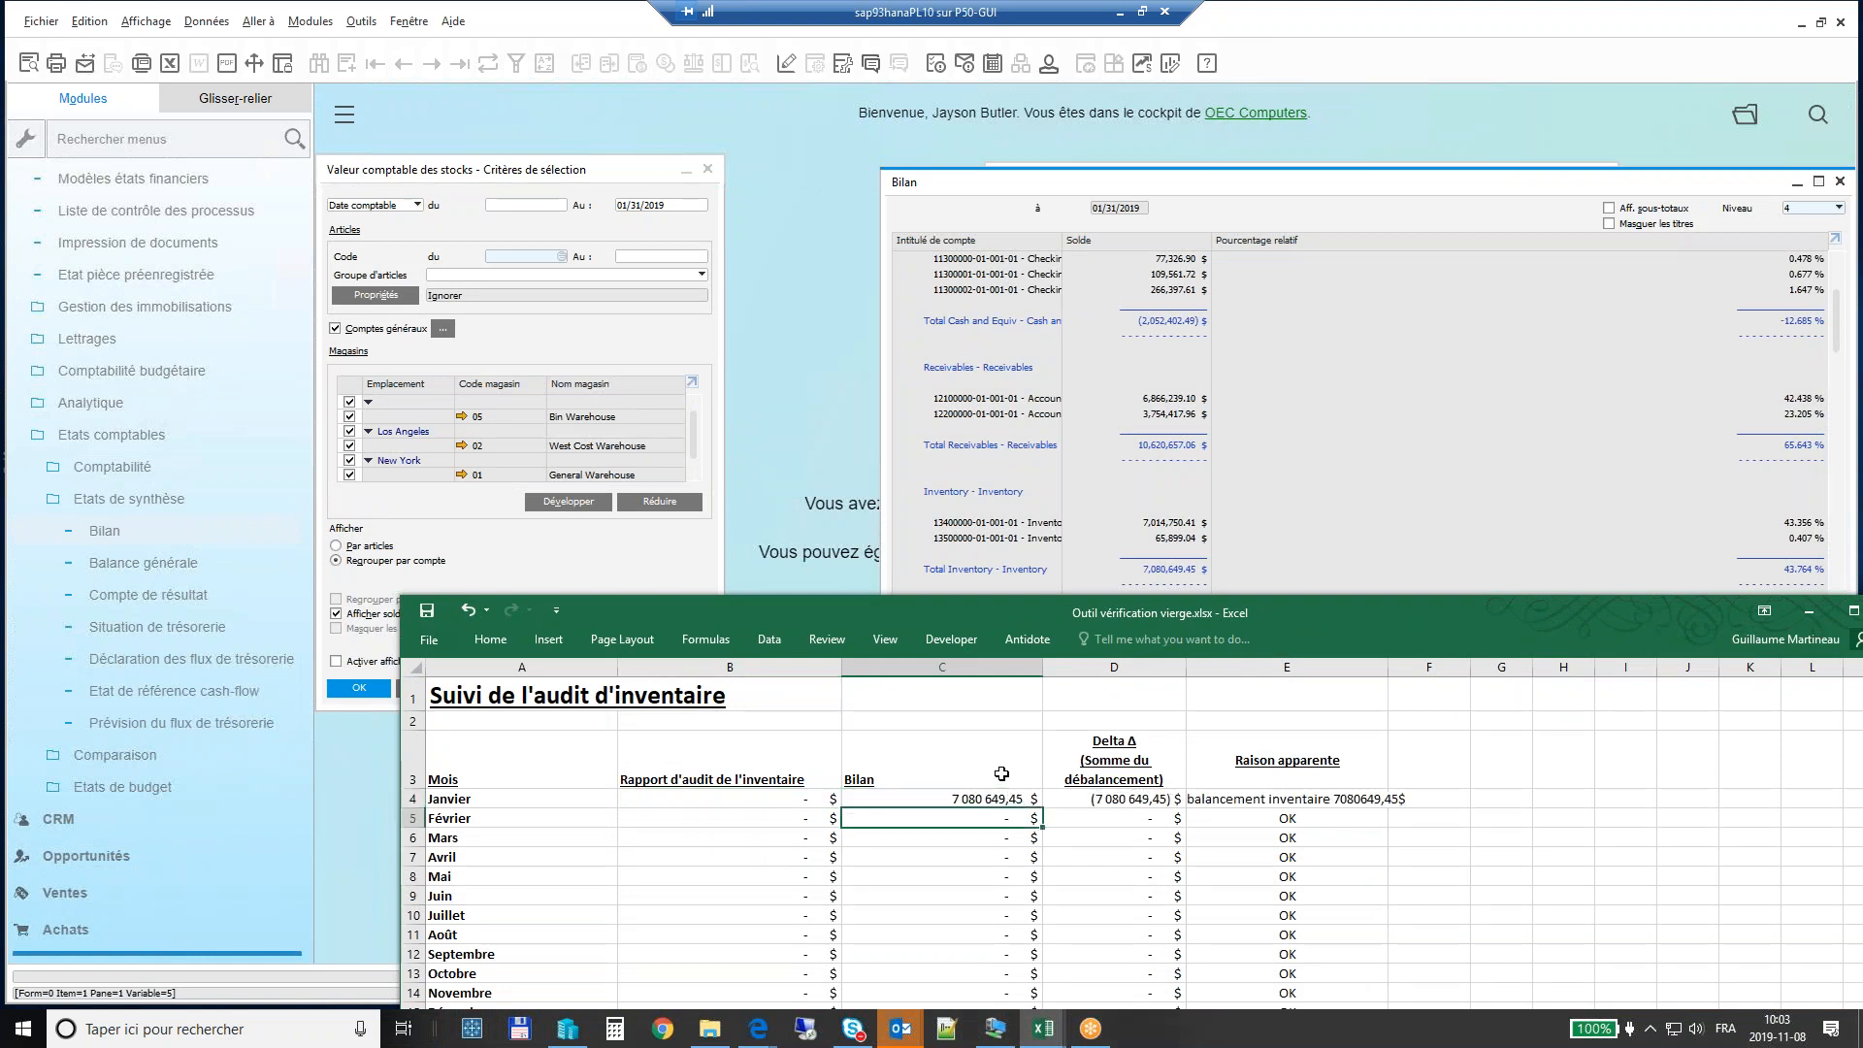
key(Up)
key(Left)
Return to SAP Business One and run the stock valuation report through 01/31/2019, accepting the long-operation prompt.
click(587, 563)
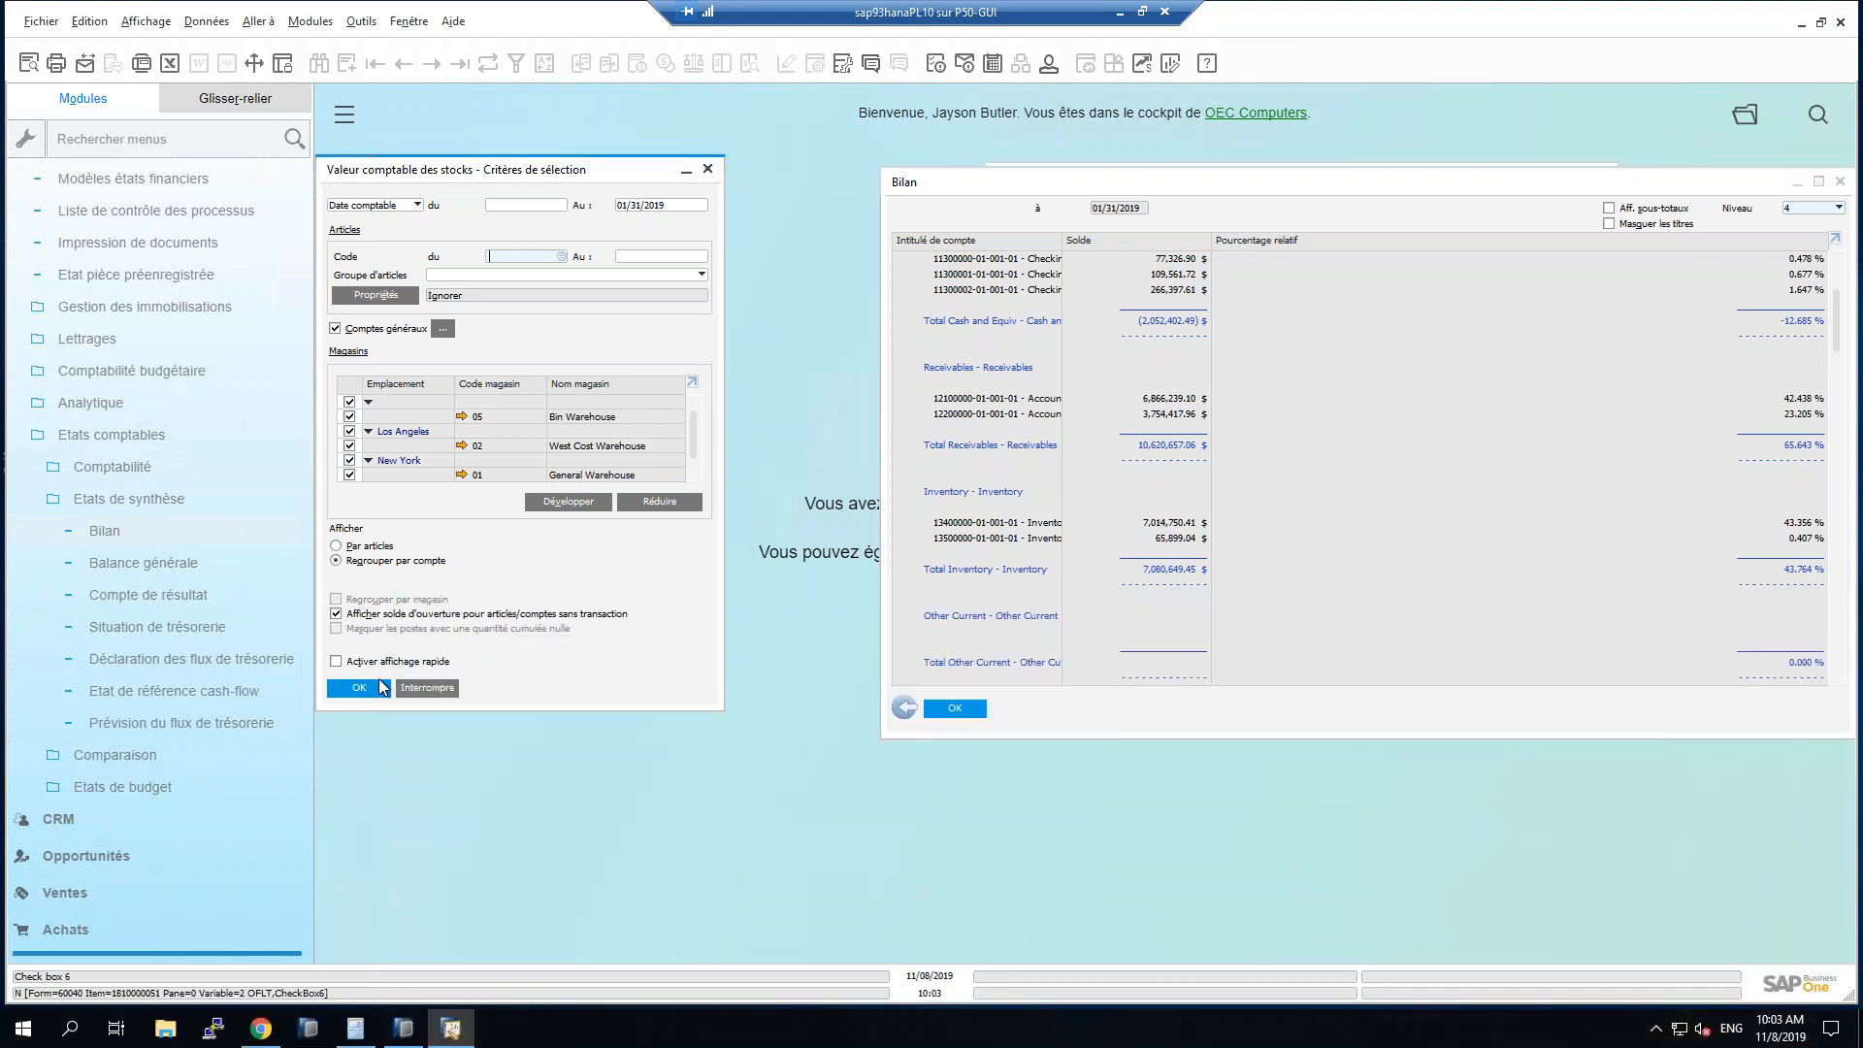
click(369, 688)
click(755, 537)
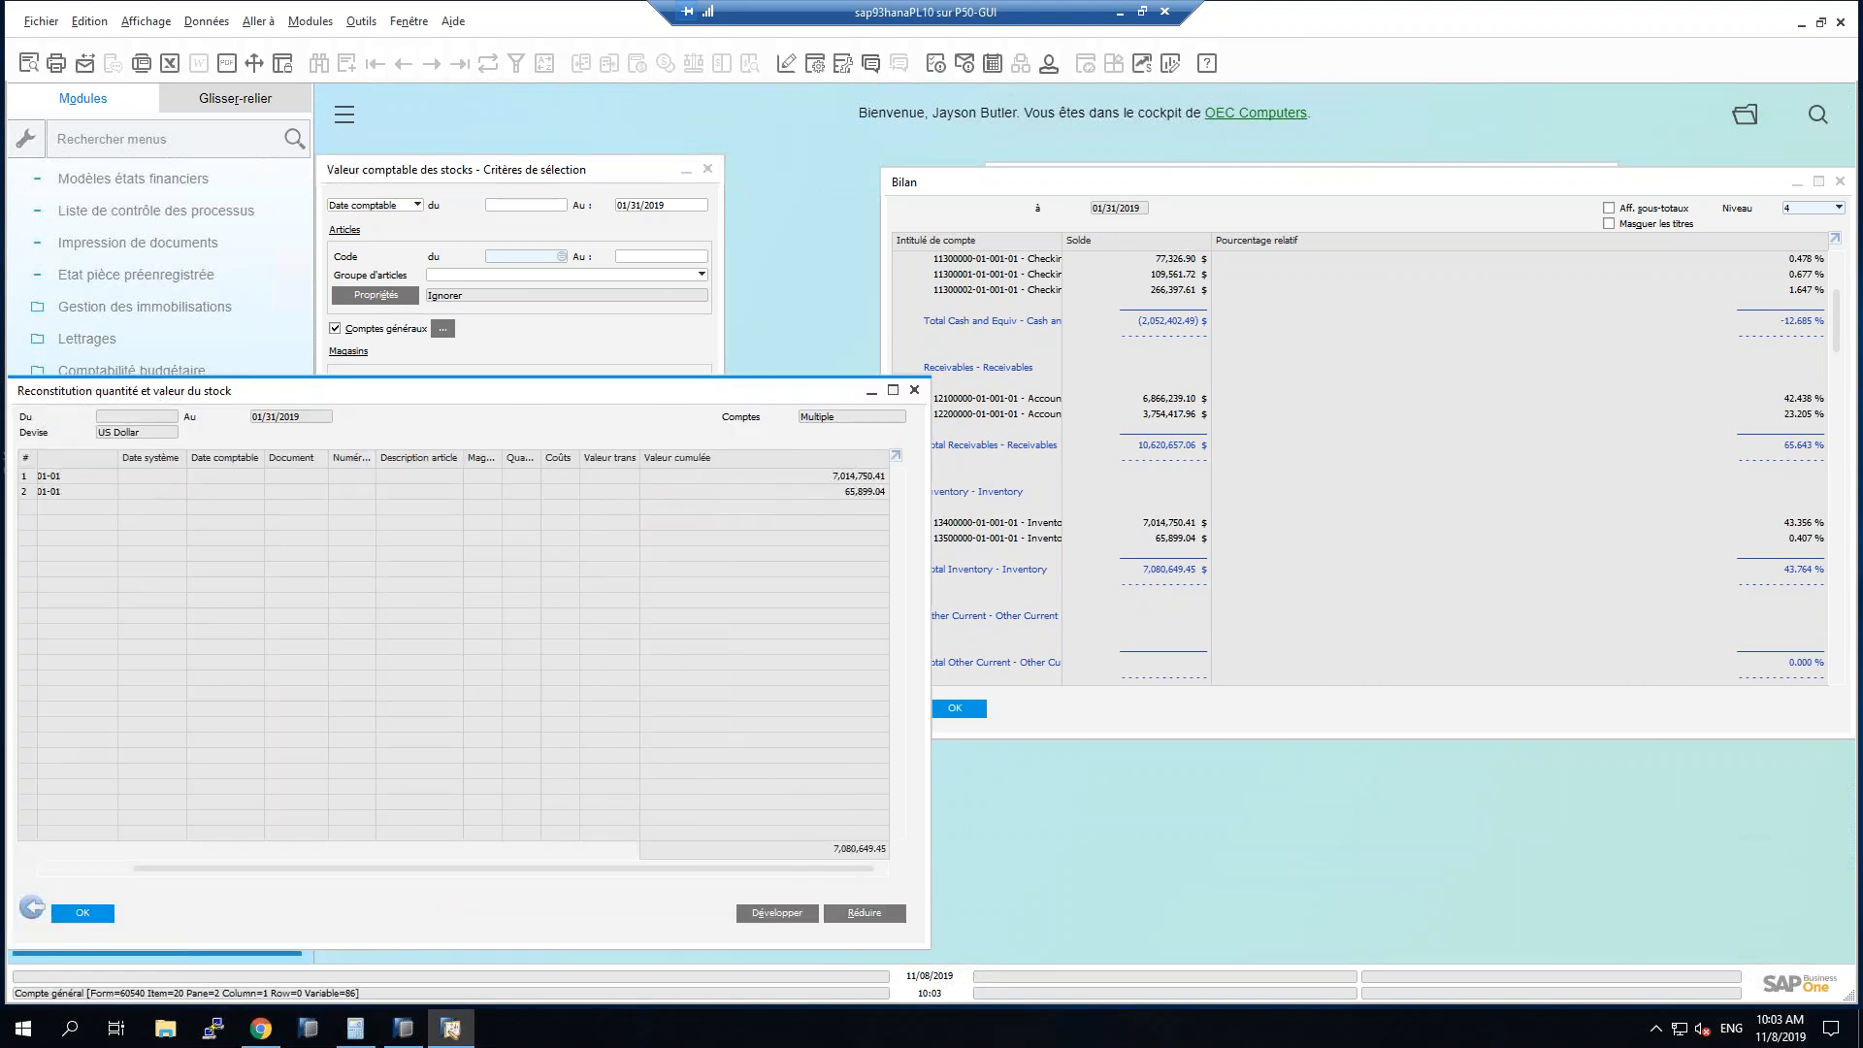
Back in Excel, copy January's Bilan value into its Rapport d'audit de l'inventaire cell and check the Delta.
key(alt+Tab)
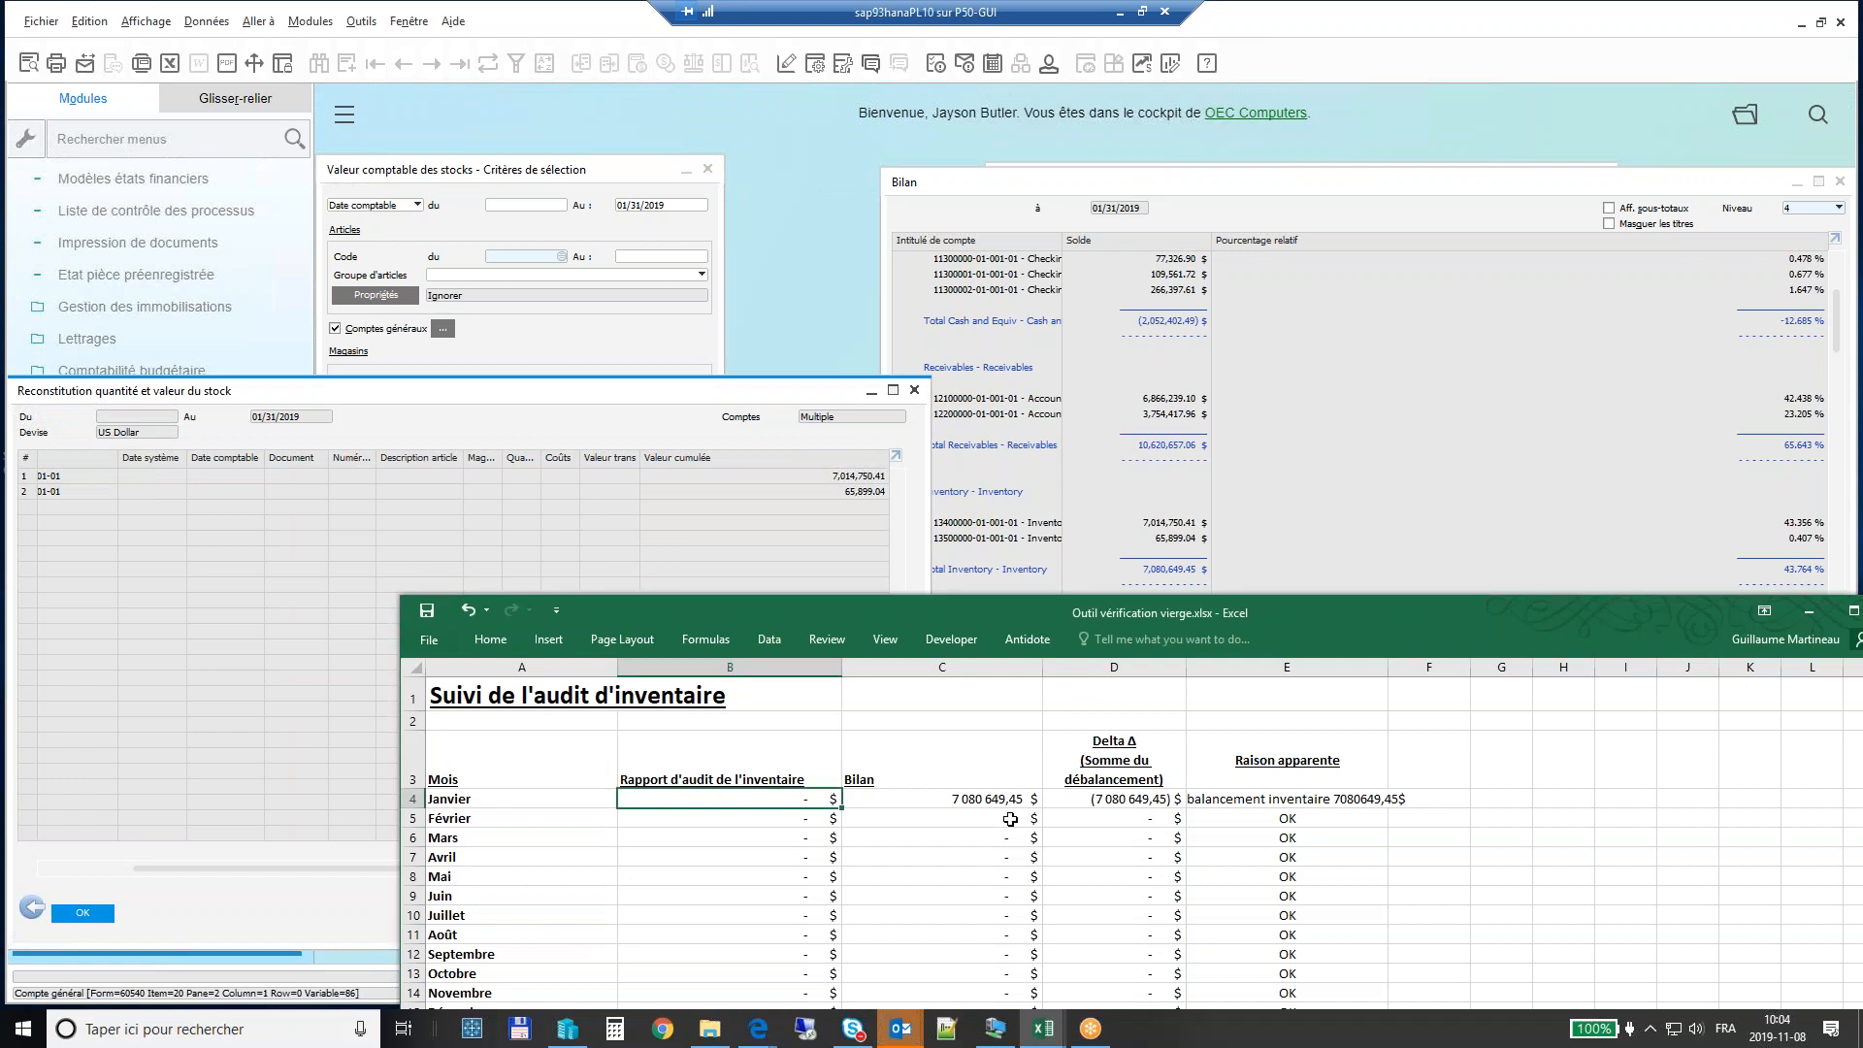
click(1005, 801)
key(ctrl+c)
key(Left)
key(ctrl+v)
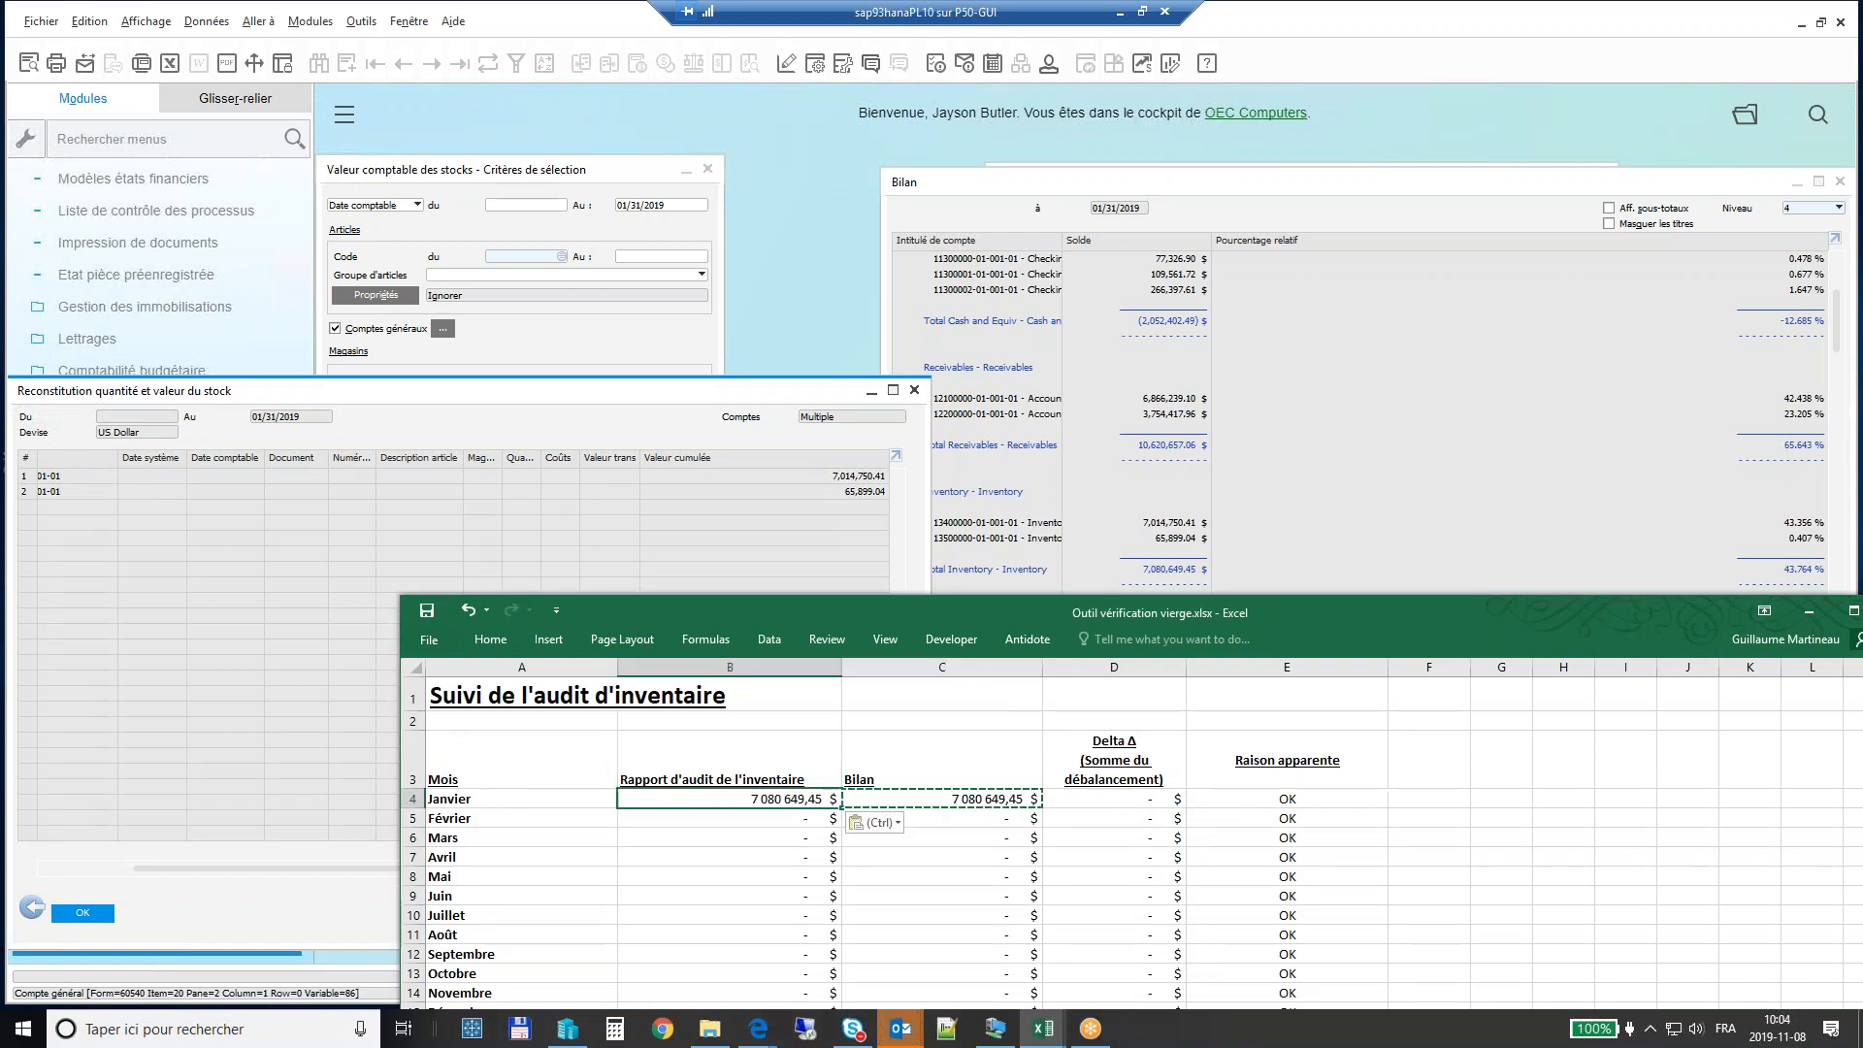
click(1152, 798)
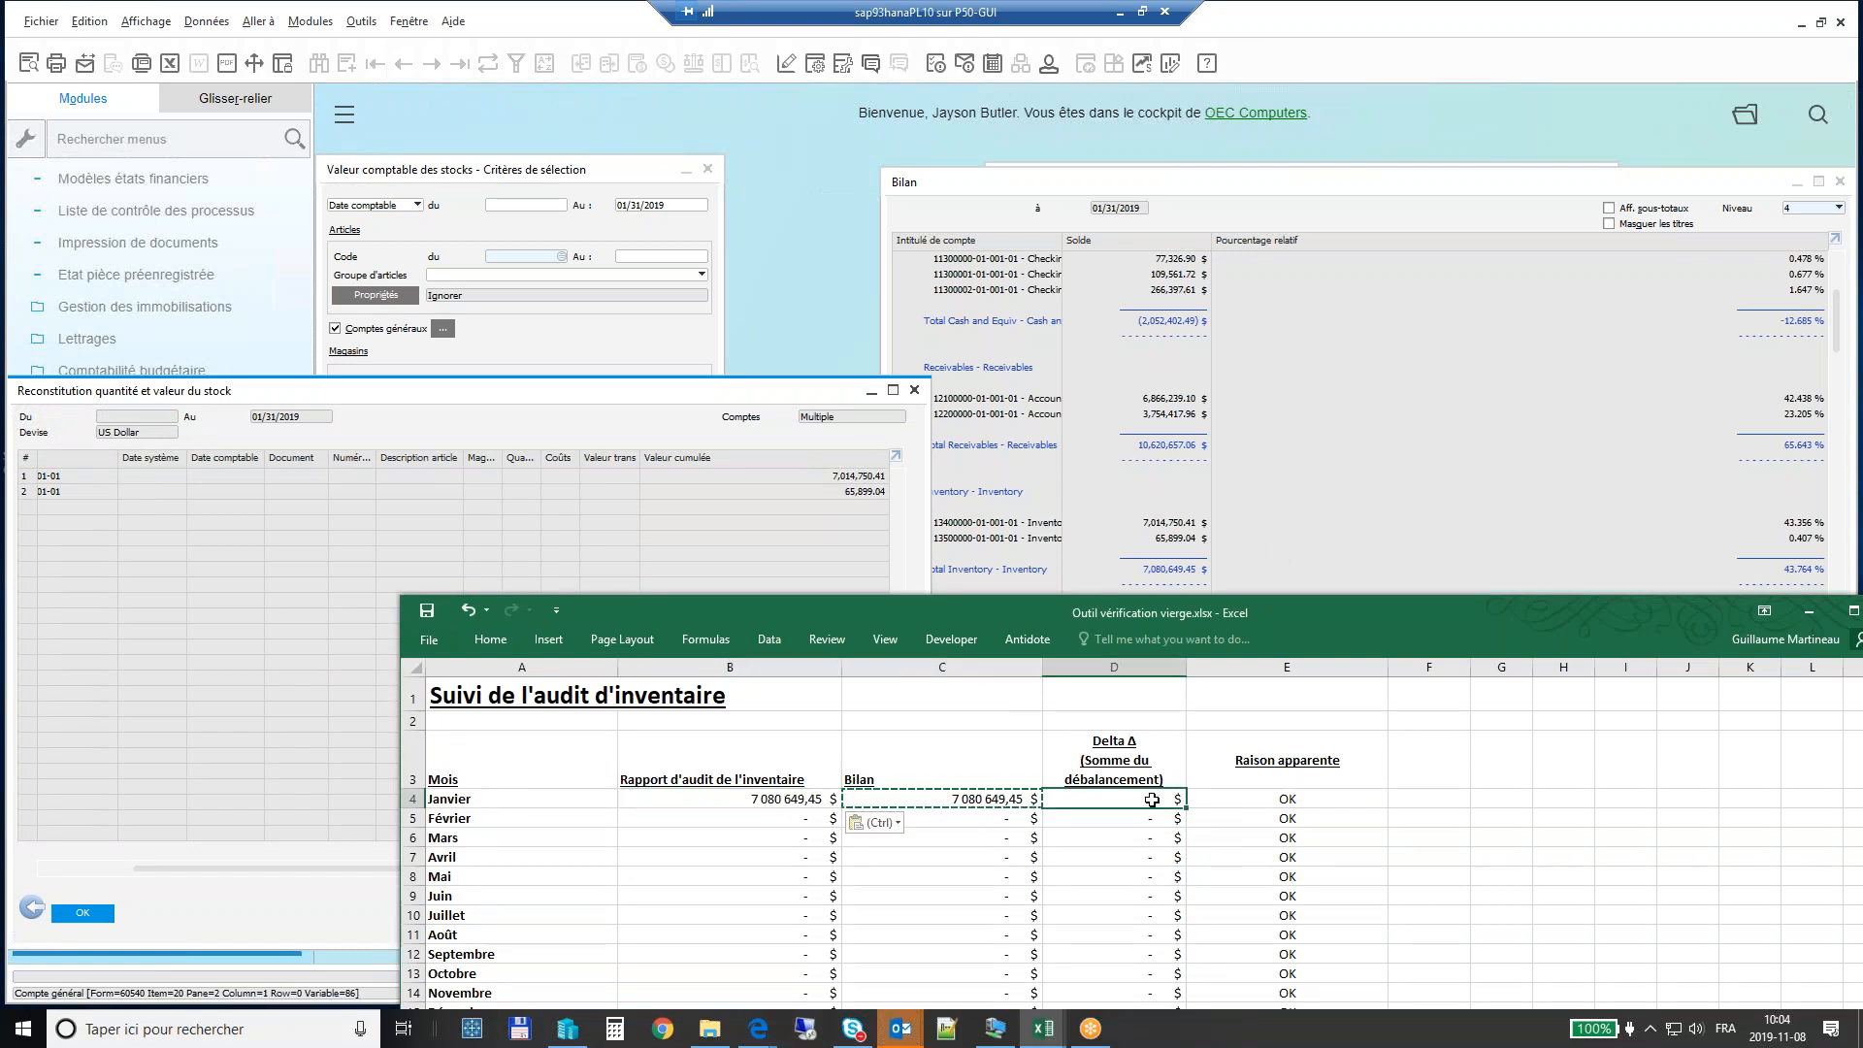
Minimize the workbook and return both January reports in SAP Business One to their selection criteria.
click(1809, 609)
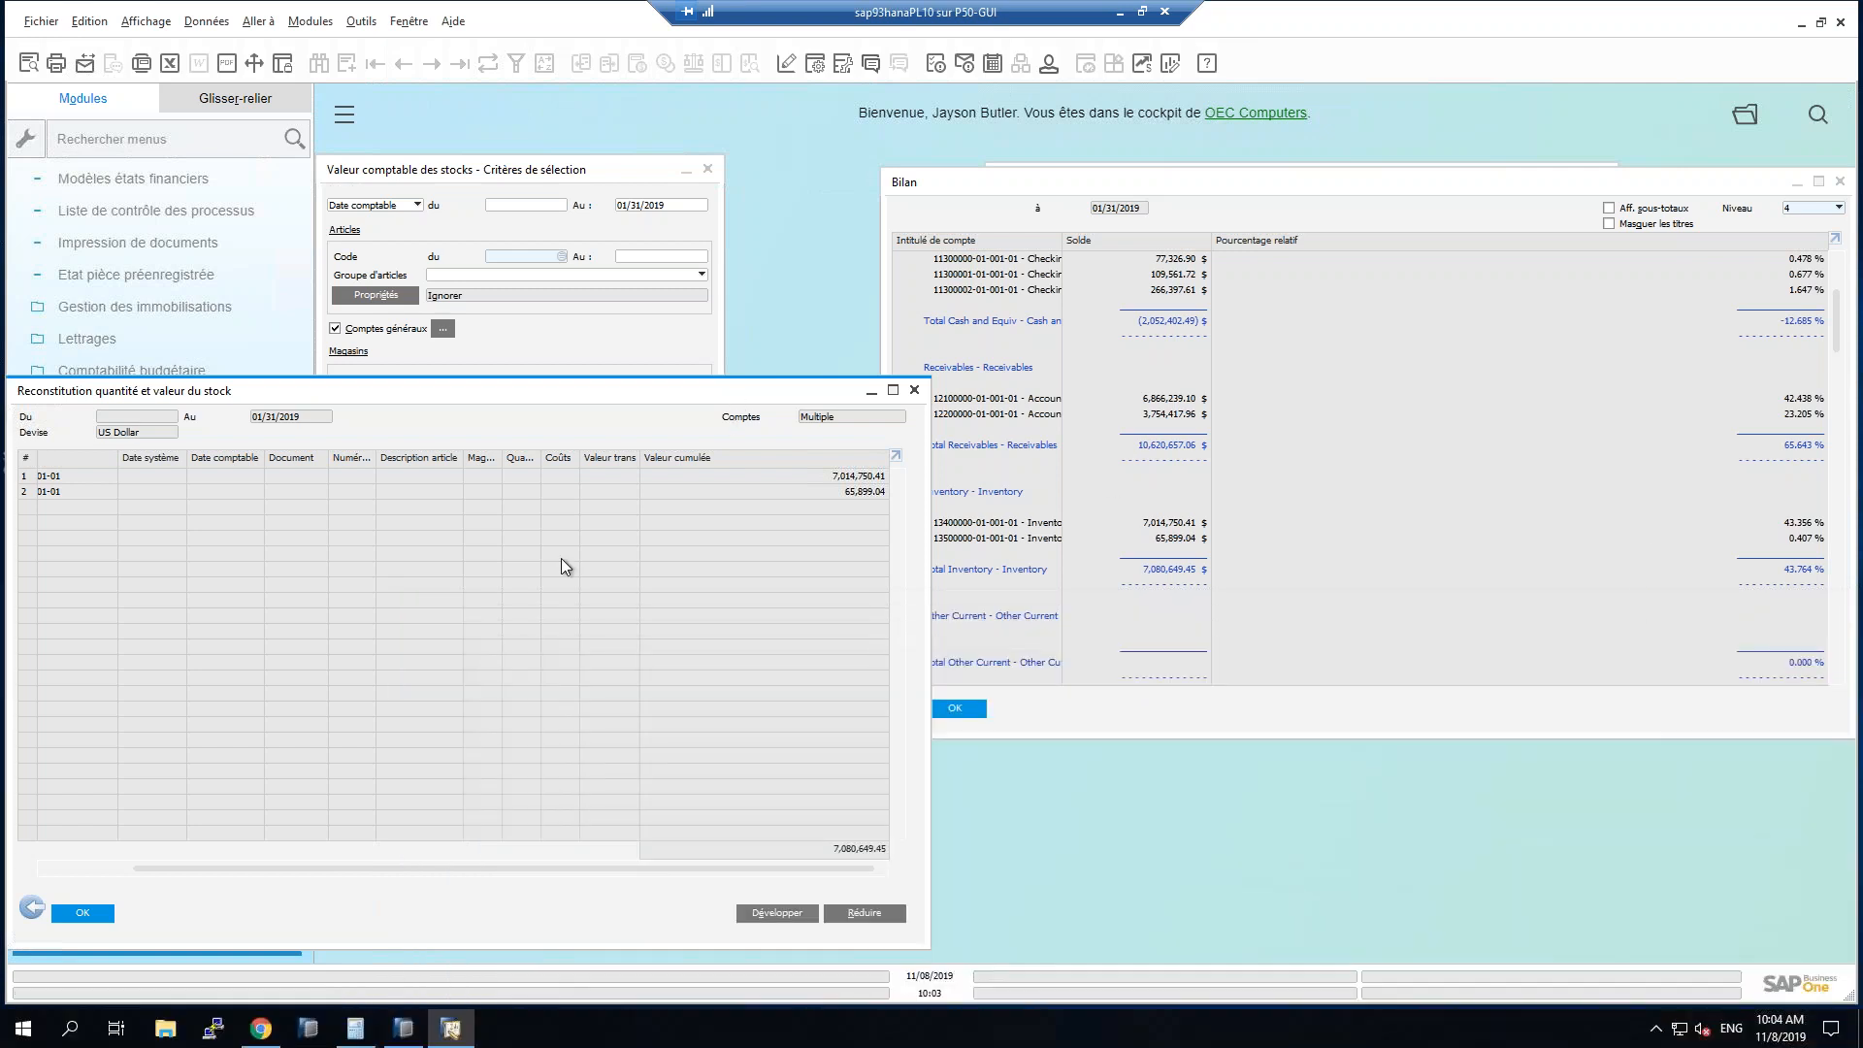
click(35, 908)
click(906, 707)
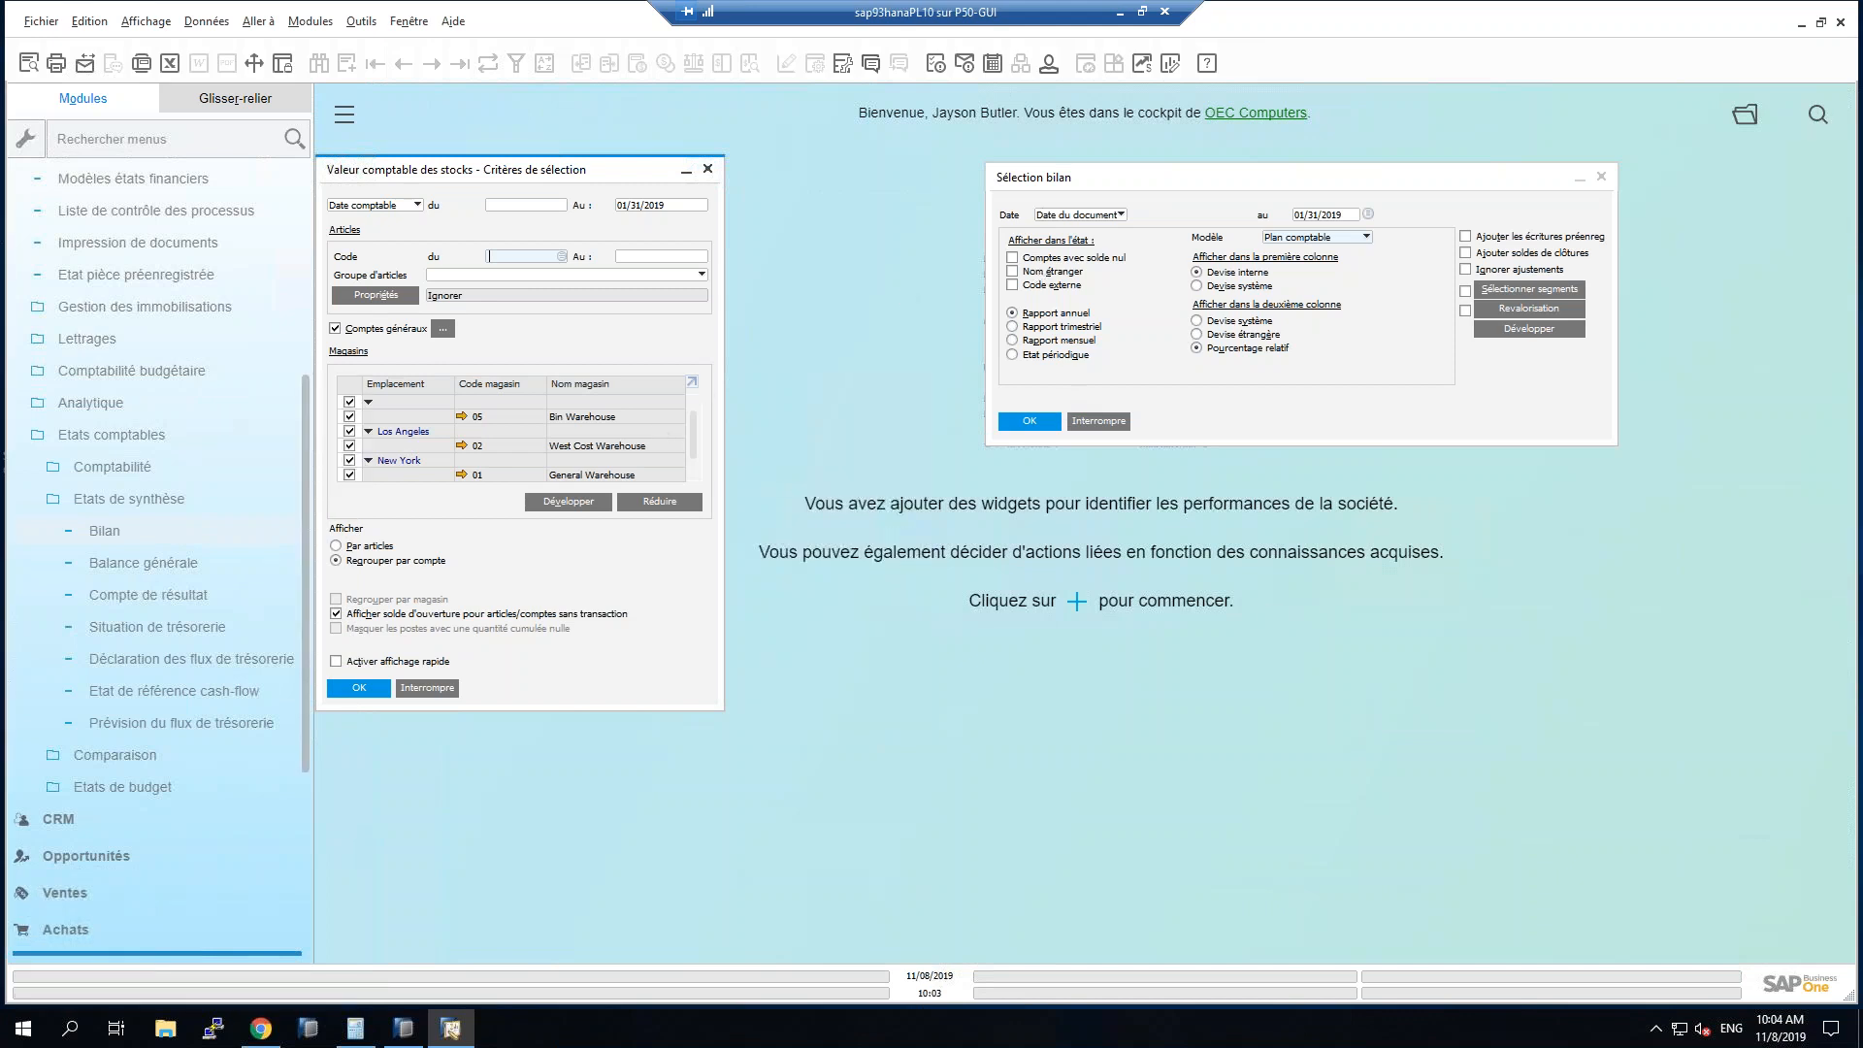
Switch to the Outil vérification vierge - Exemple.xlsx workbook, move its window, and examine the Mai and Juin rows.
key(alt+Tab)
drag(1306, 103, 1383, 153)
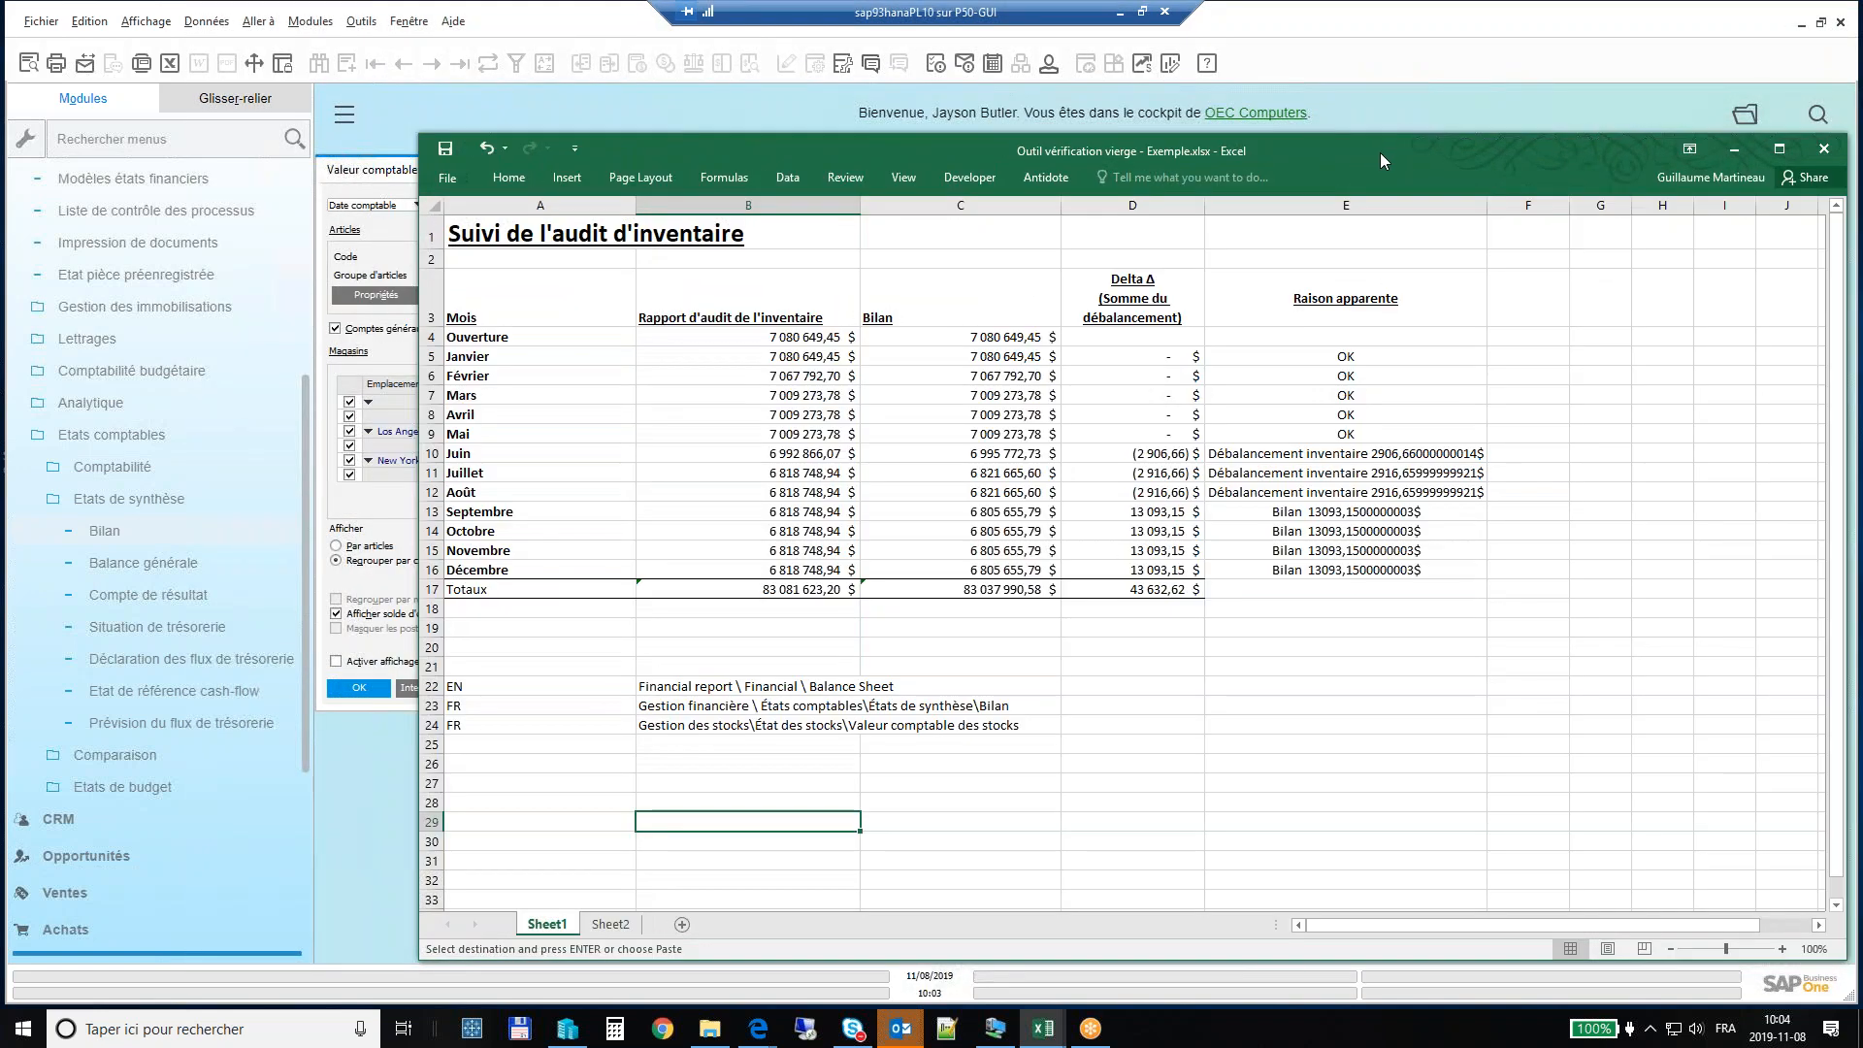
click(432, 433)
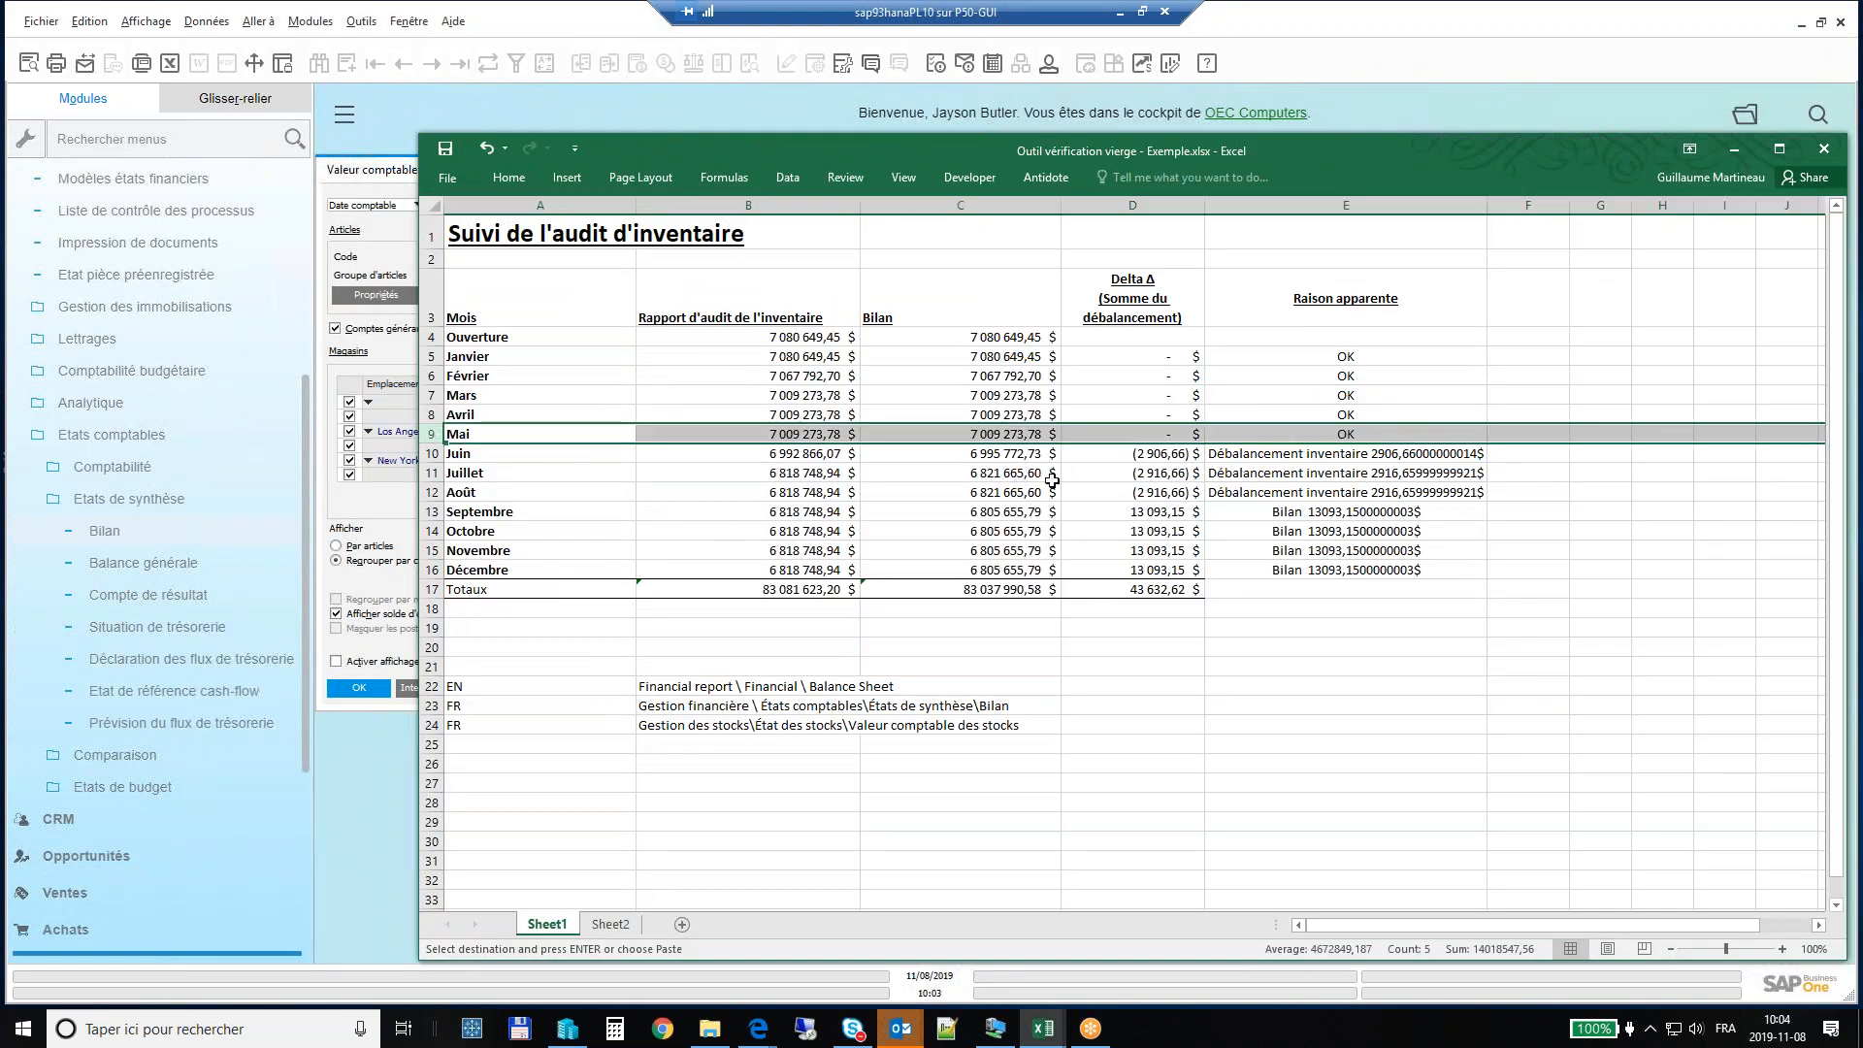
click(432, 453)
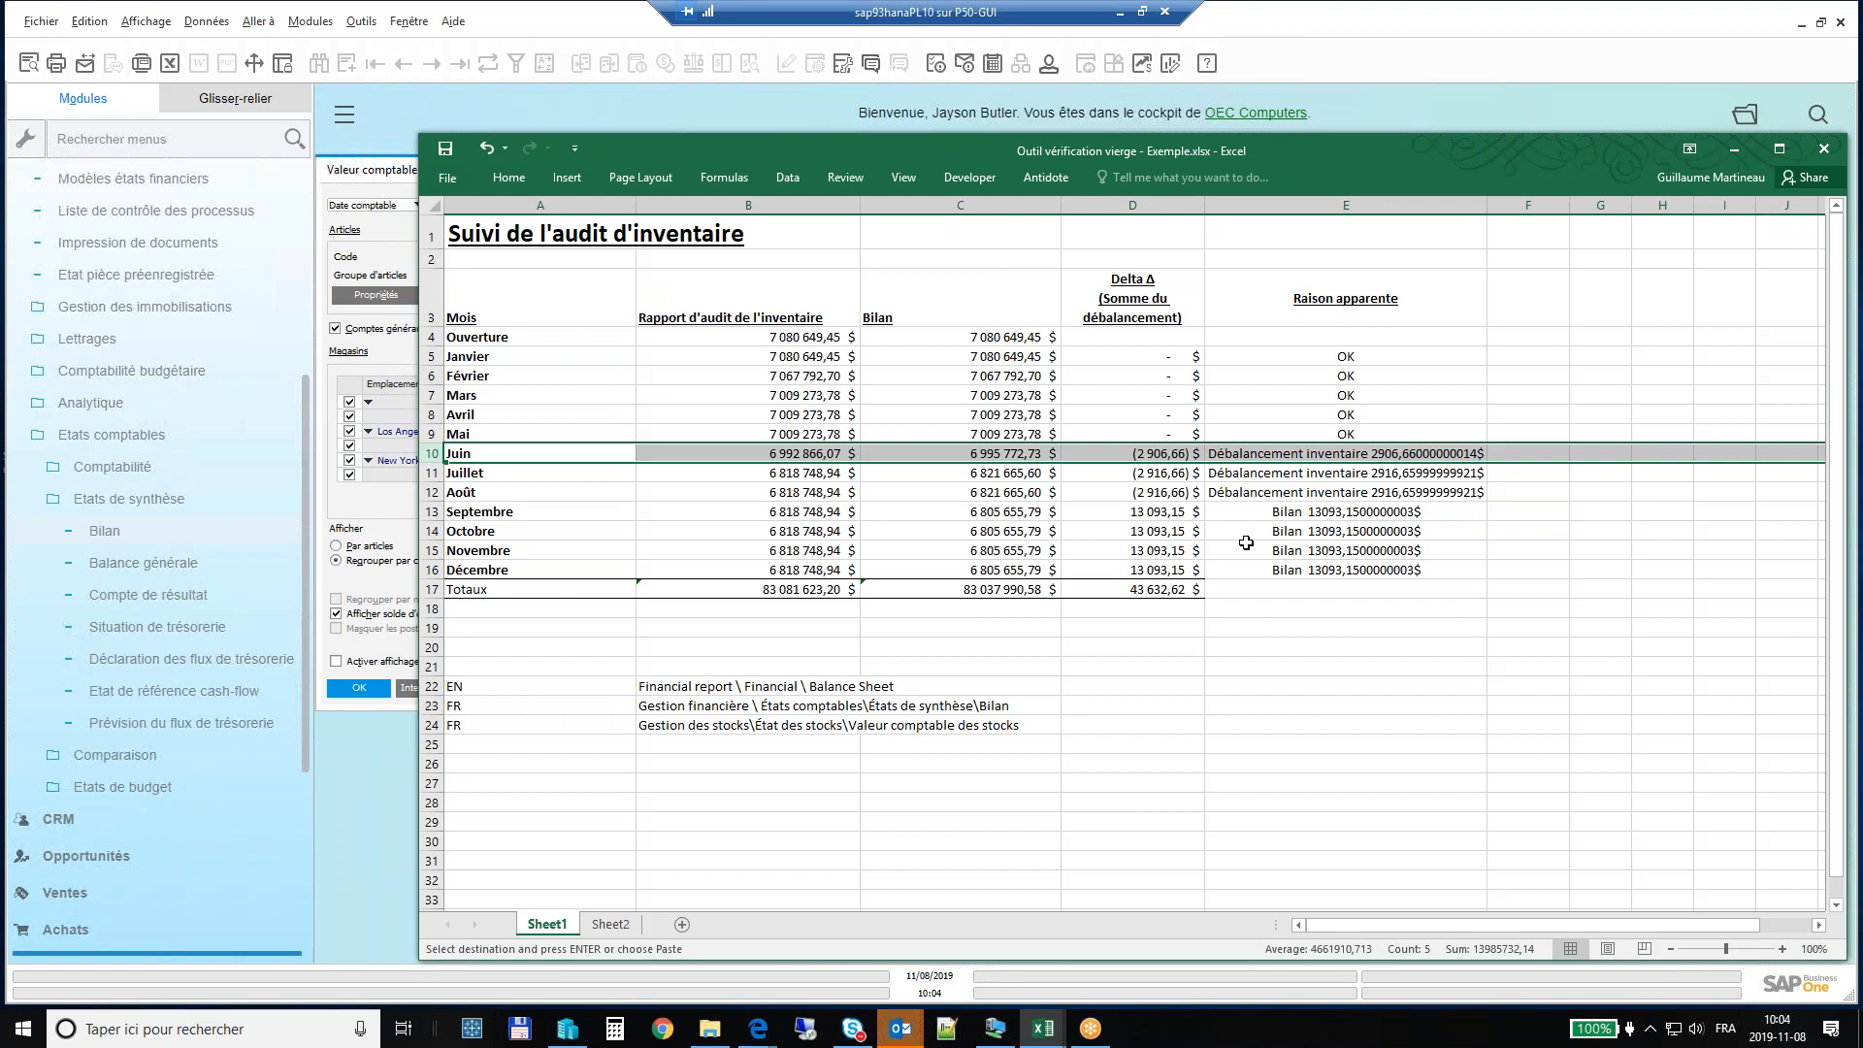
Insert a blank row above the Juin row in the example workbook.
right_click(430, 454)
key(Escape)
right_click(434, 456)
click(524, 597)
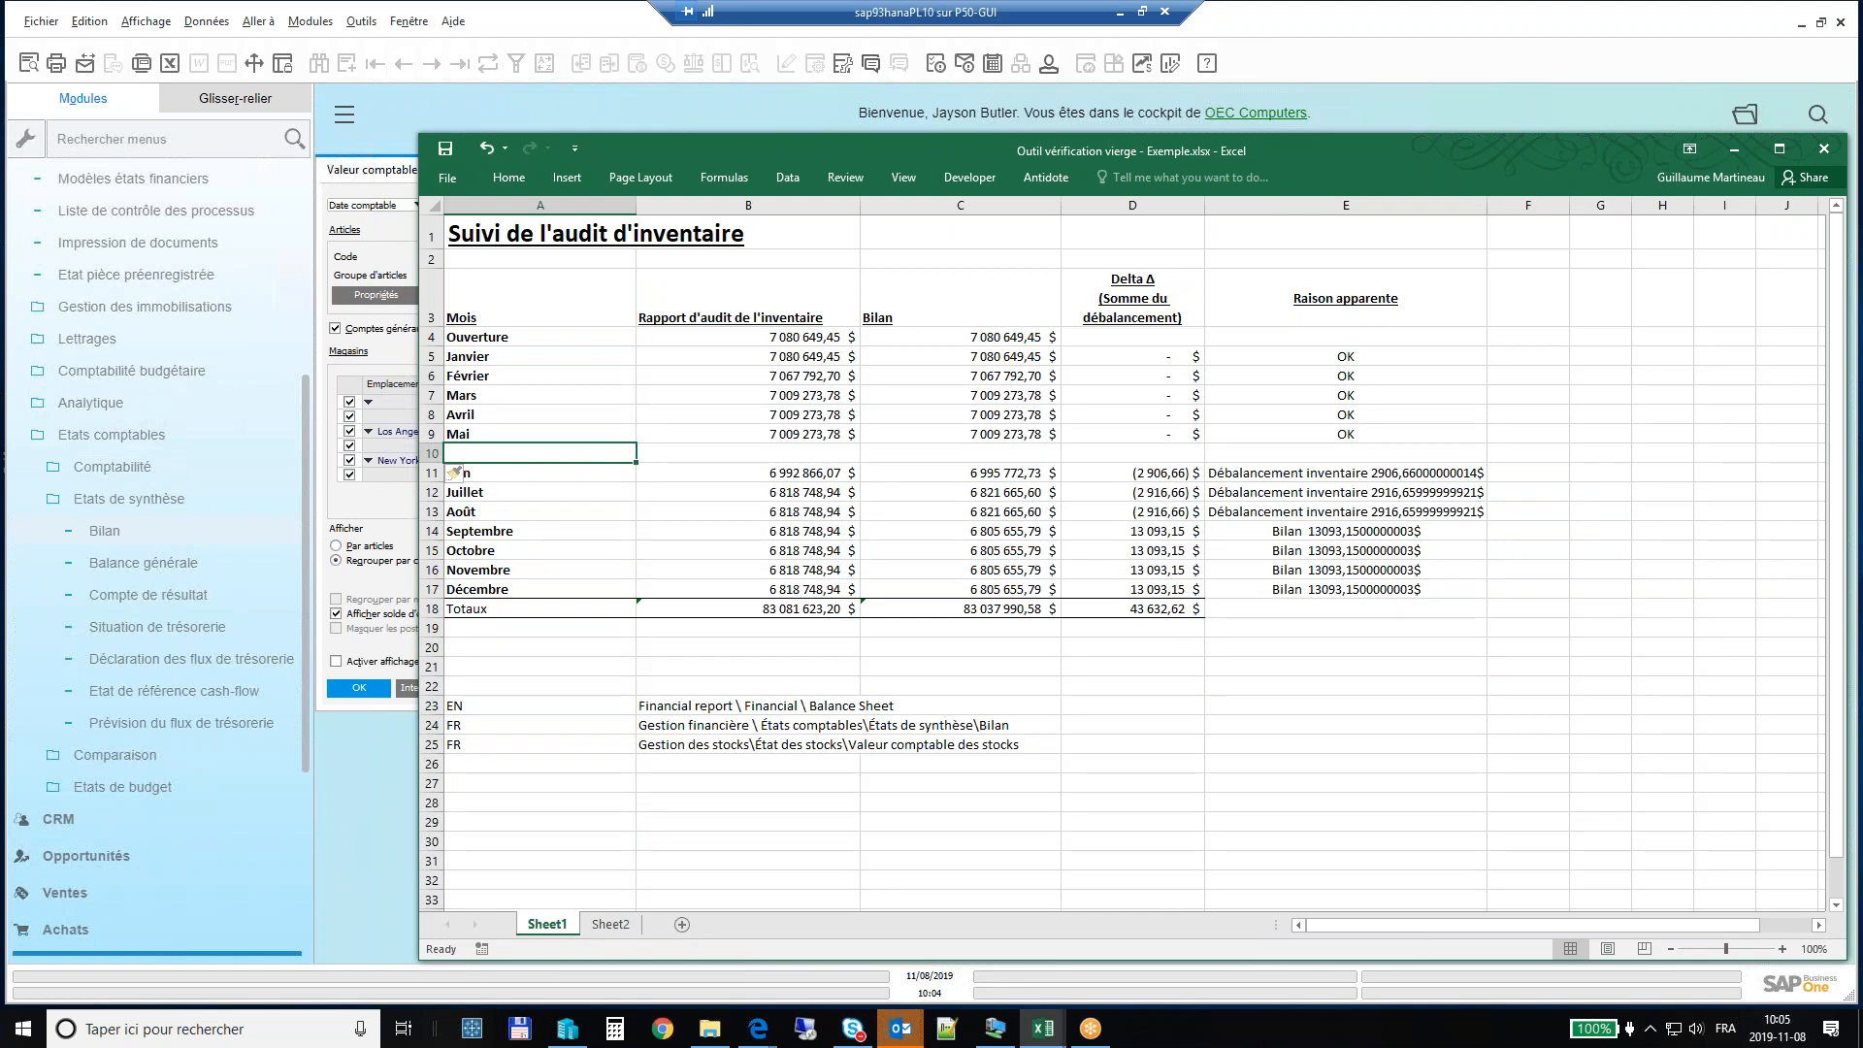
Delete the blank row between Mai and Juin.
click(431, 453)
right_click(434, 452)
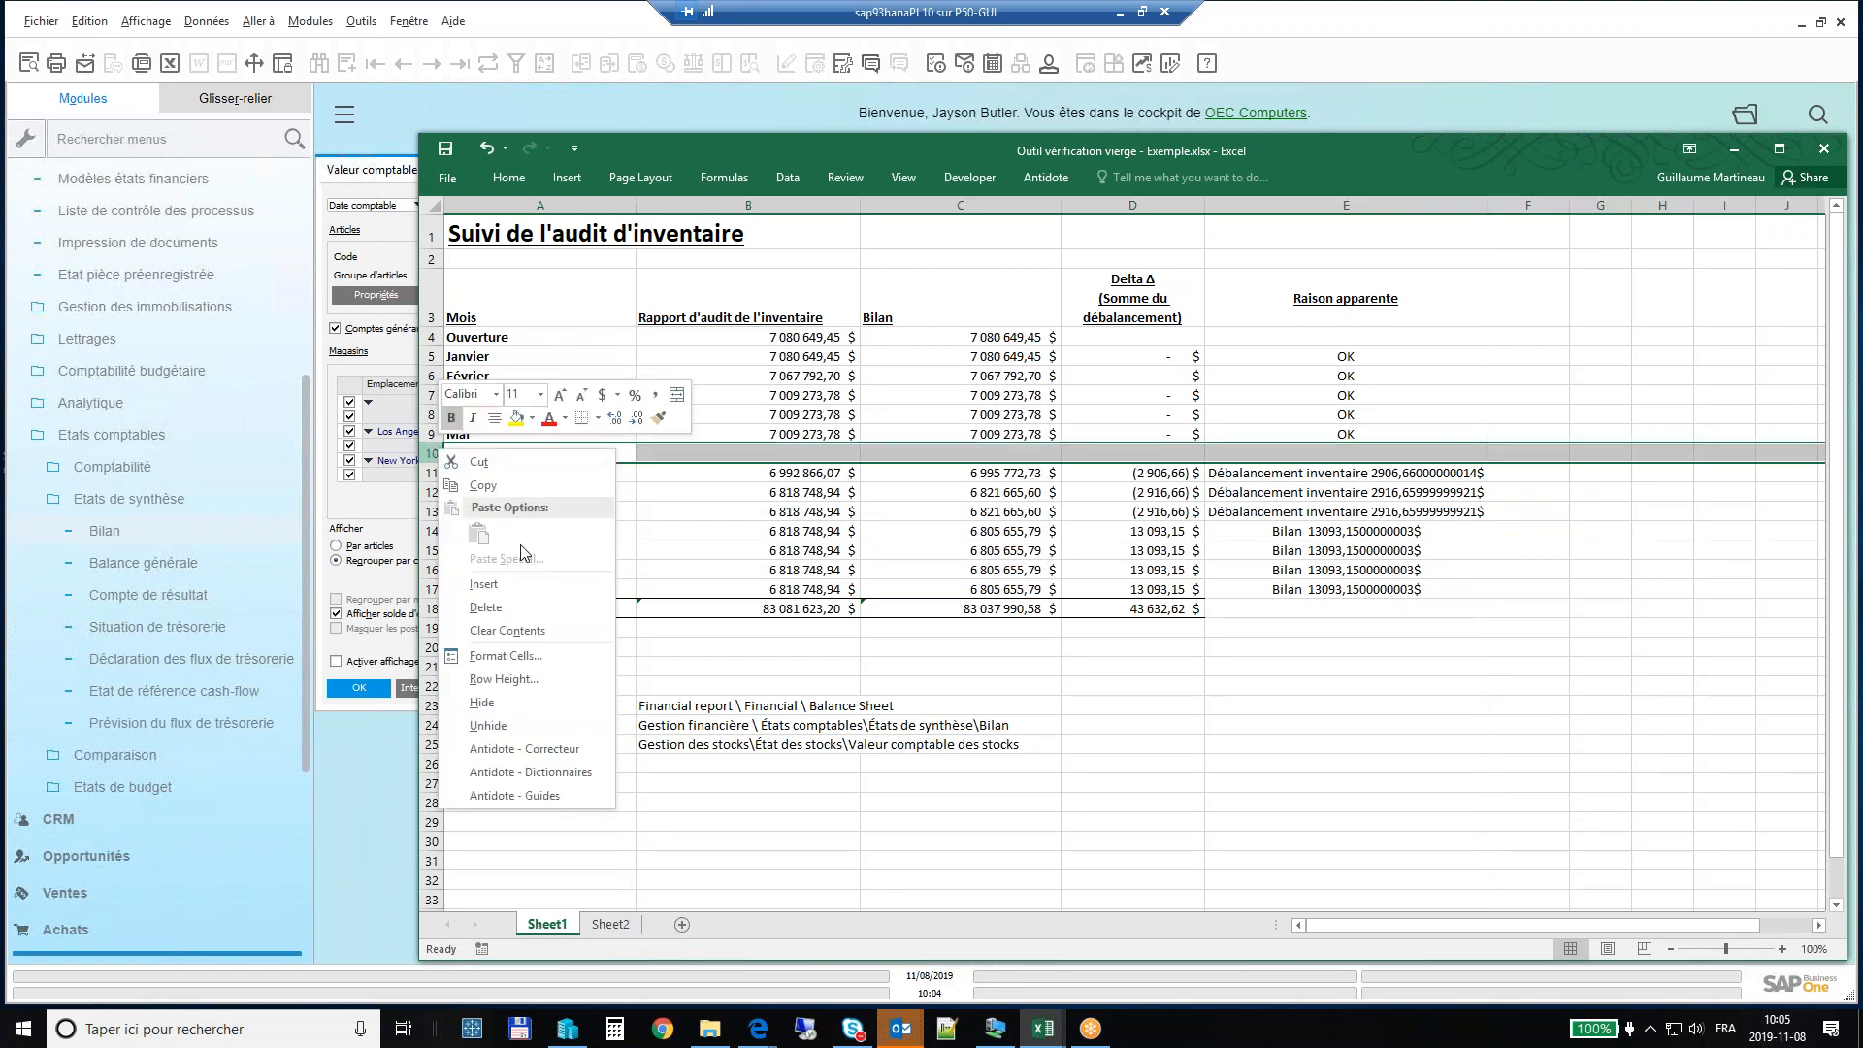
click(520, 608)
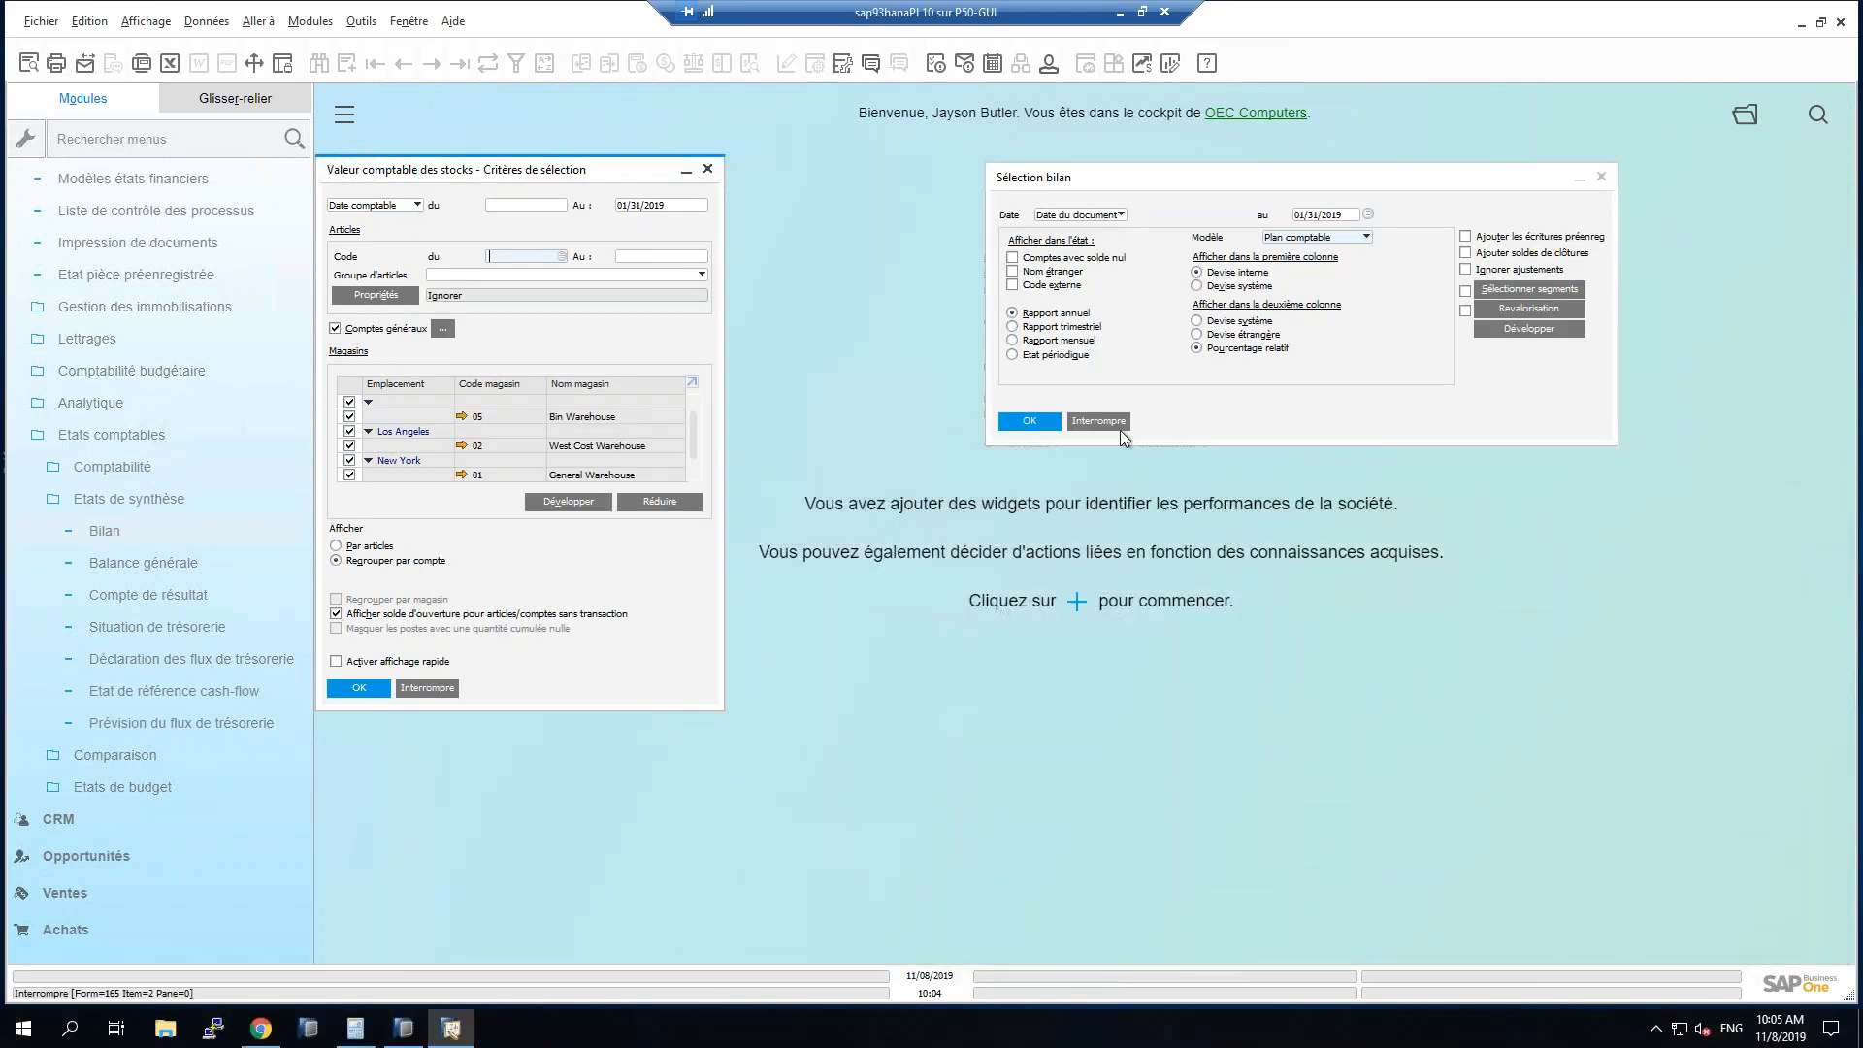
In SAP Business One, set the stock valuation report's end date to 06/30/2019.
click(622, 205)
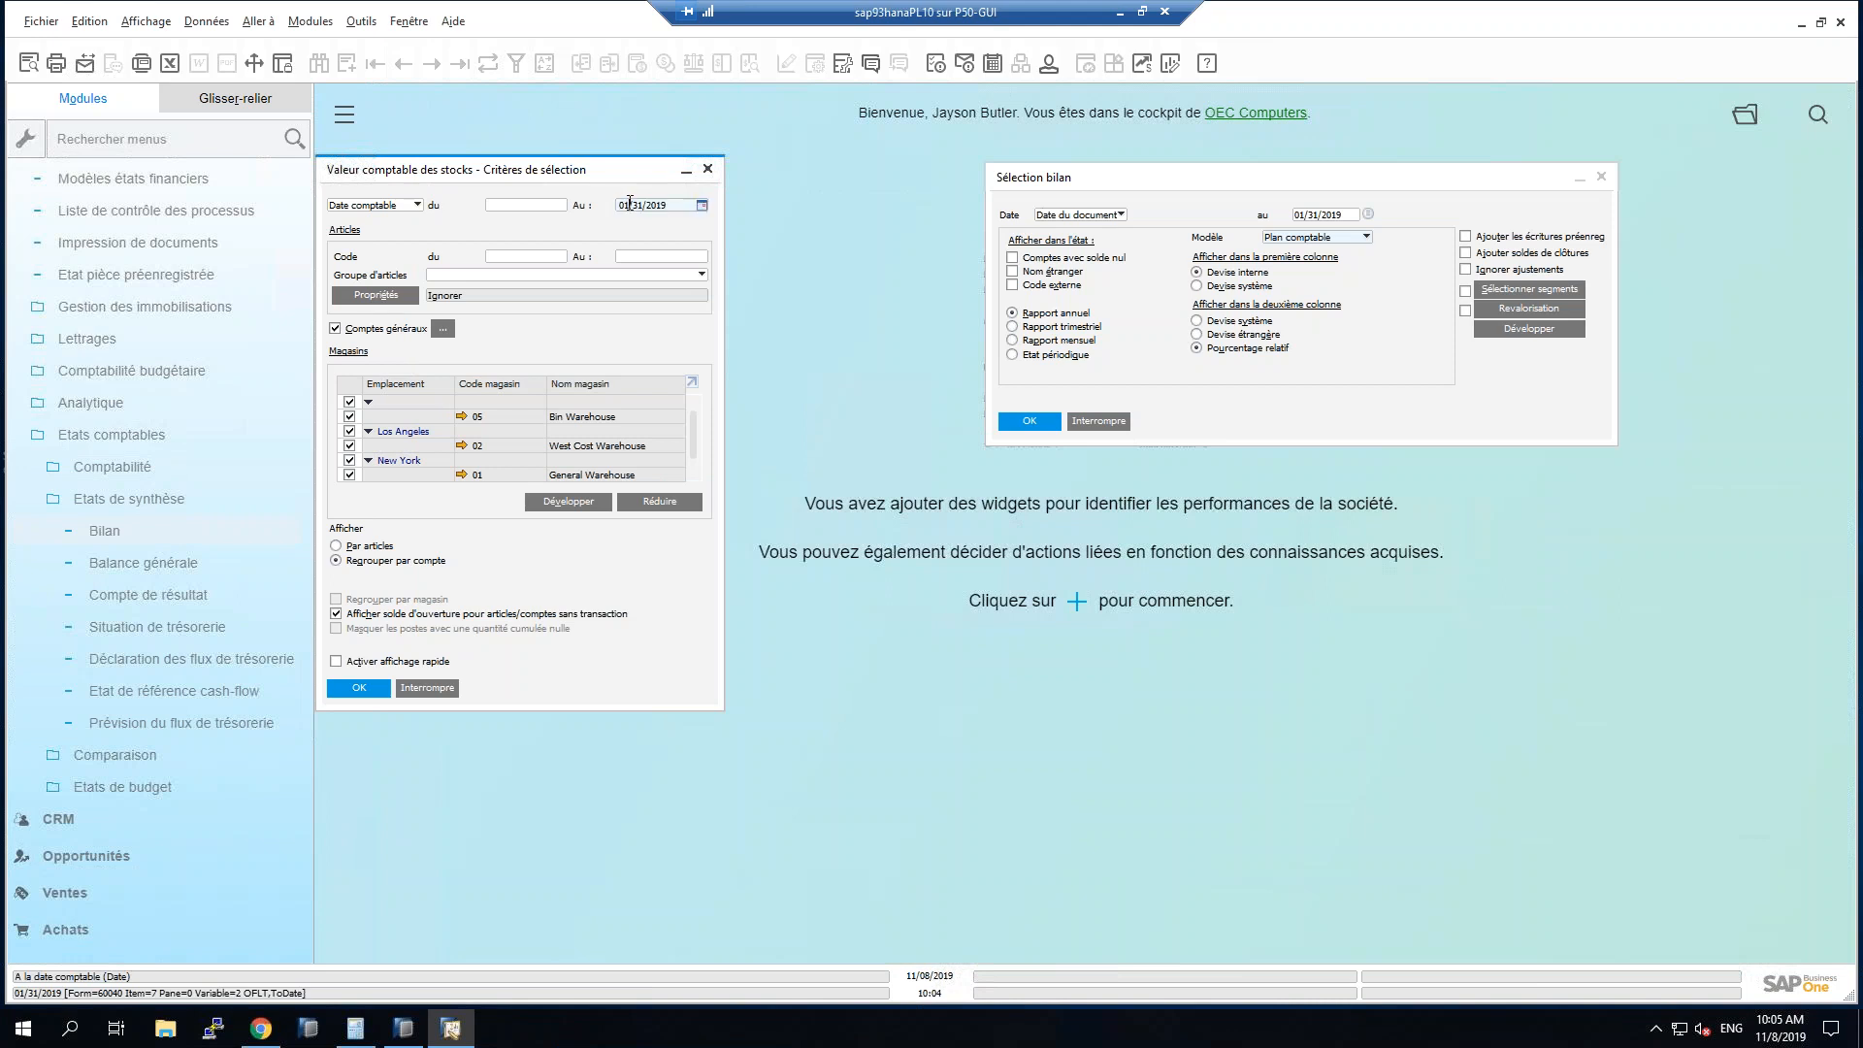
click(702, 205)
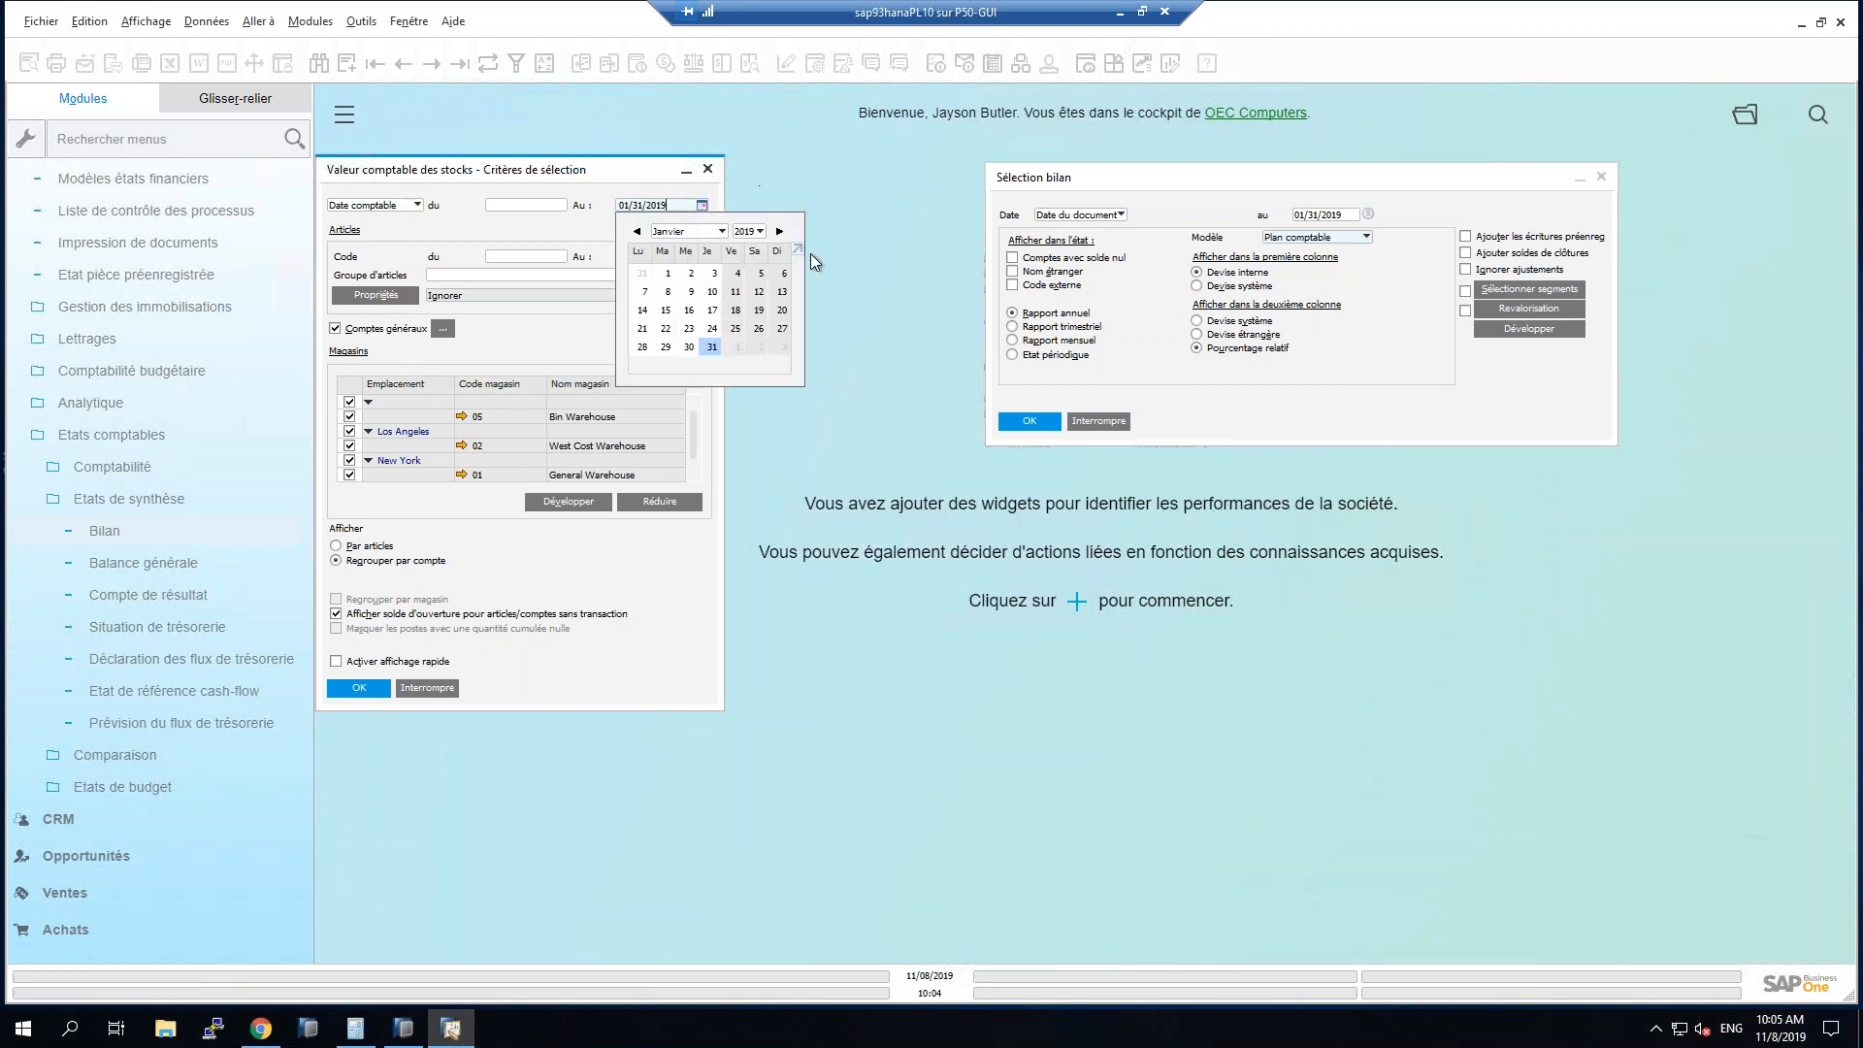
click(780, 232)
click(780, 232)
click(779, 232)
click(779, 347)
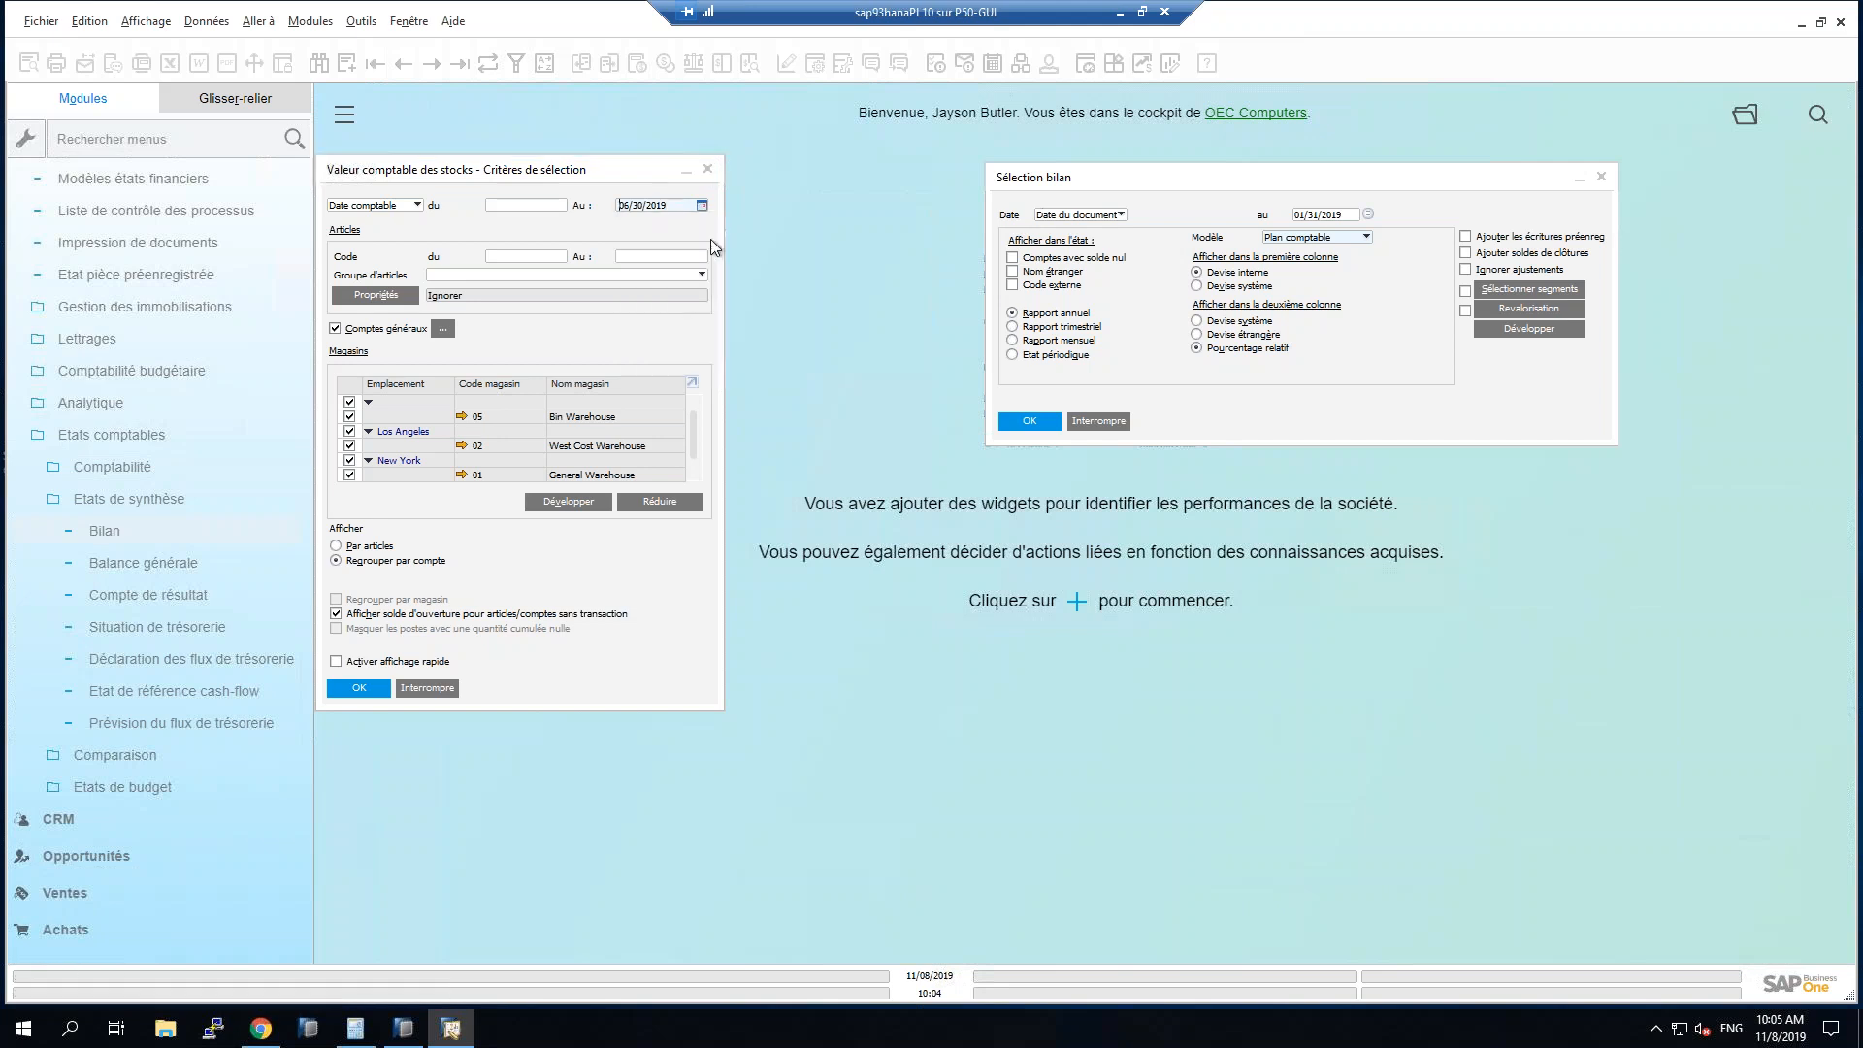
Copy the 06/30/2019 date into the Bilan criteria, generate the balance sheet and display its Inventory accounts.
key(ctrl+c)
click(1325, 215)
key(ctrl+v)
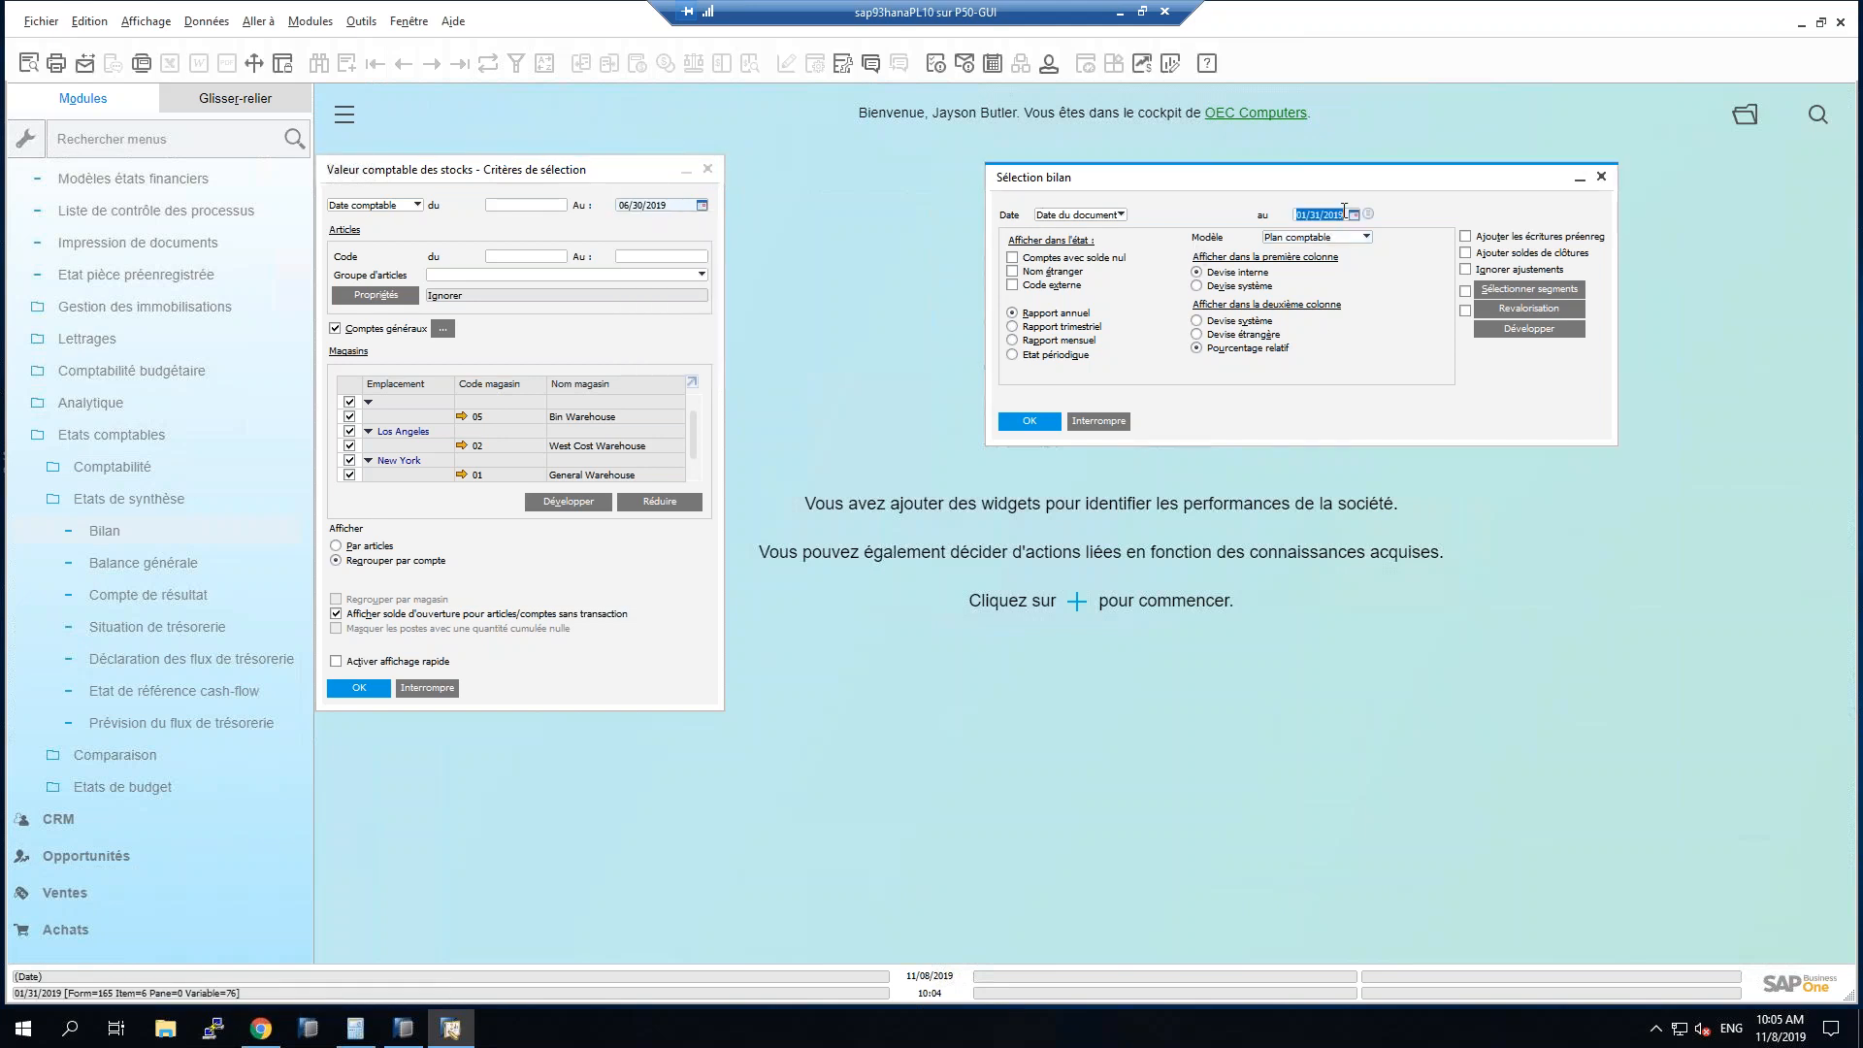
click(1029, 420)
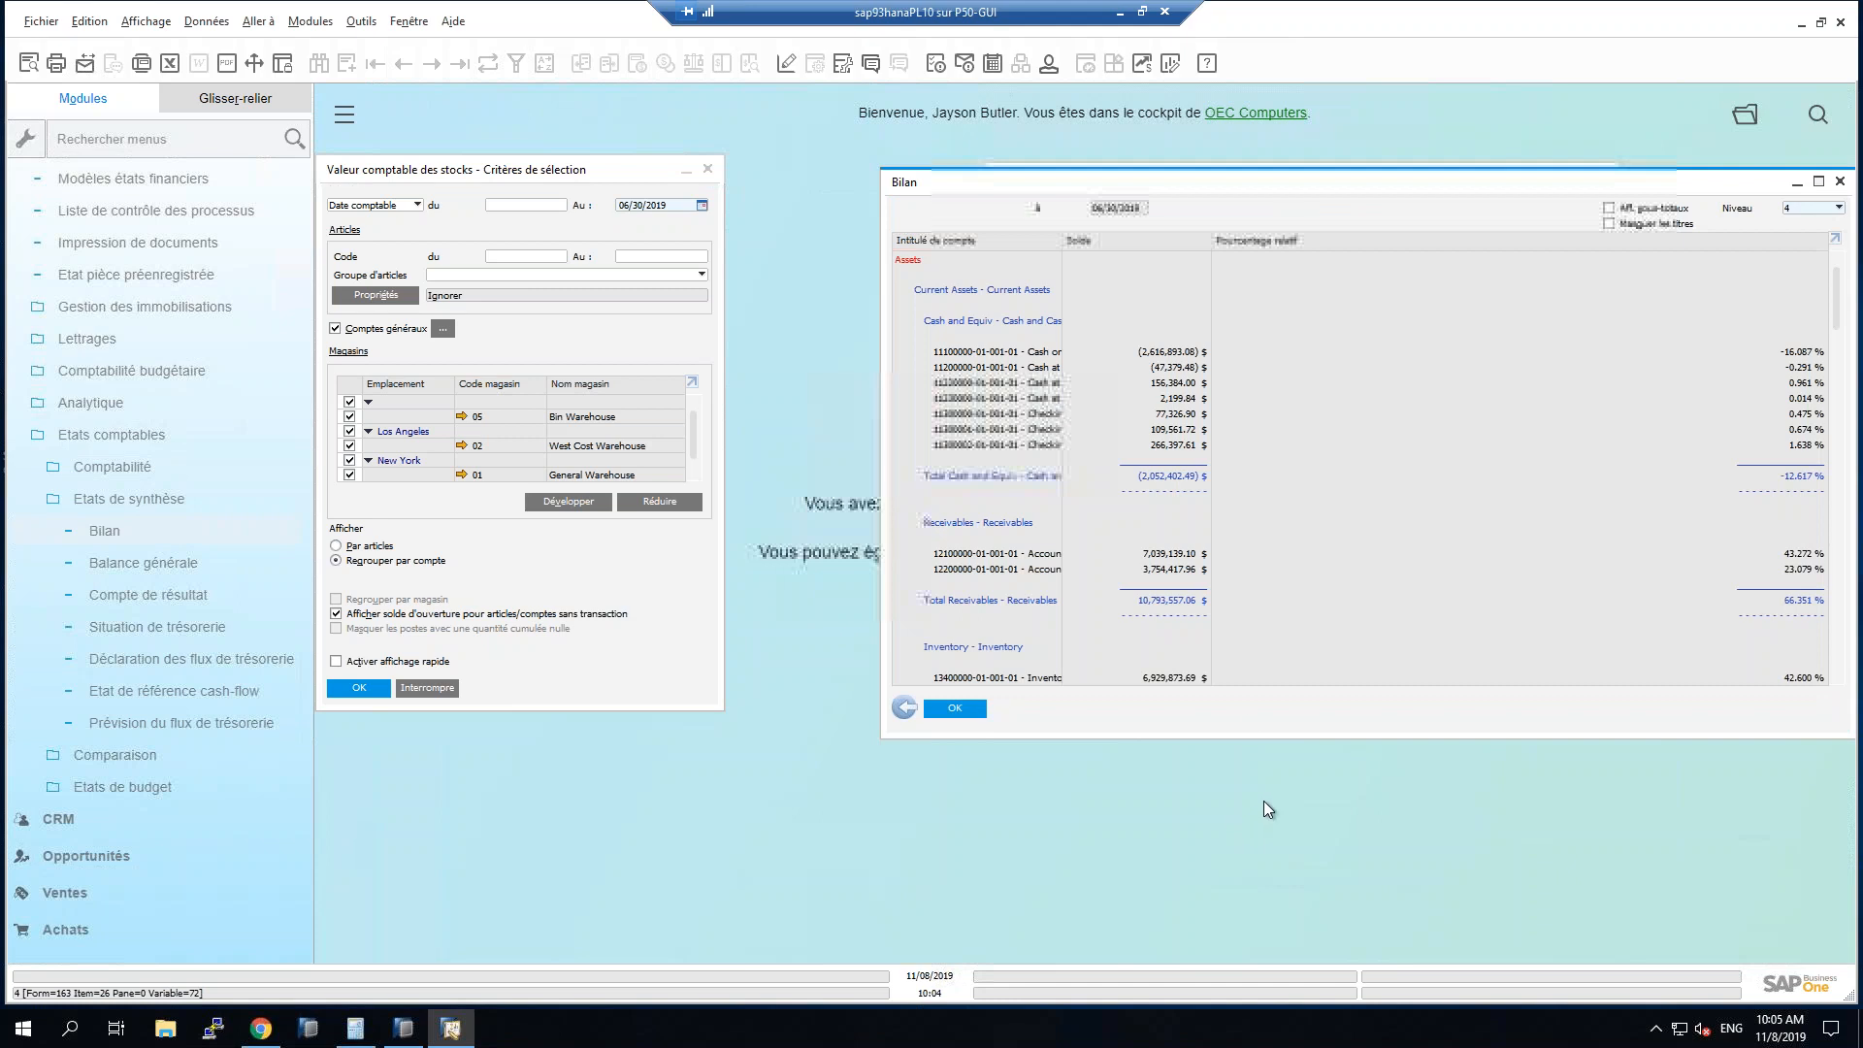
scroll(1421, 538, down, 2)
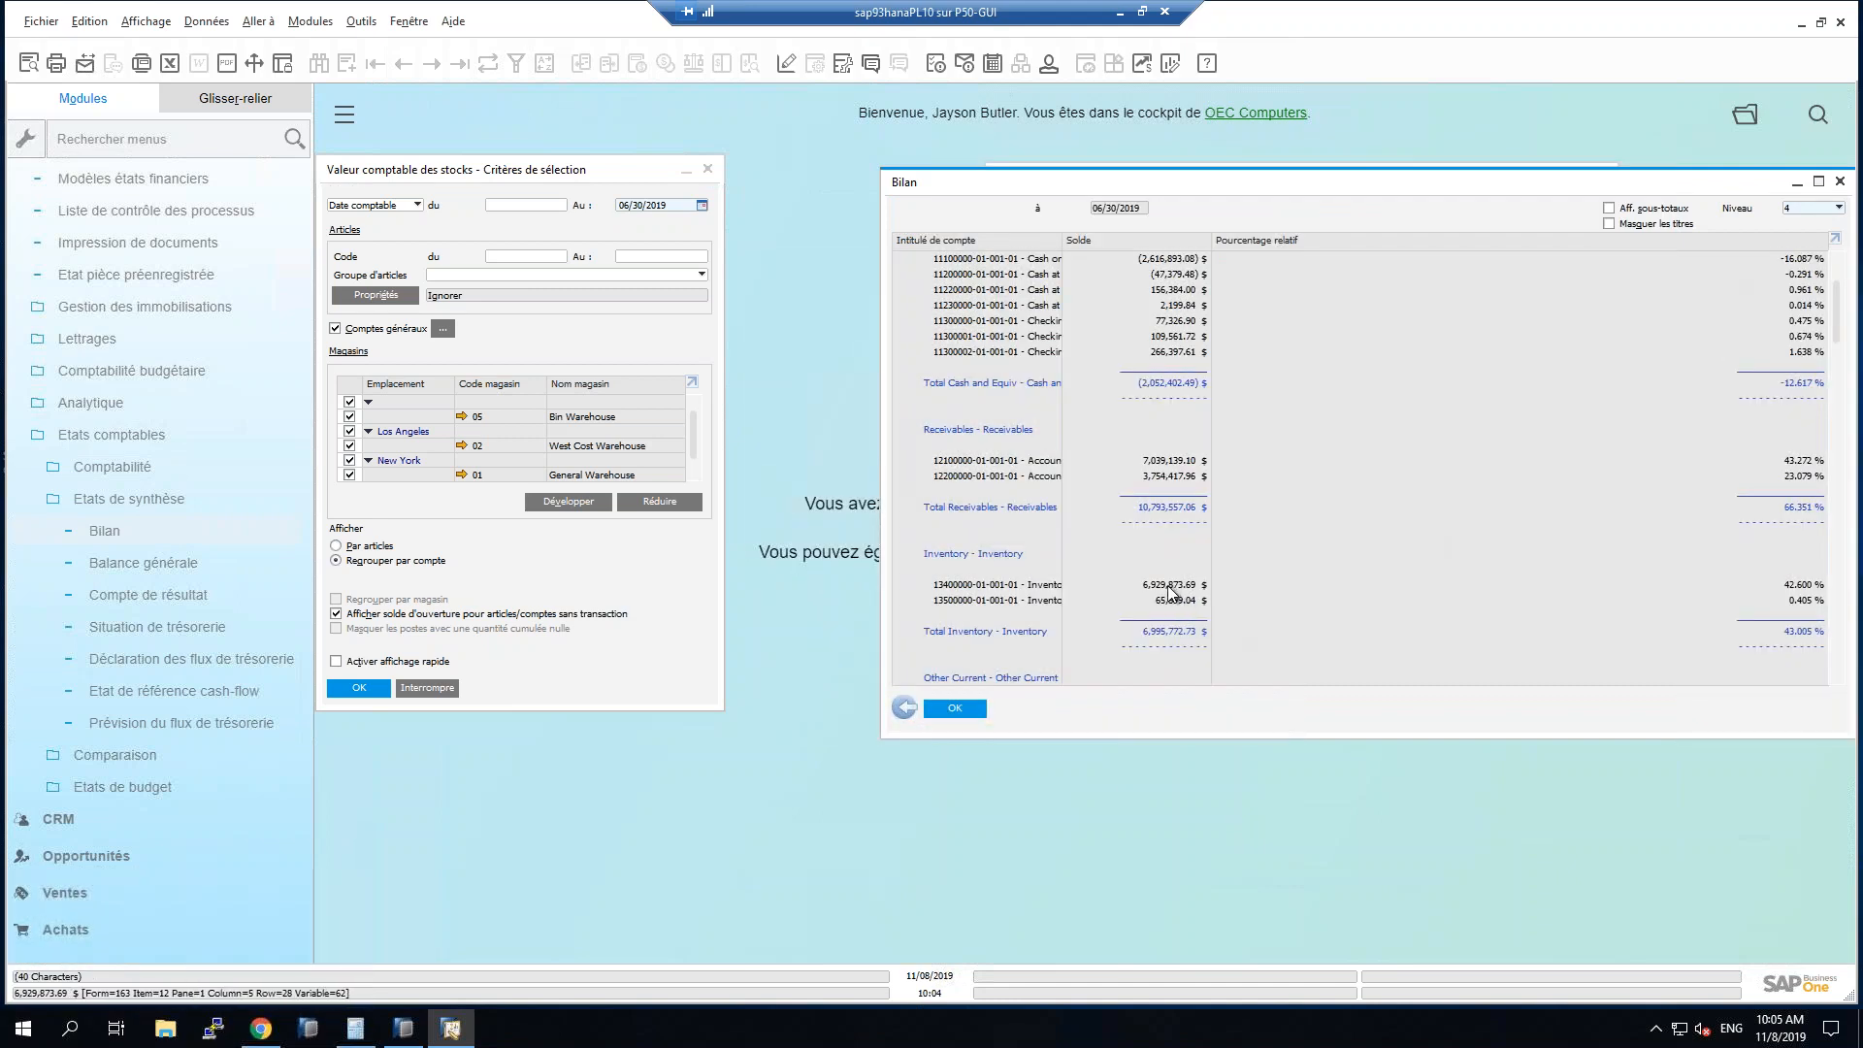
Run the stock valuation report through 06/30/2019, compare it with the Bilan's Inventory accounts, and return both to their criteria.
click(374, 689)
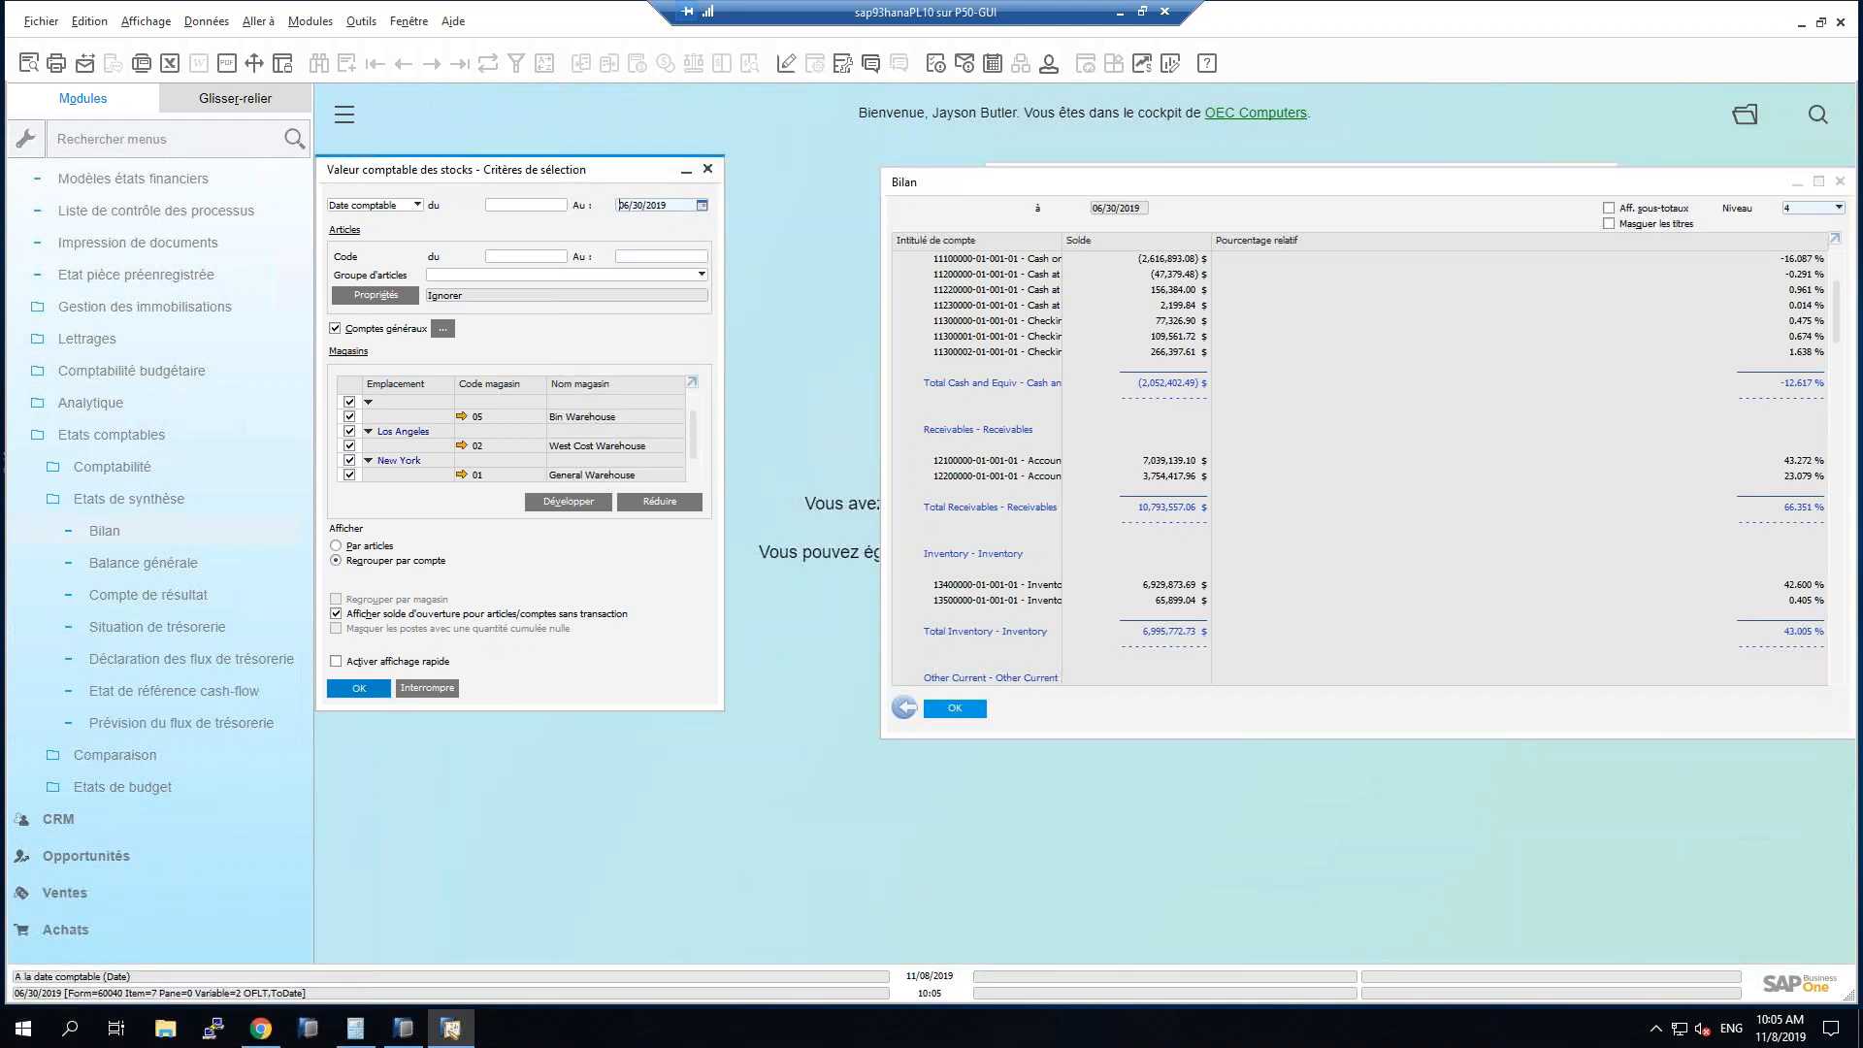
click(737, 537)
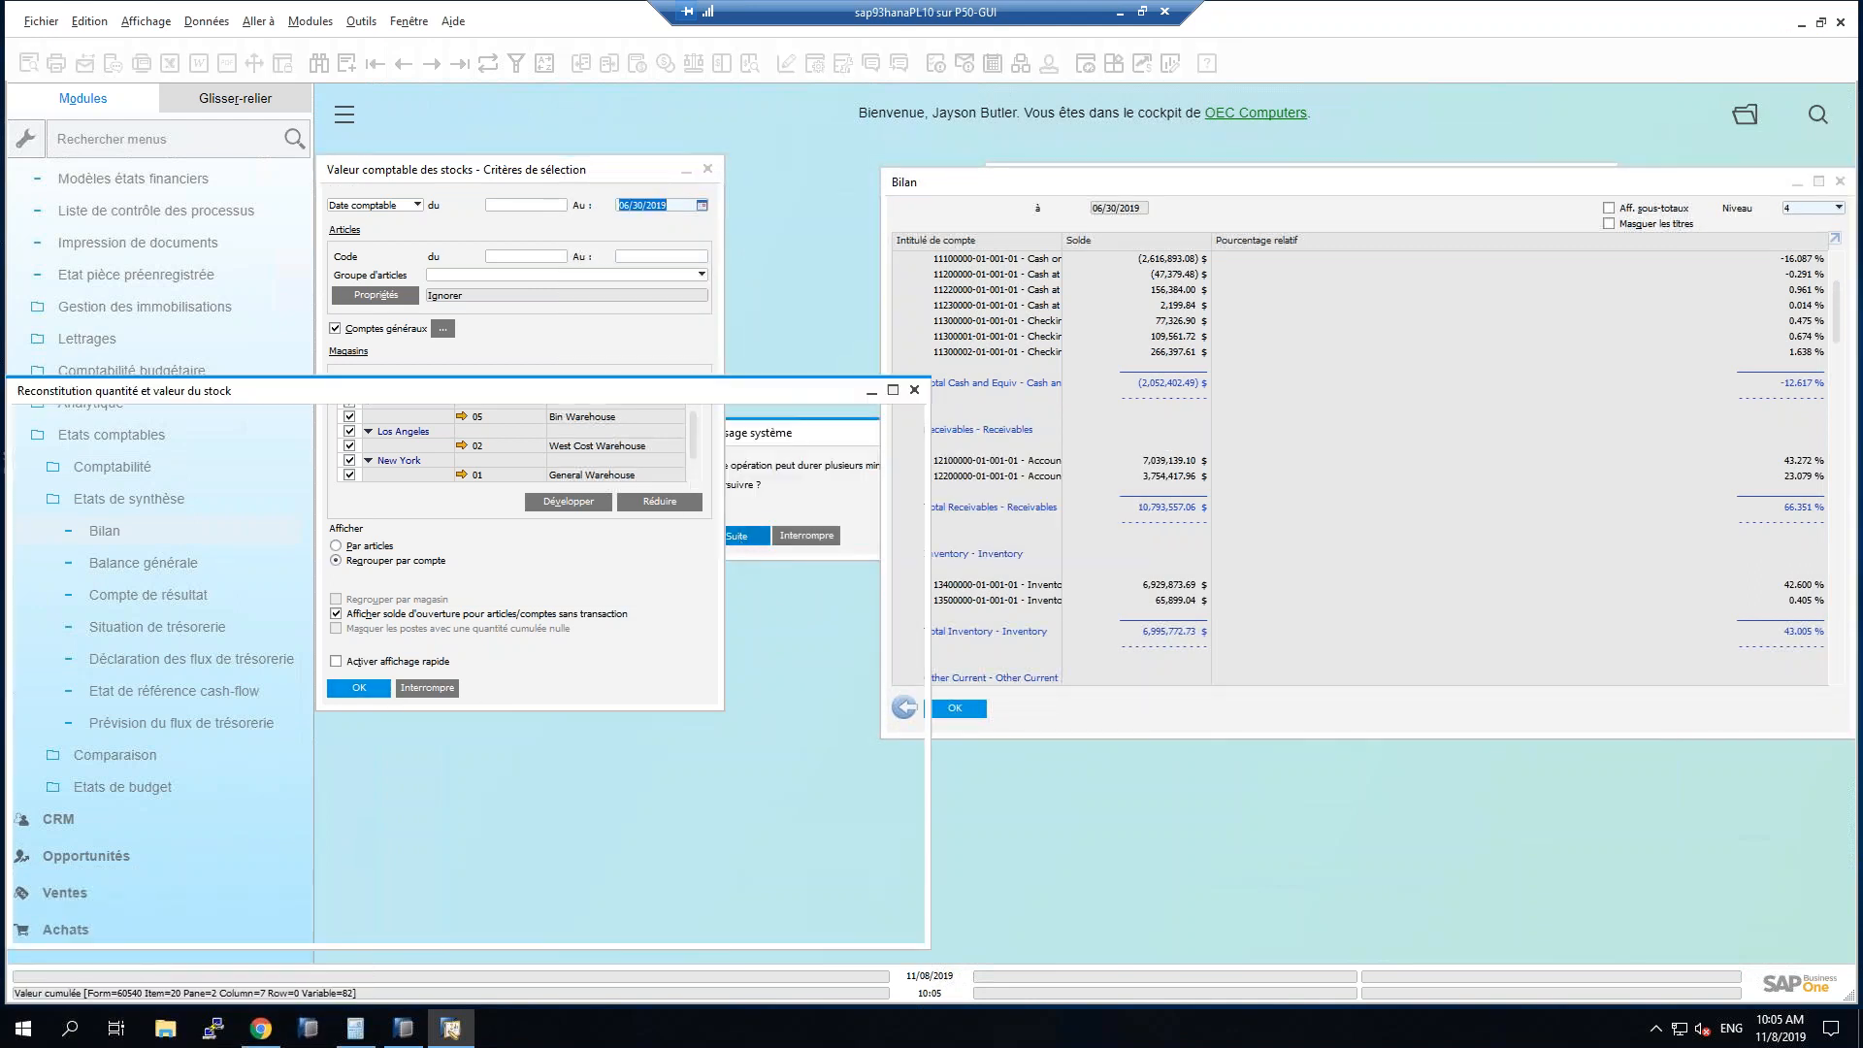
drag(402, 865, 549, 872)
drag(324, 865, 708, 543)
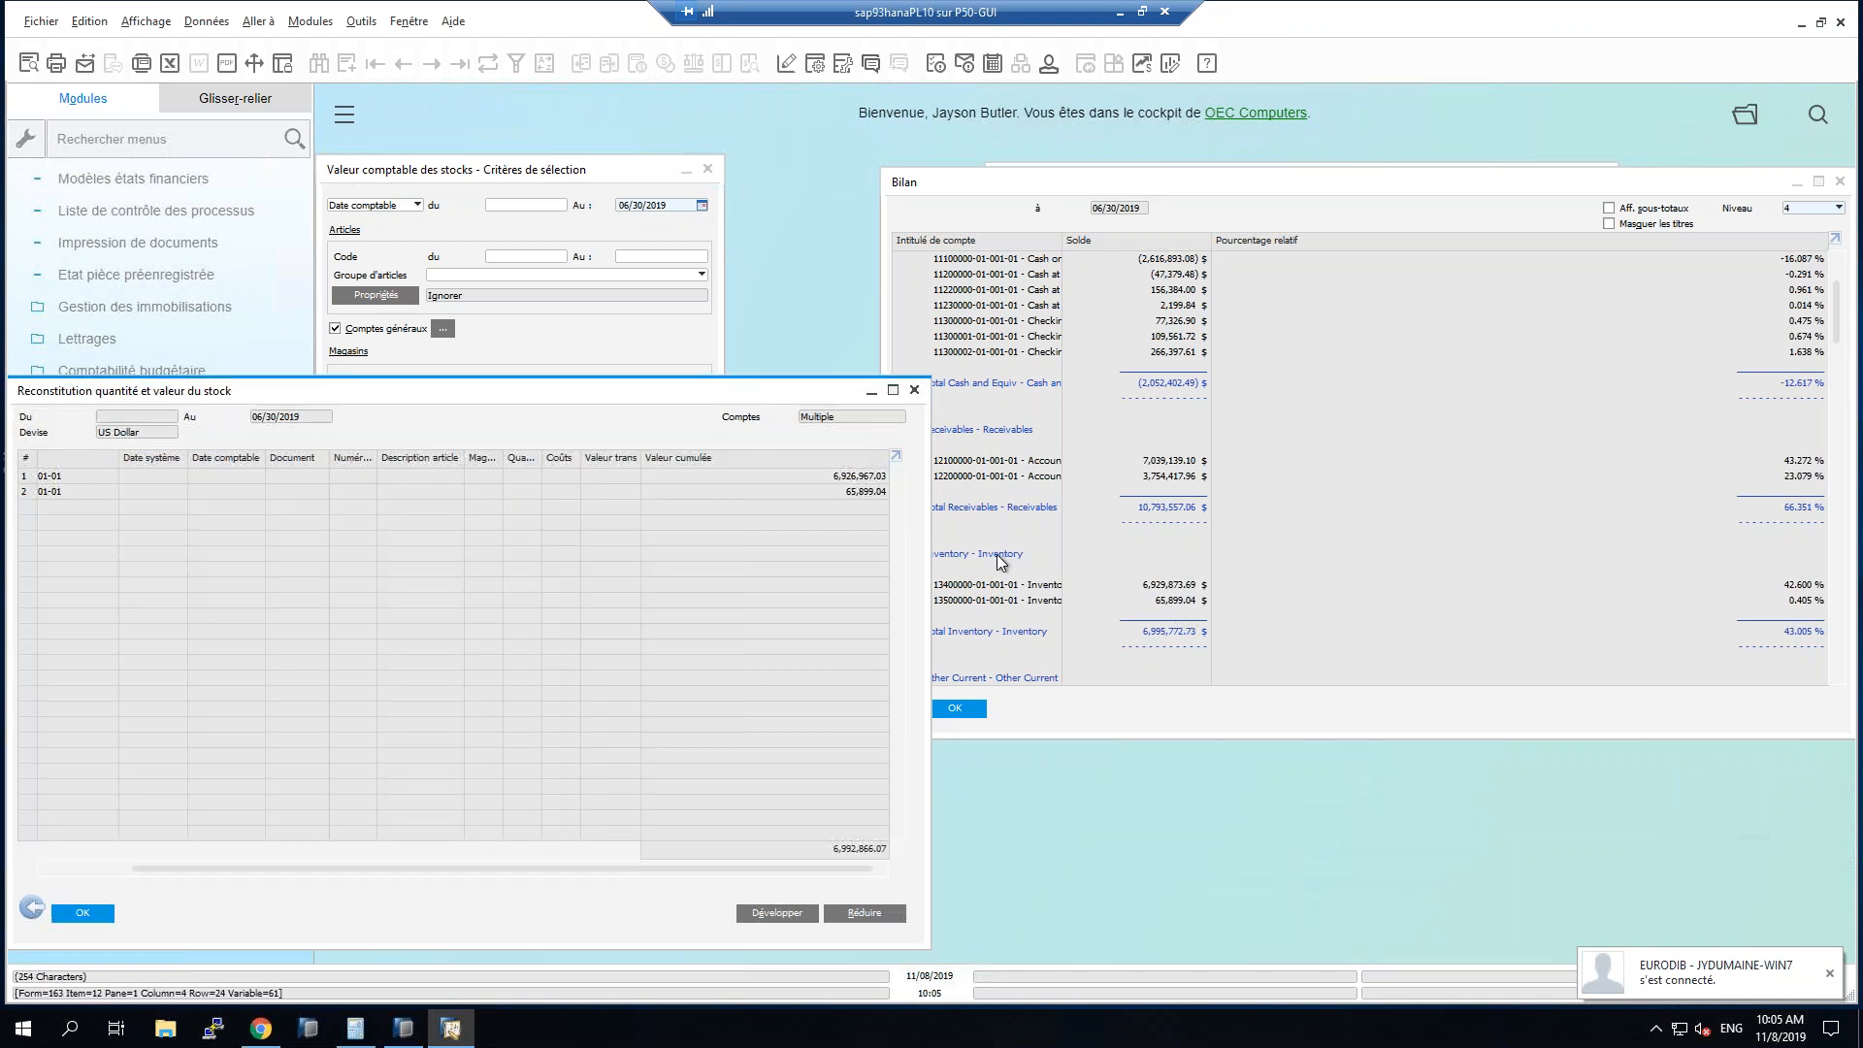
drag(759, 870, 696, 569)
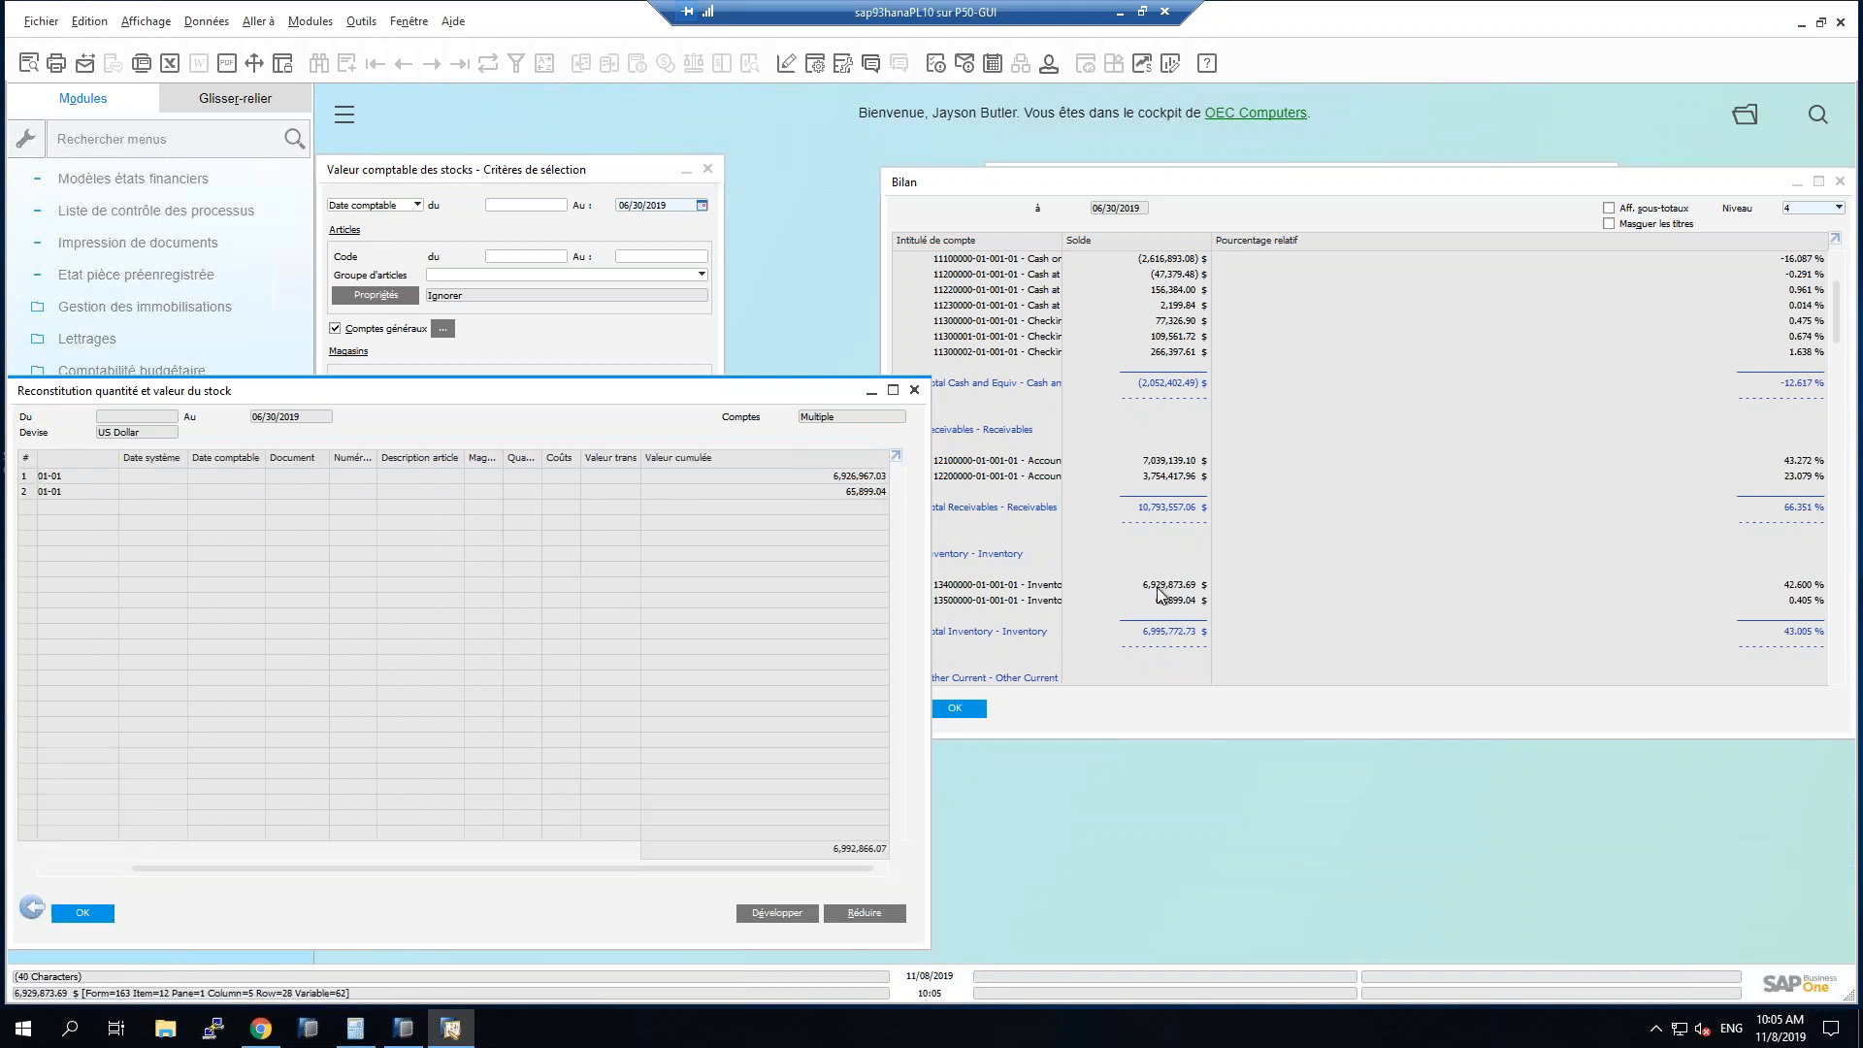
click(35, 913)
click(907, 701)
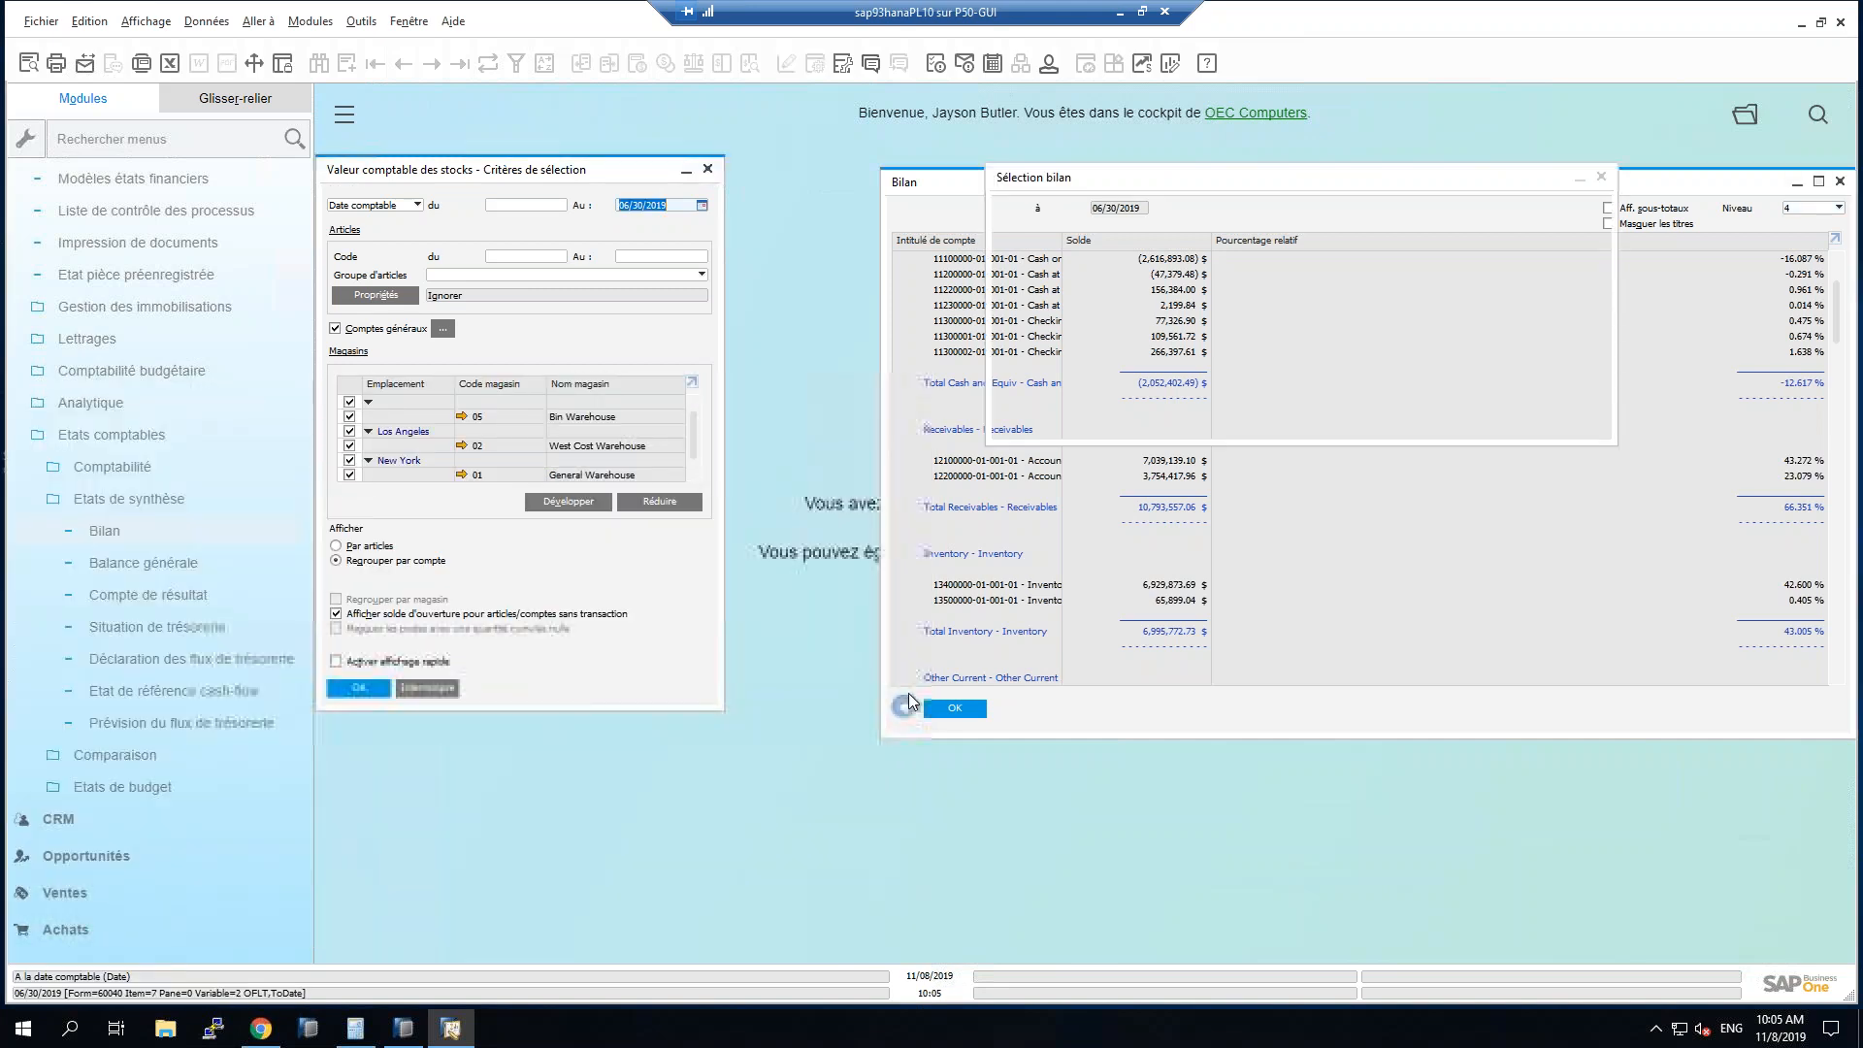
Open the Plan comptable from Gestion financière and display the Inventory - Finished Goods account.
scroll(251, 330, up, 5)
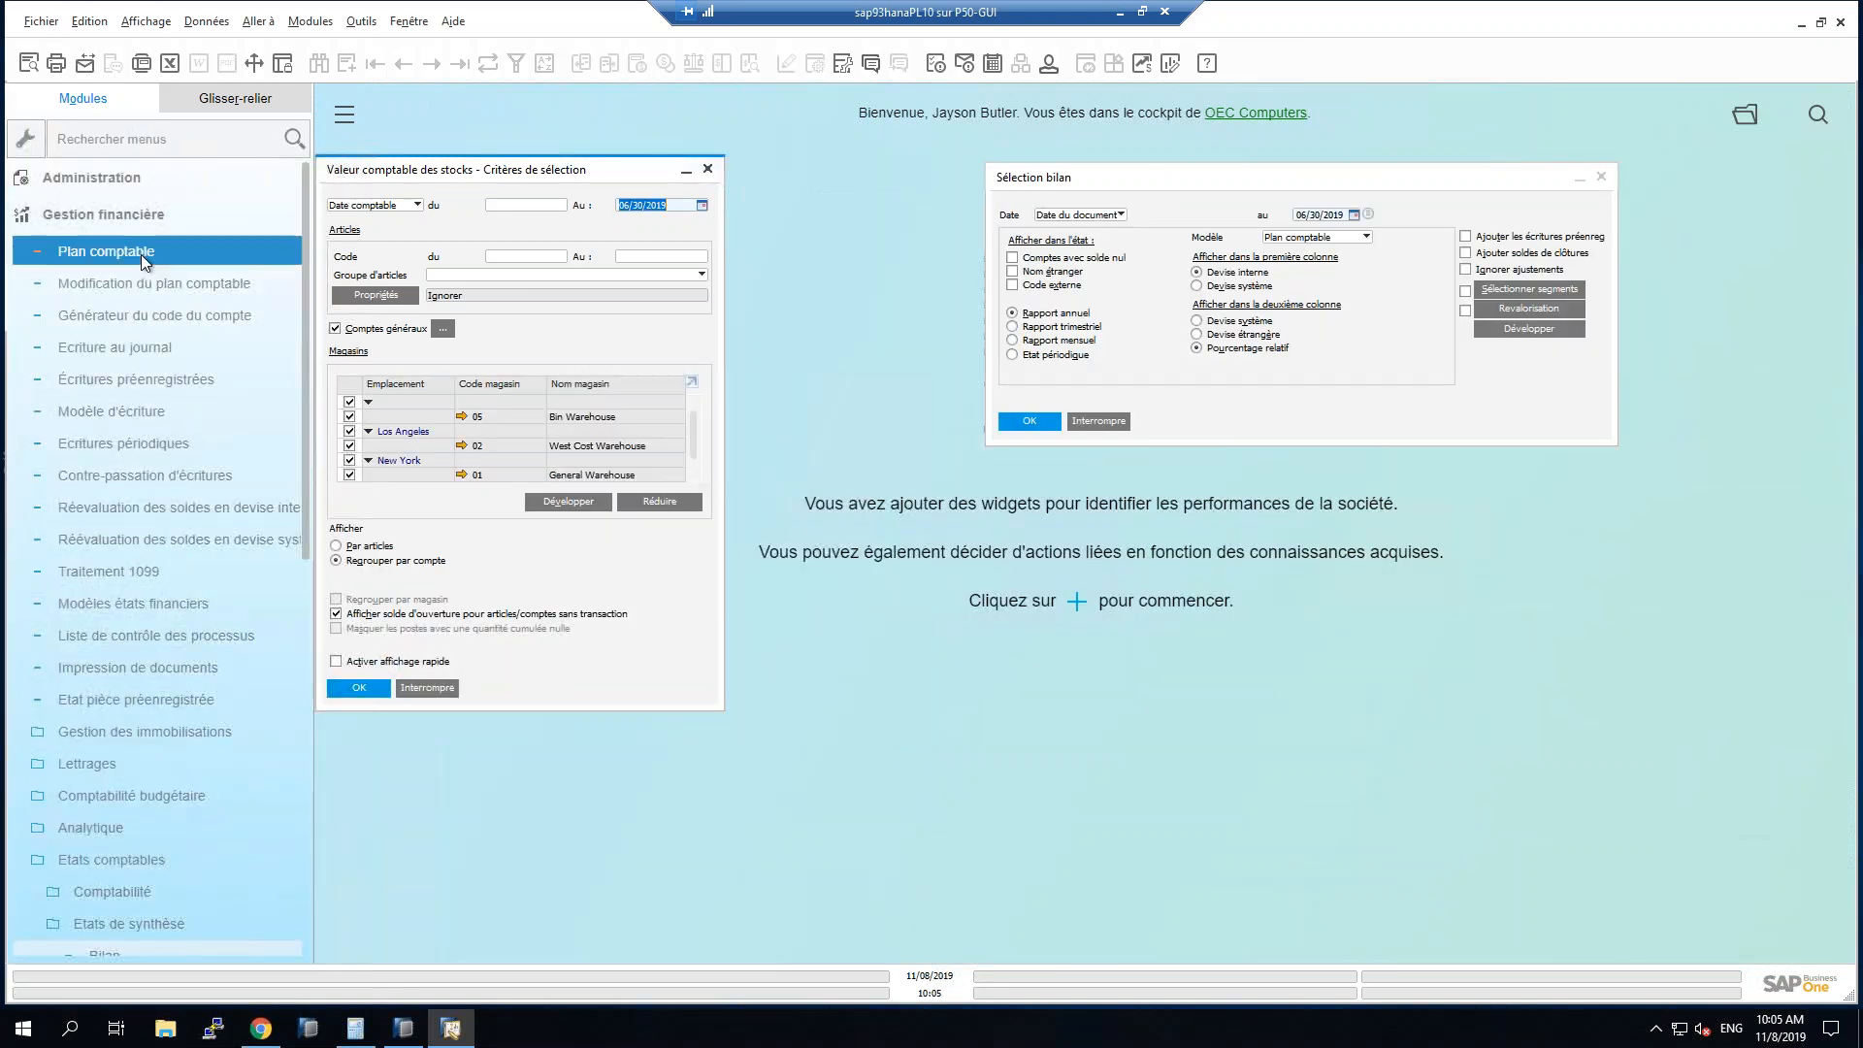
click(141, 254)
drag(481, 149, 610, 151)
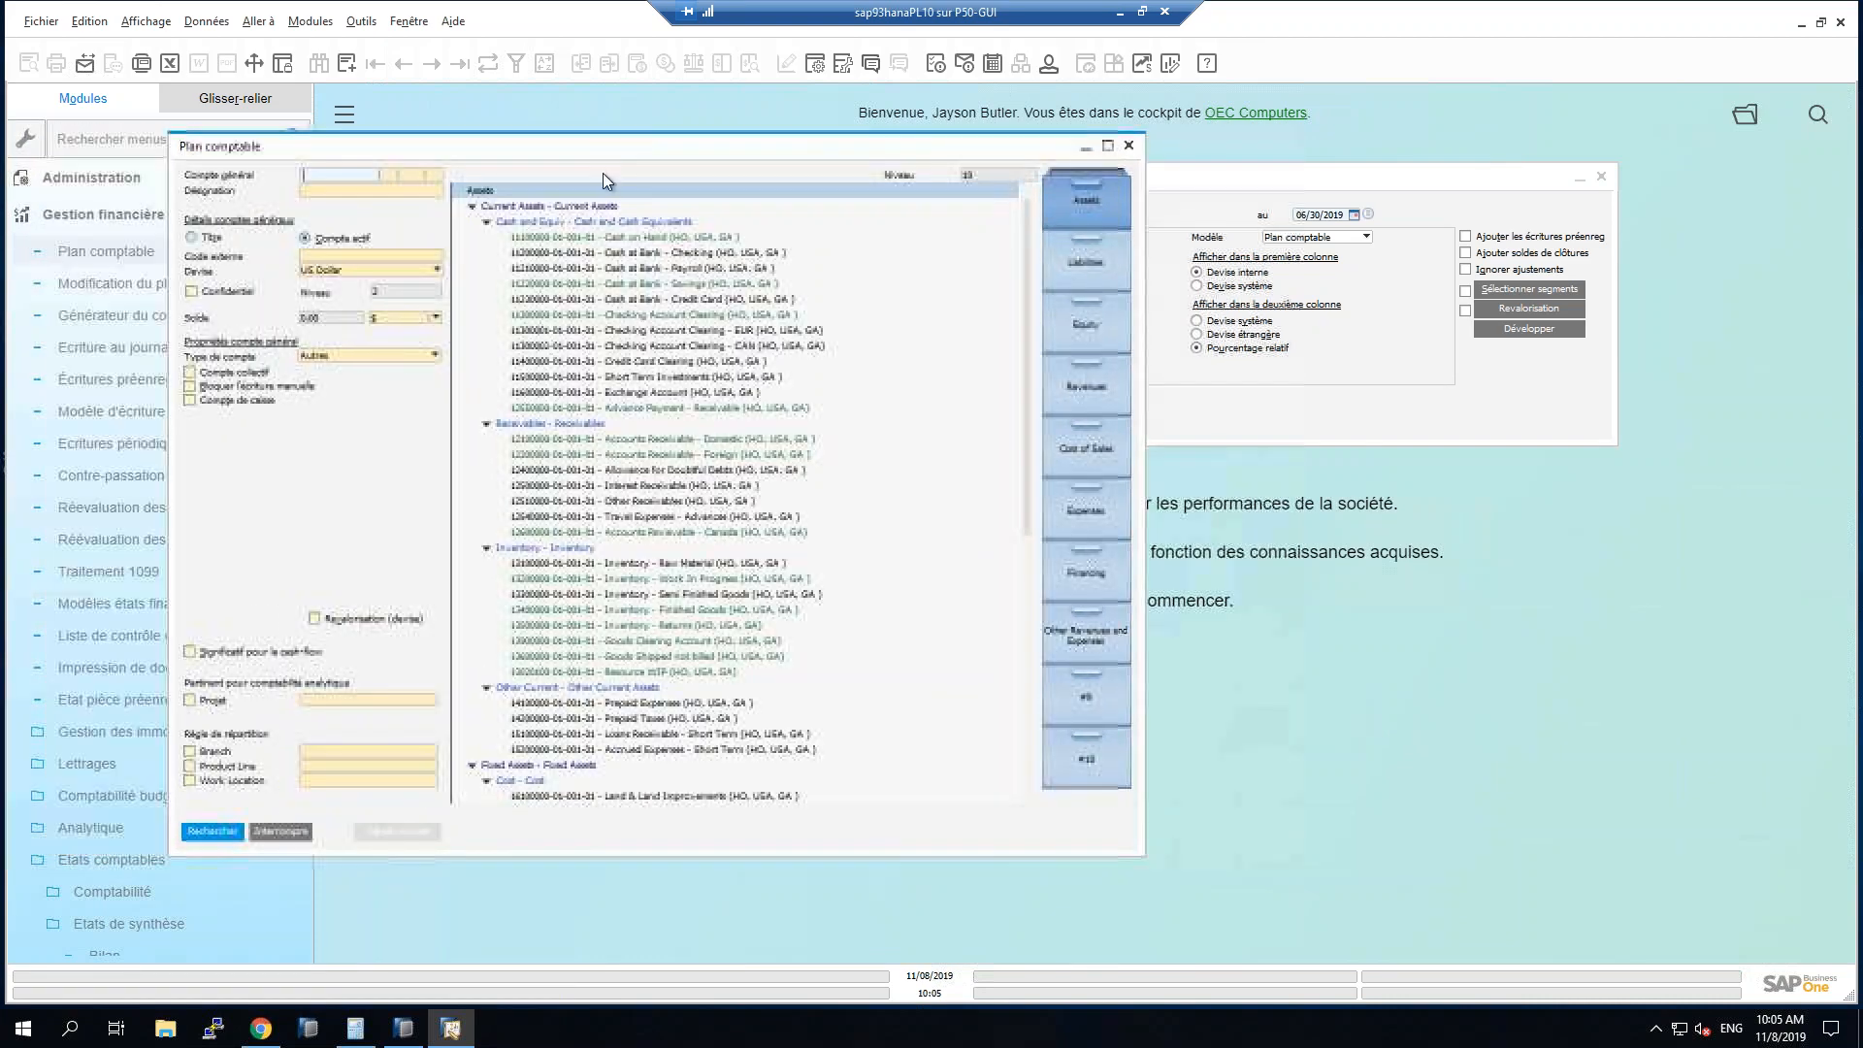
click(551, 609)
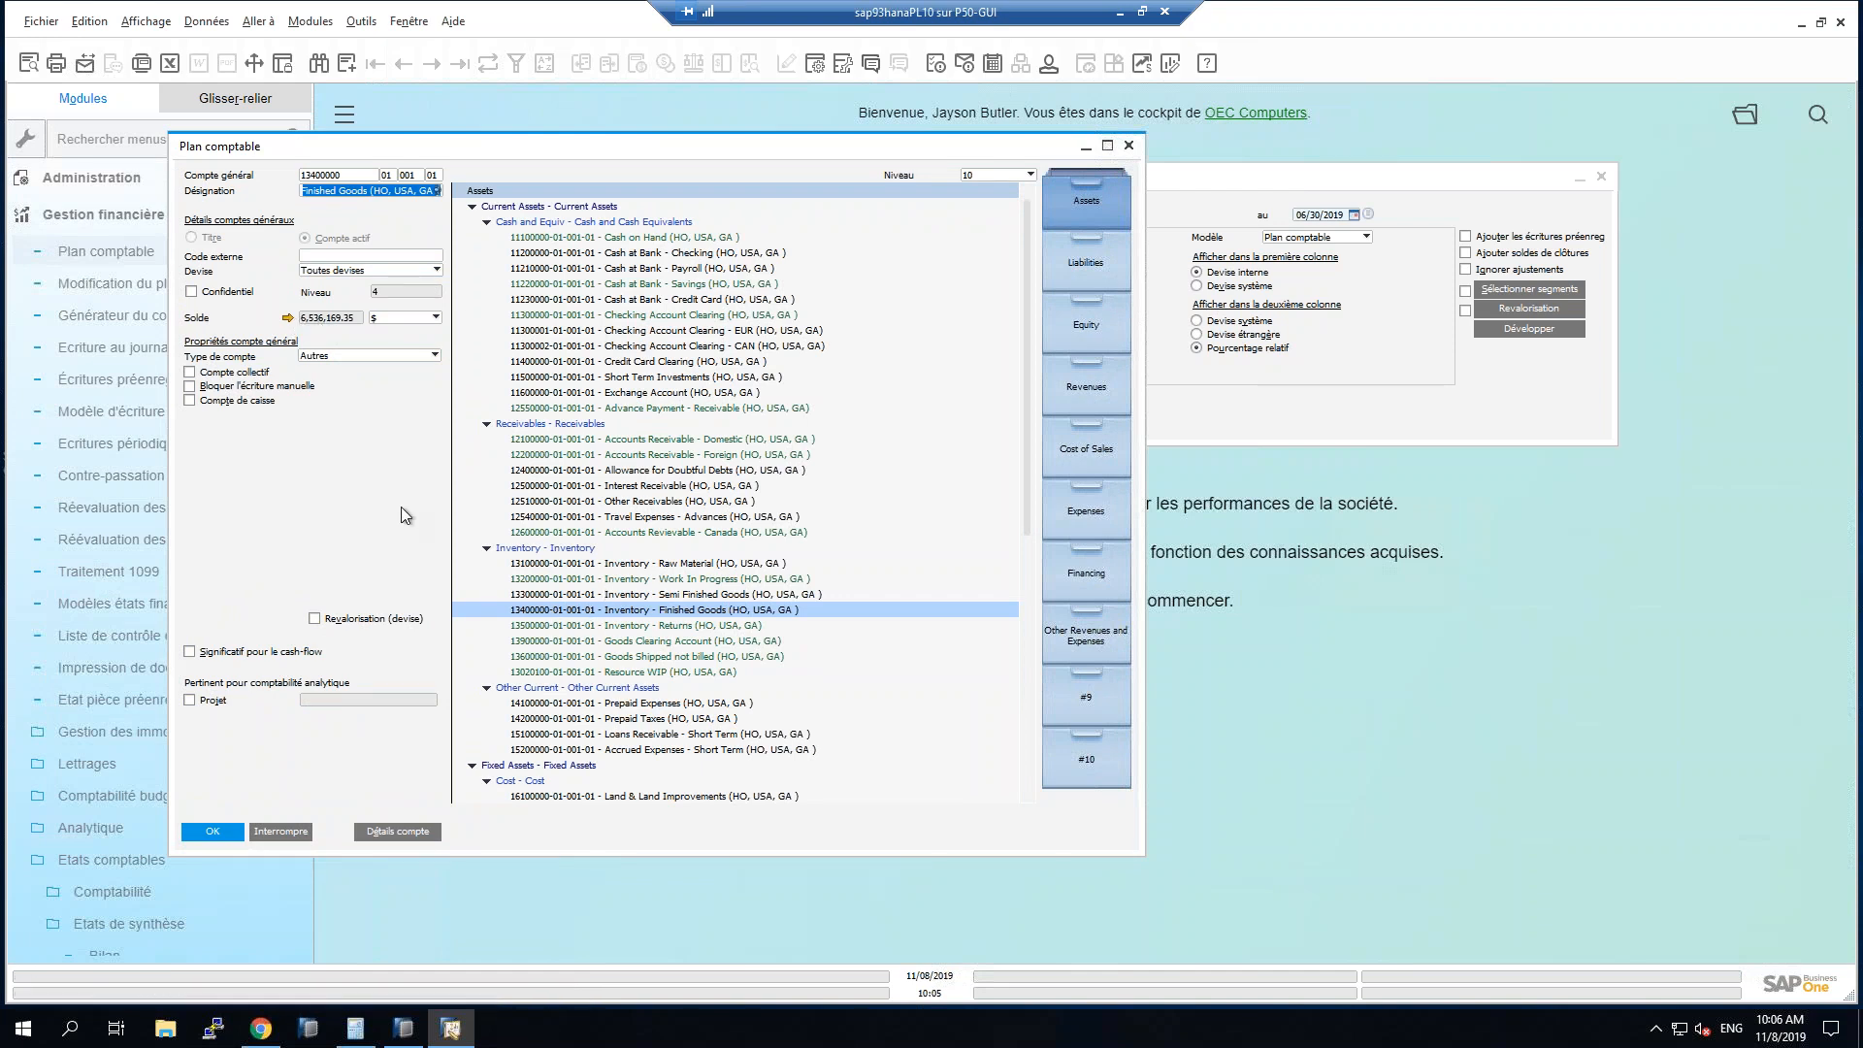
drag(388, 145, 393, 145)
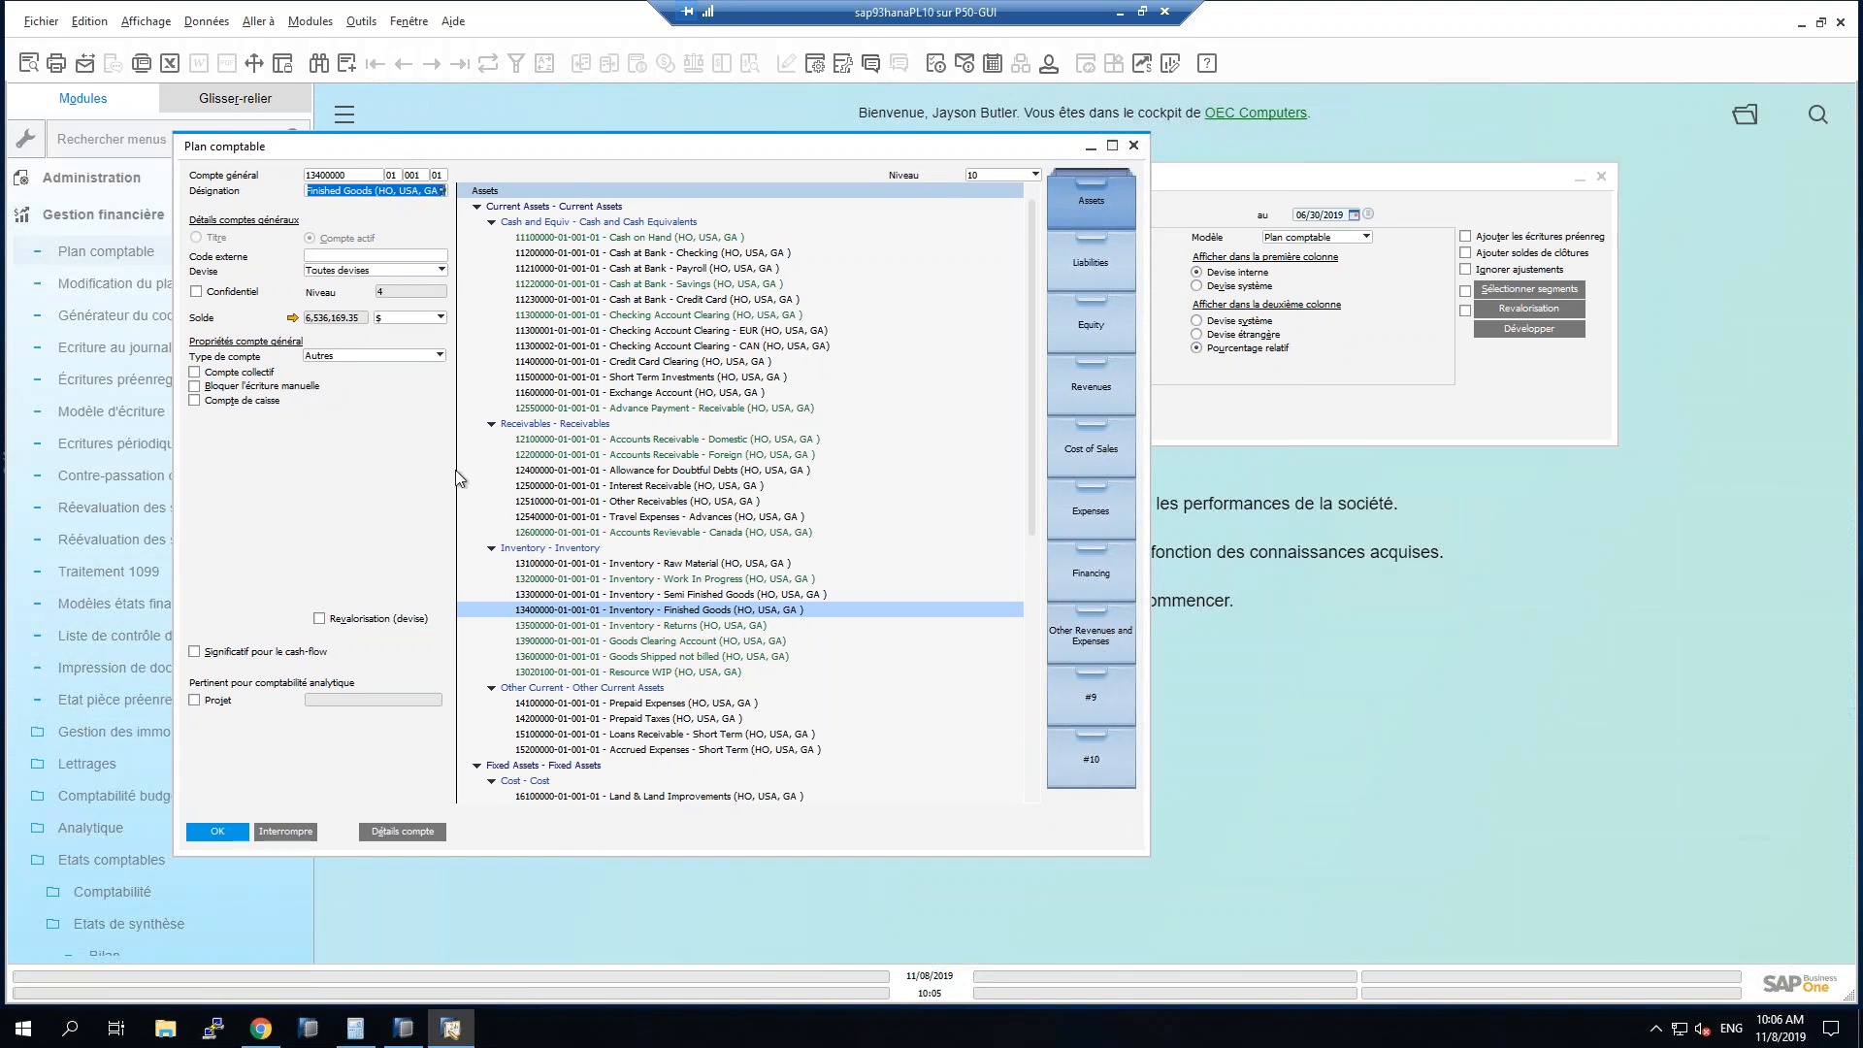
Review the Inventory accounts in the Plan comptable, open the Inventory - Finished Goods balance details and widen that window.
click(561, 578)
click(561, 594)
click(563, 610)
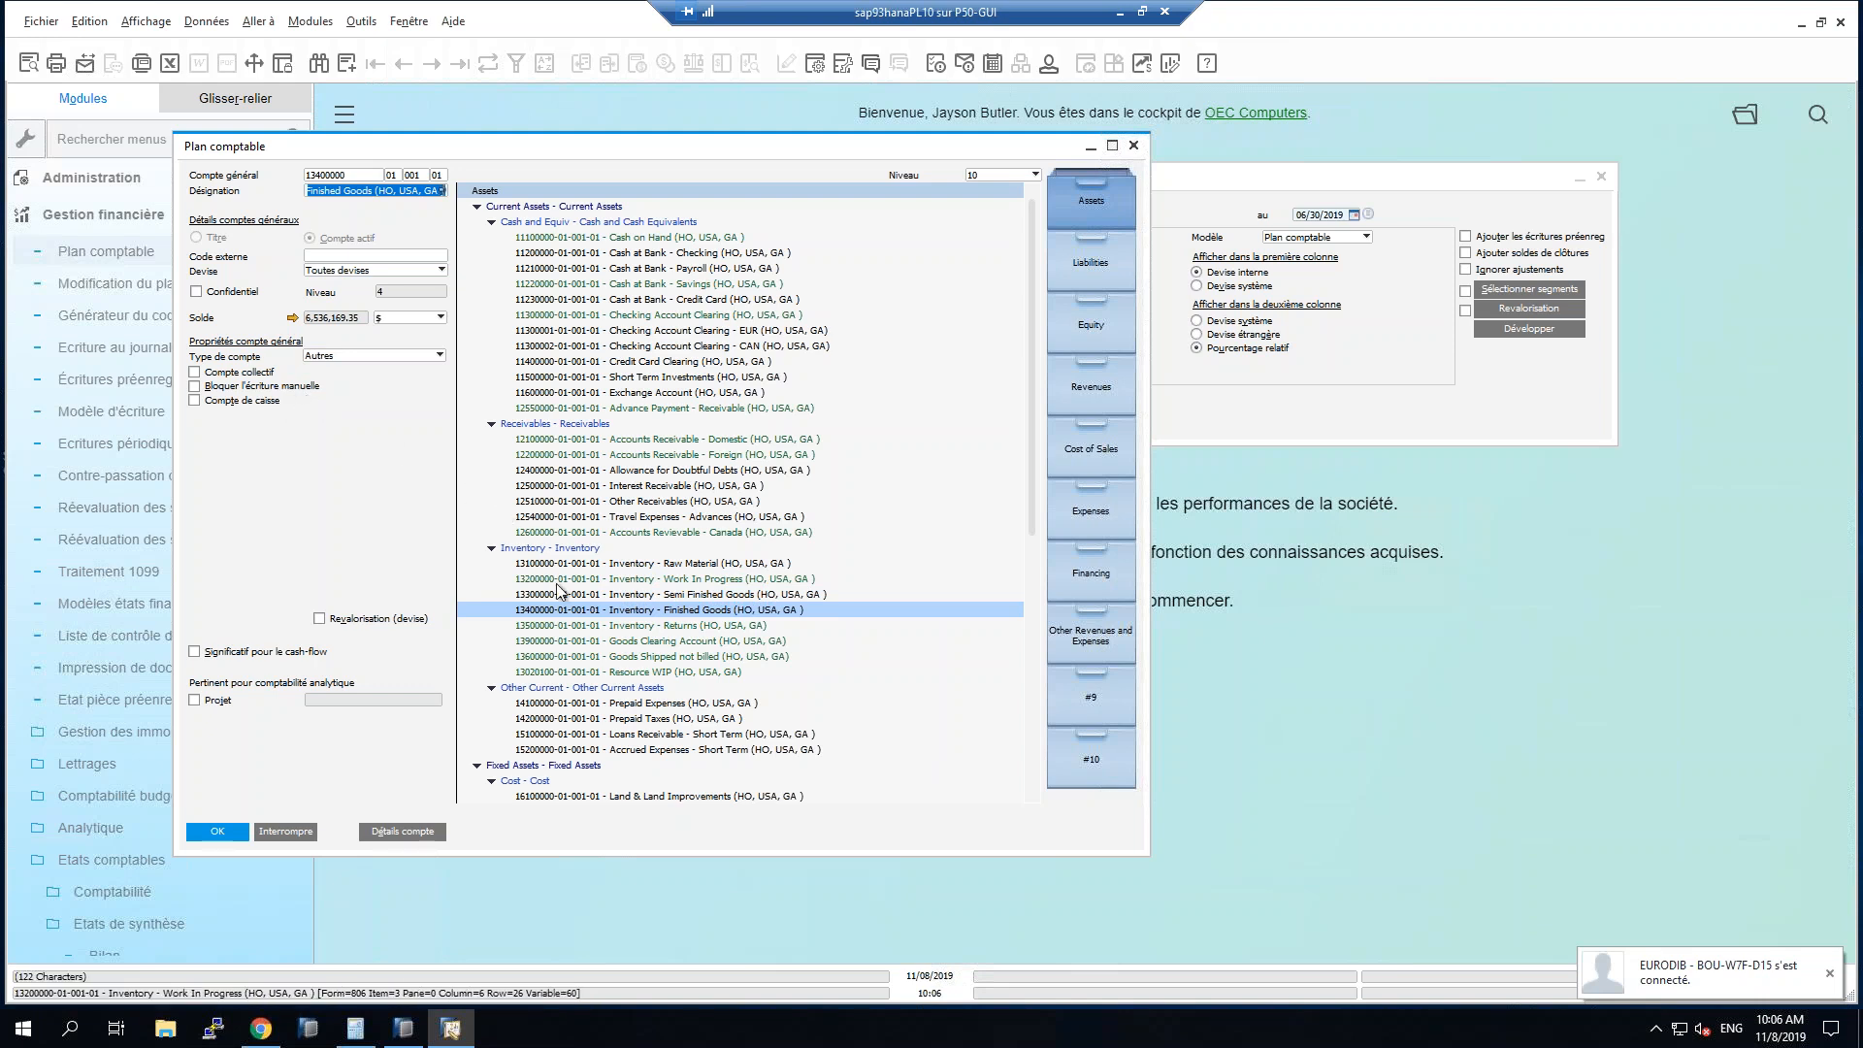
click(619, 564)
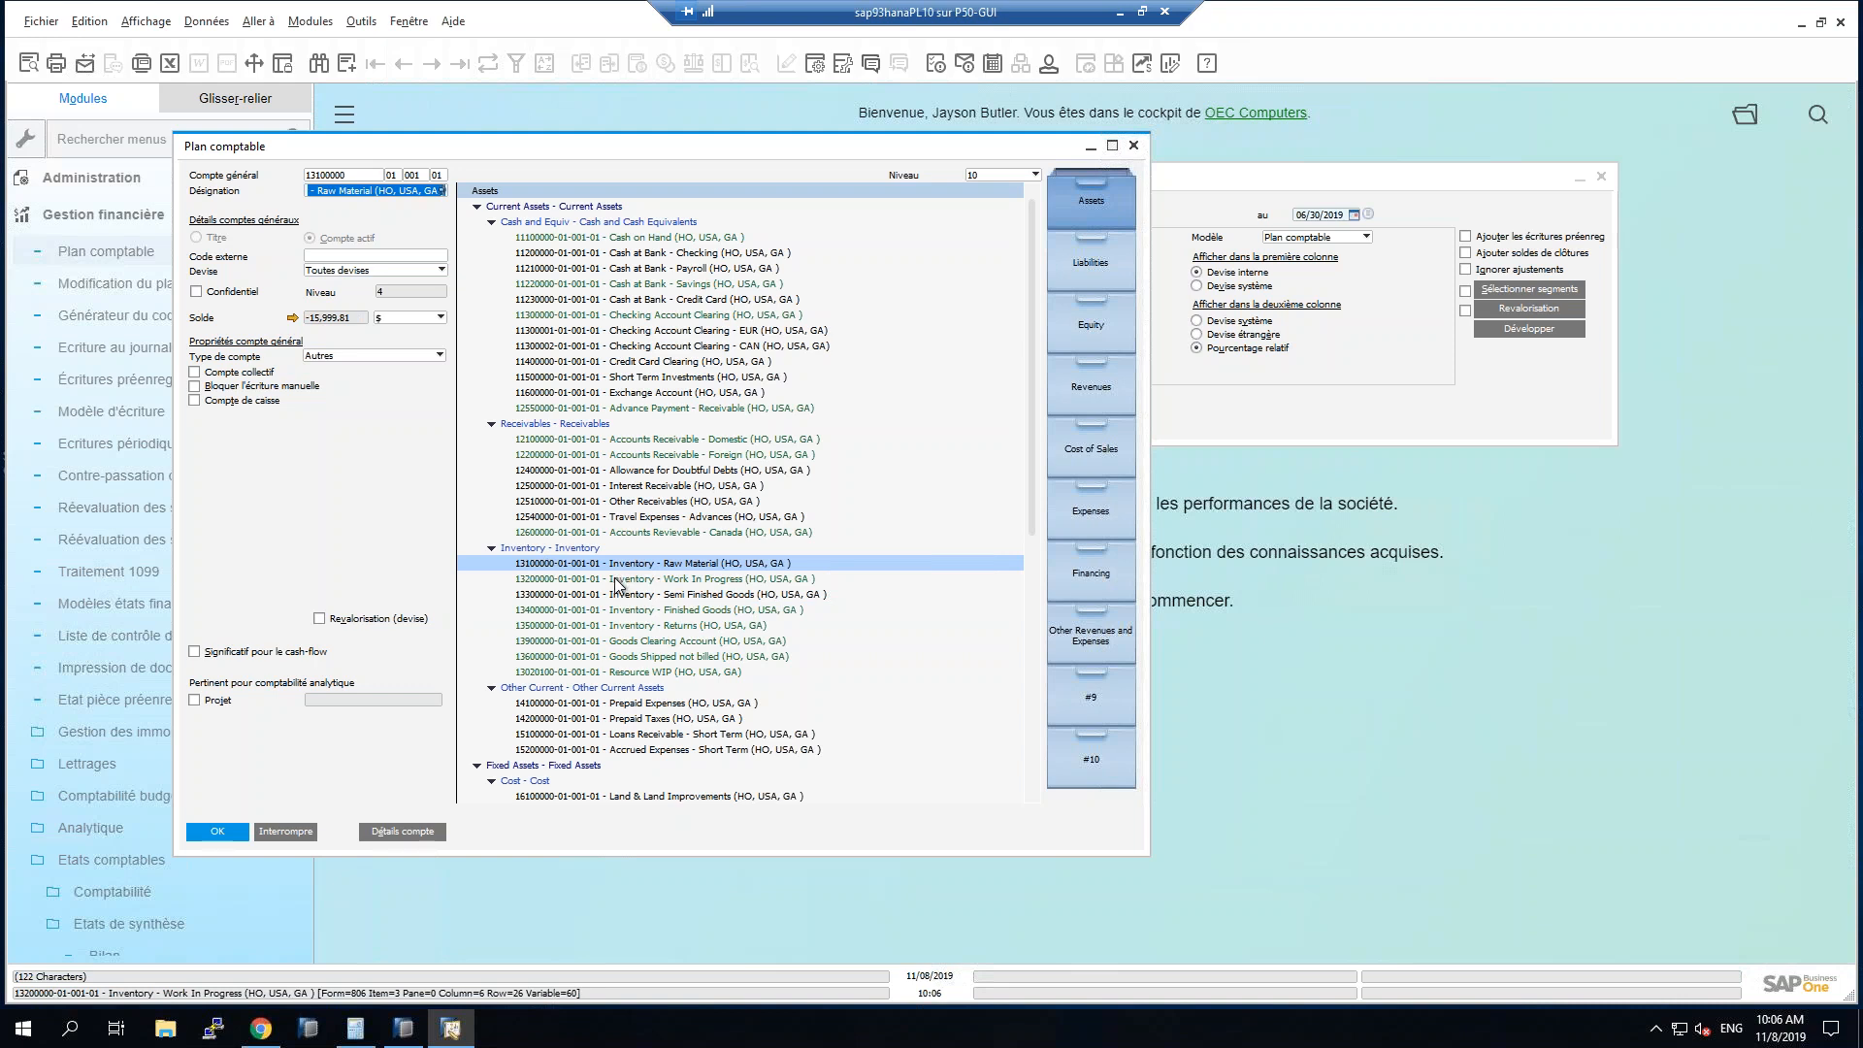
click(621, 609)
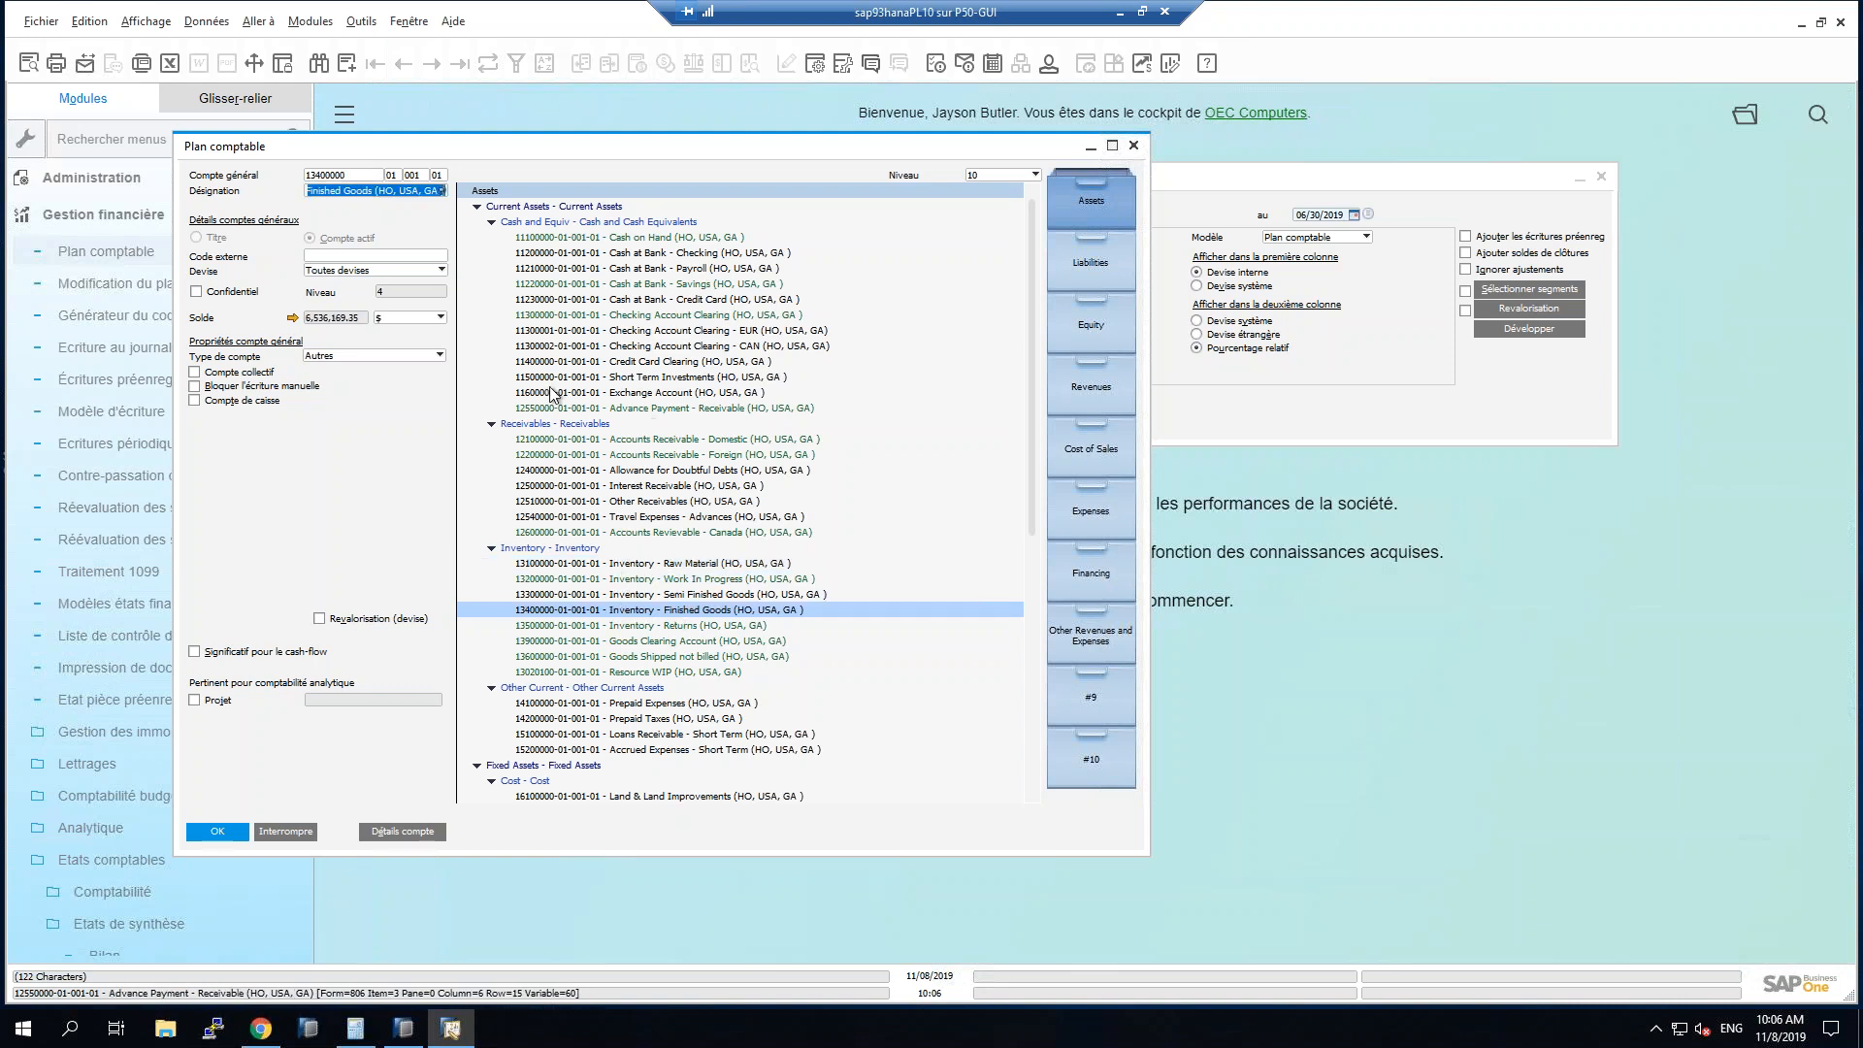
click(293, 318)
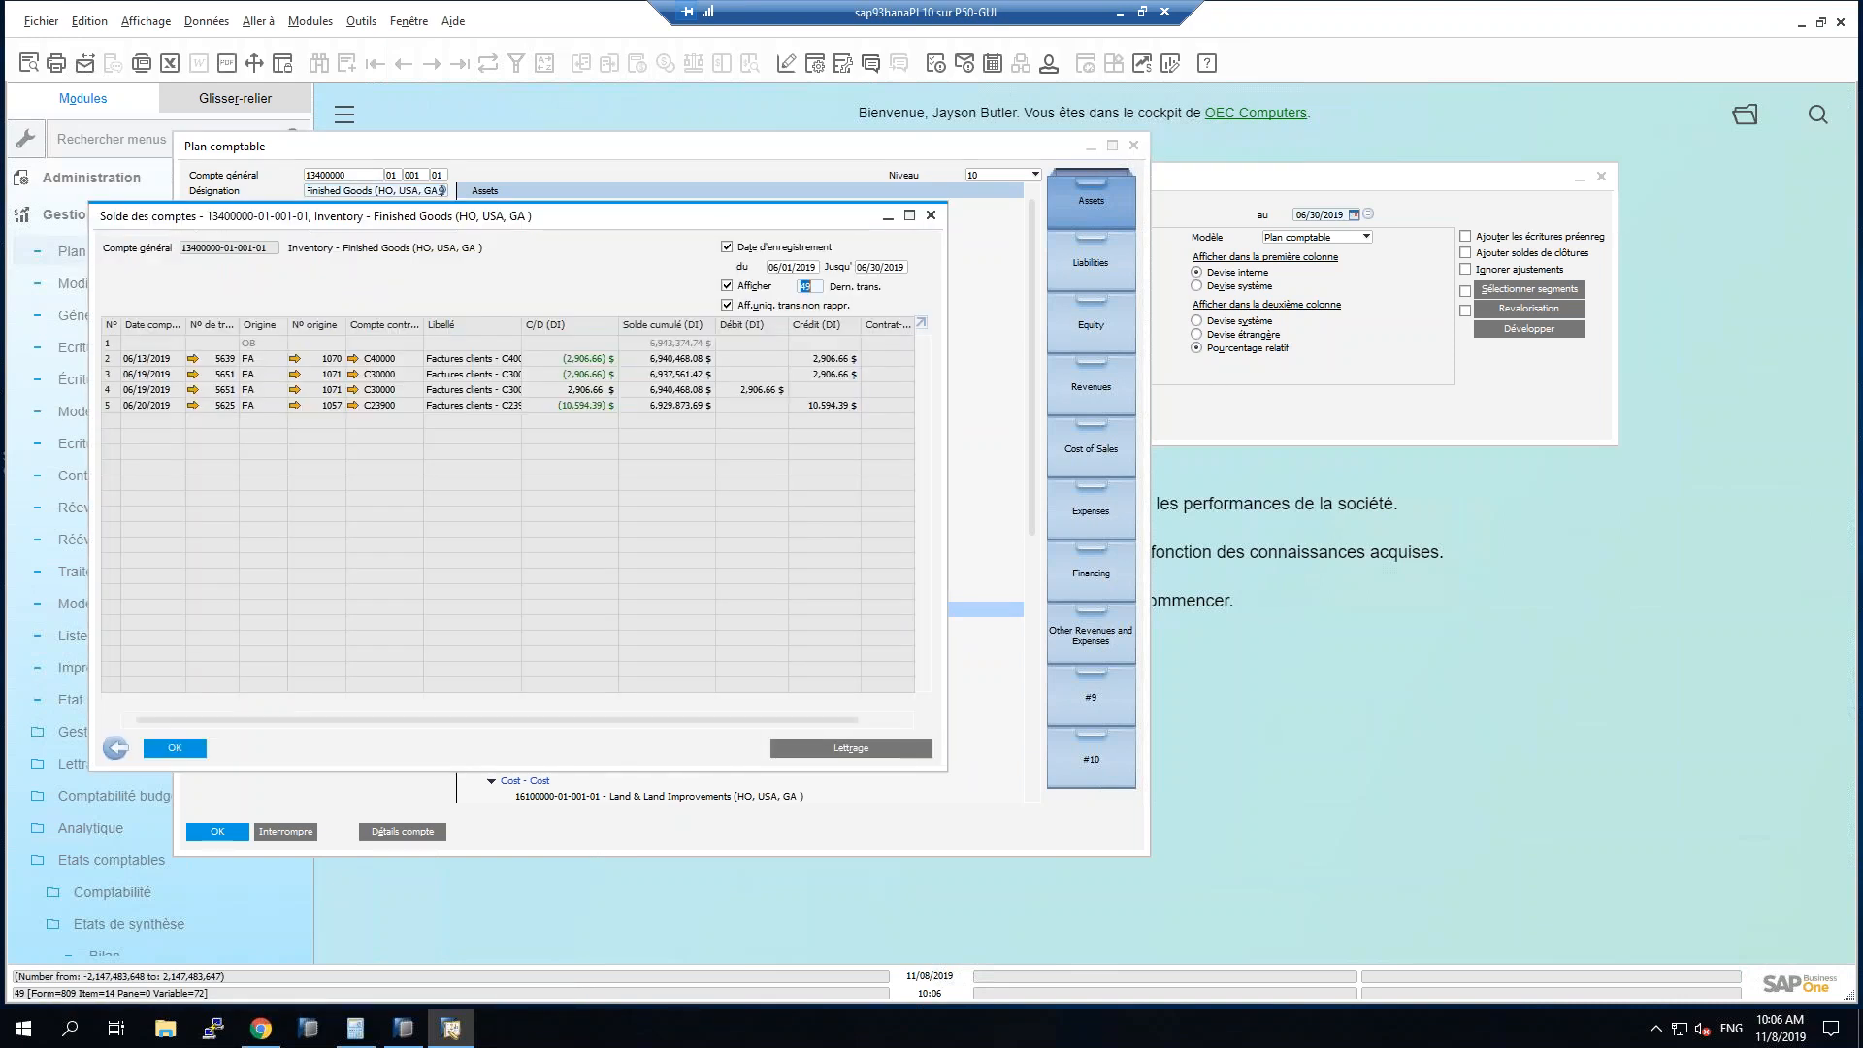
drag(948, 380, 1388, 383)
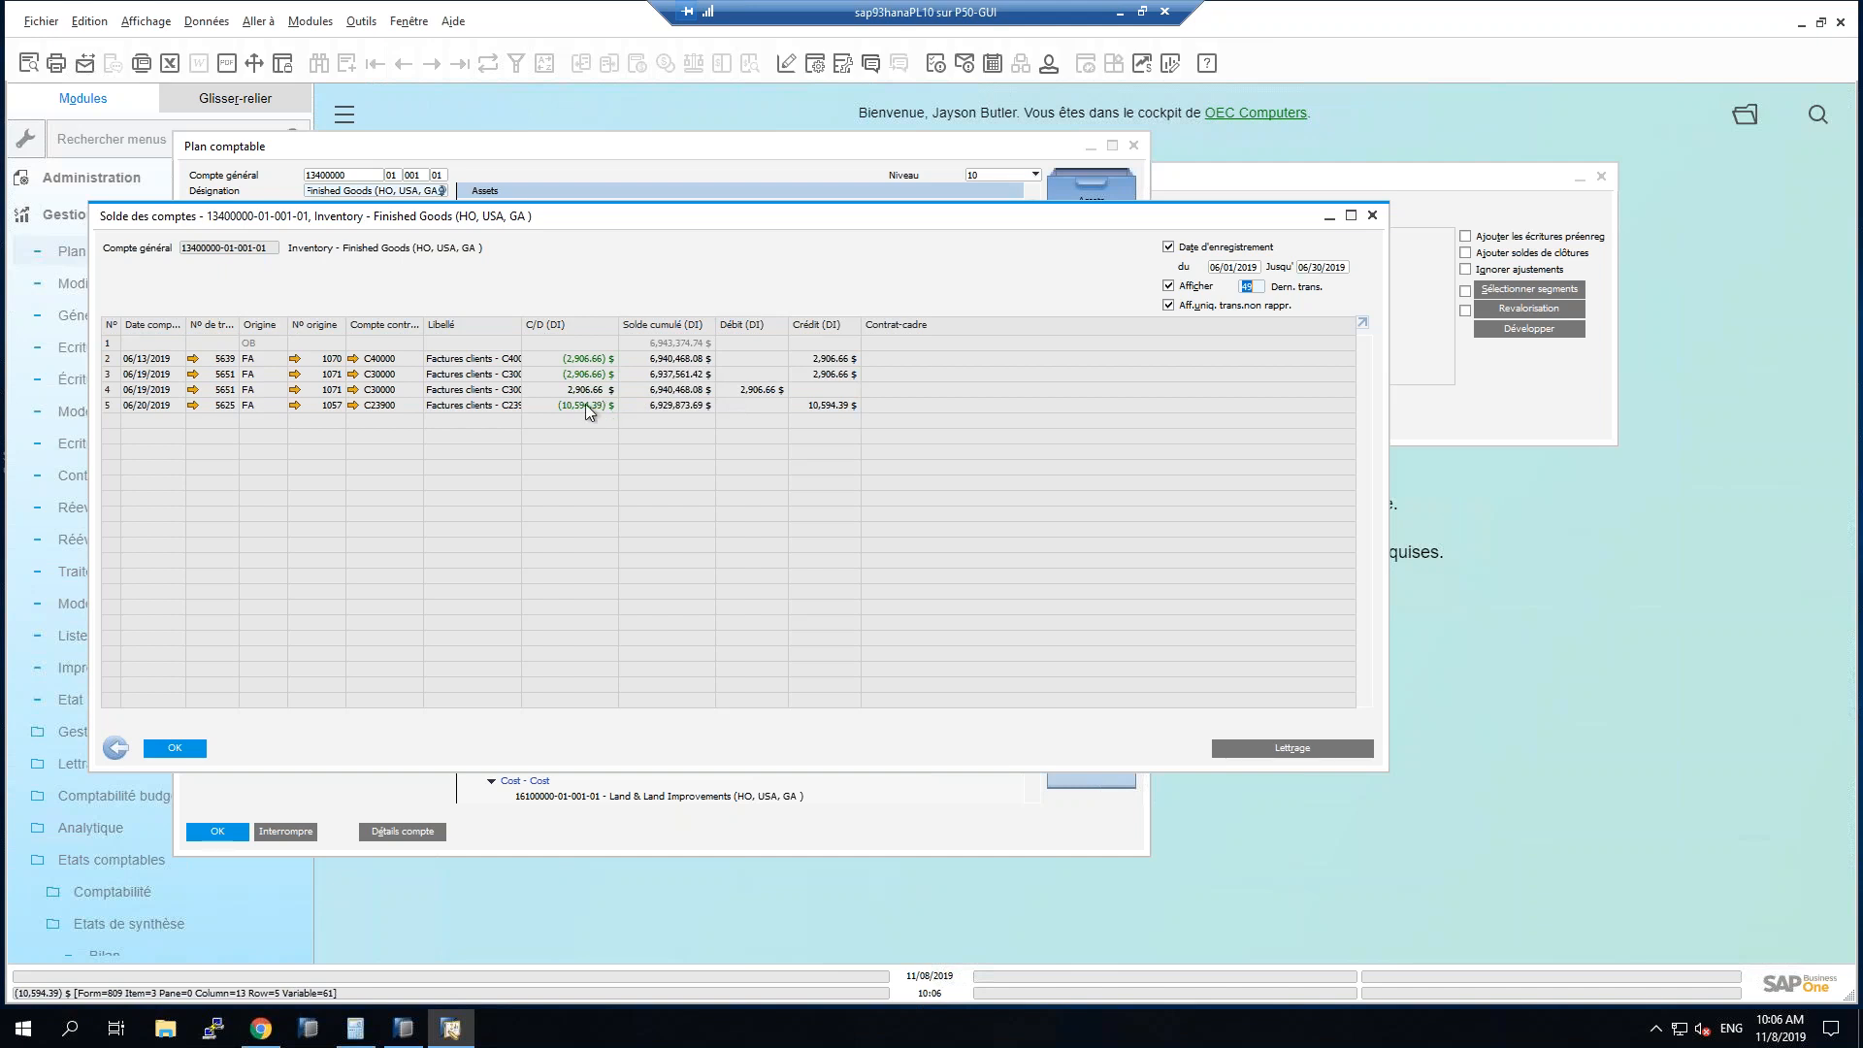
Examine the two opposing 06/19/2019 entries in the Finished Goods account balance and open their source customer invoice.
click(113, 391)
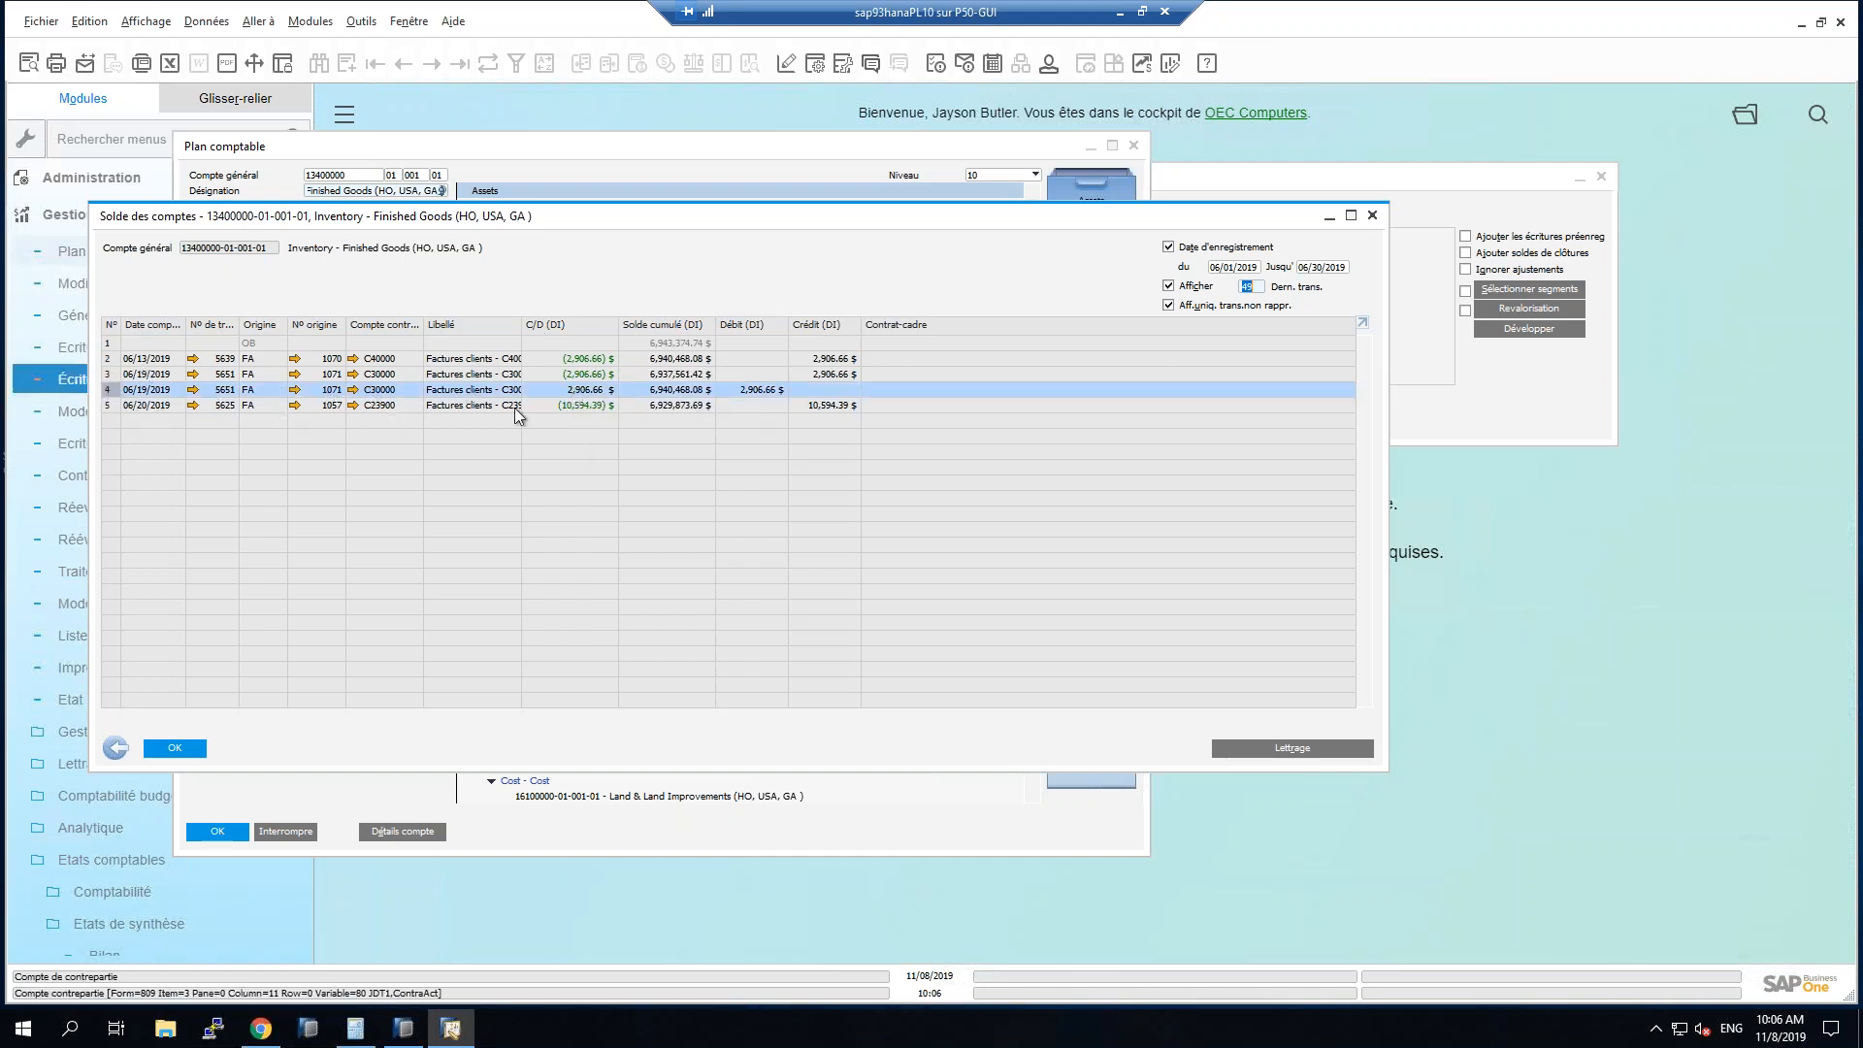
key(Up)
key(Down)
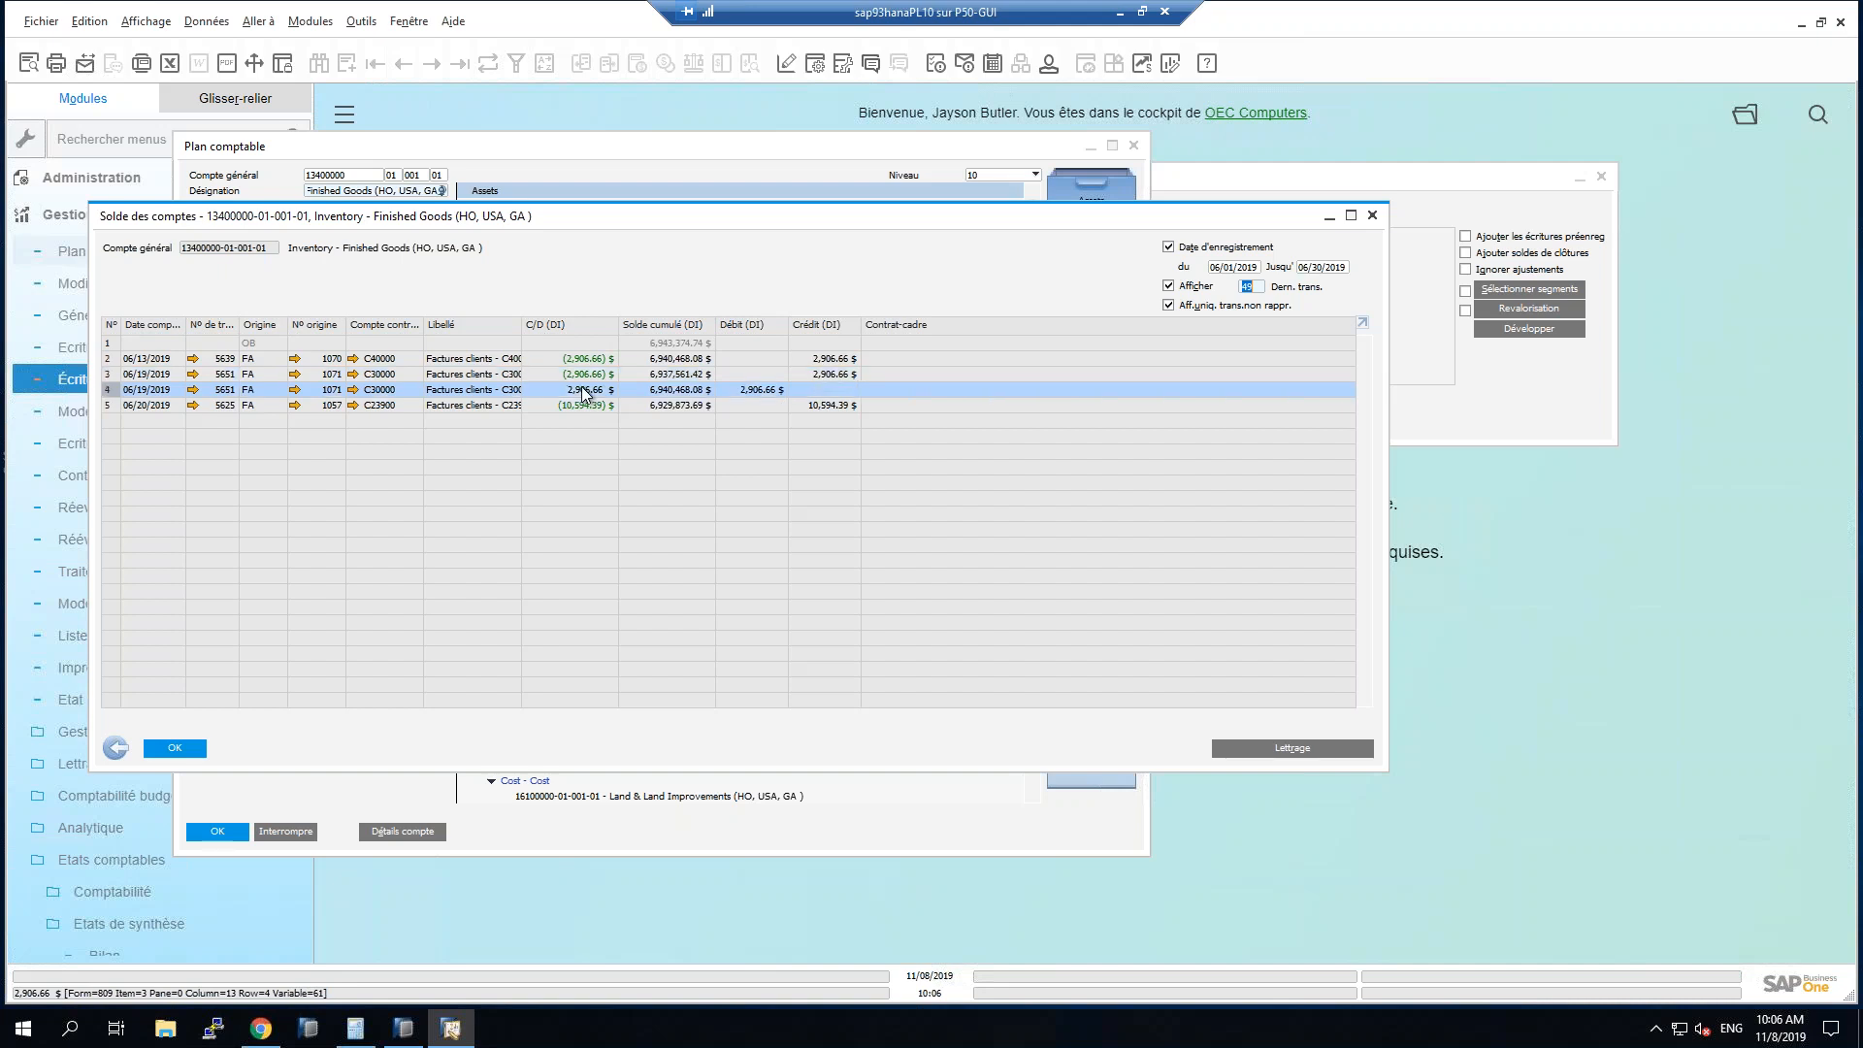
key(Up)
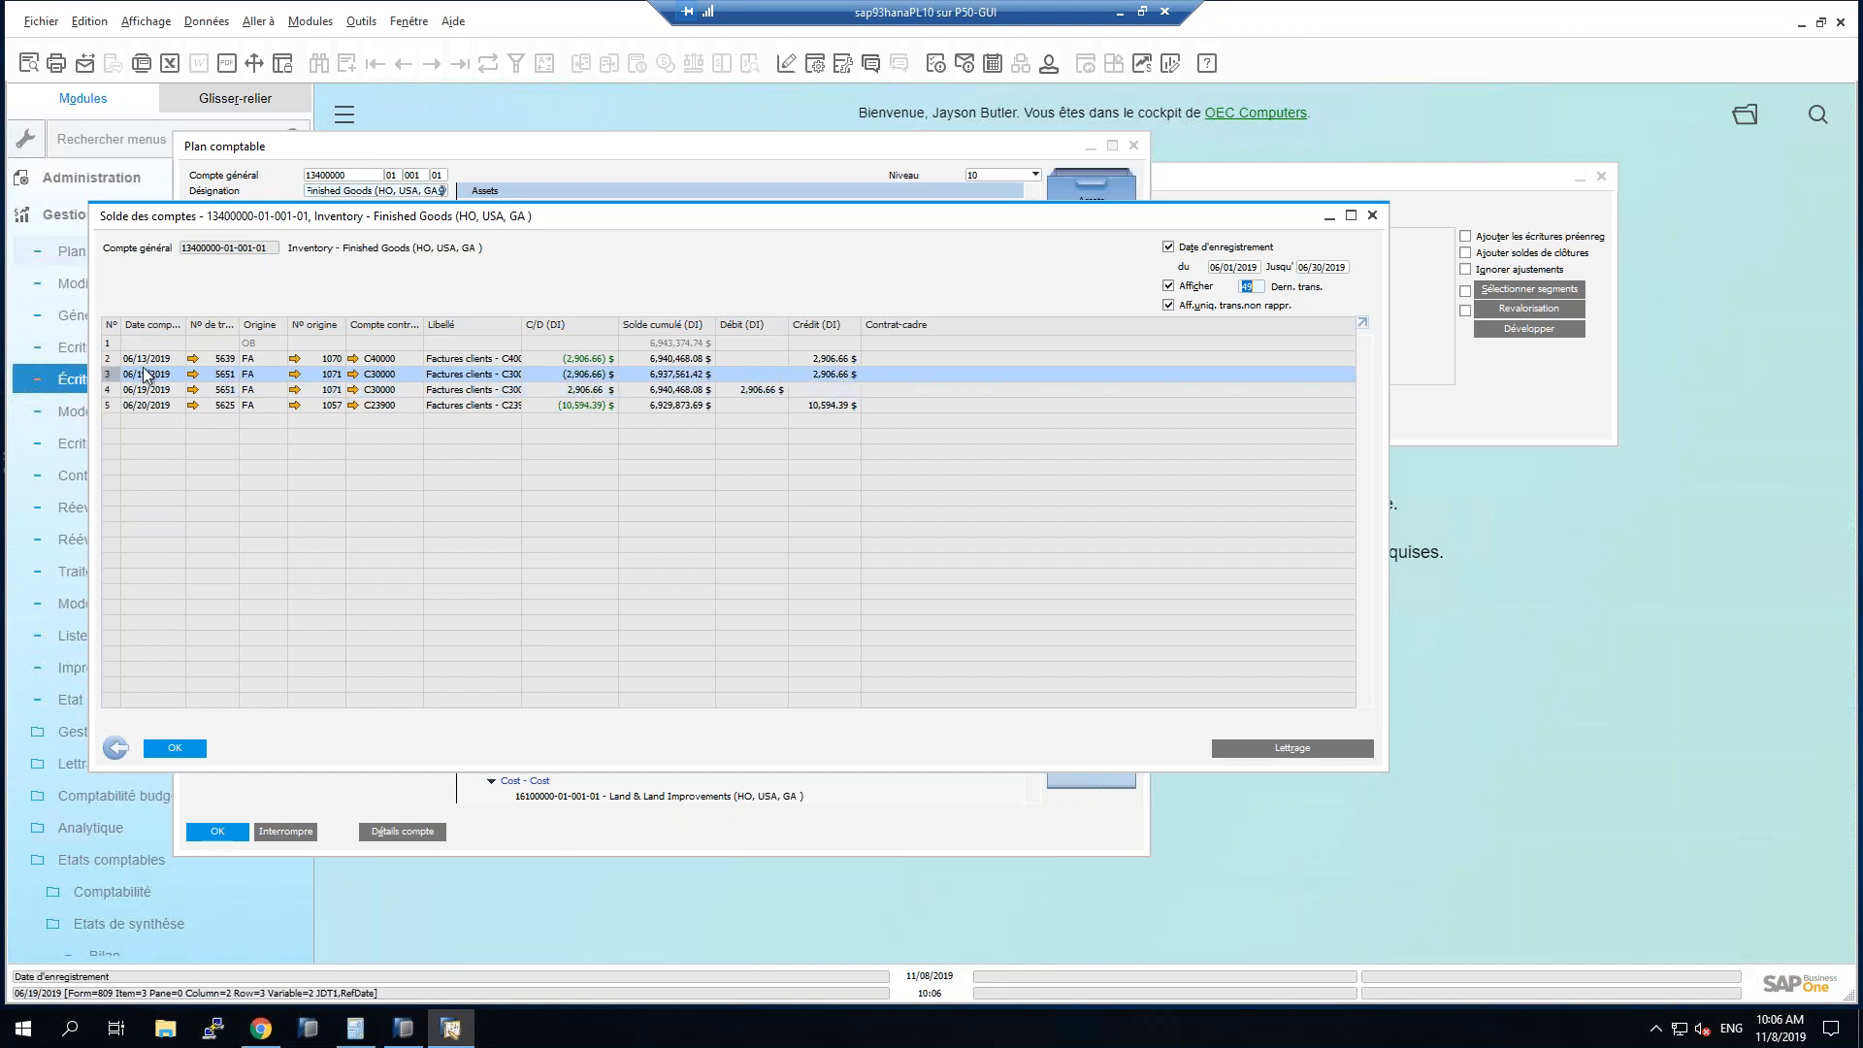
click(115, 390)
key(Up)
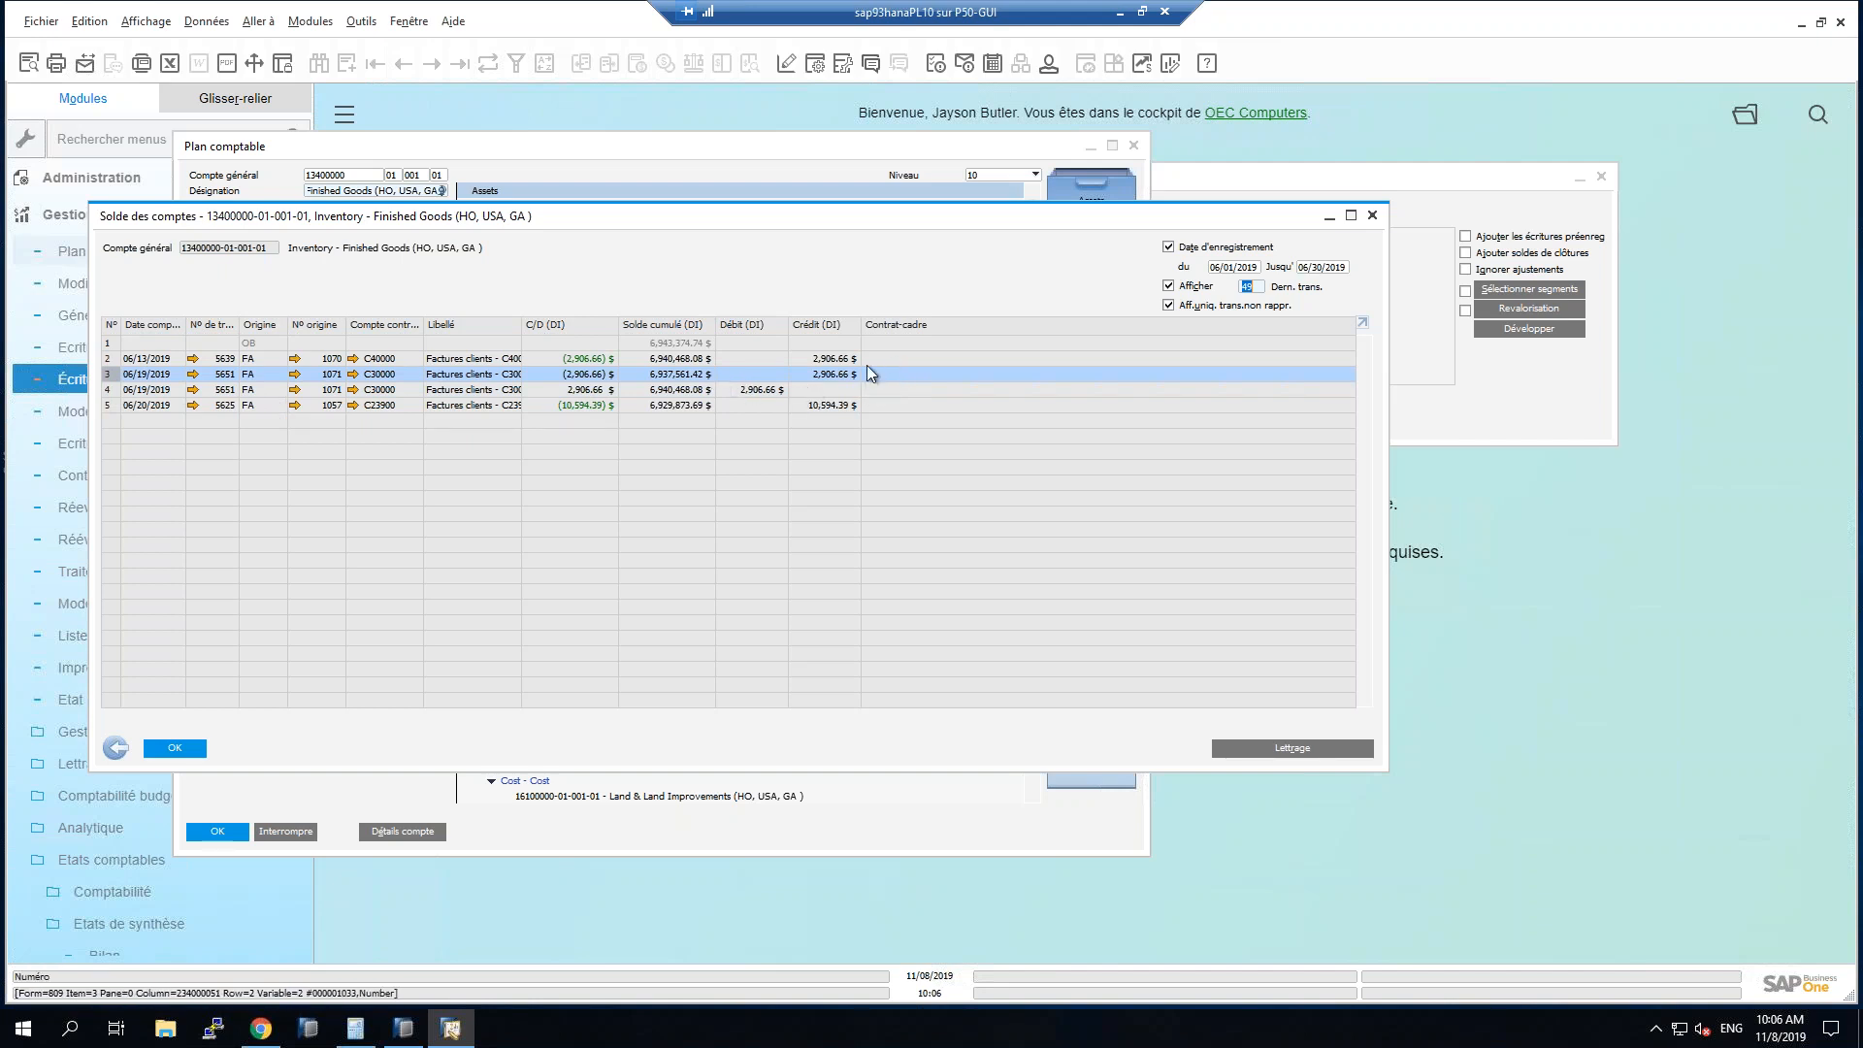
click(115, 390)
key(Up)
click(116, 390)
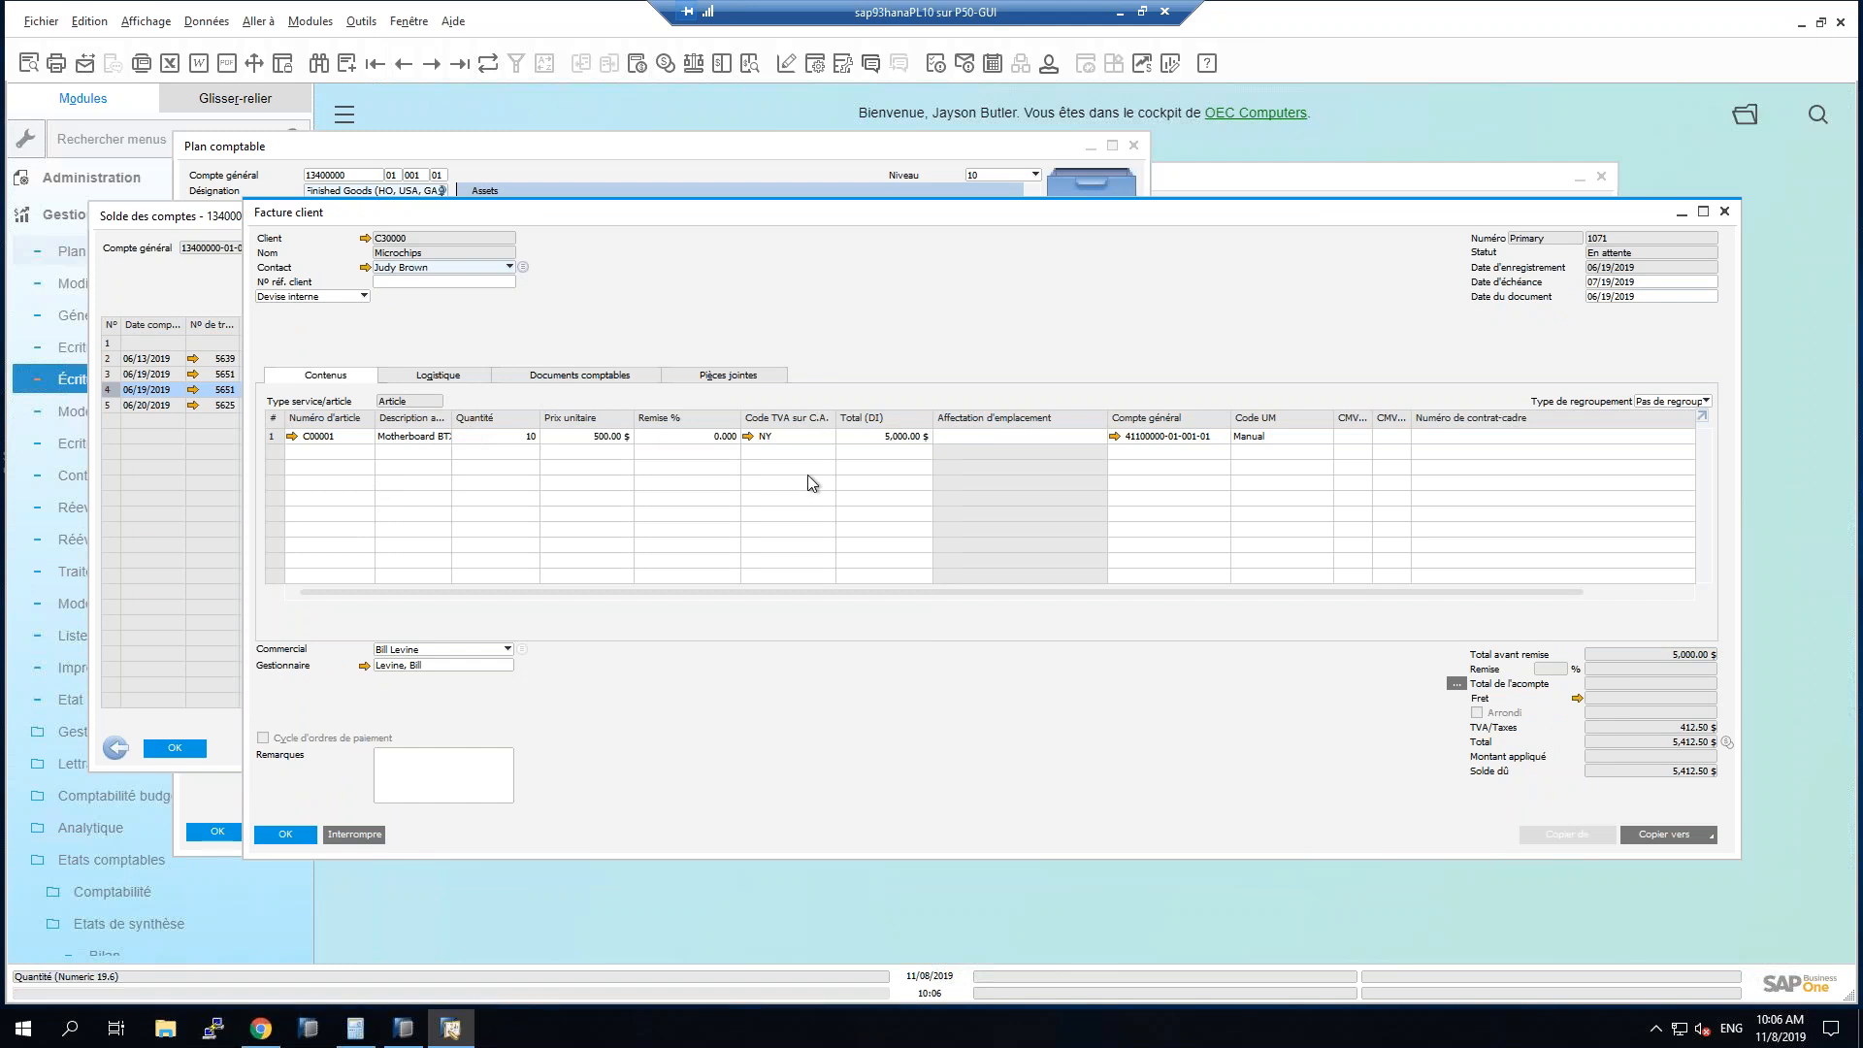
Display the customer invoice's journal entry, check its Inventory - Finished Goods lines and return to the invoice.
right_click(1017, 352)
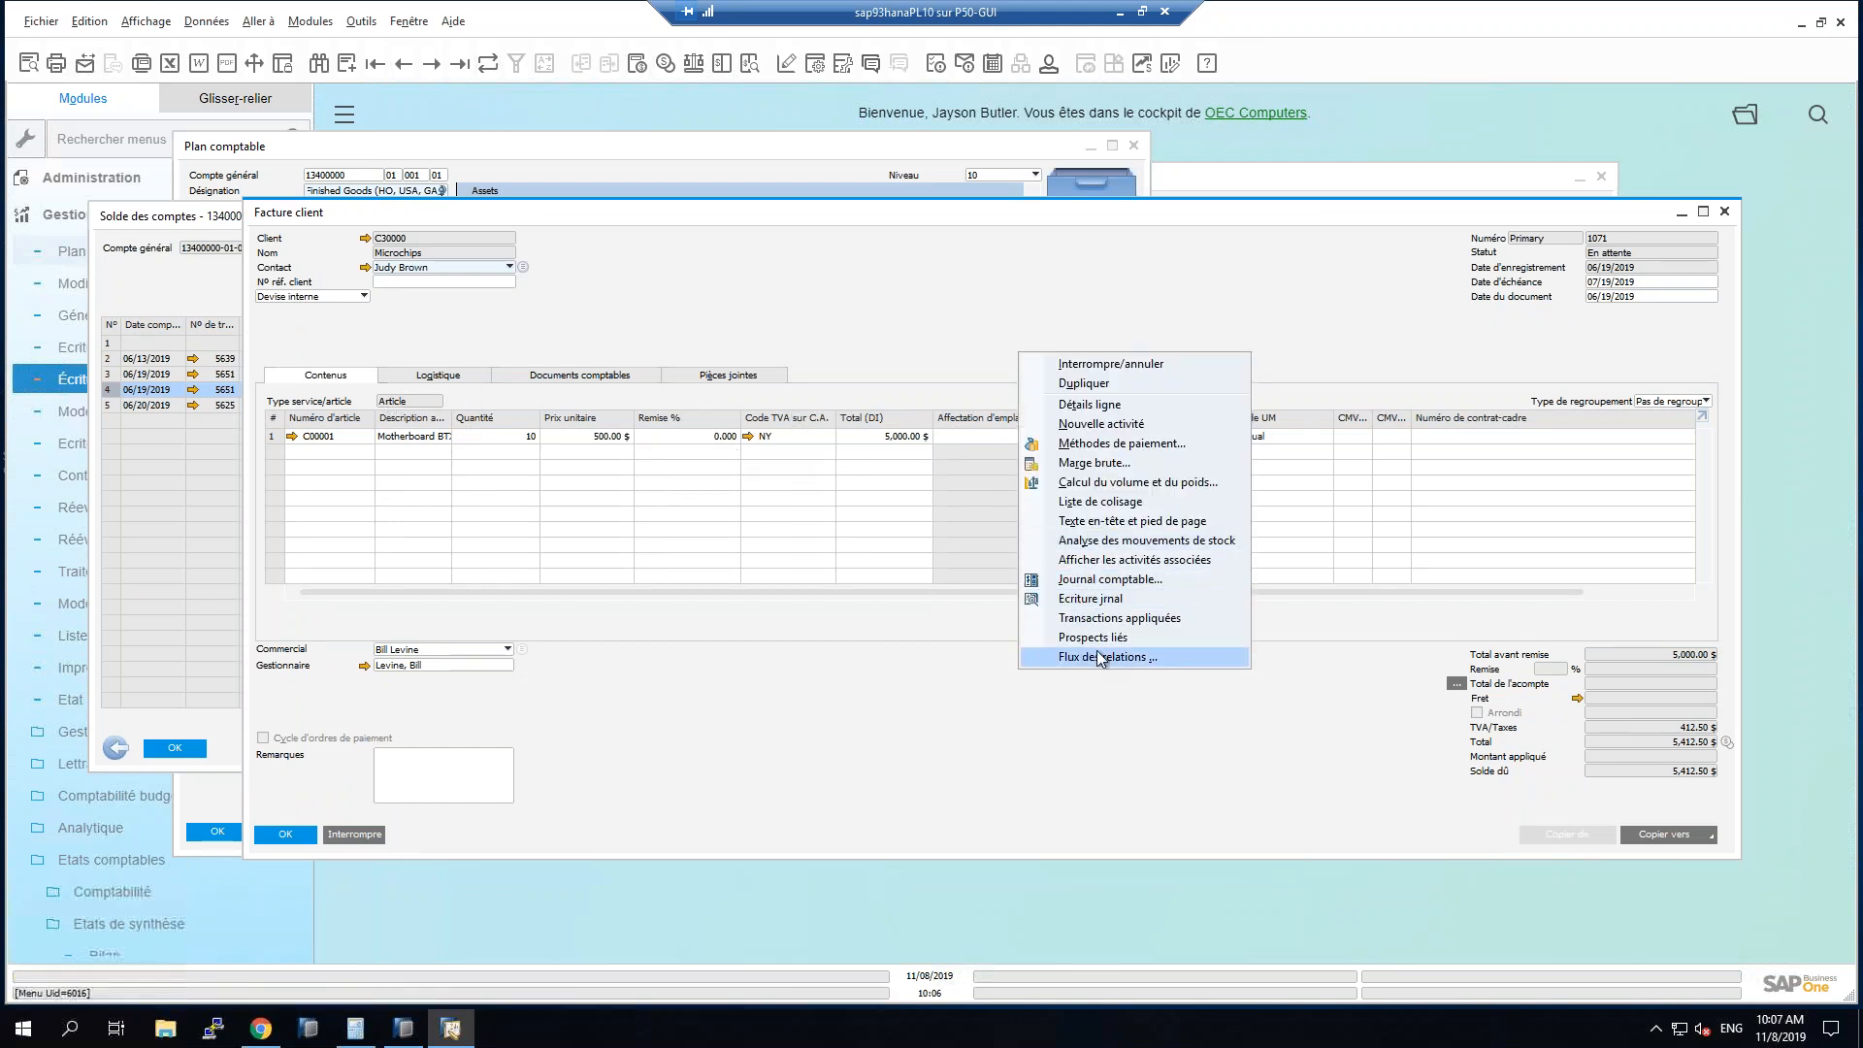
click(1141, 601)
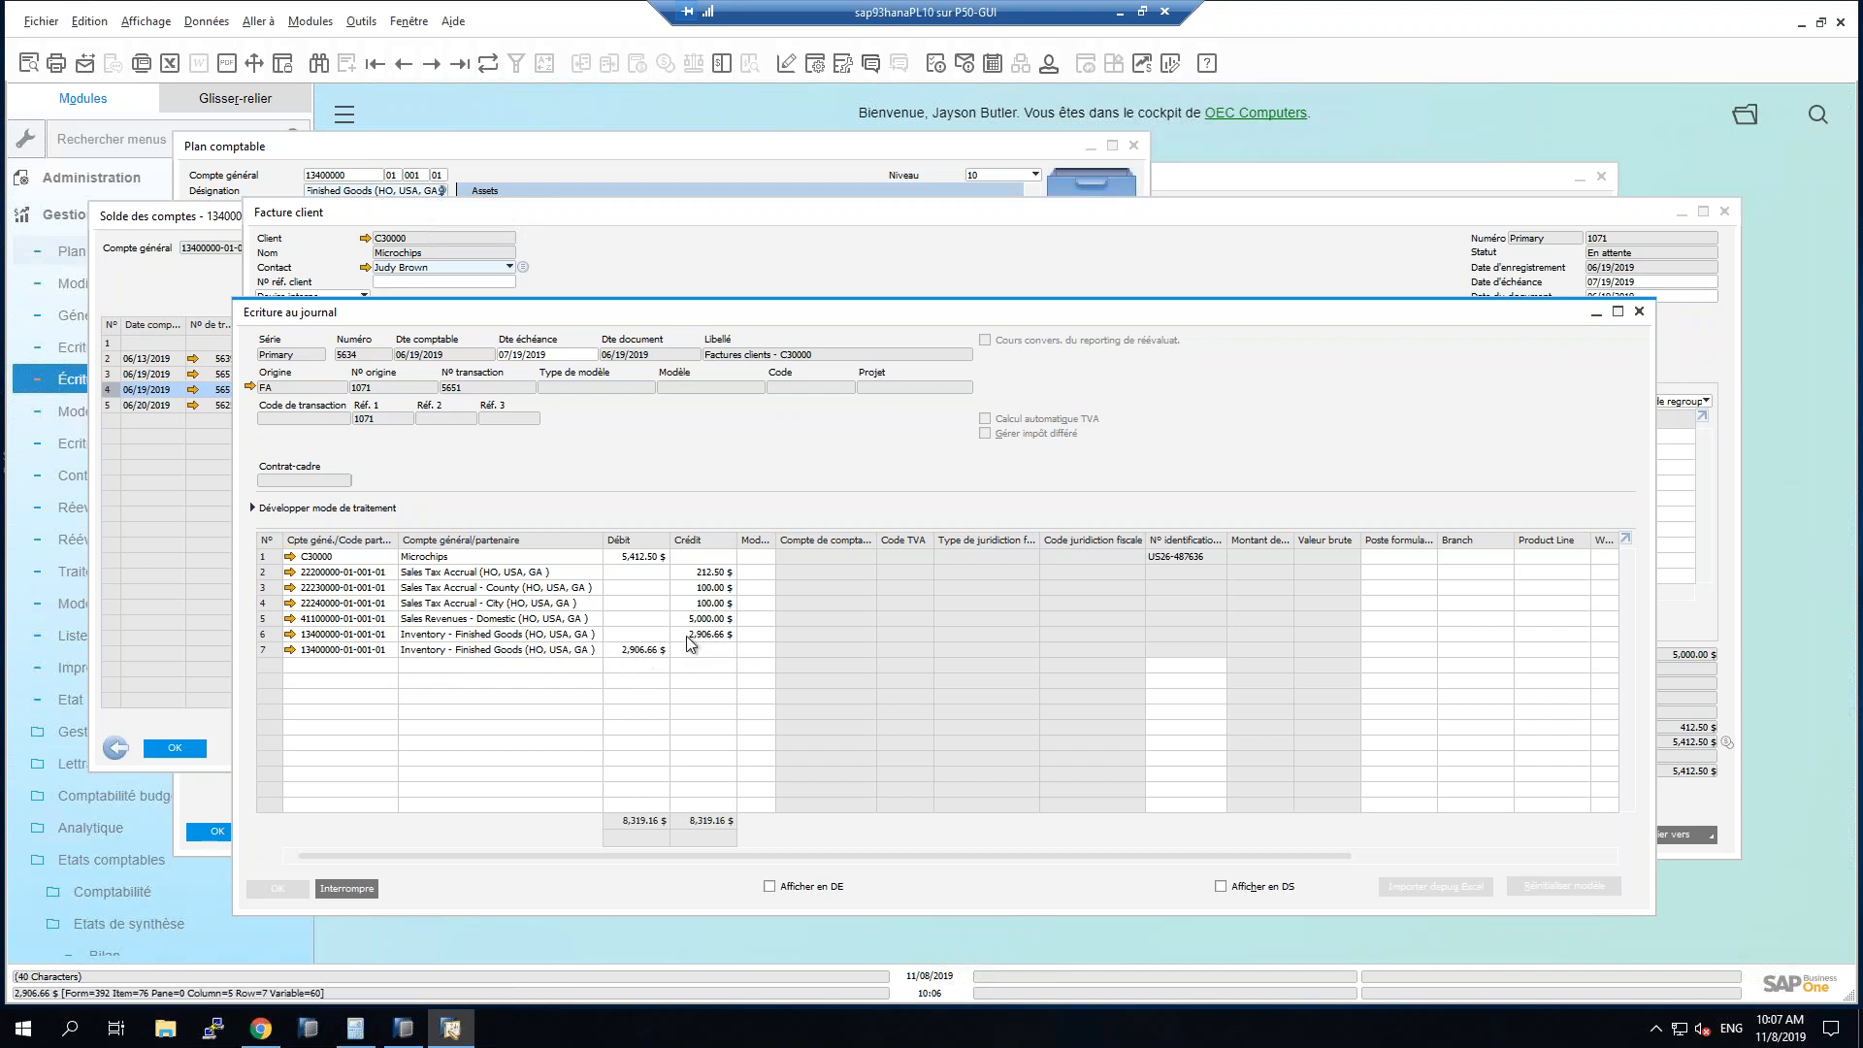
click(355, 887)
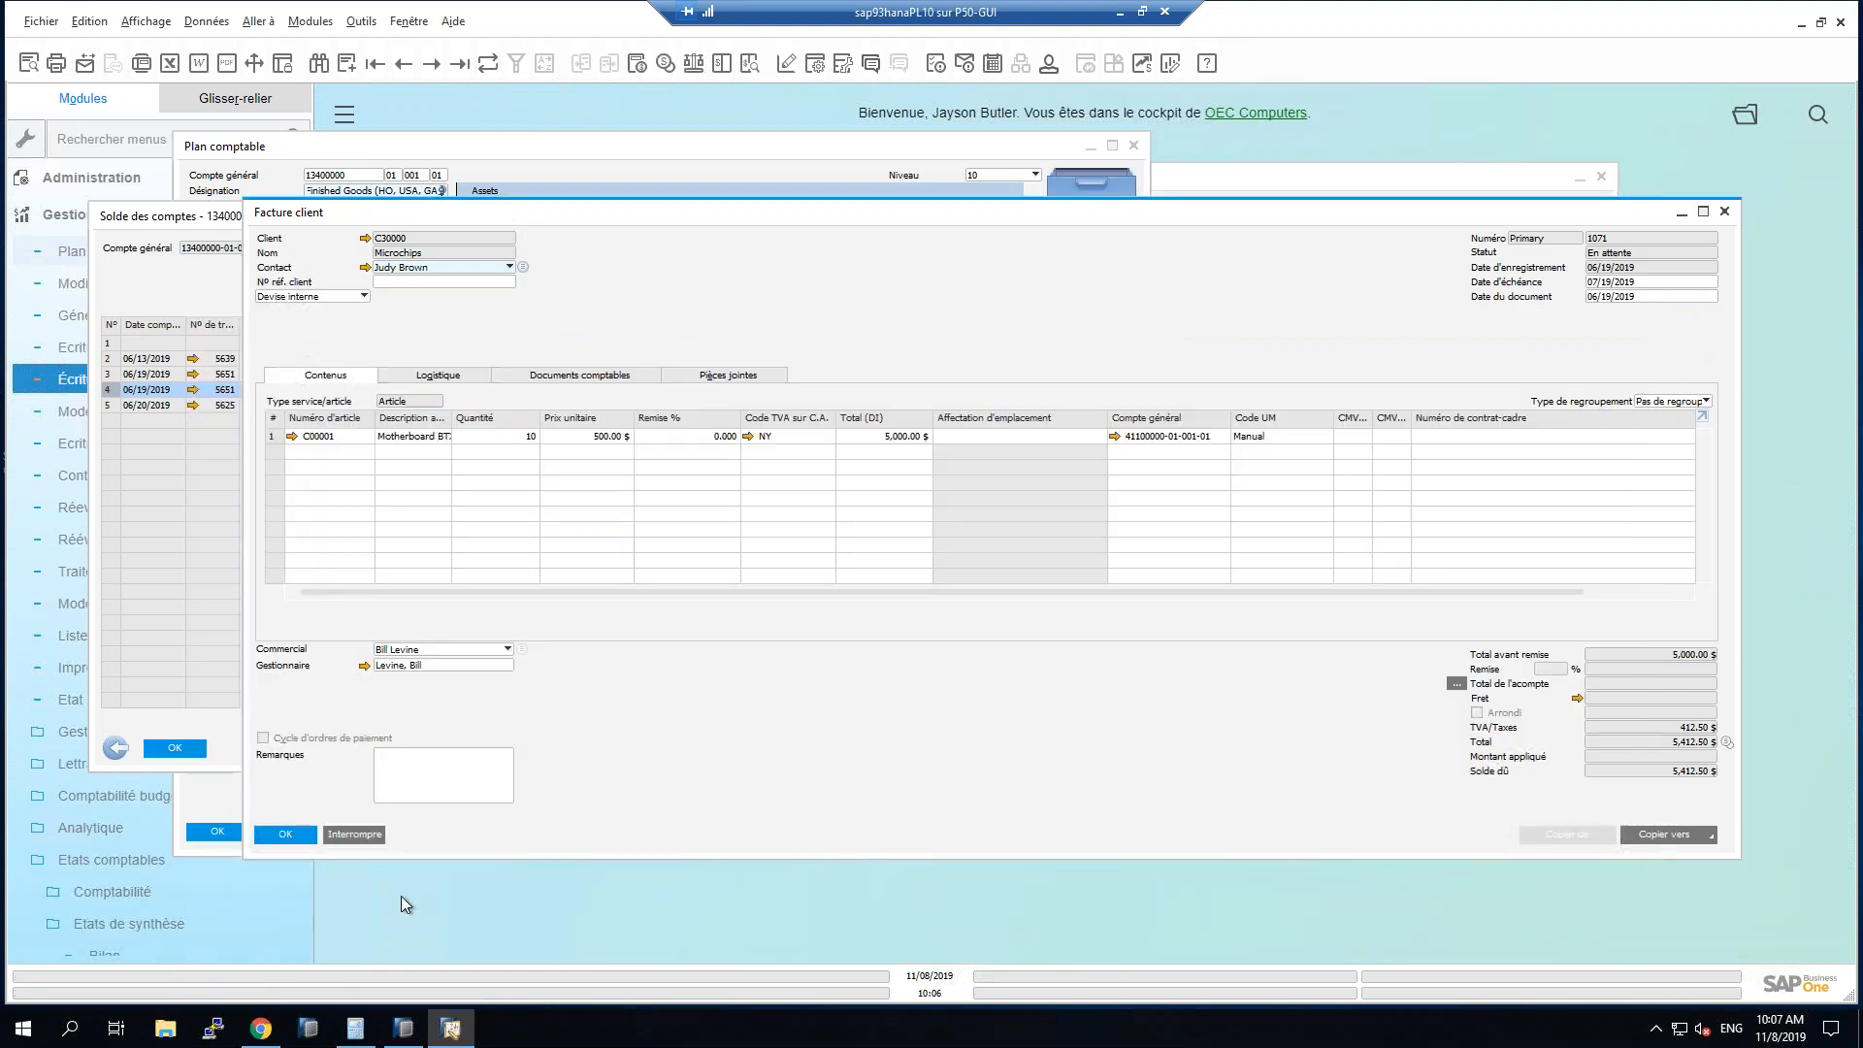
Check how item C00001's general accounts are defined in its stock data and display the accounting settings of its Items group.
click(293, 436)
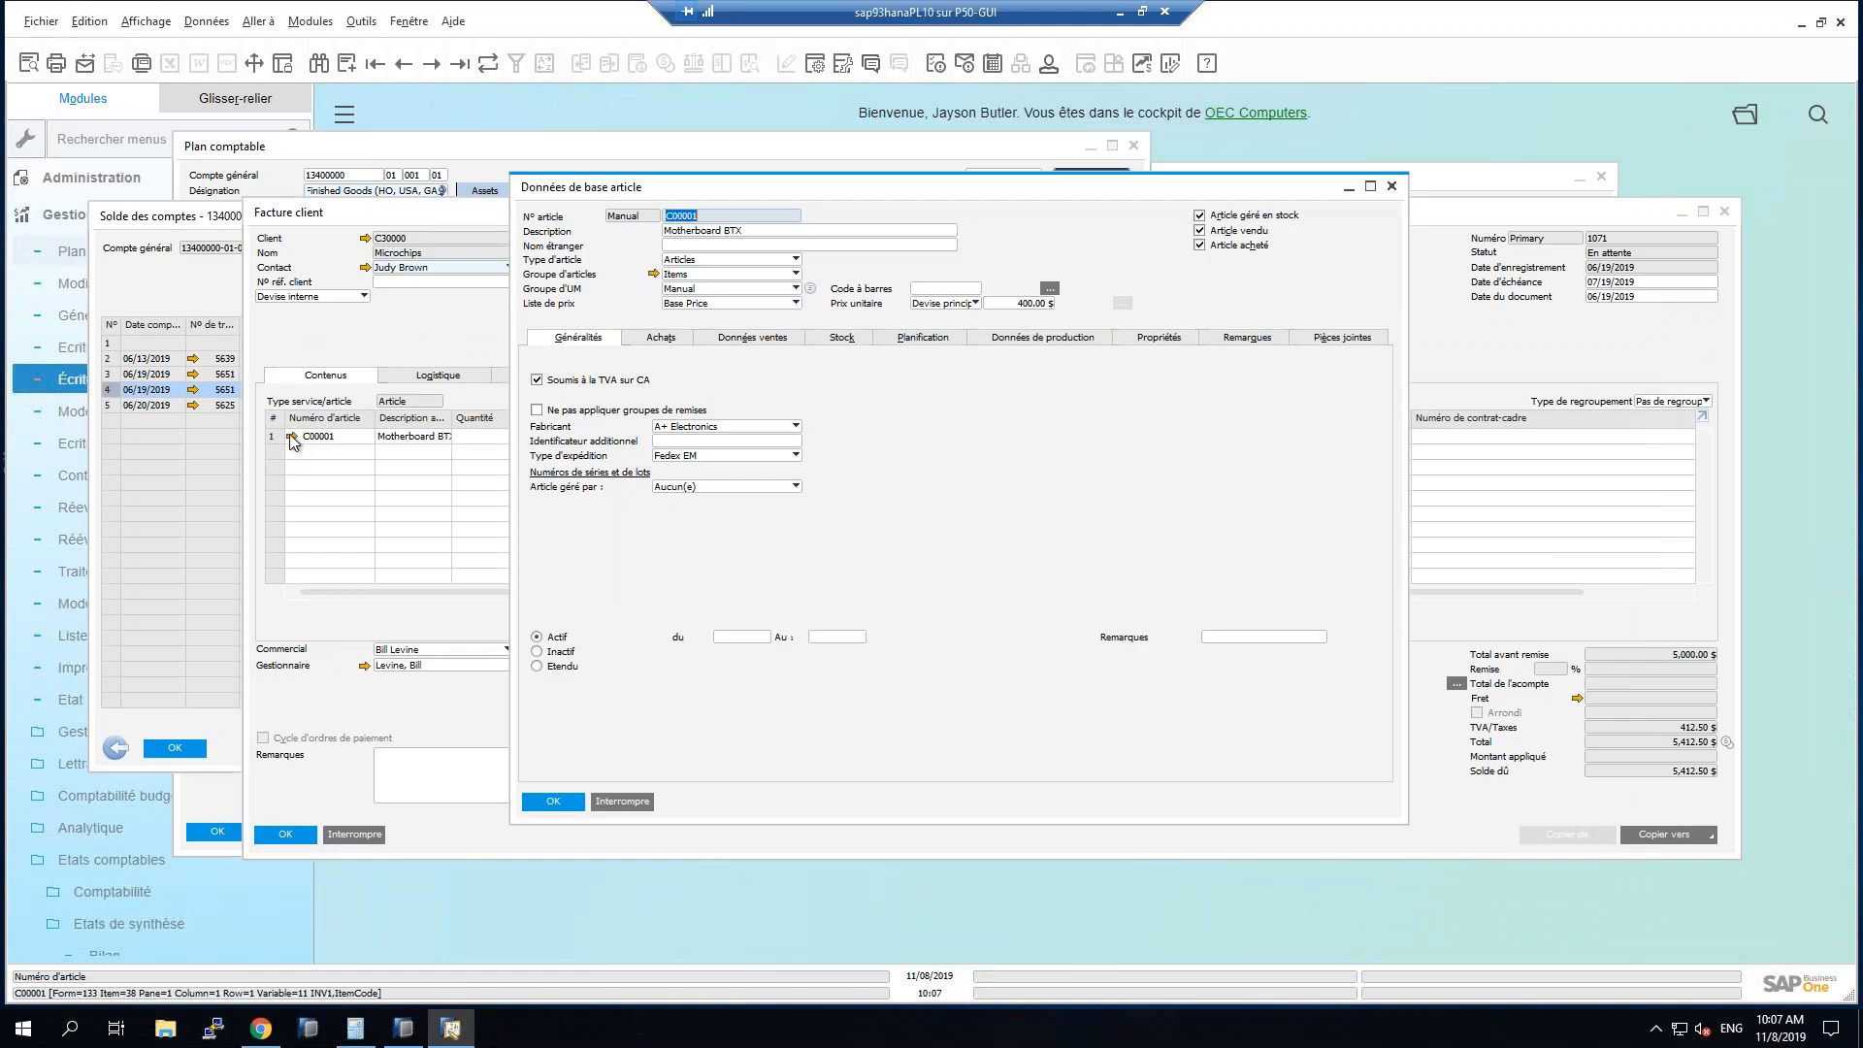
click(844, 341)
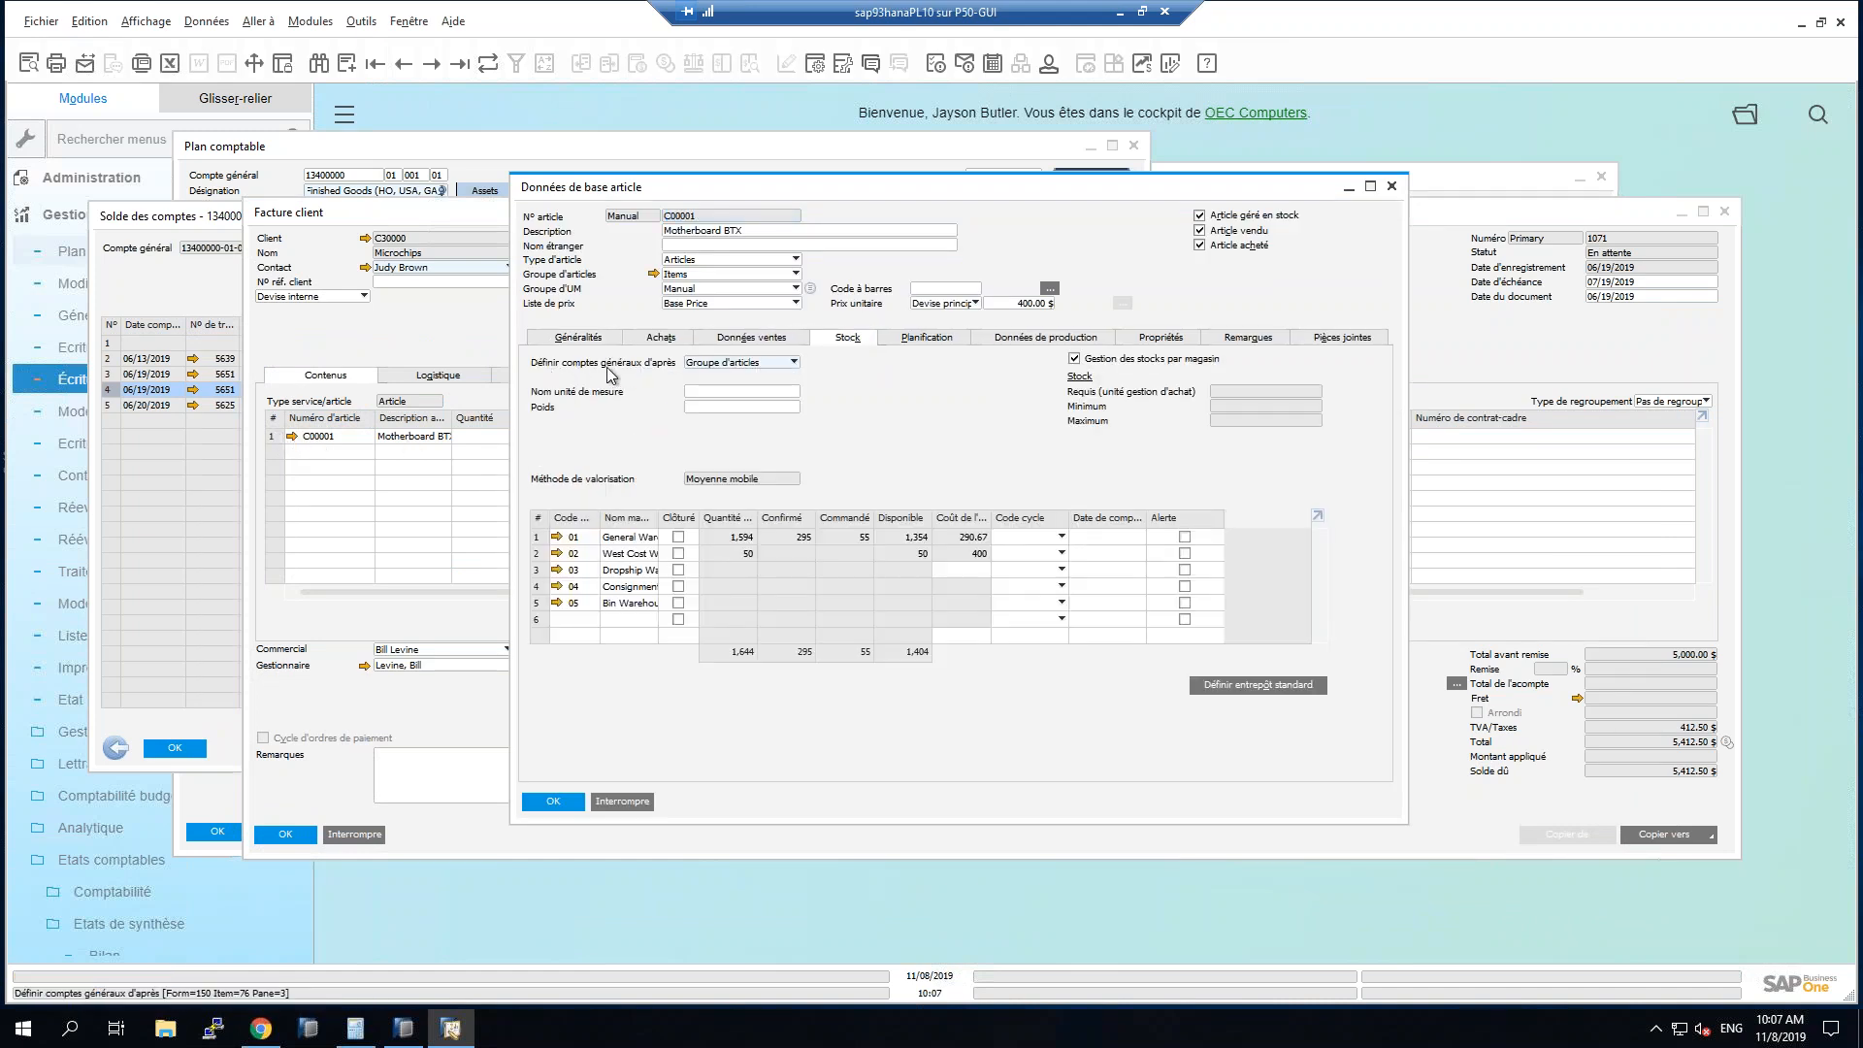
click(700, 367)
click(718, 377)
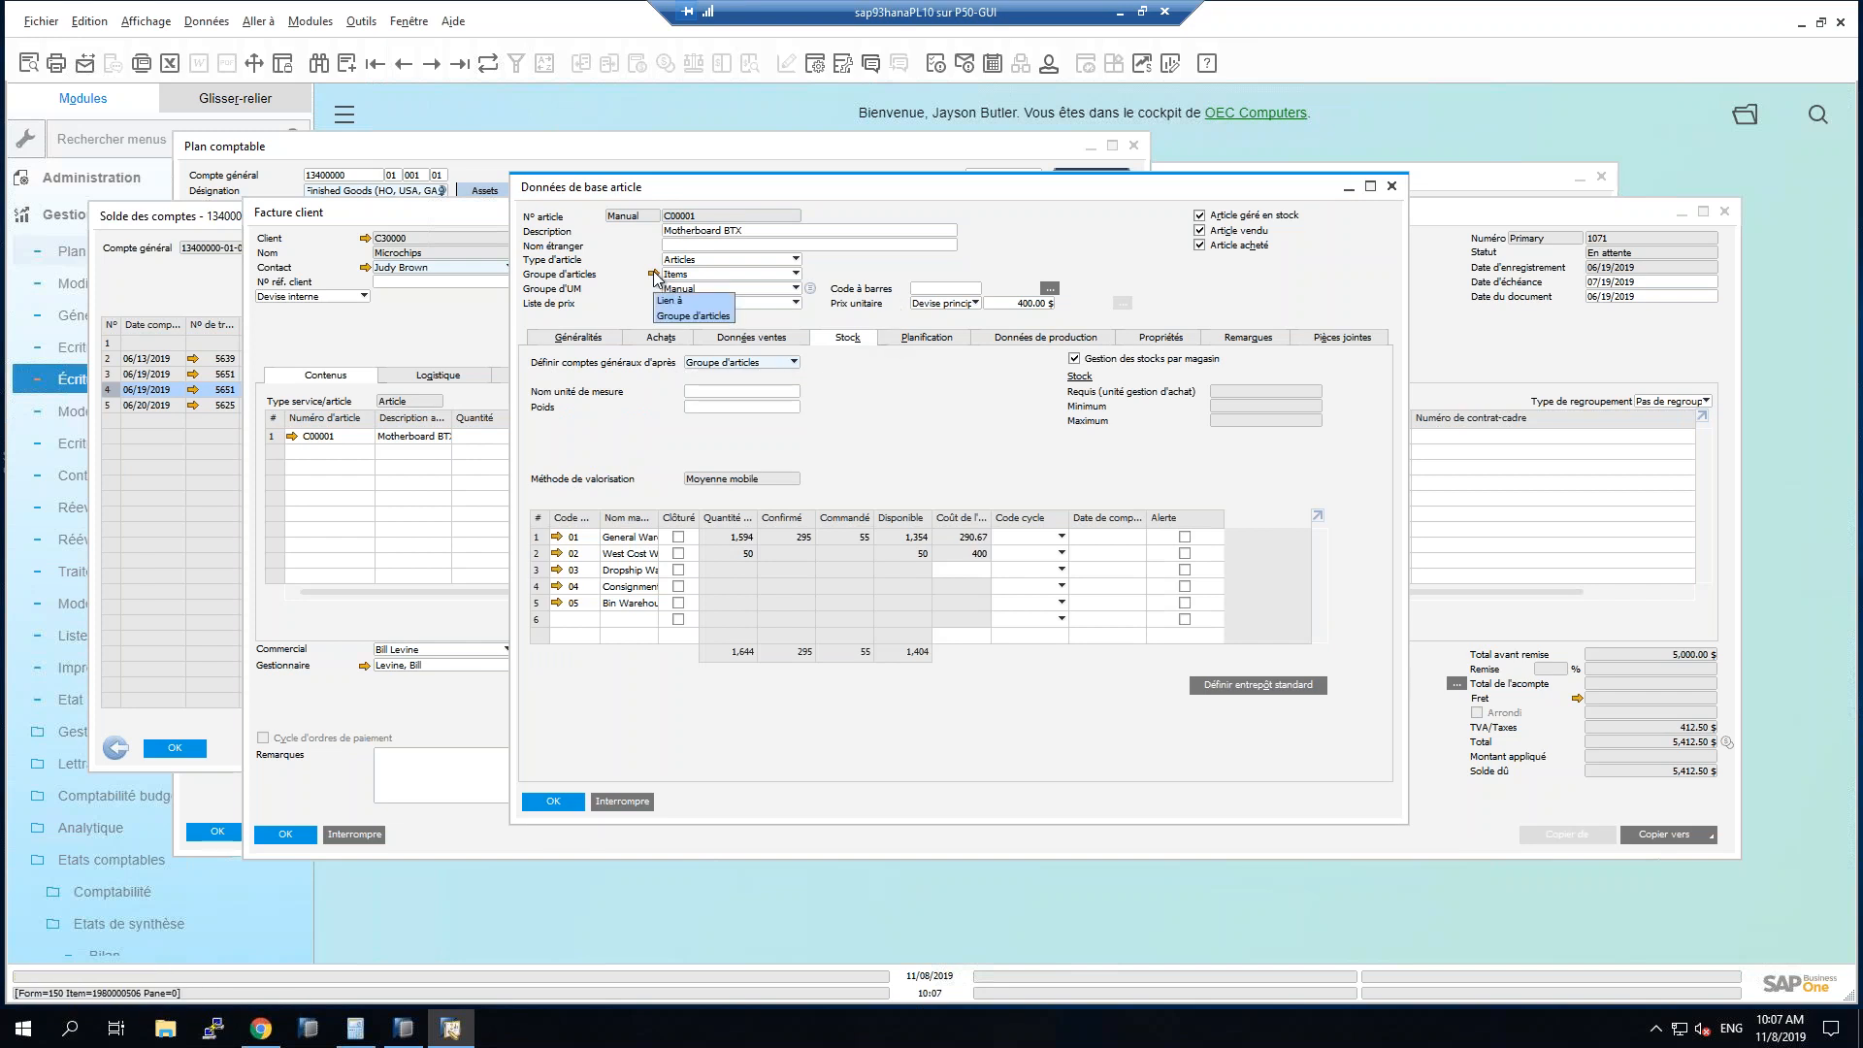
click(653, 275)
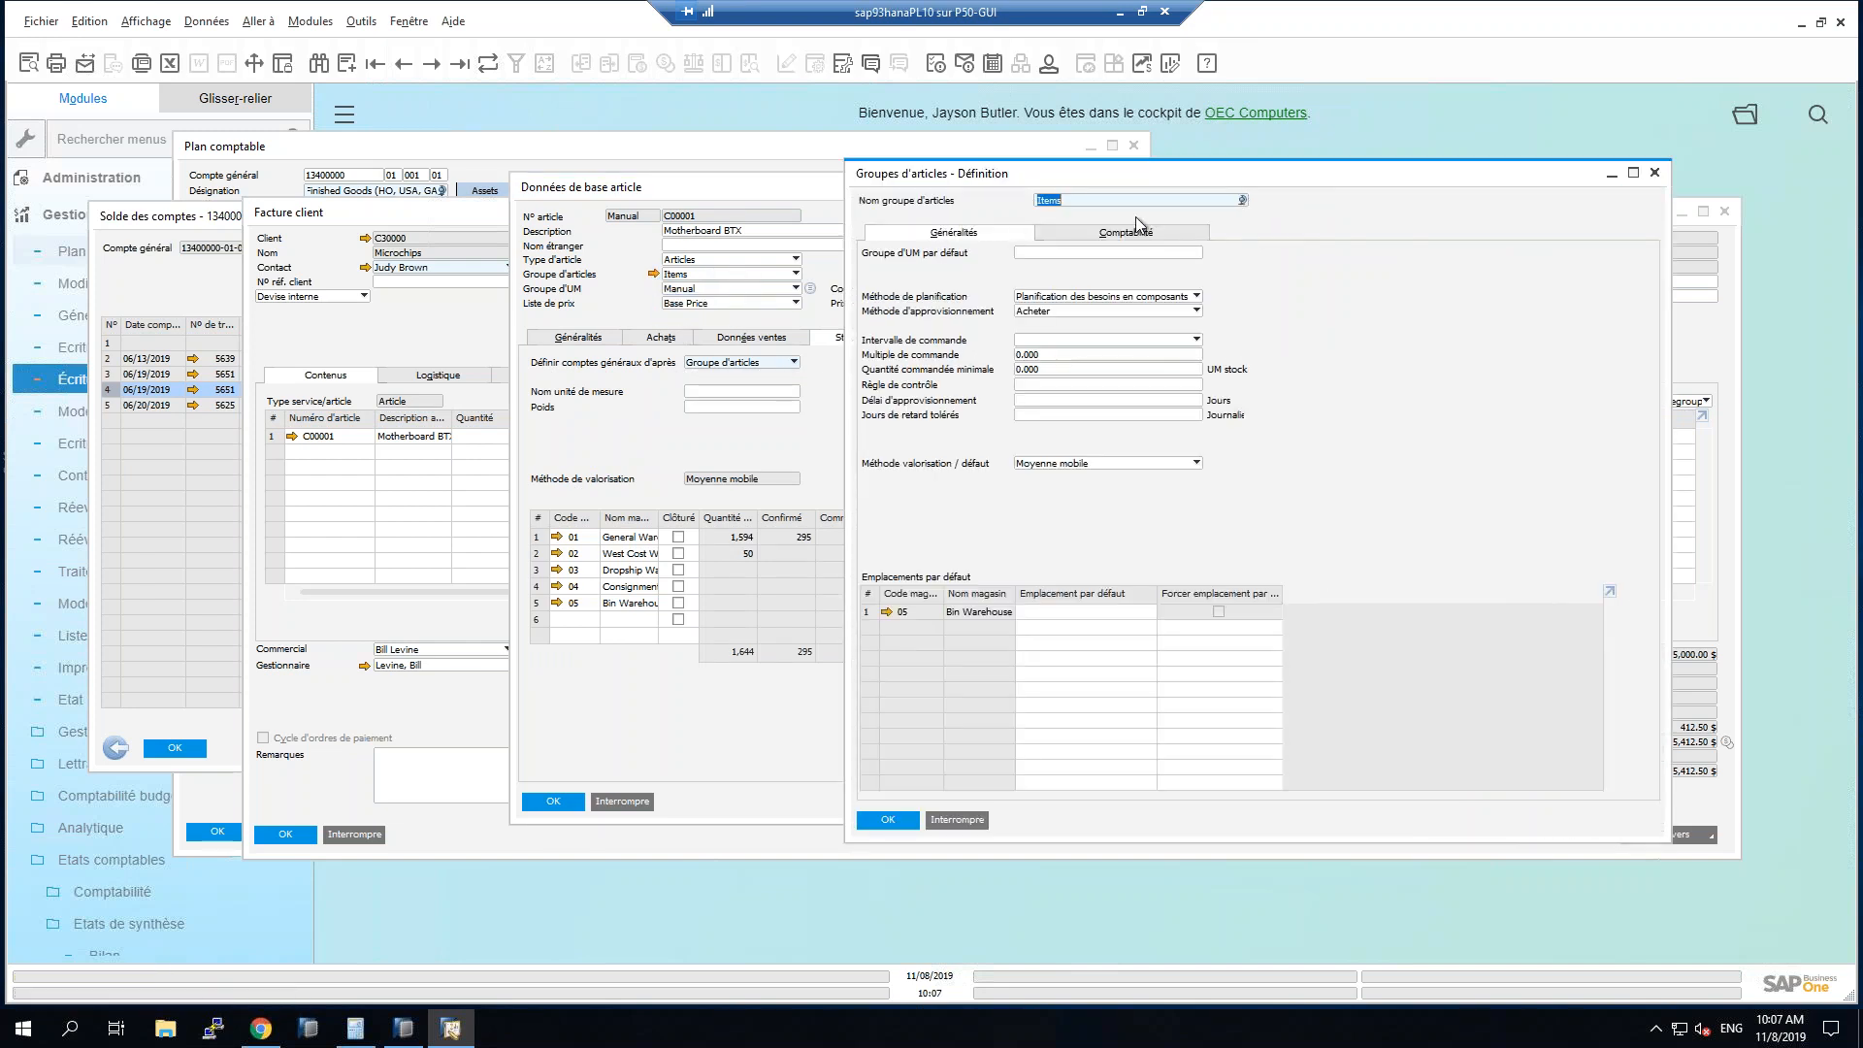
click(1109, 237)
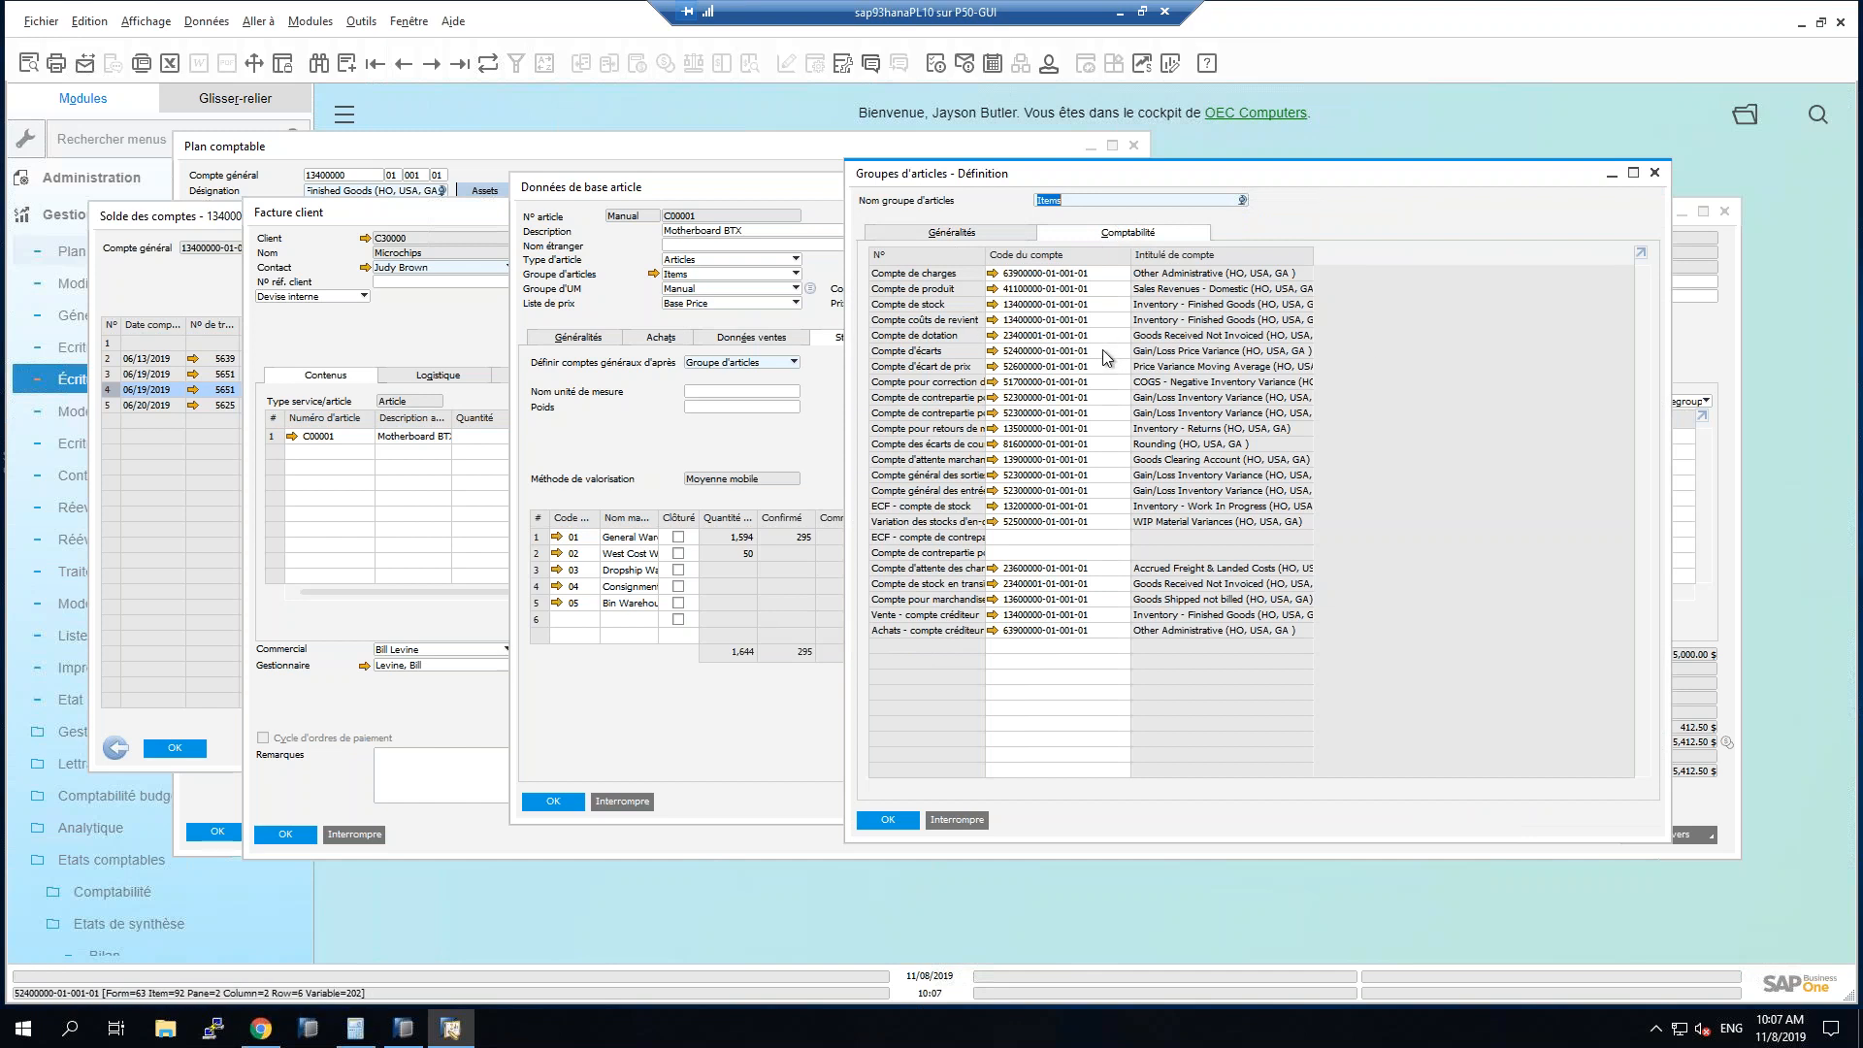
Examine the Items group's stock, cost of goods and sales credit accounts, and return to the customer invoice.
click(1118, 304)
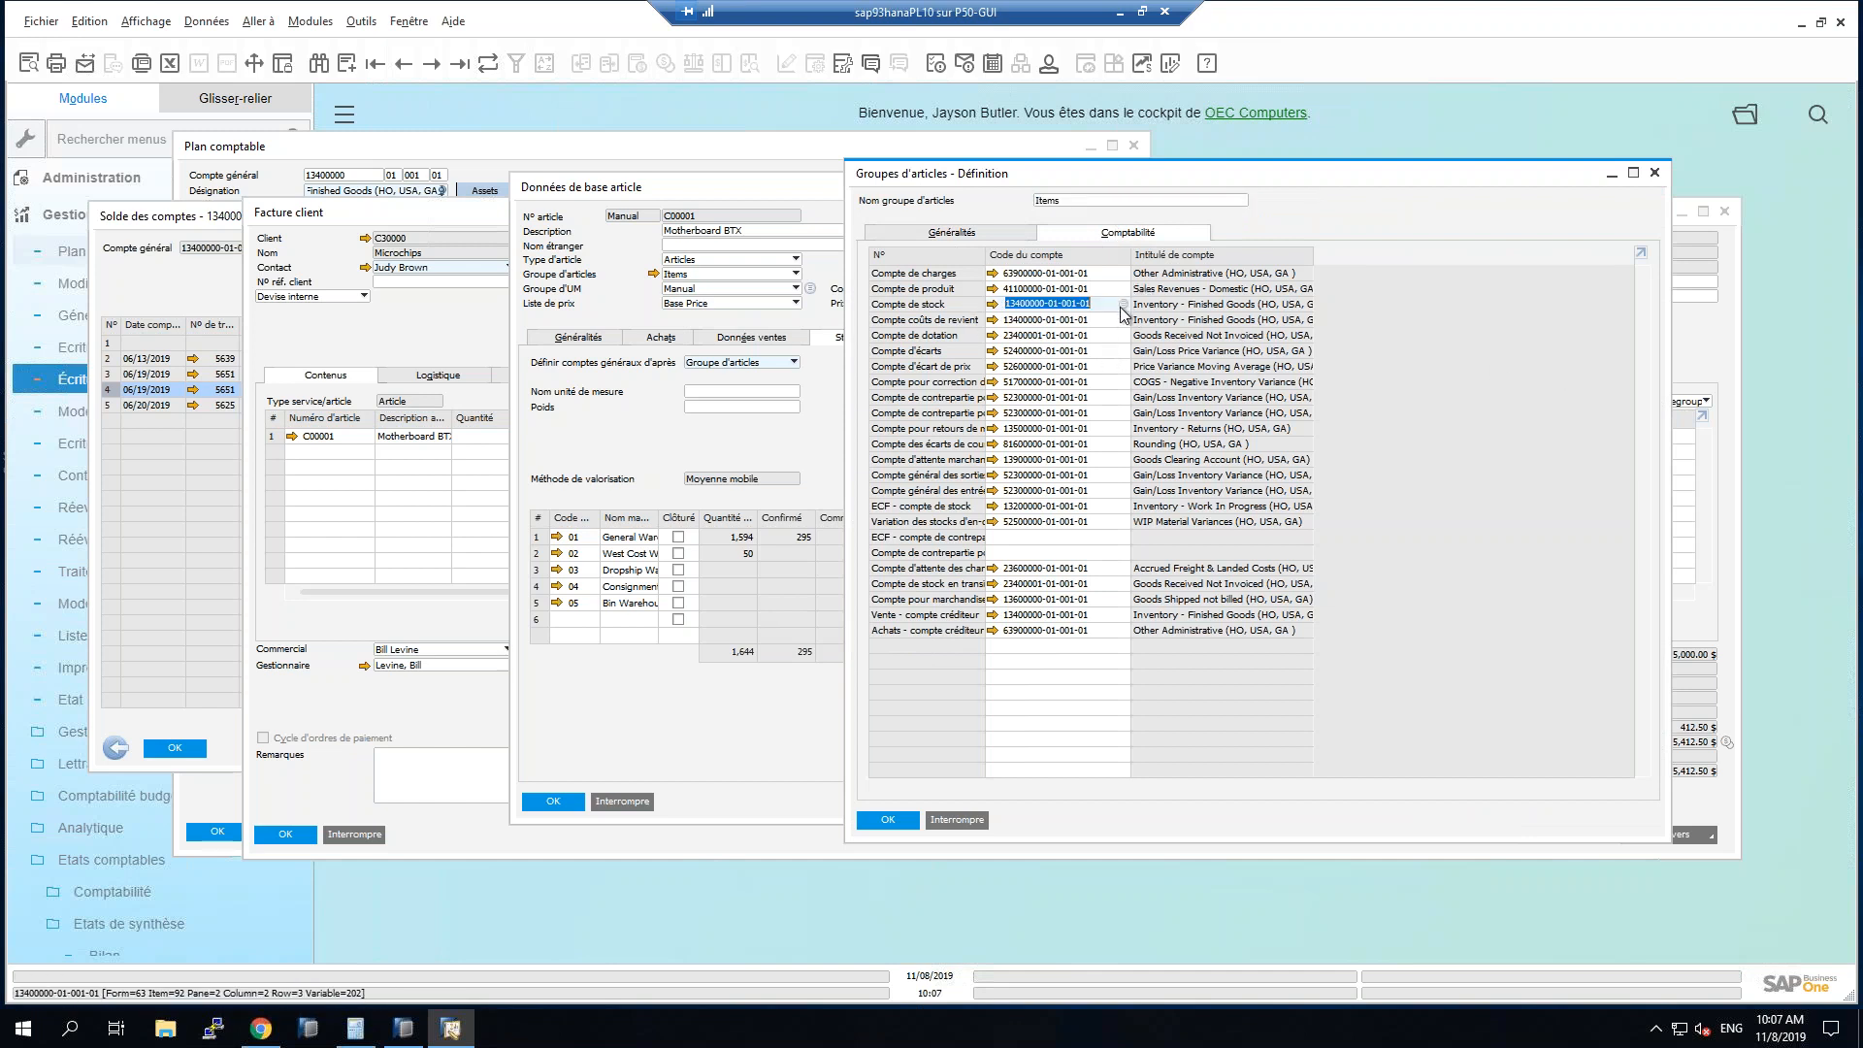
click(1118, 318)
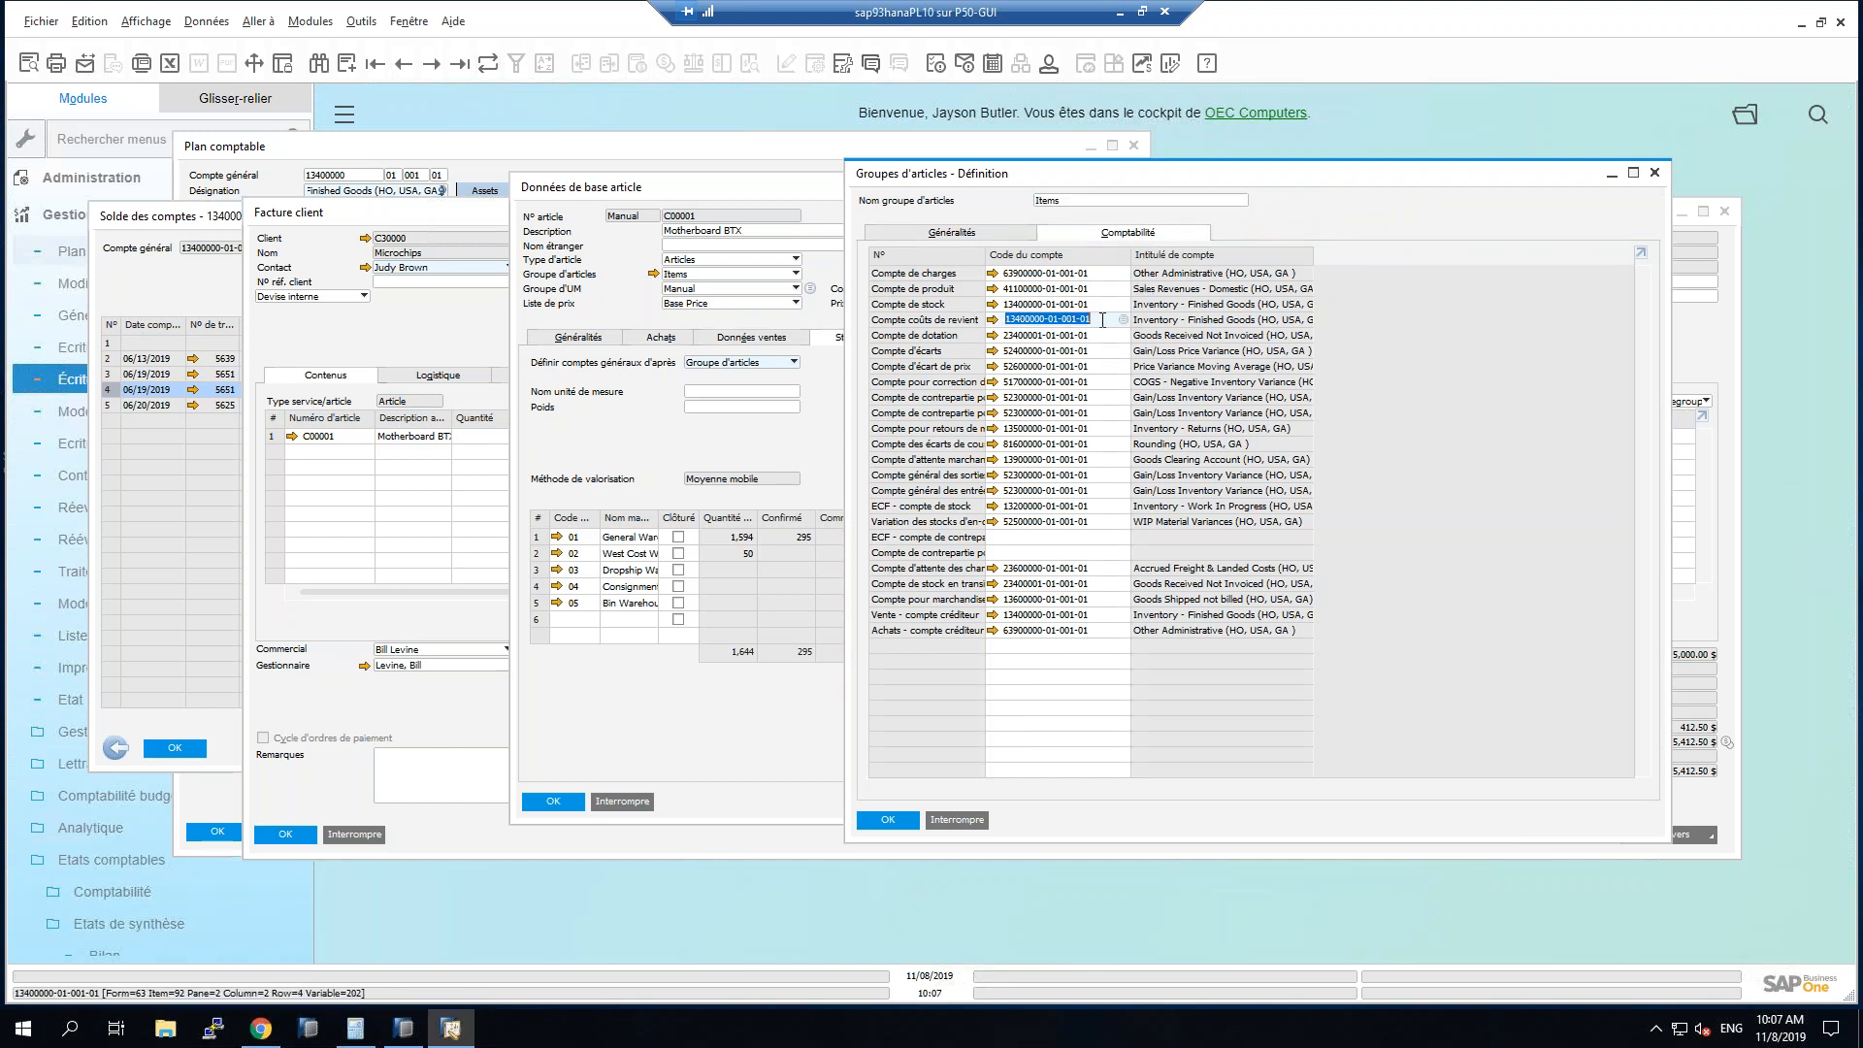
click(1043, 305)
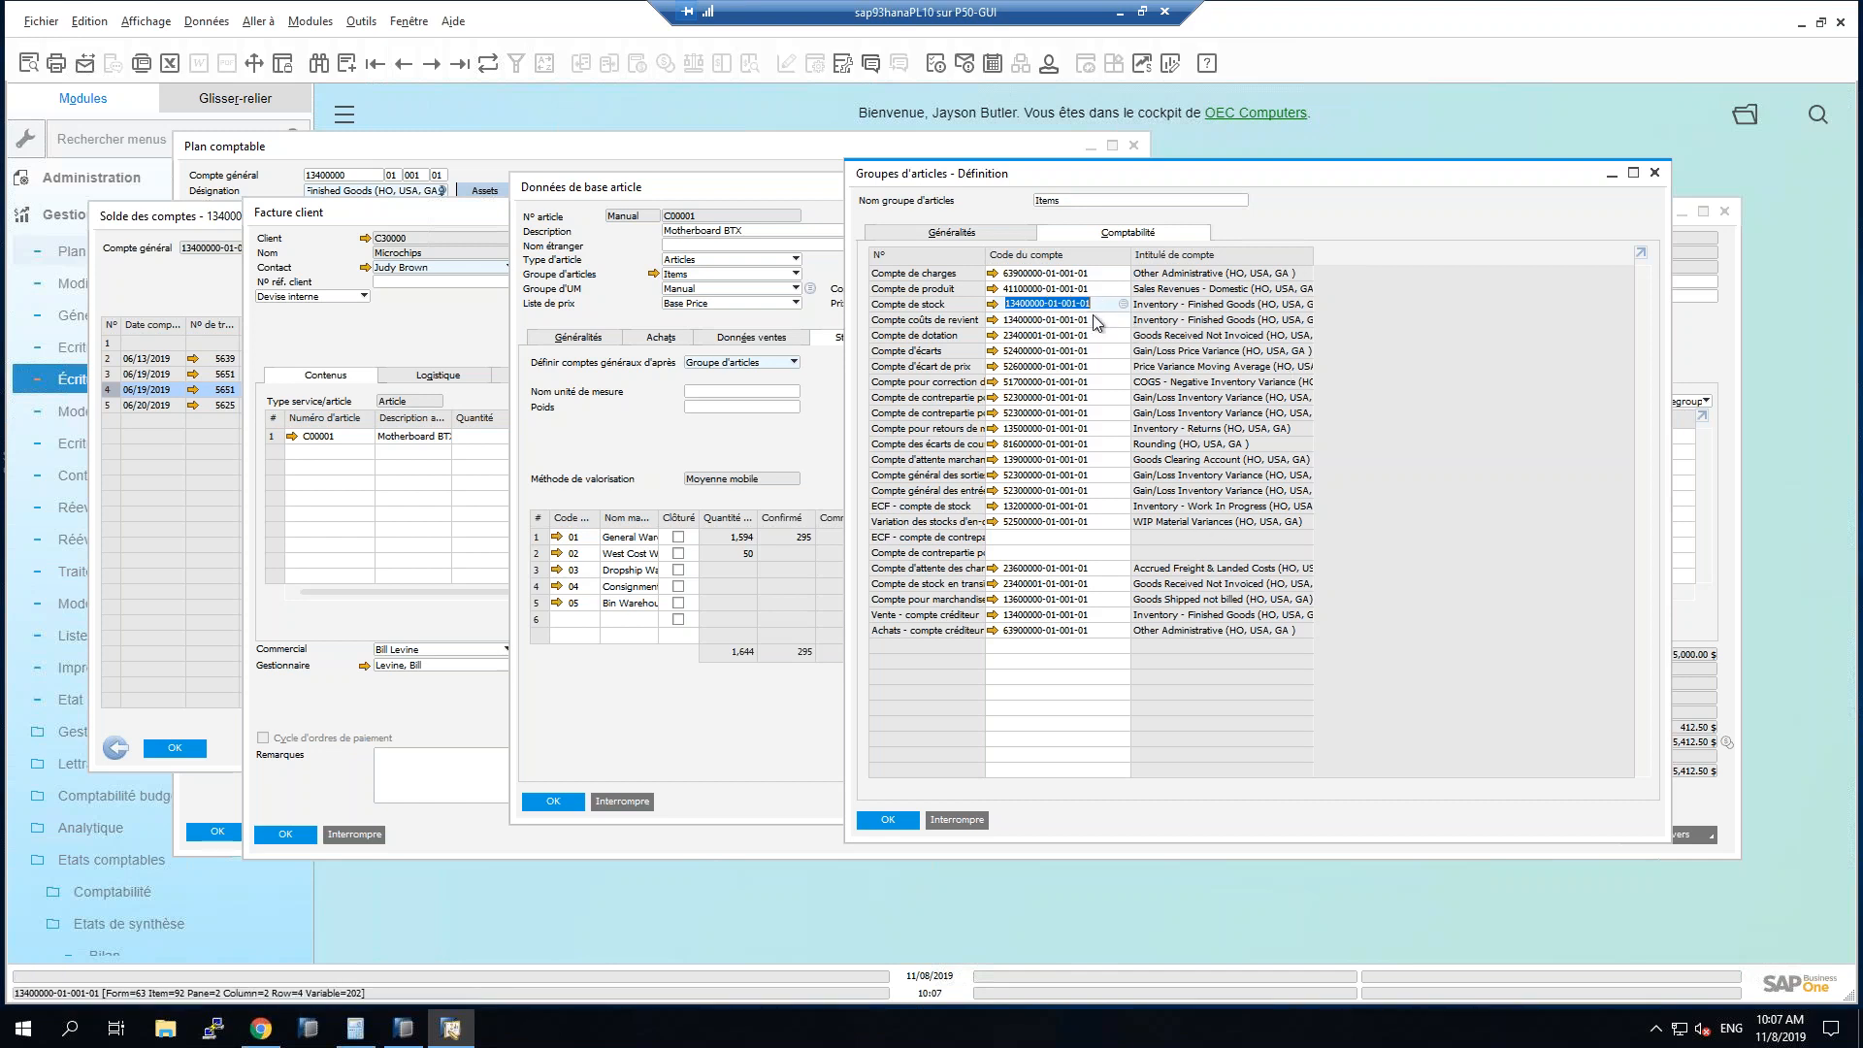
click(1095, 615)
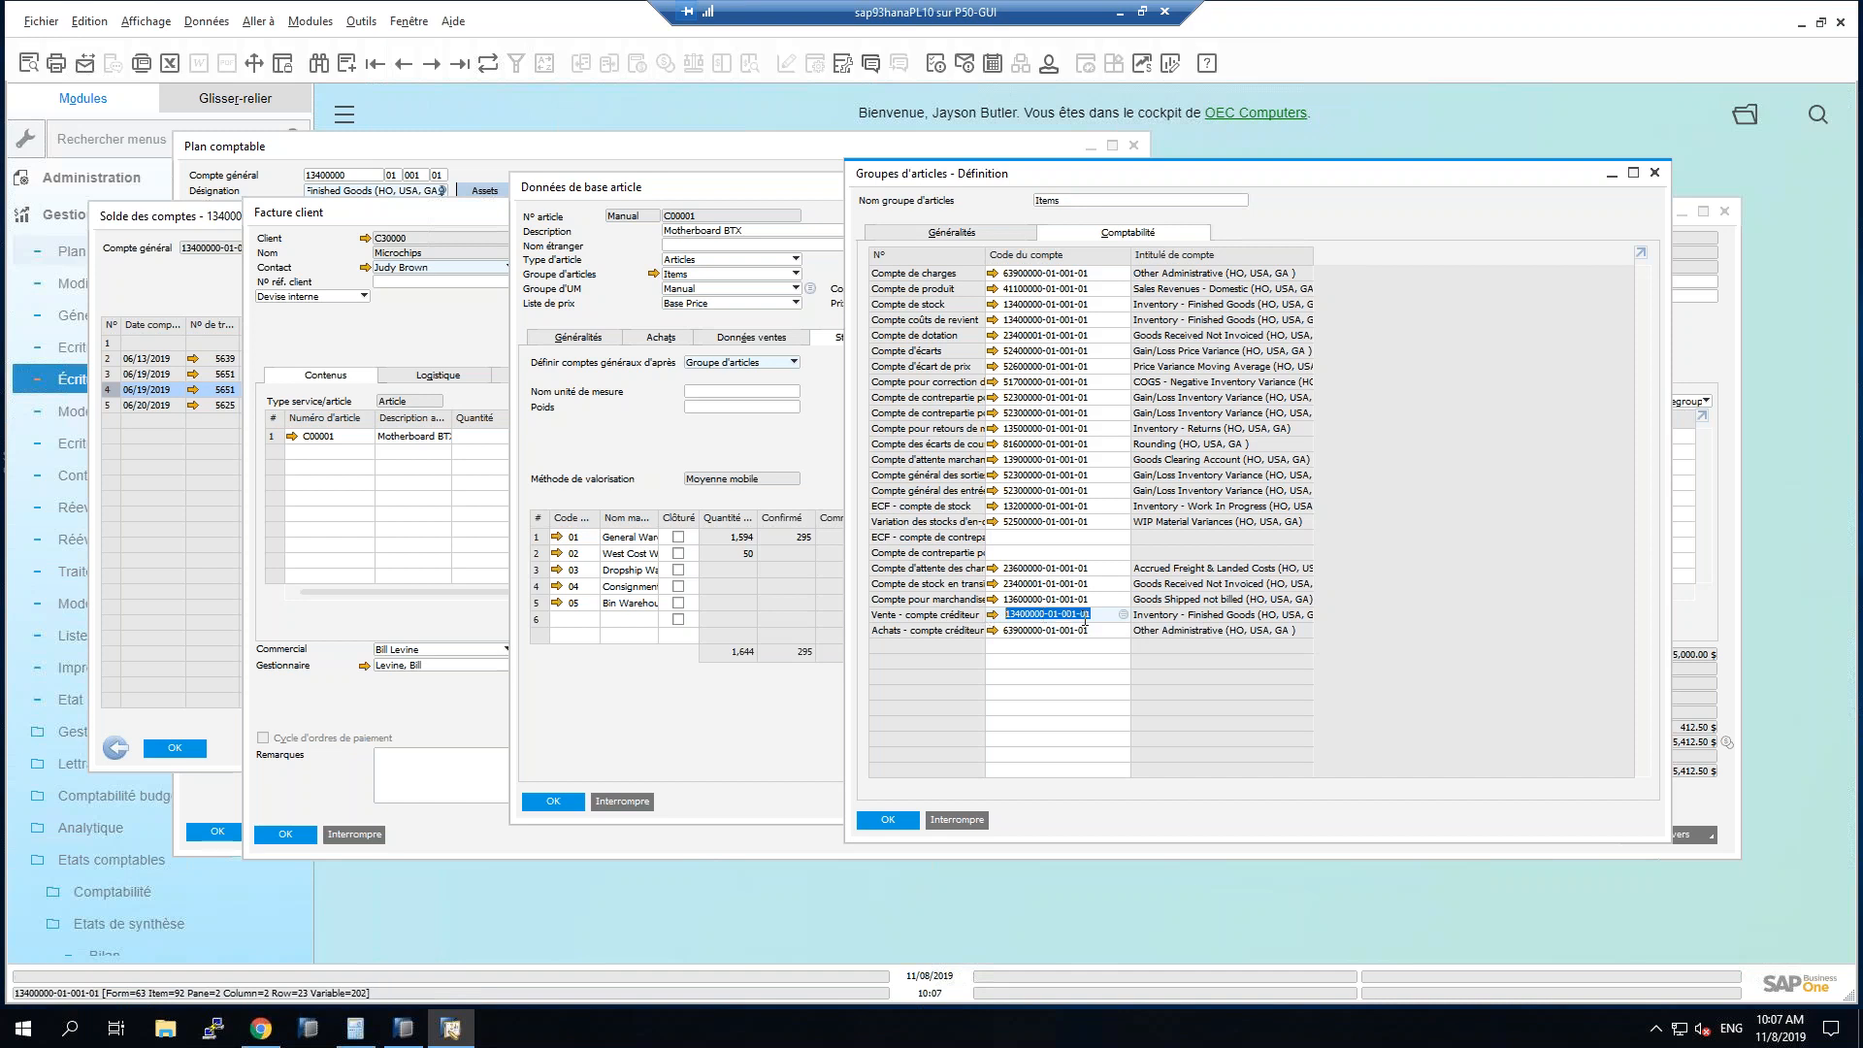
drag(1094, 617, 1007, 615)
click(1092, 619)
drag(1071, 617, 1005, 613)
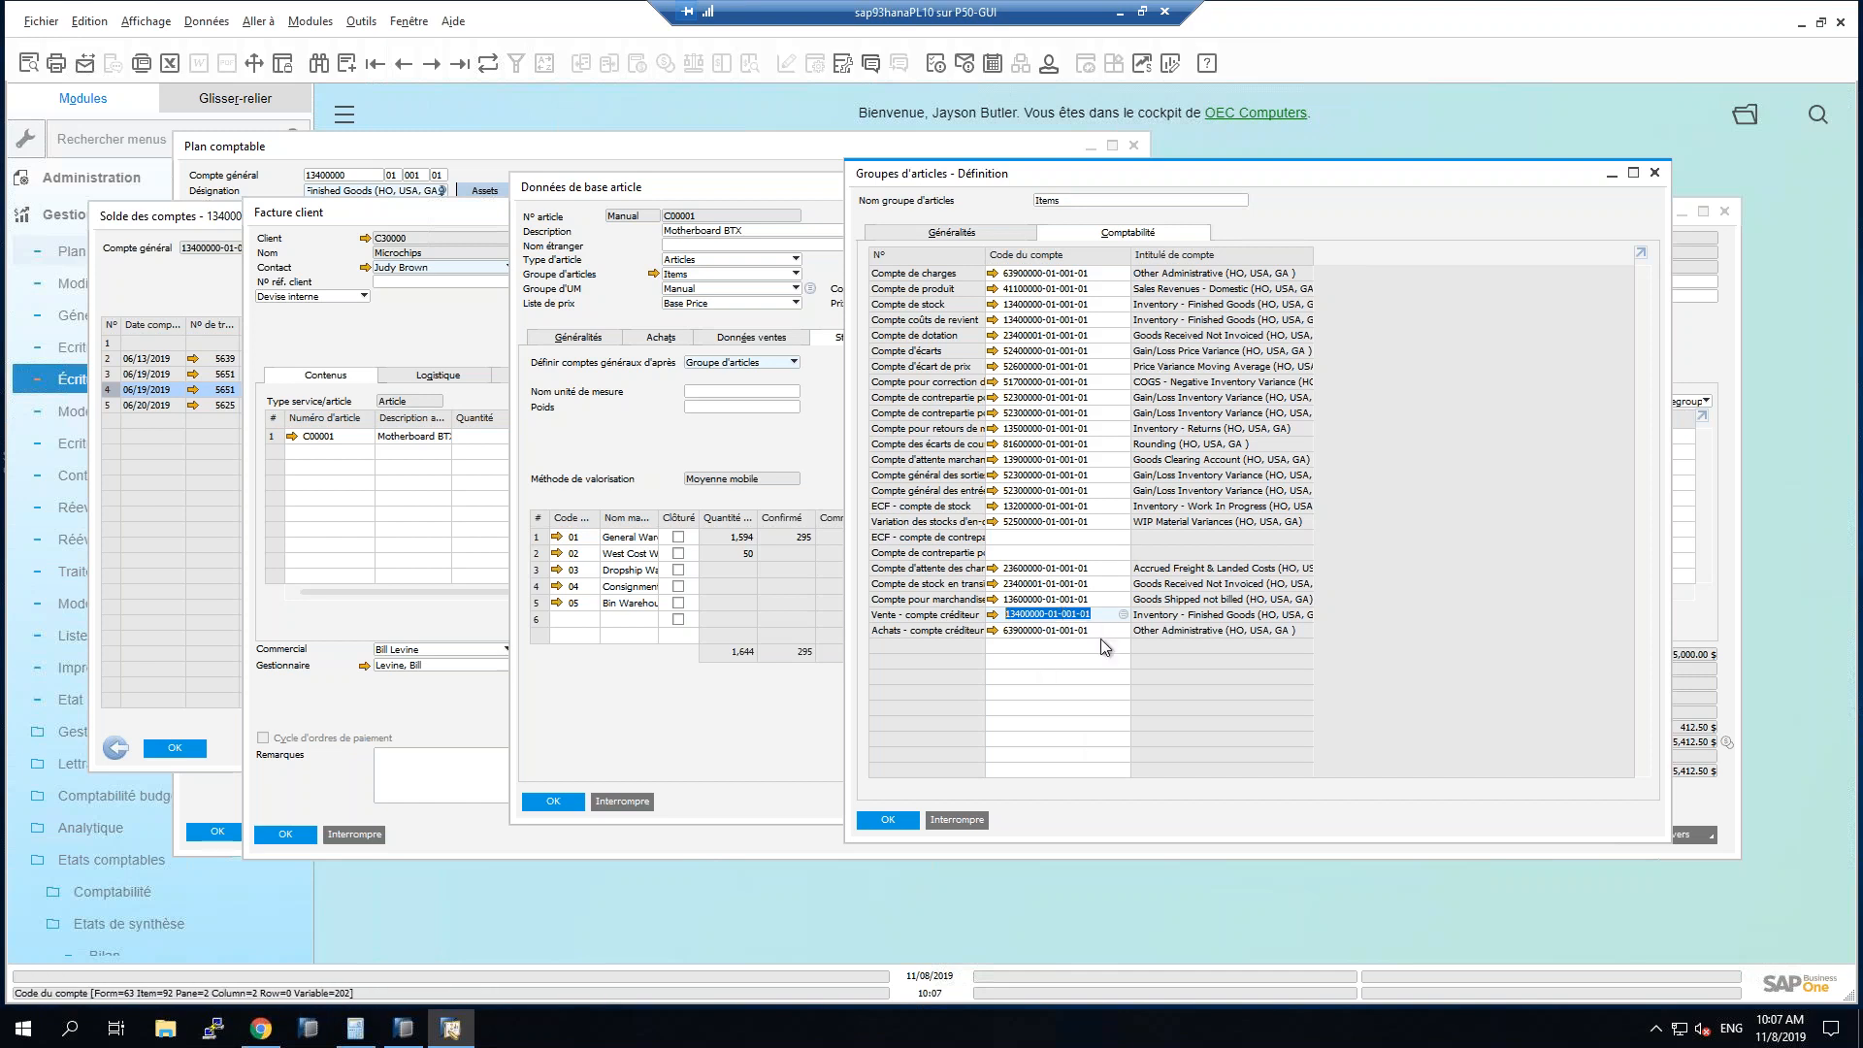
click(1655, 175)
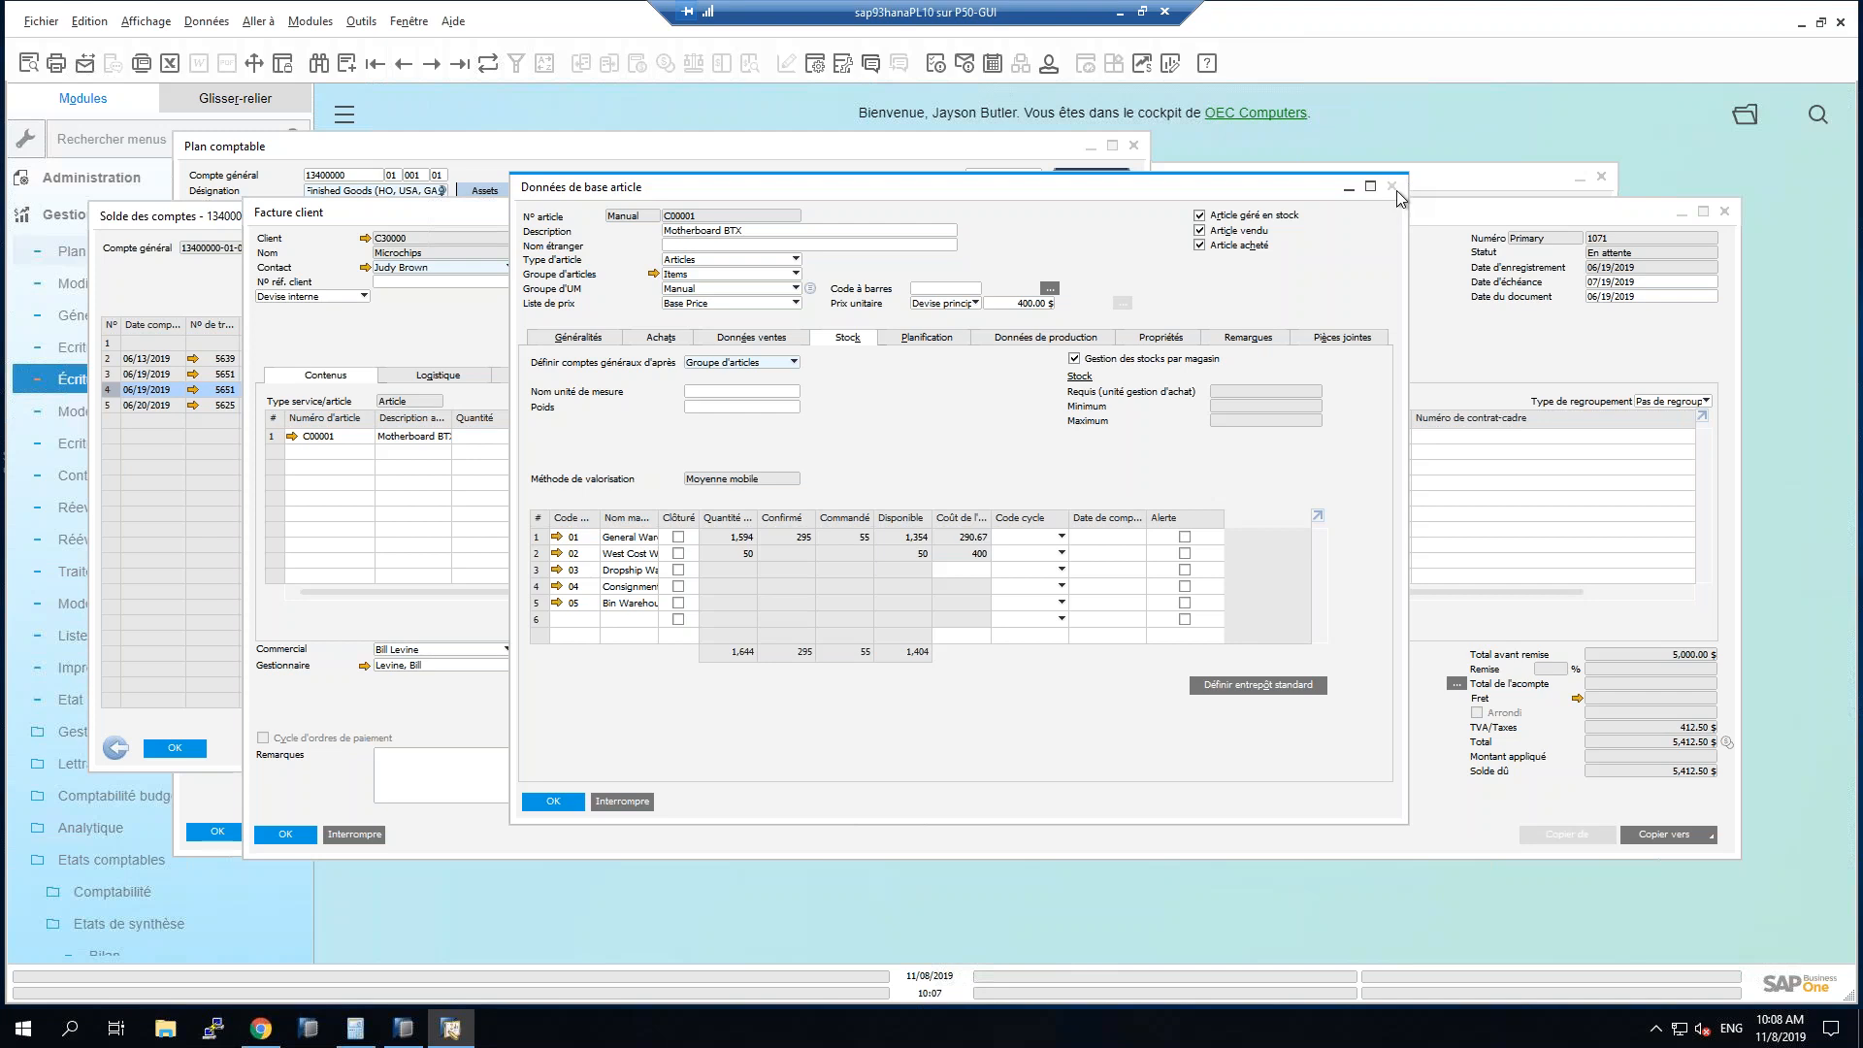
click(1395, 189)
Generate the cancellation document for the 06/19/2019 customer invoice and try to create it.
right_click(720, 248)
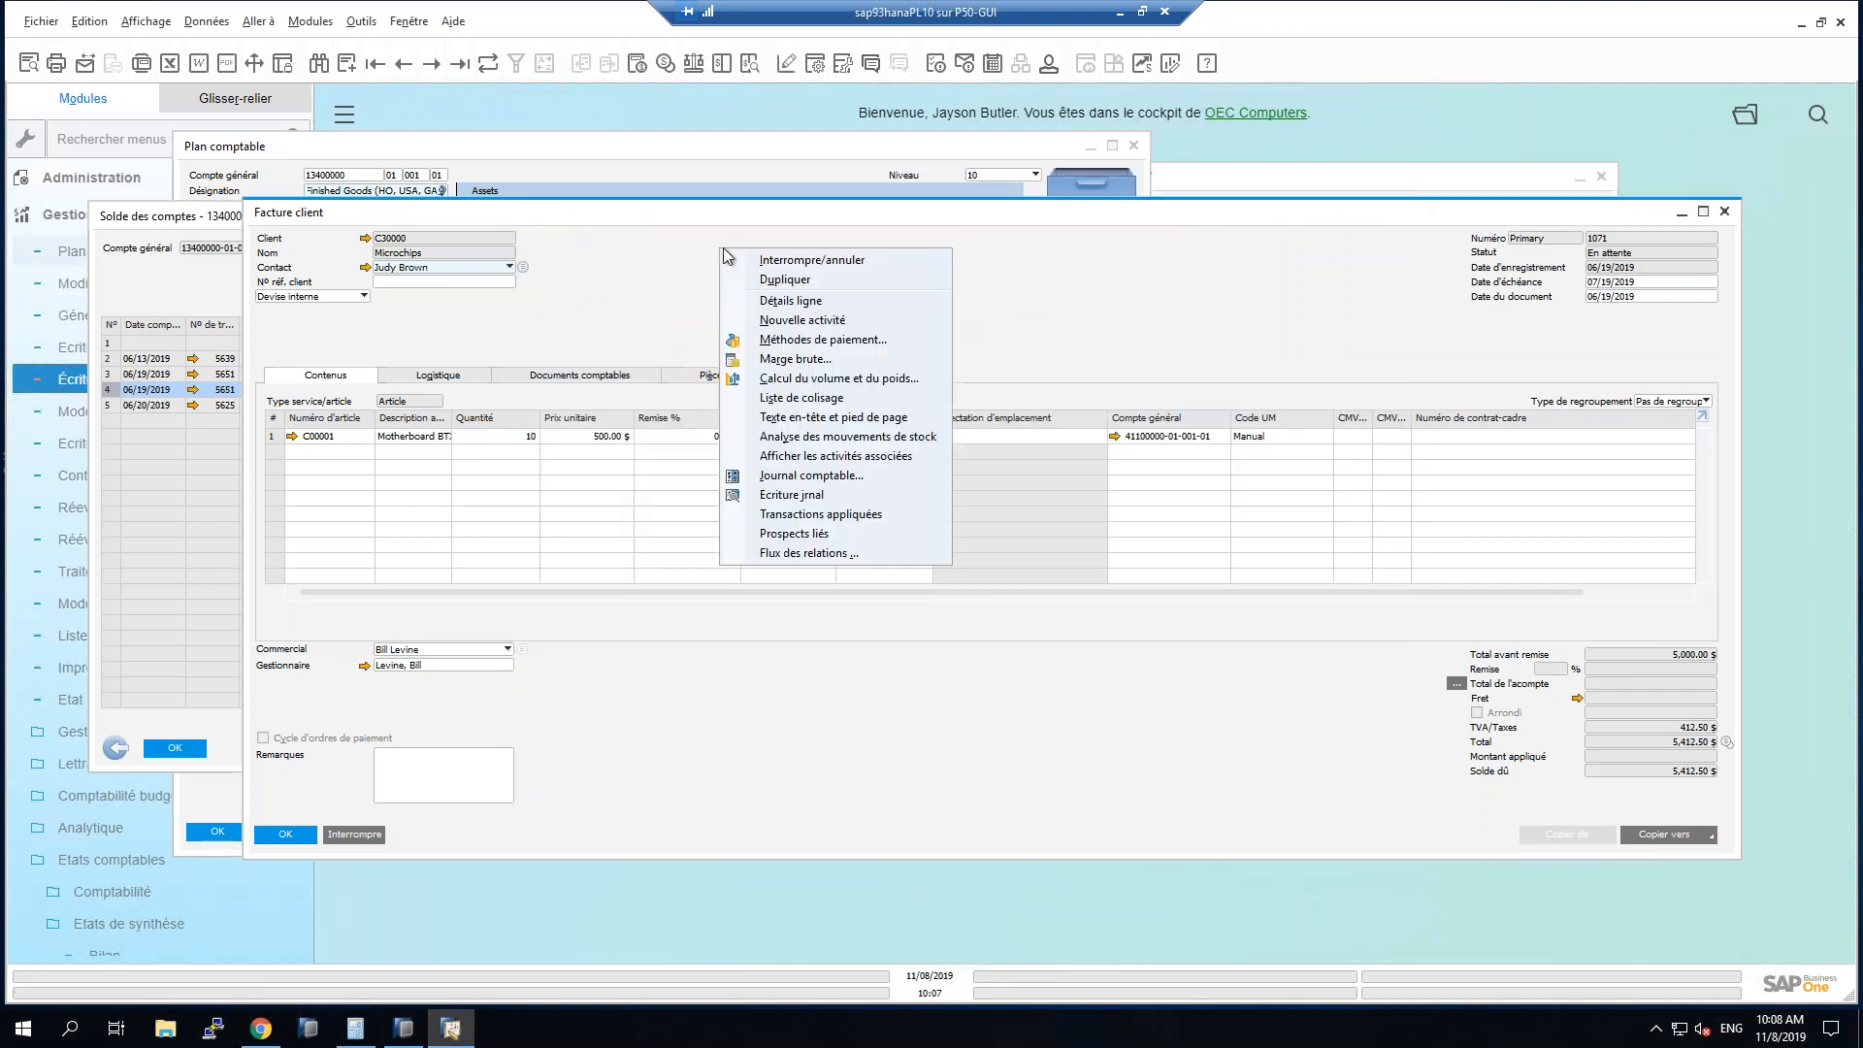
click(828, 265)
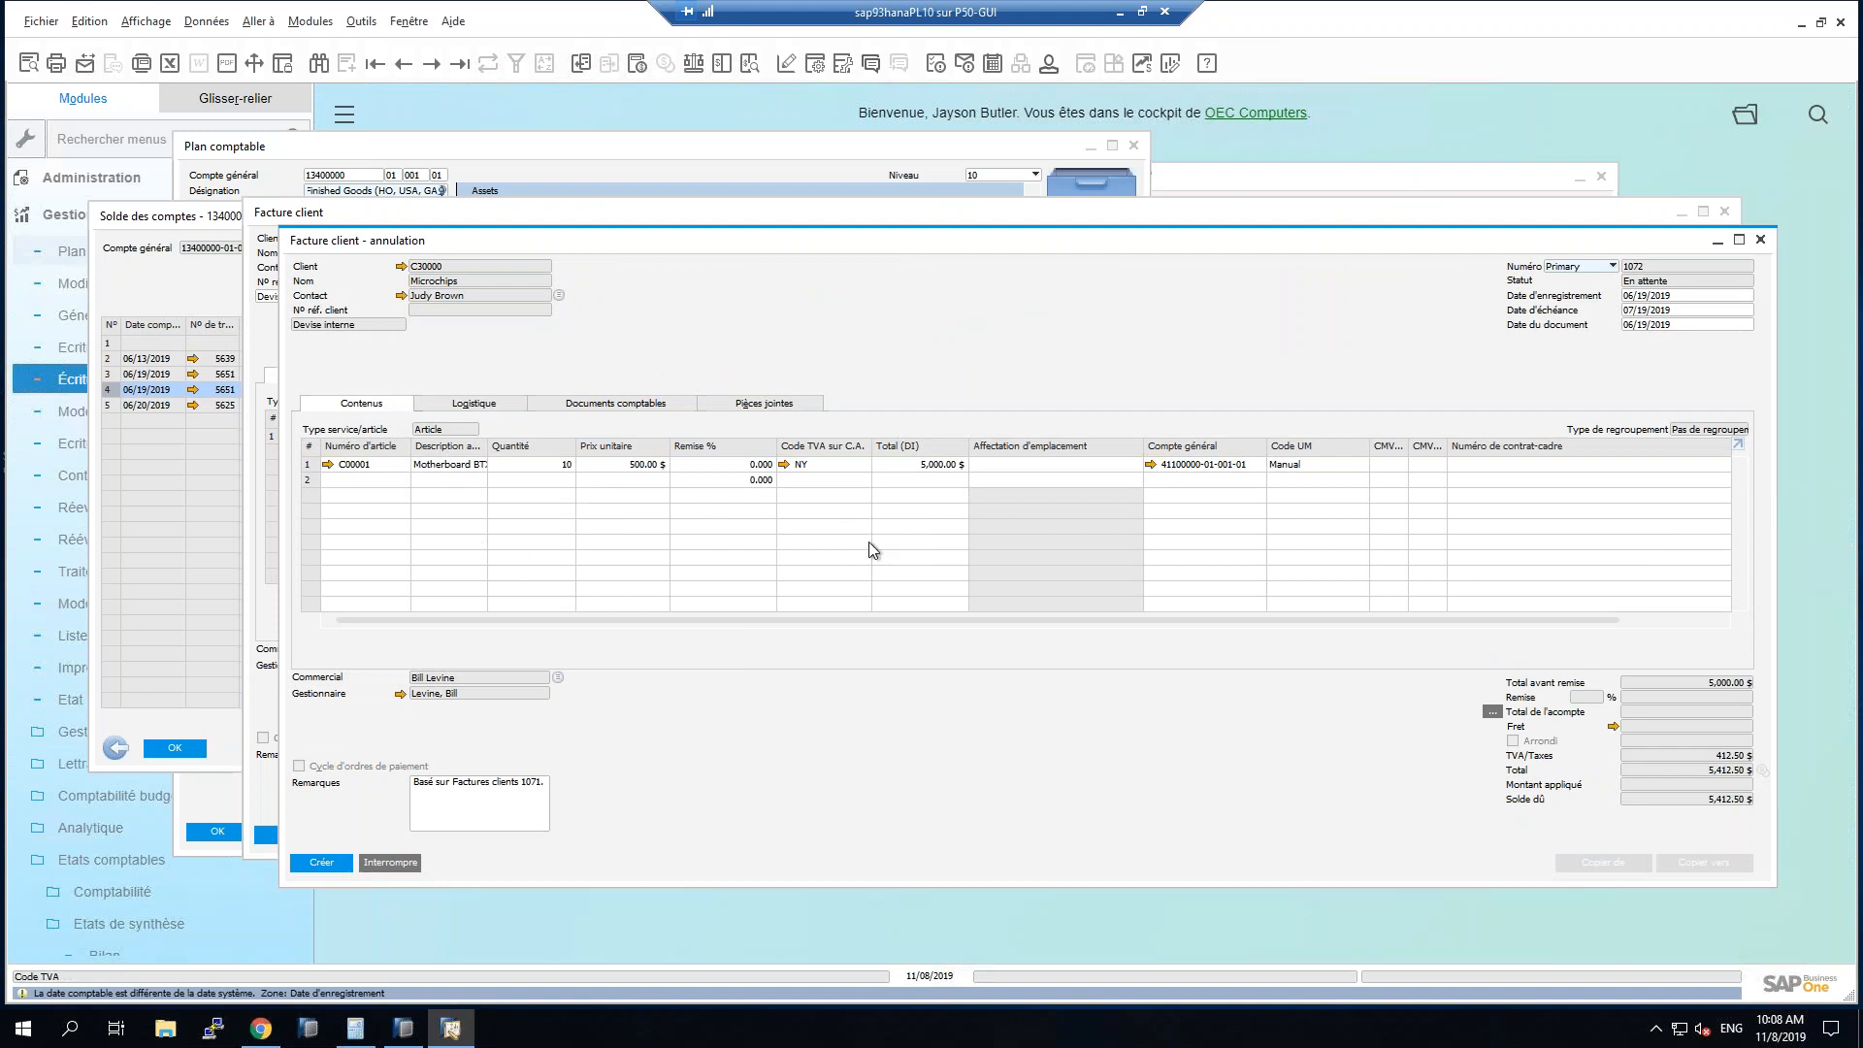
click(340, 864)
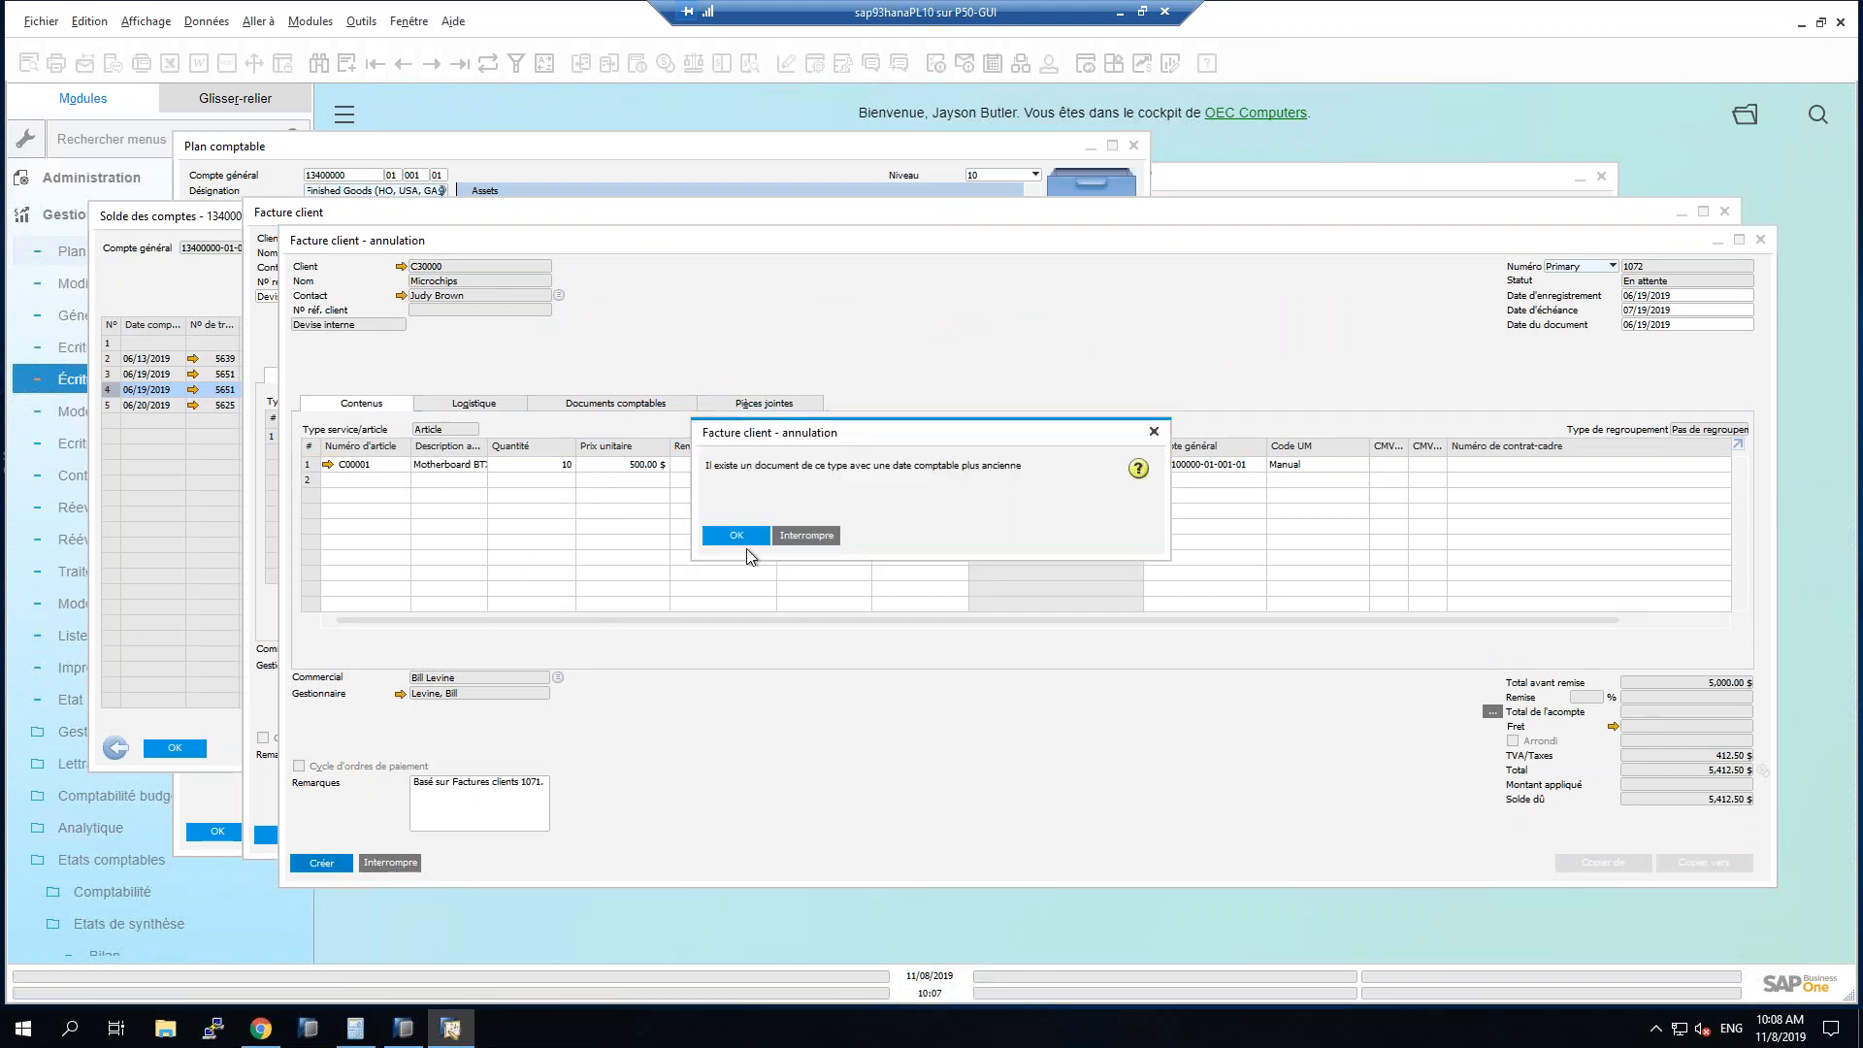
click(793, 538)
Preview the journal entry of the invoice cancellation, check its Inventory - Finished Goods lines and close the preview.
right_click(917, 338)
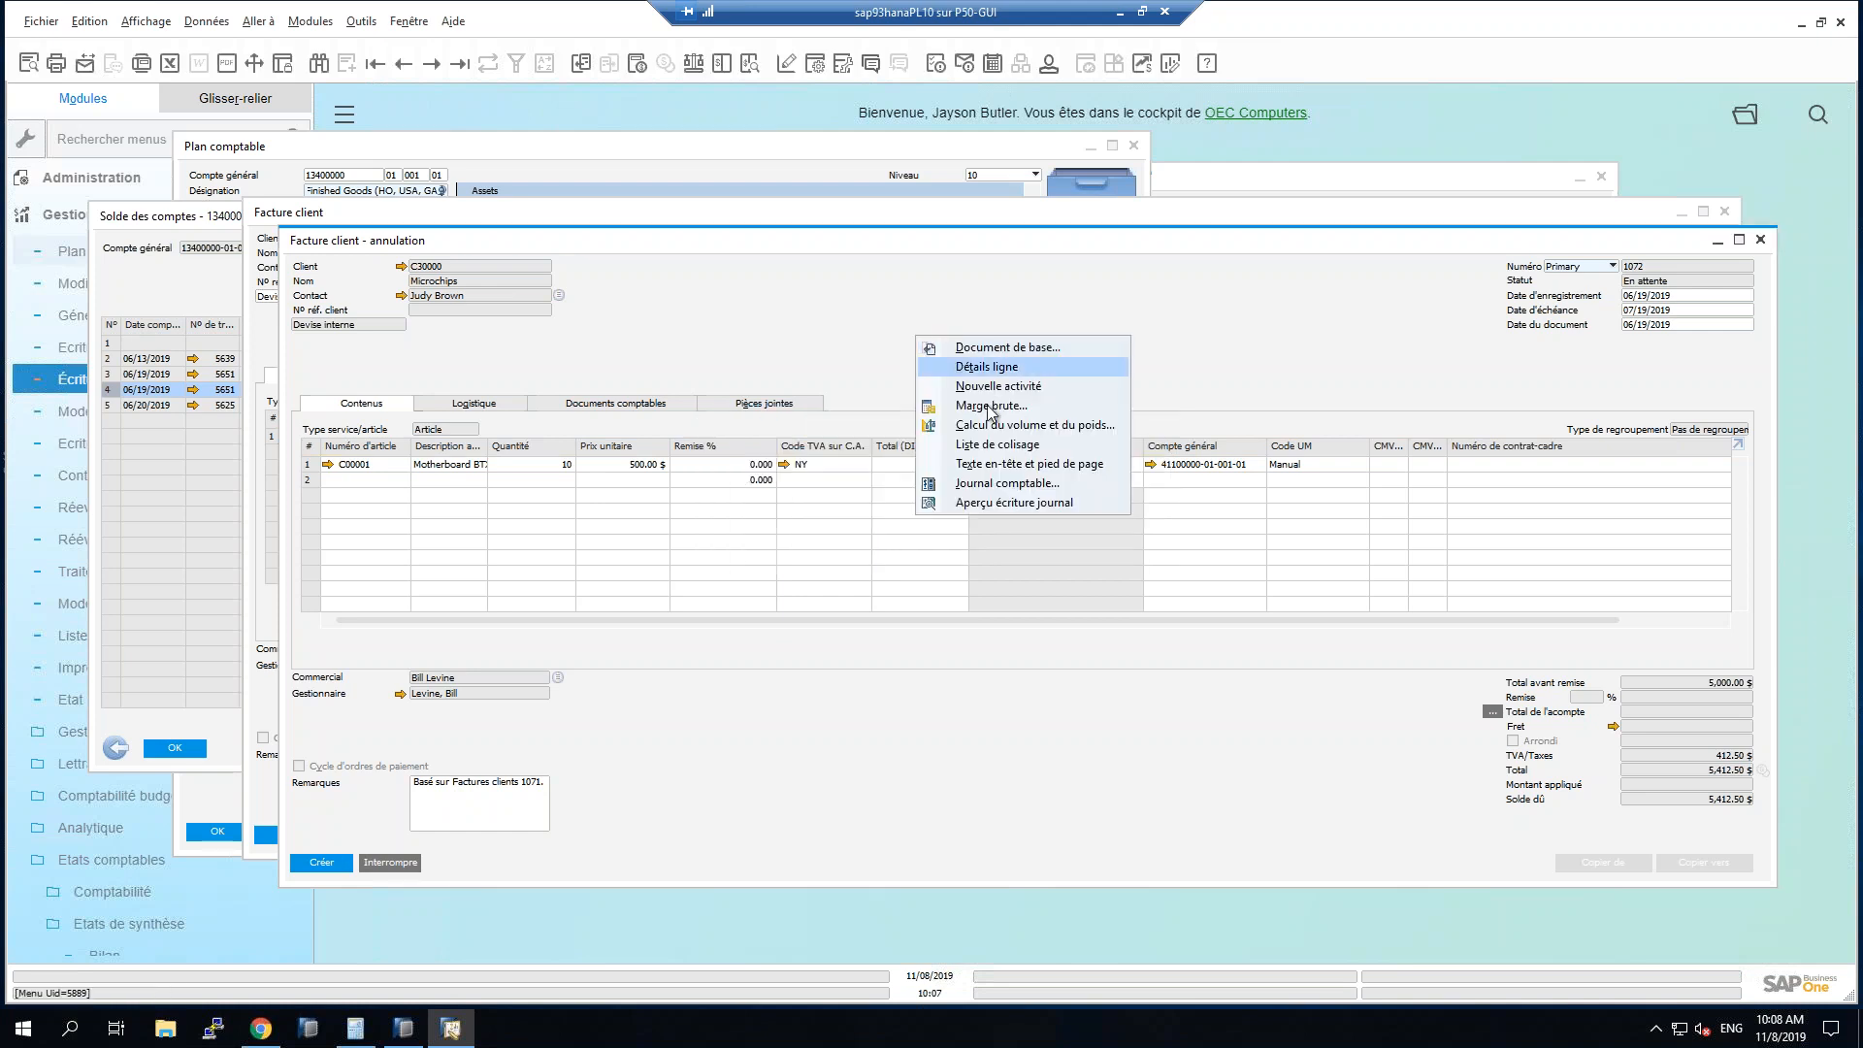
click(1020, 501)
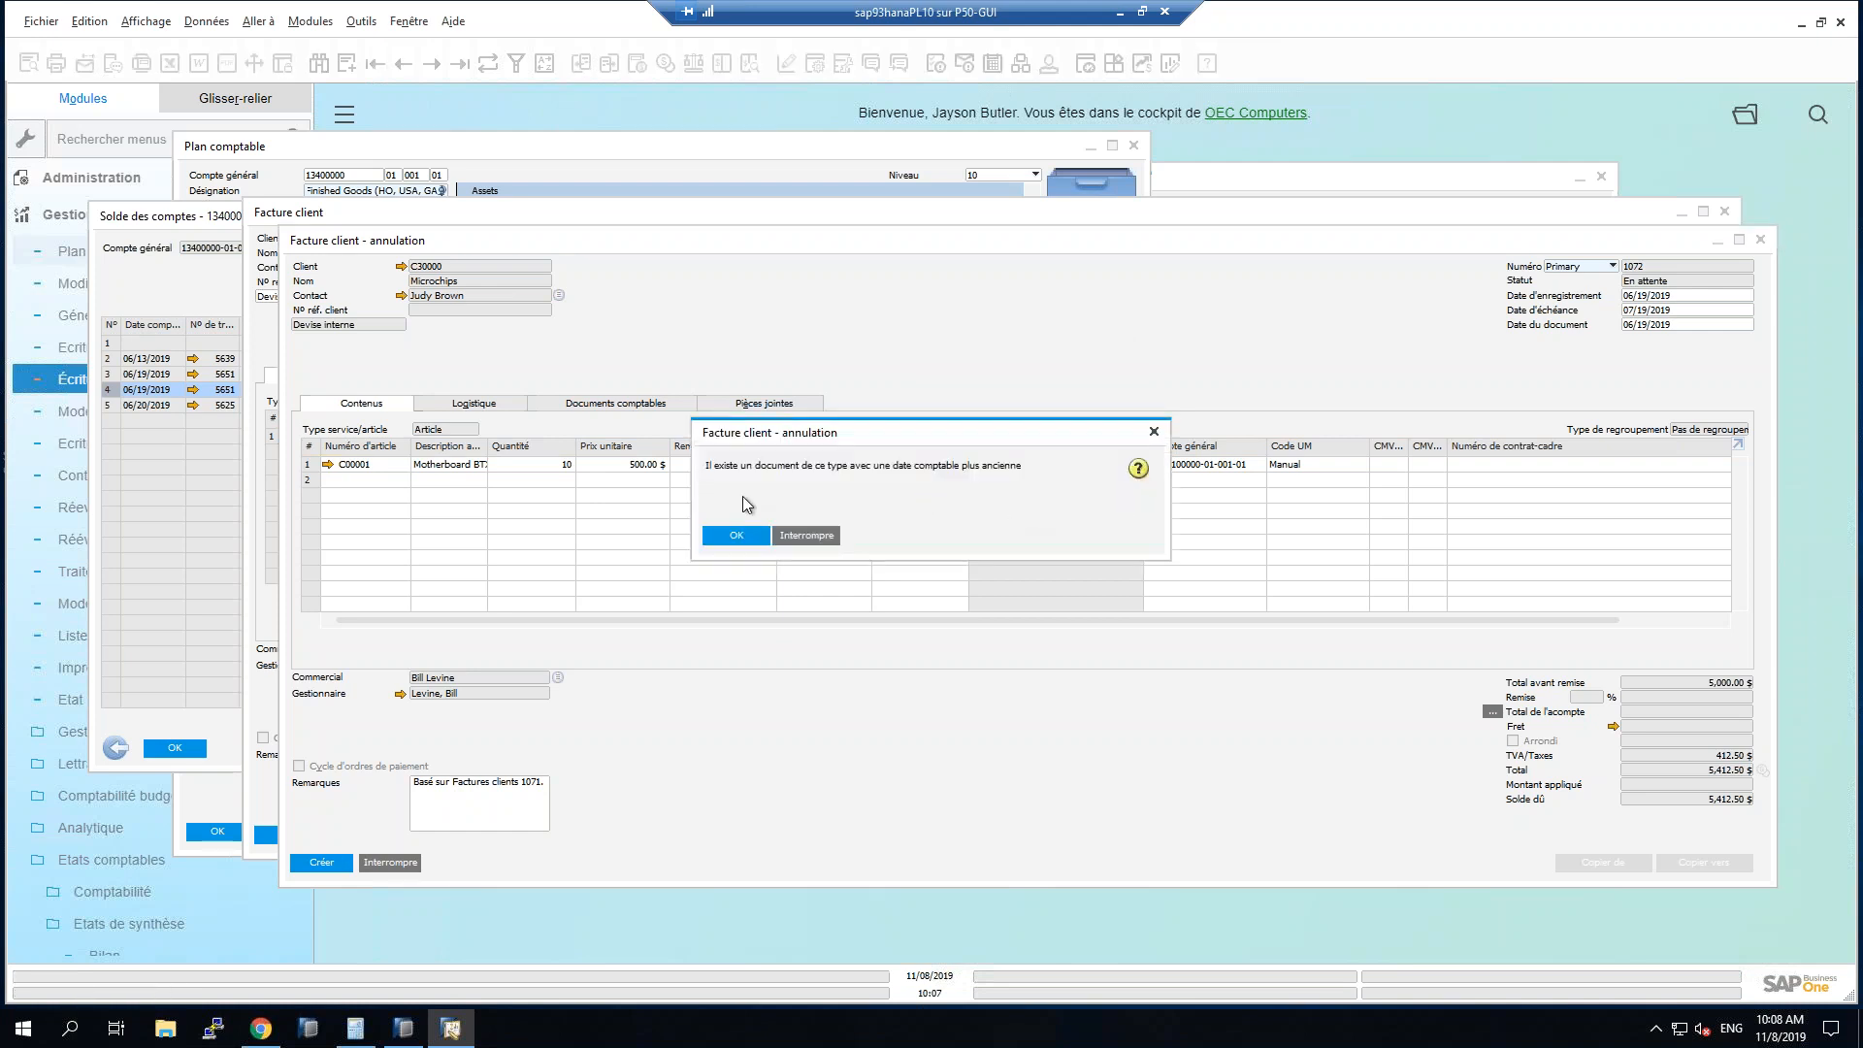
click(735, 536)
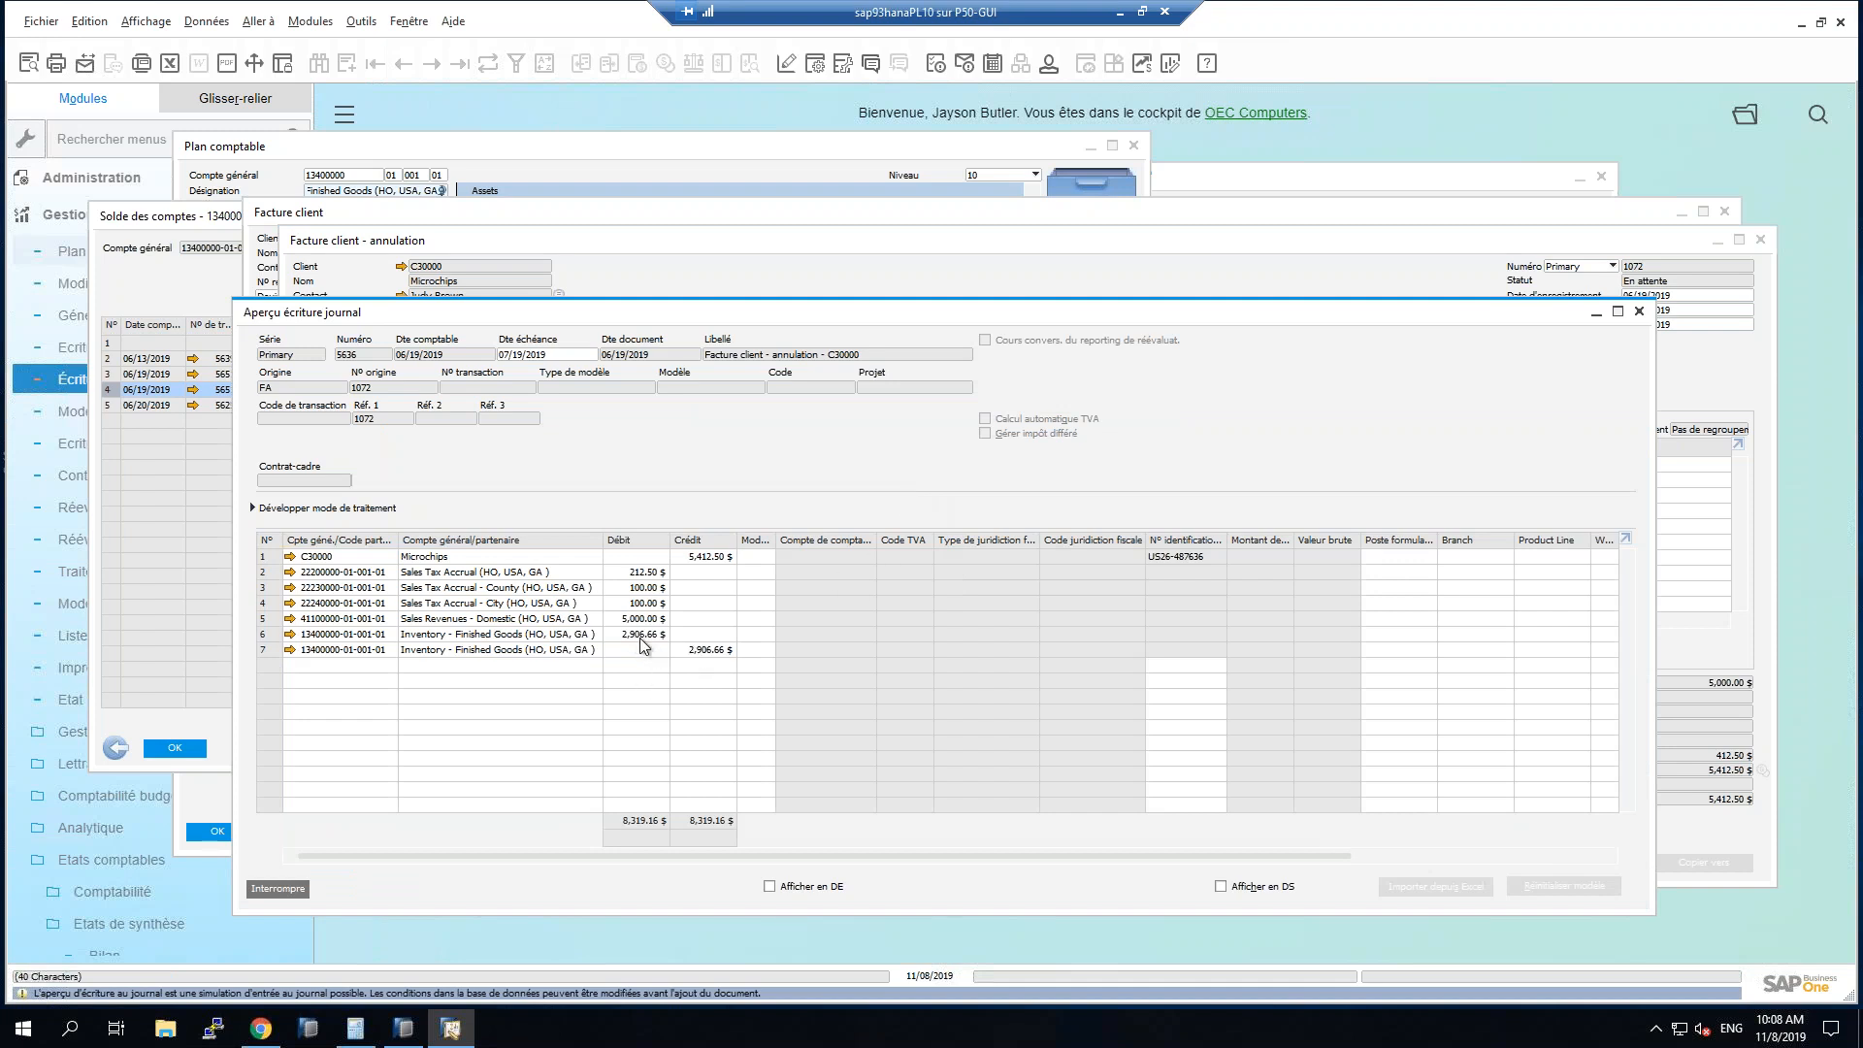
click(1640, 311)
Create the invoice cancellation dated 06/19/2019, accepting its irreversible posting, and display the resulting cancellation document.
click(321, 863)
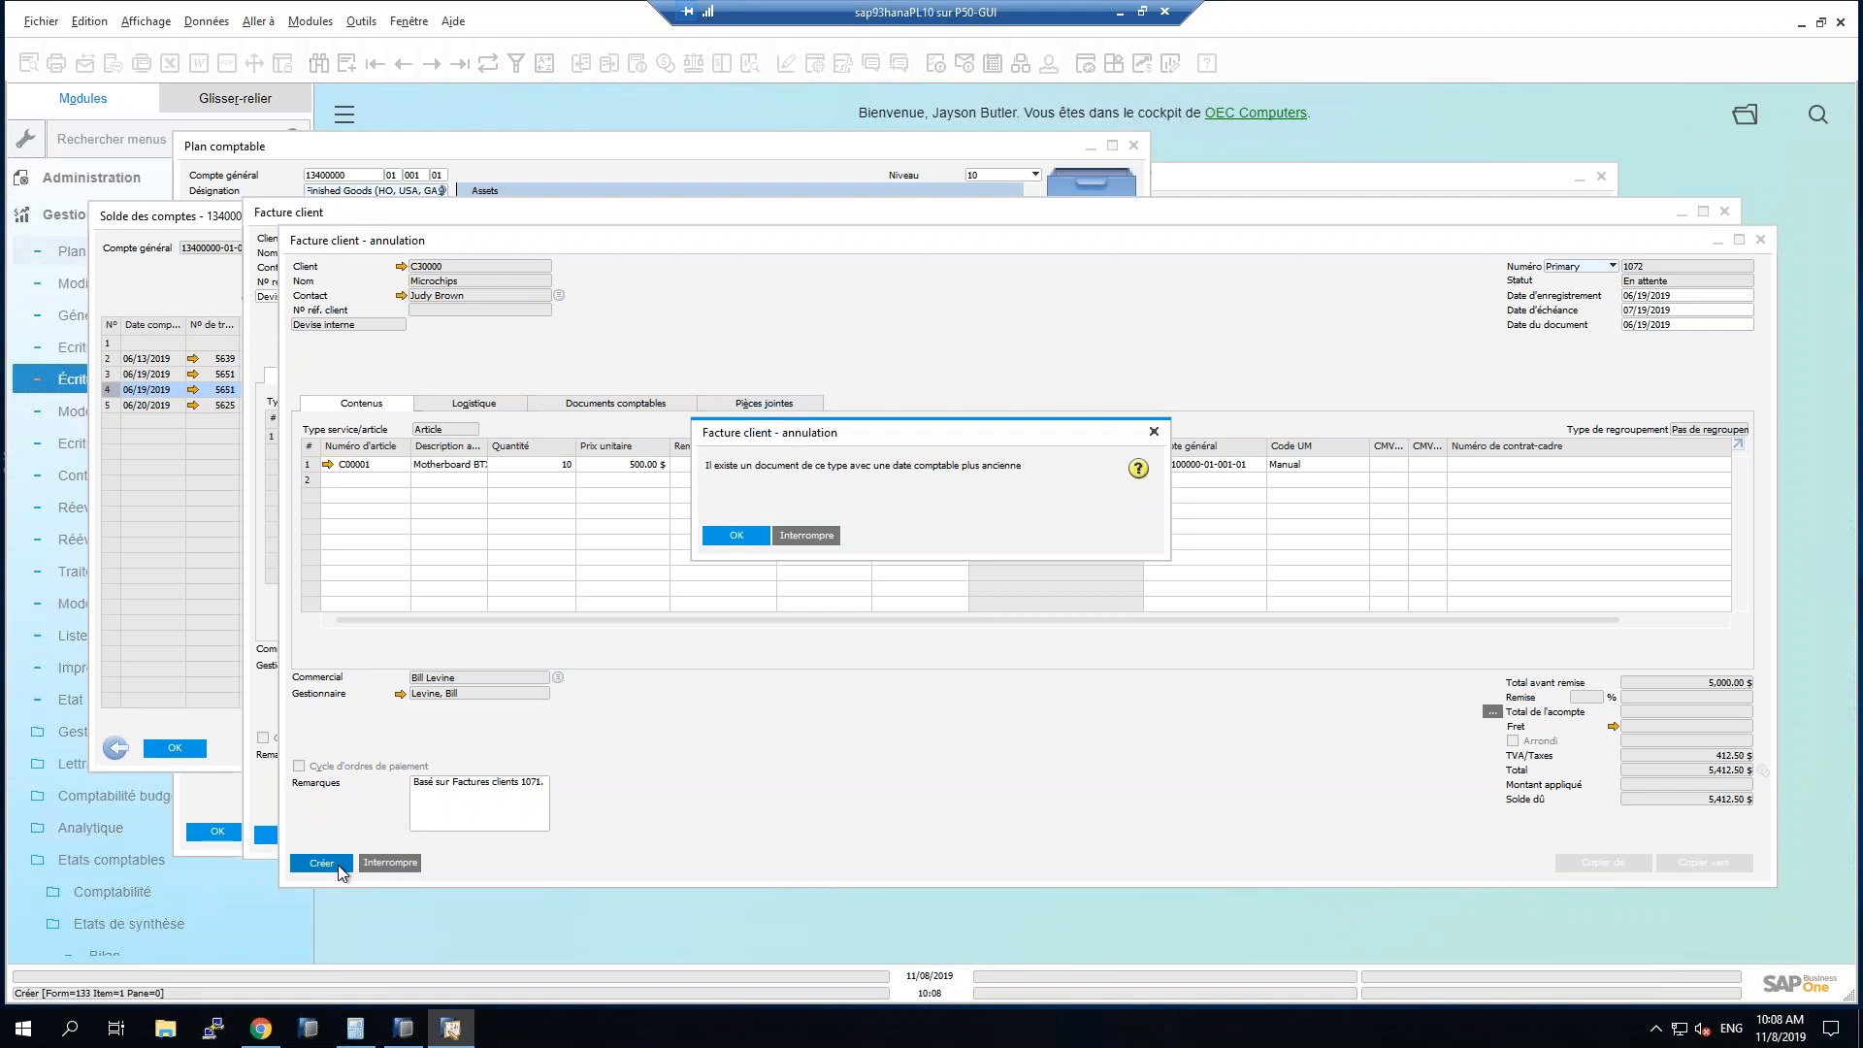
click(762, 539)
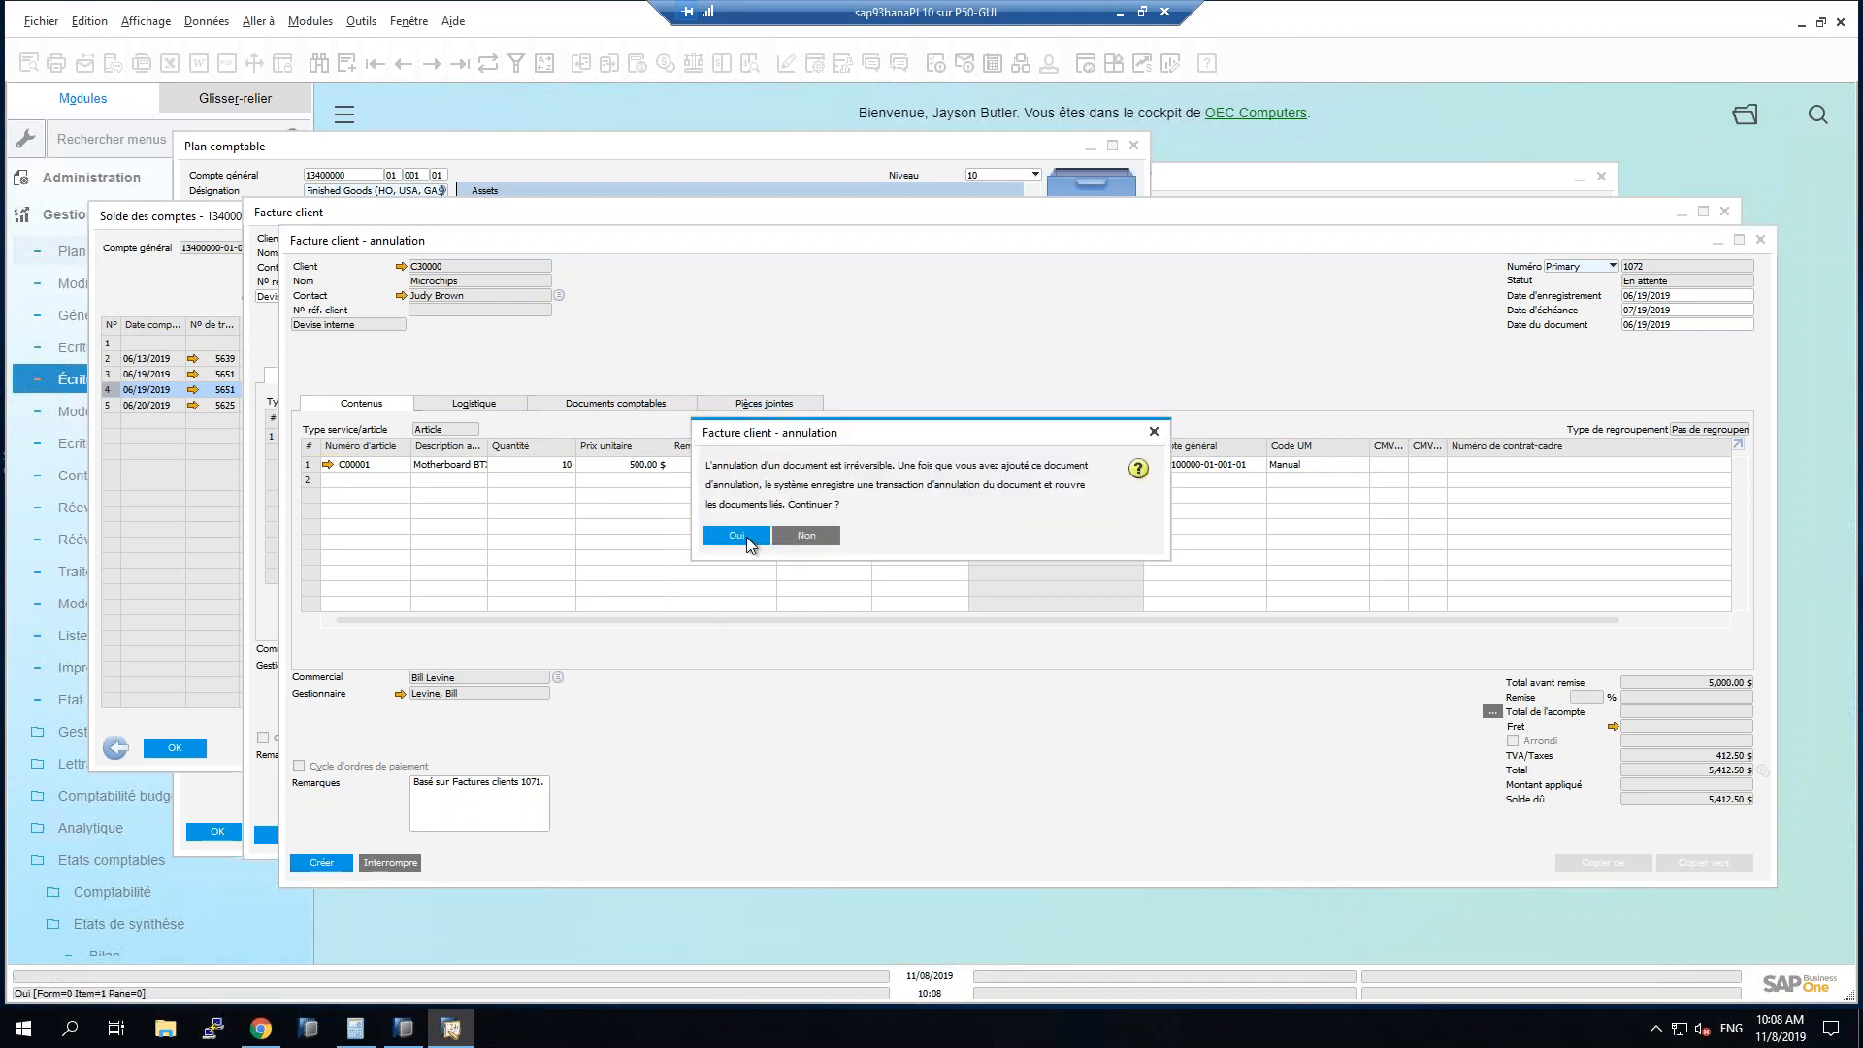
click(738, 537)
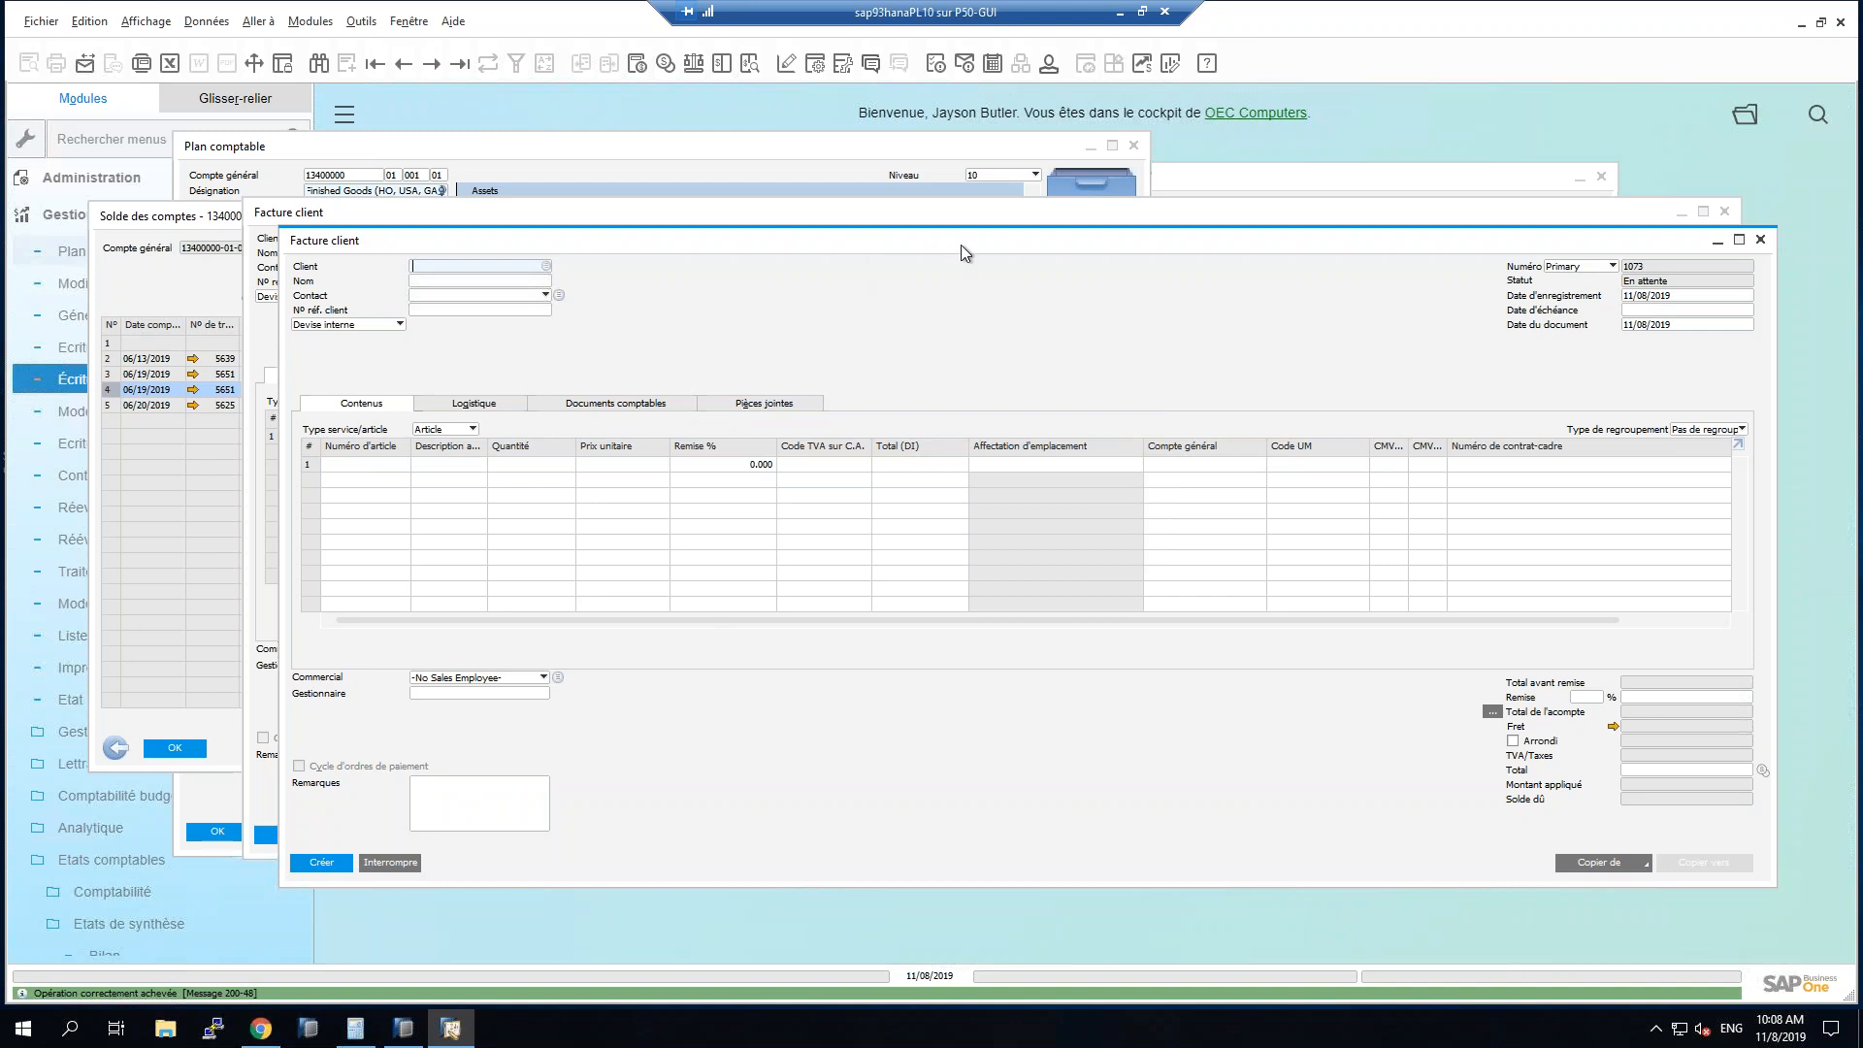
drag(966, 252, 974, 269)
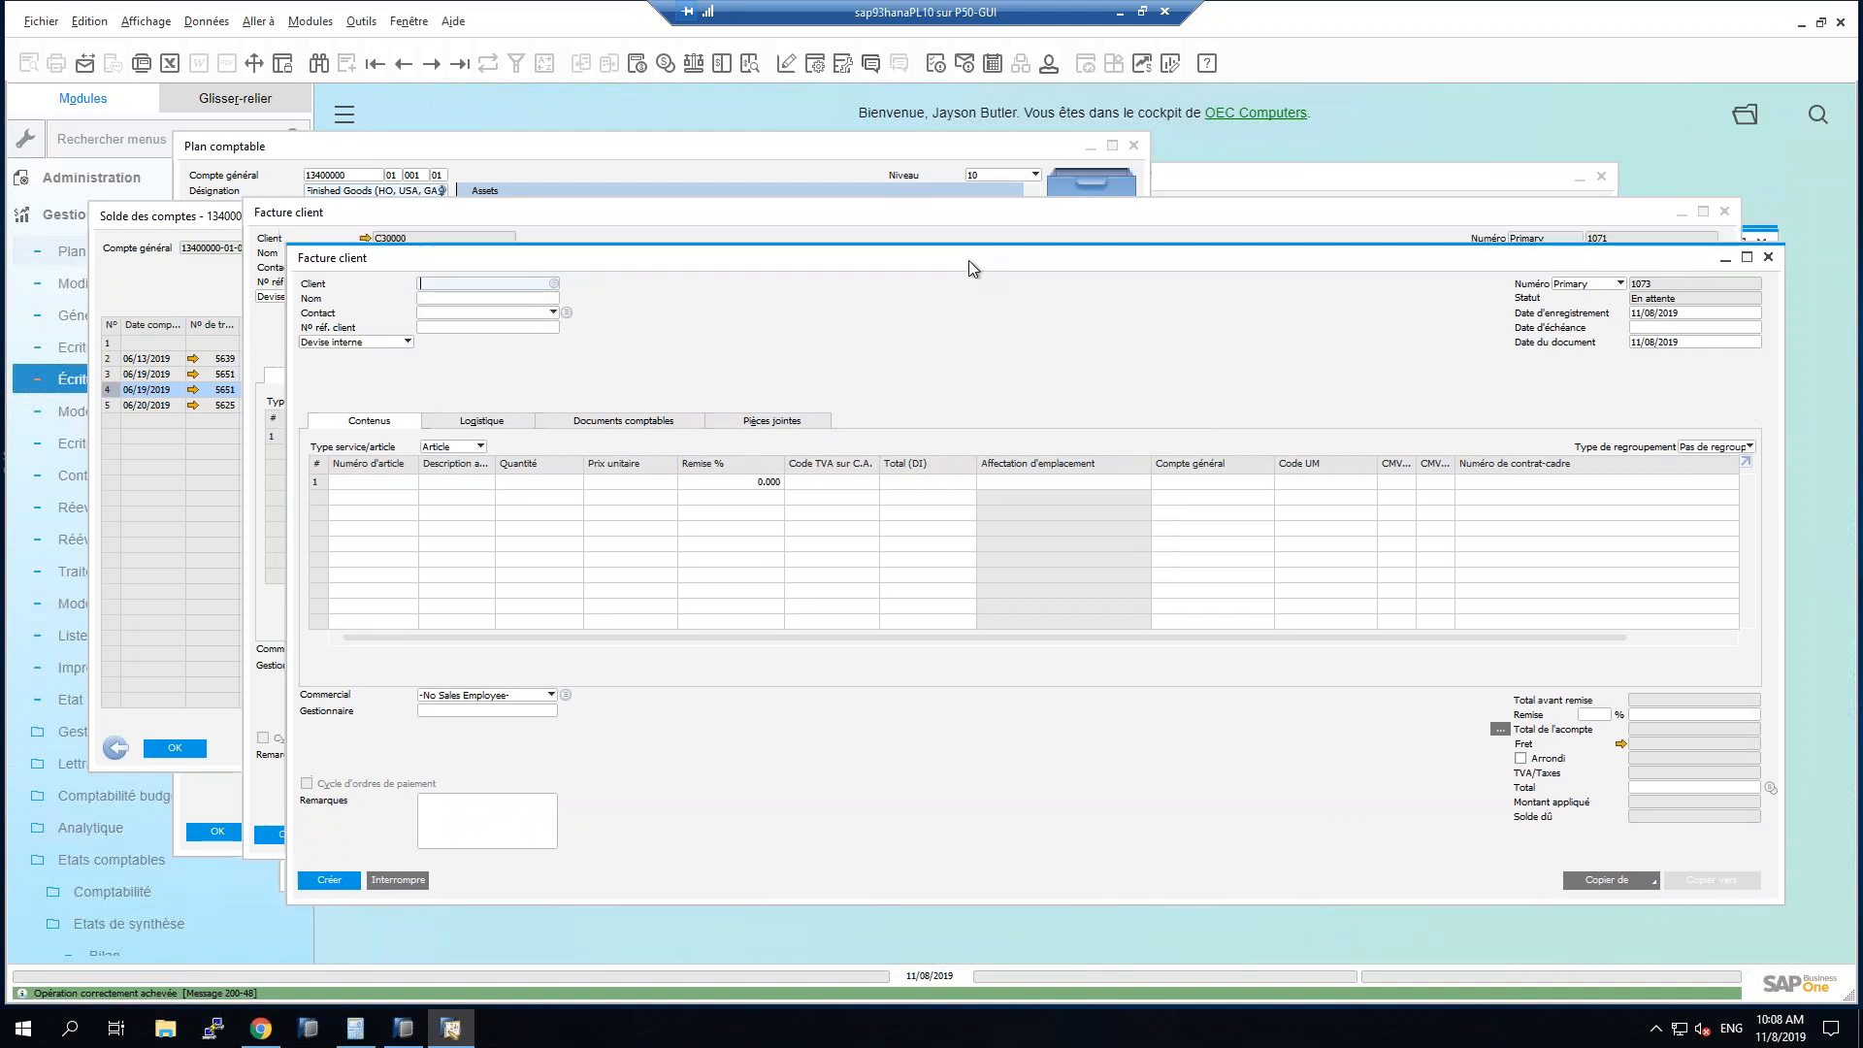
click(462, 64)
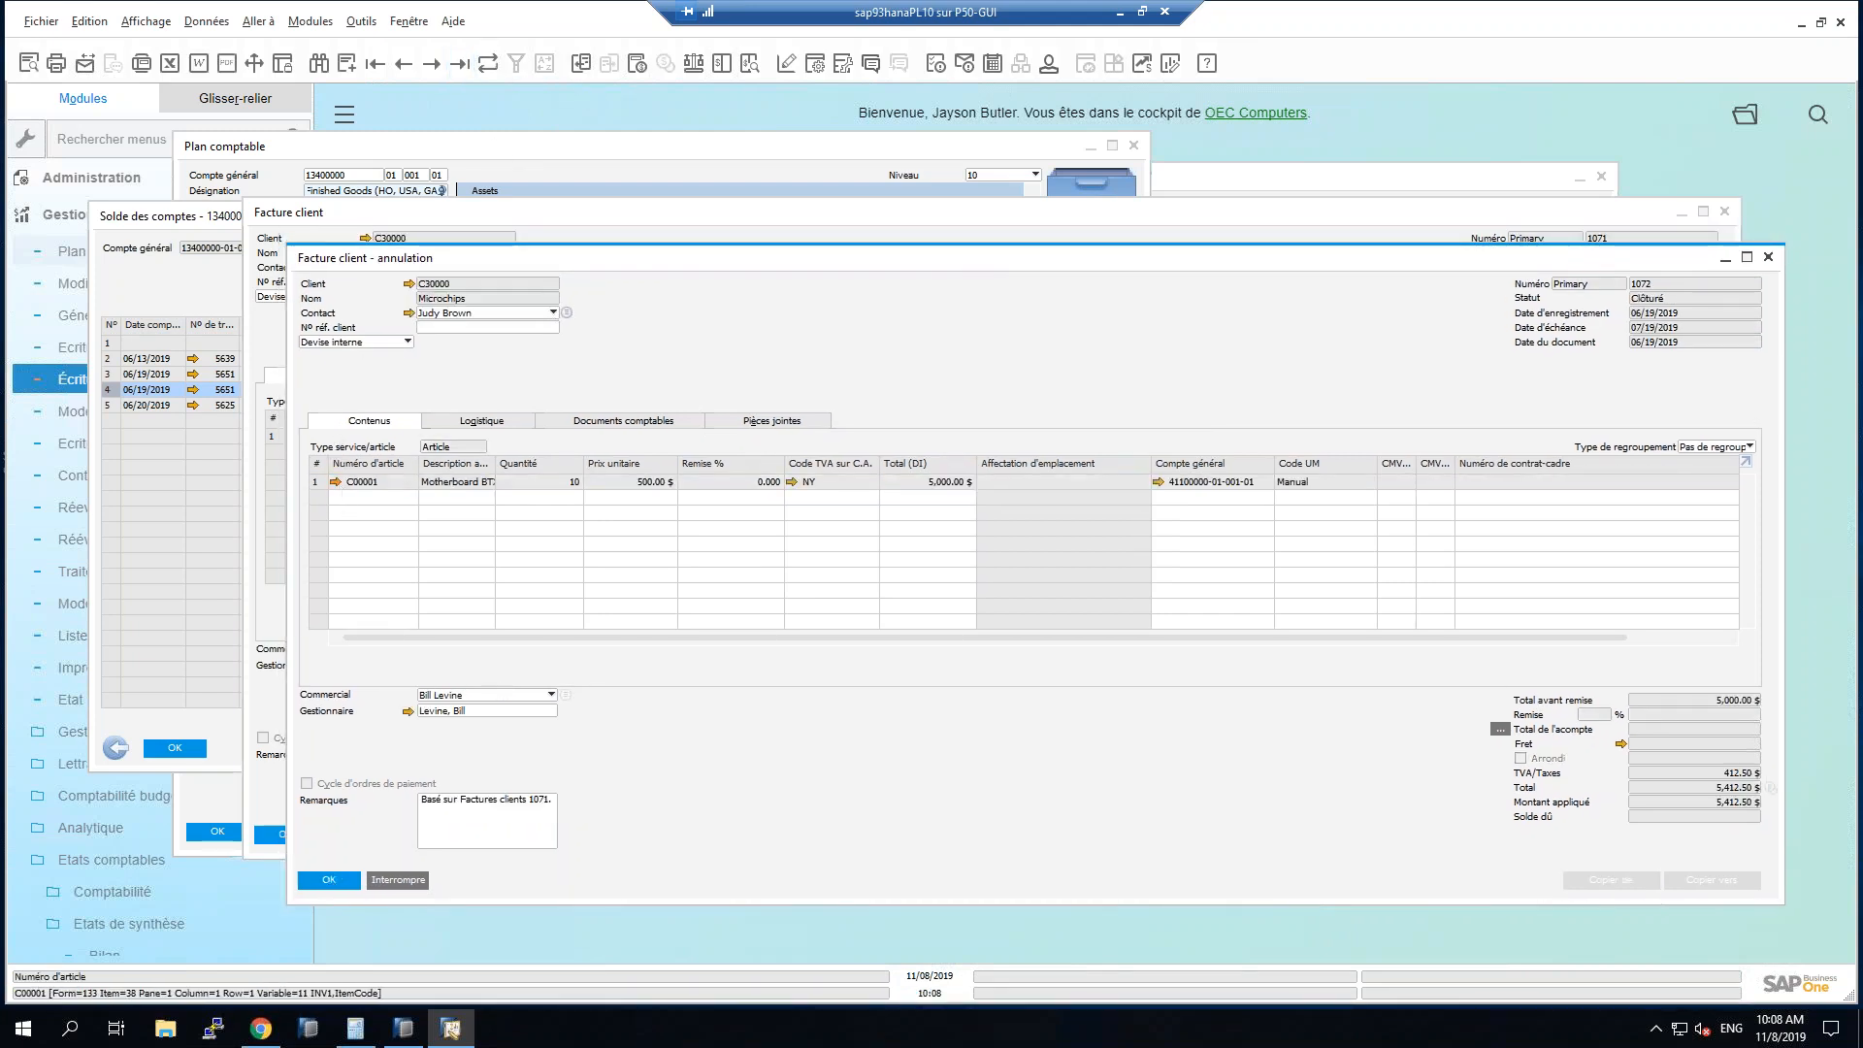
Open the item group of item C00001 from the cancellation document and check its stock account and sales credit account.
click(335, 482)
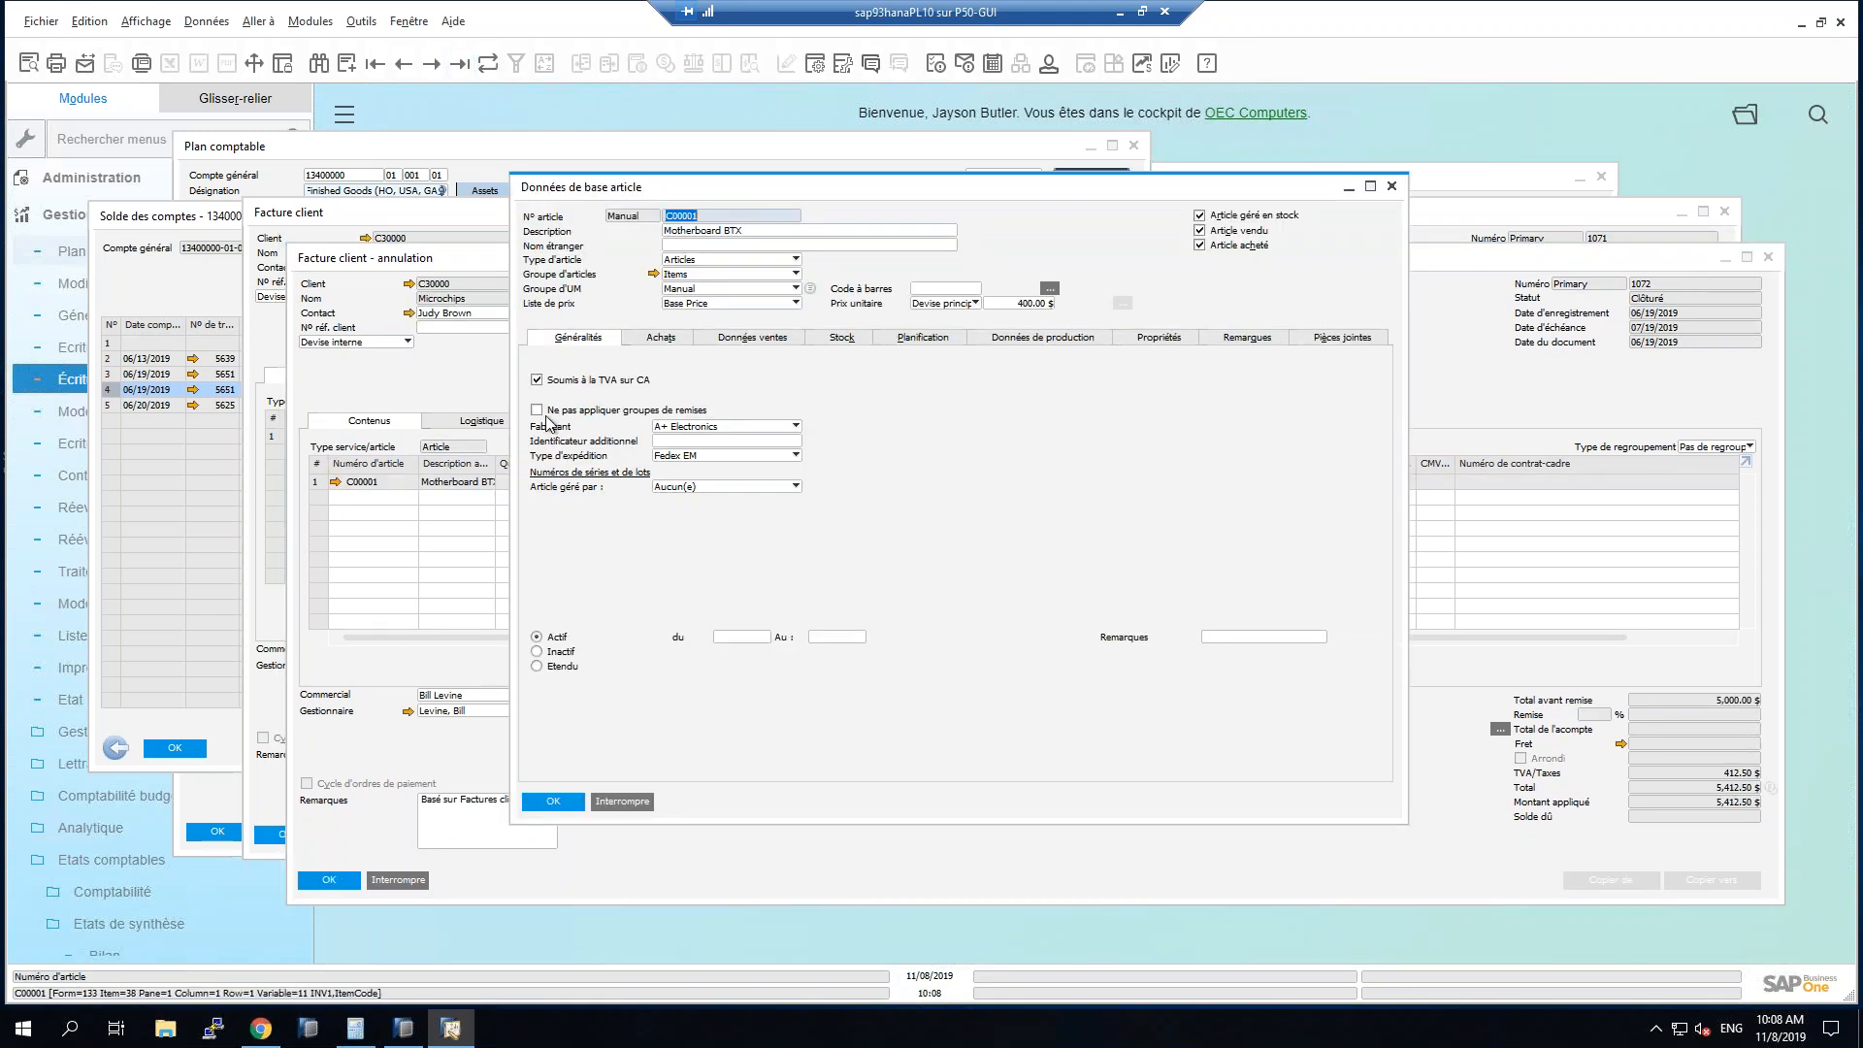
click(654, 275)
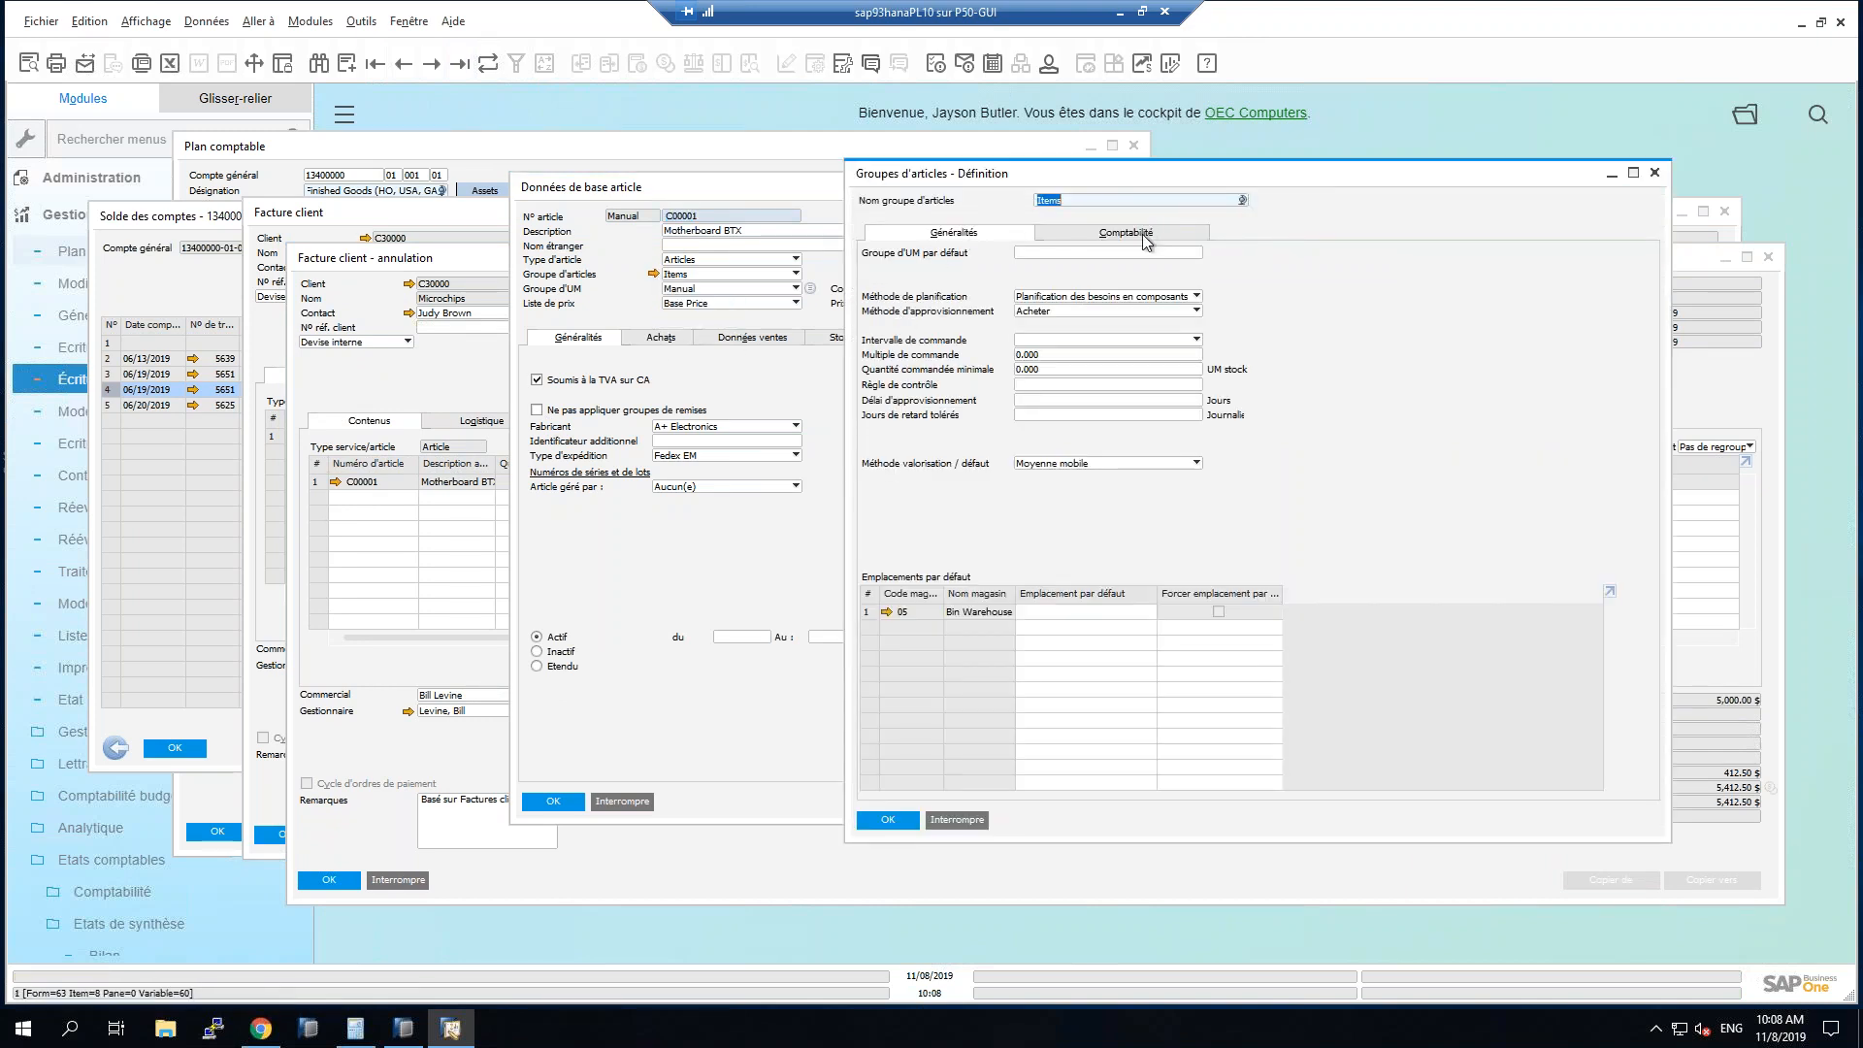
click(1141, 234)
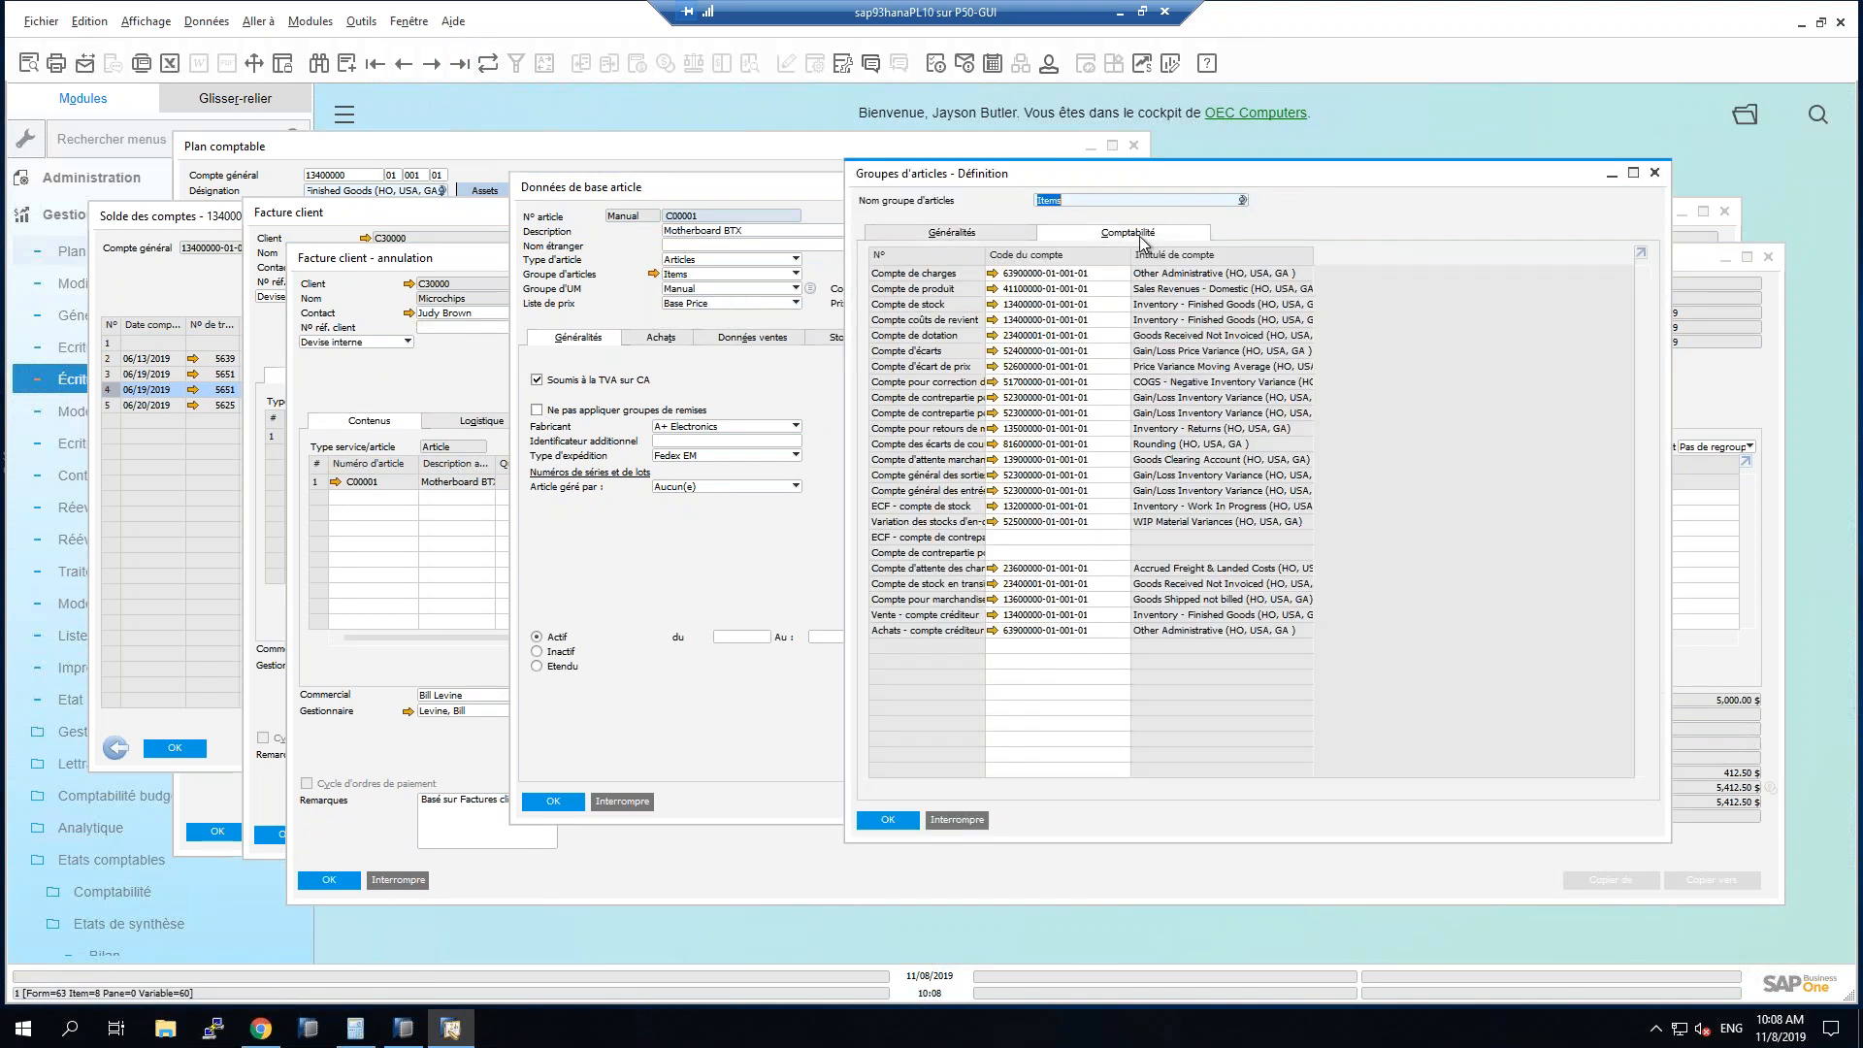
click(1096, 318)
click(1114, 613)
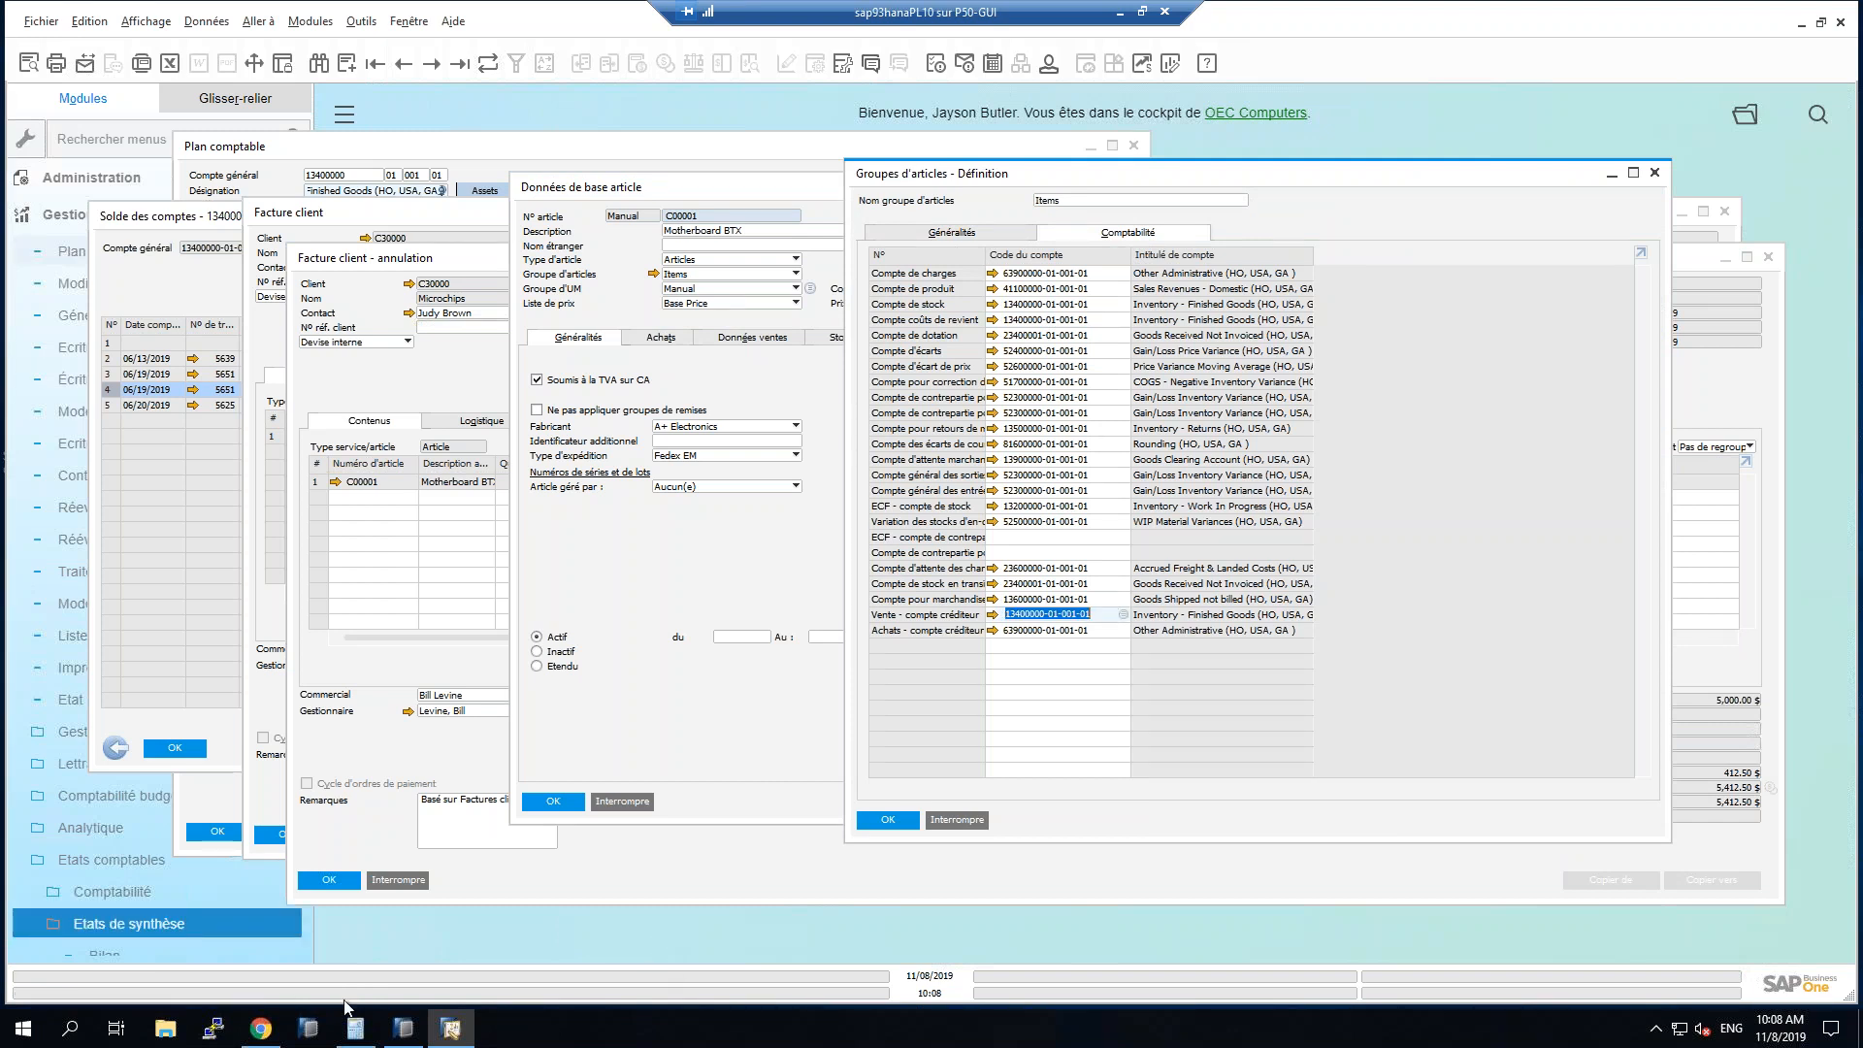
click(957, 820)
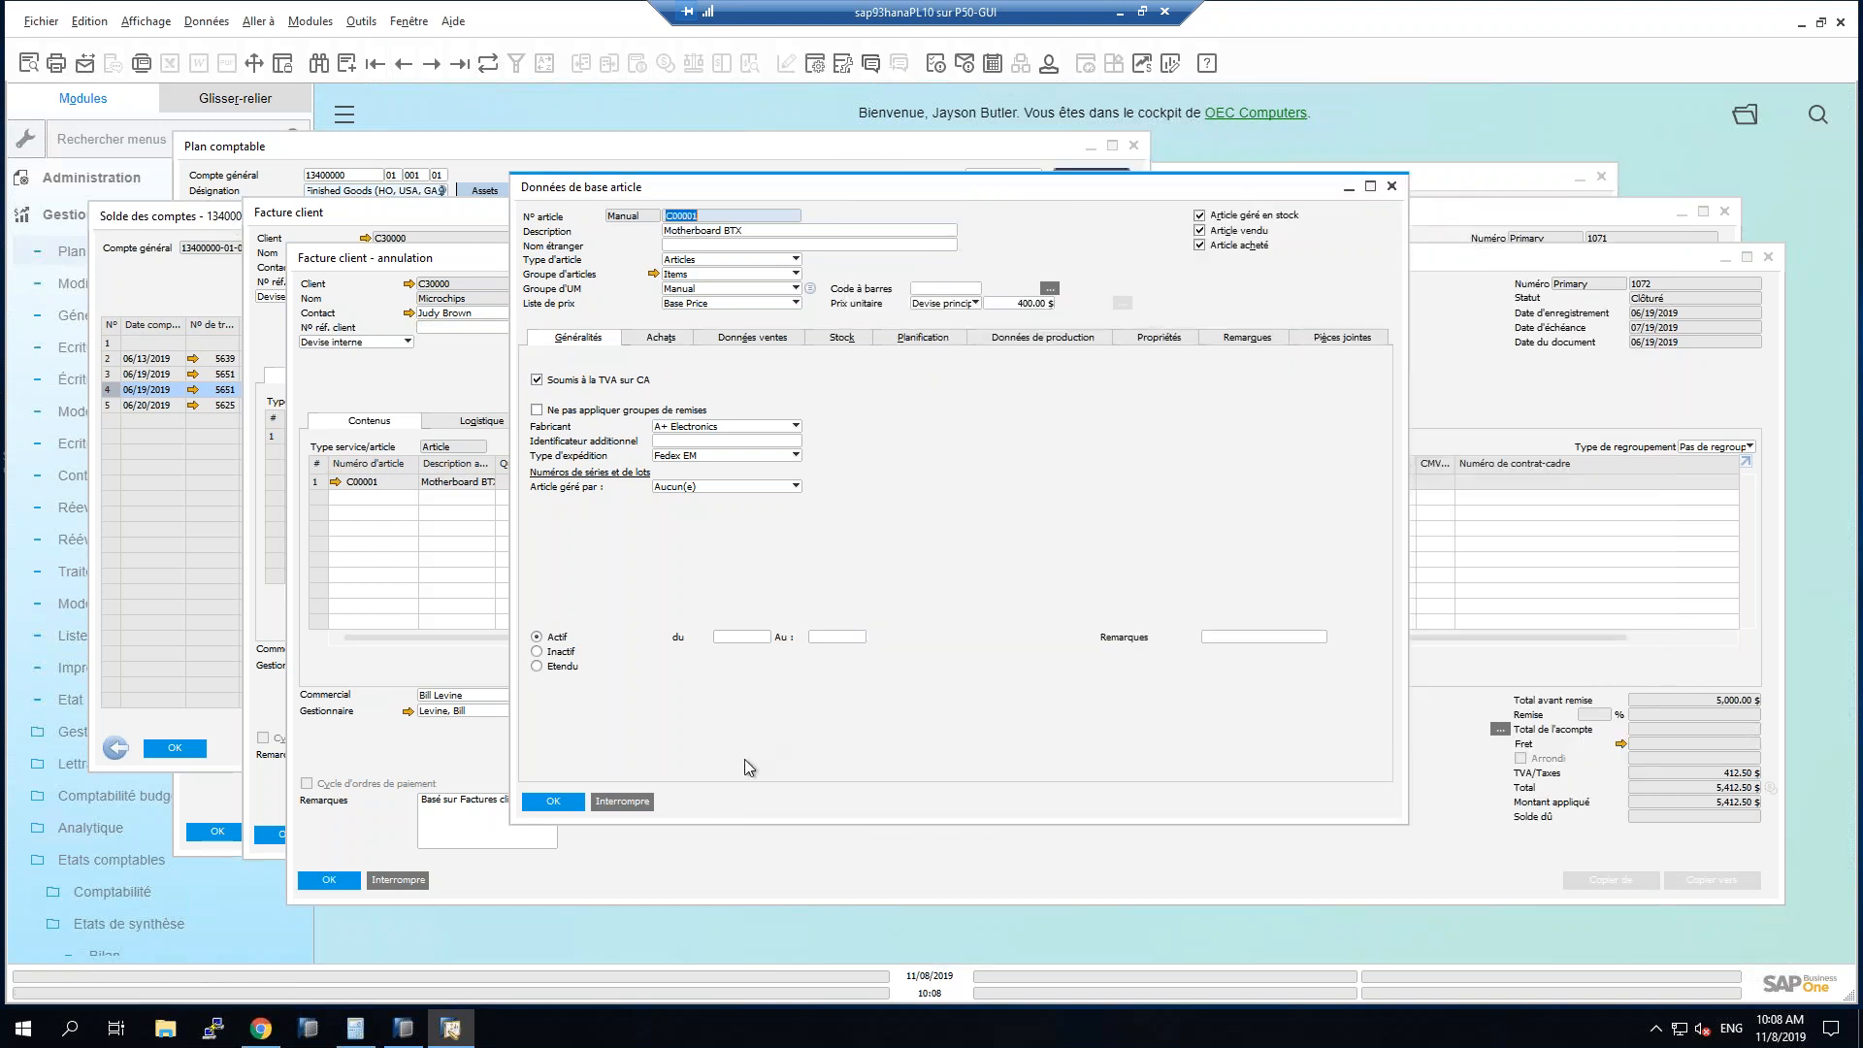
Close the item record, both invoice documents and the Finished Goods account balance, and minimise the chart of accounts.
click(617, 801)
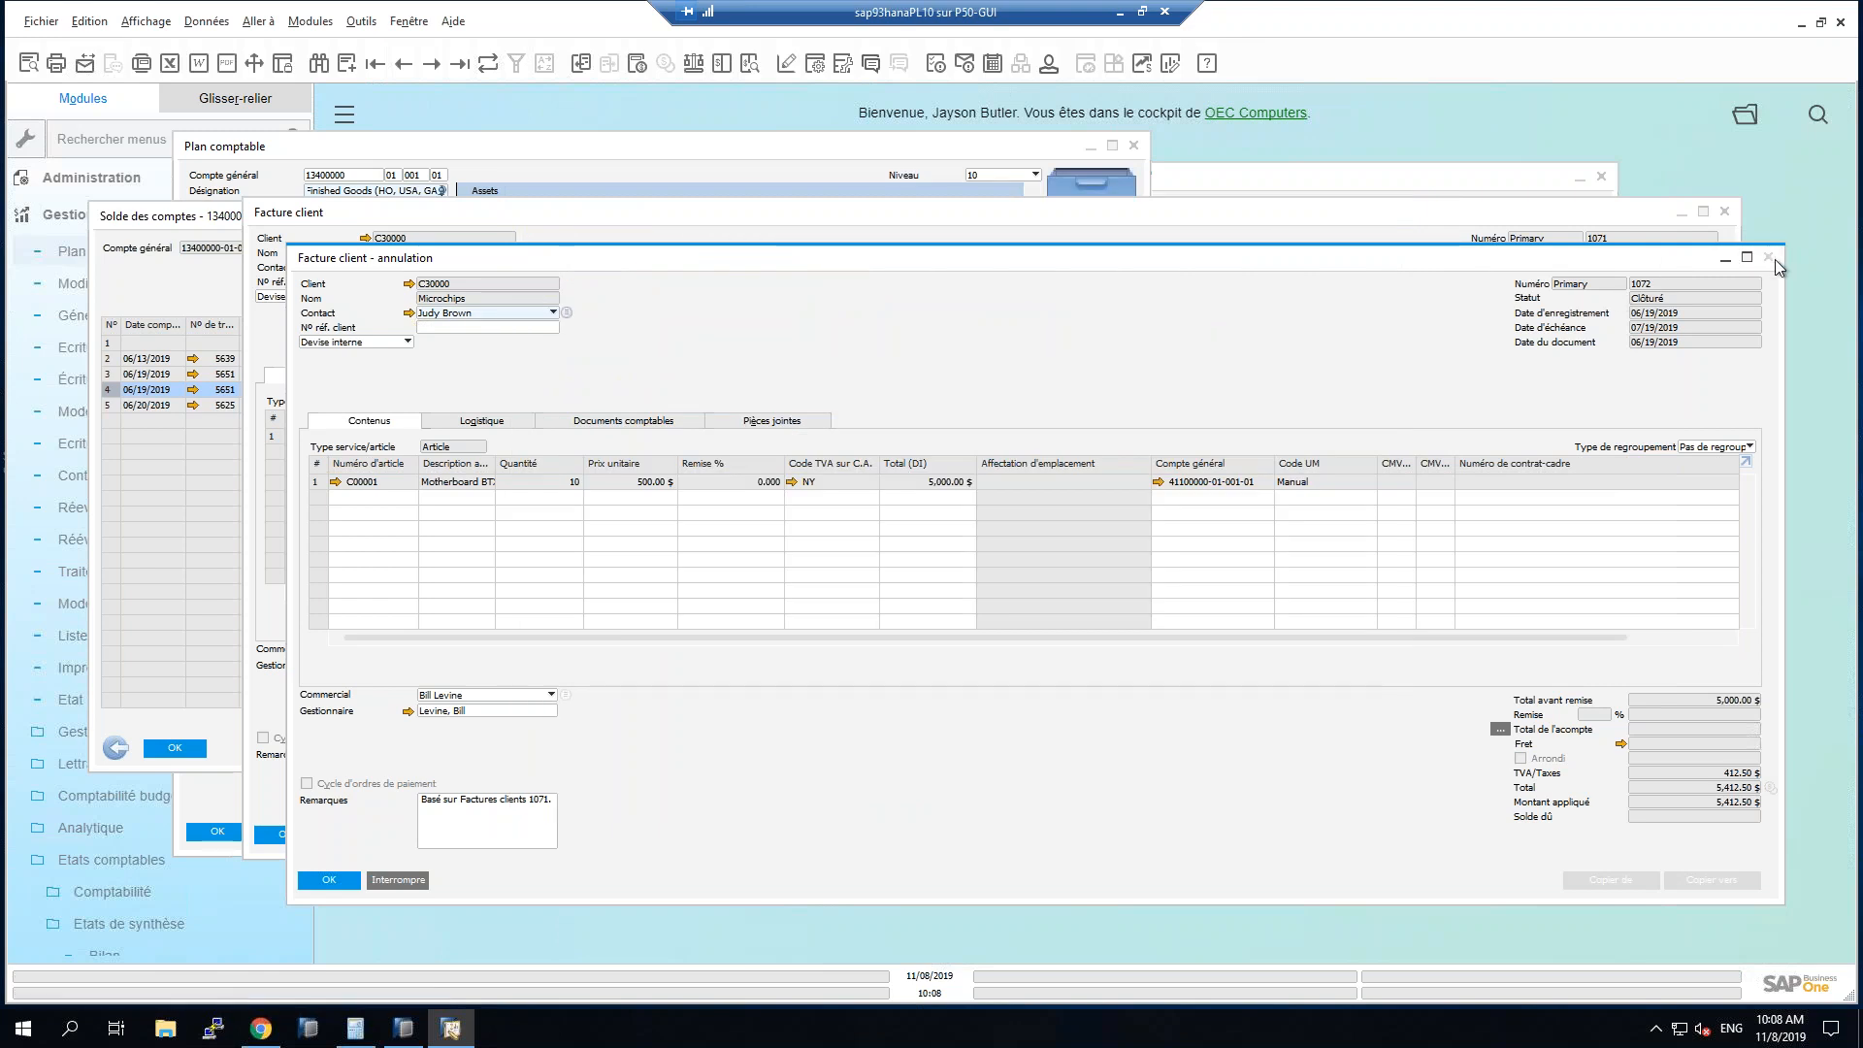
click(1768, 256)
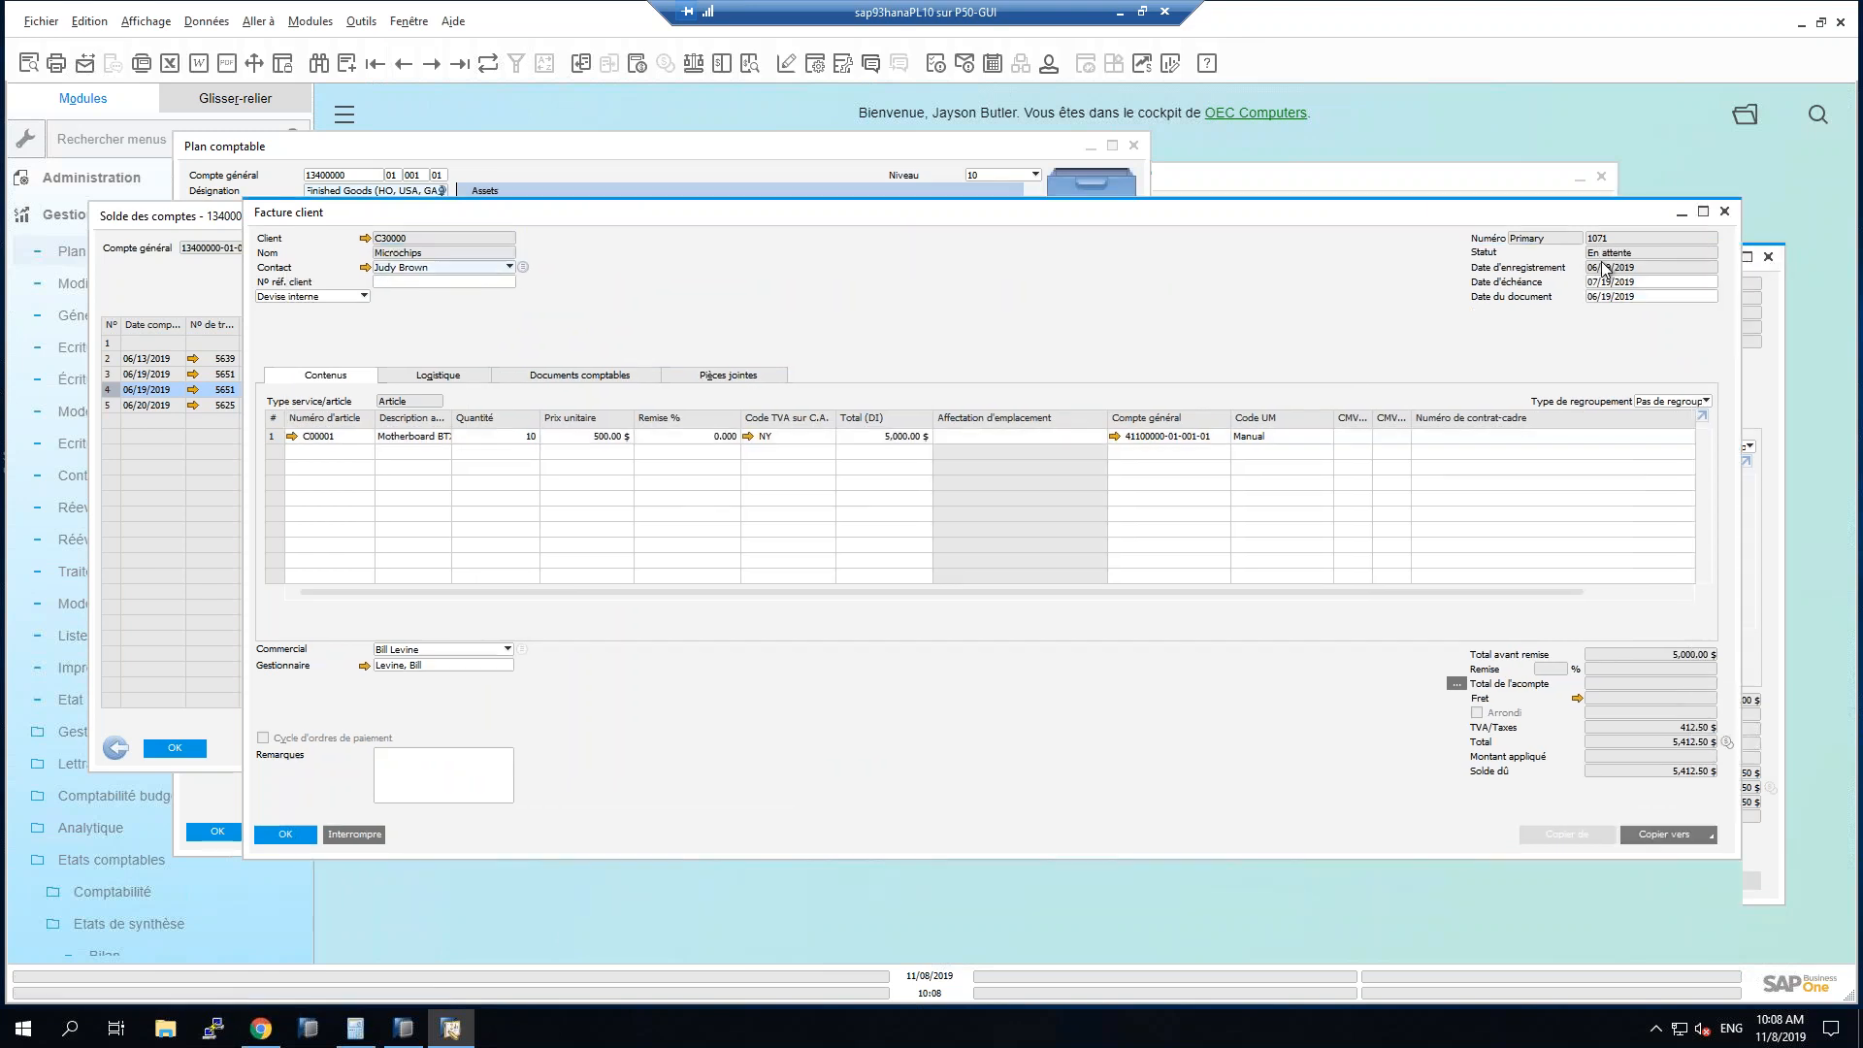
click(1736, 215)
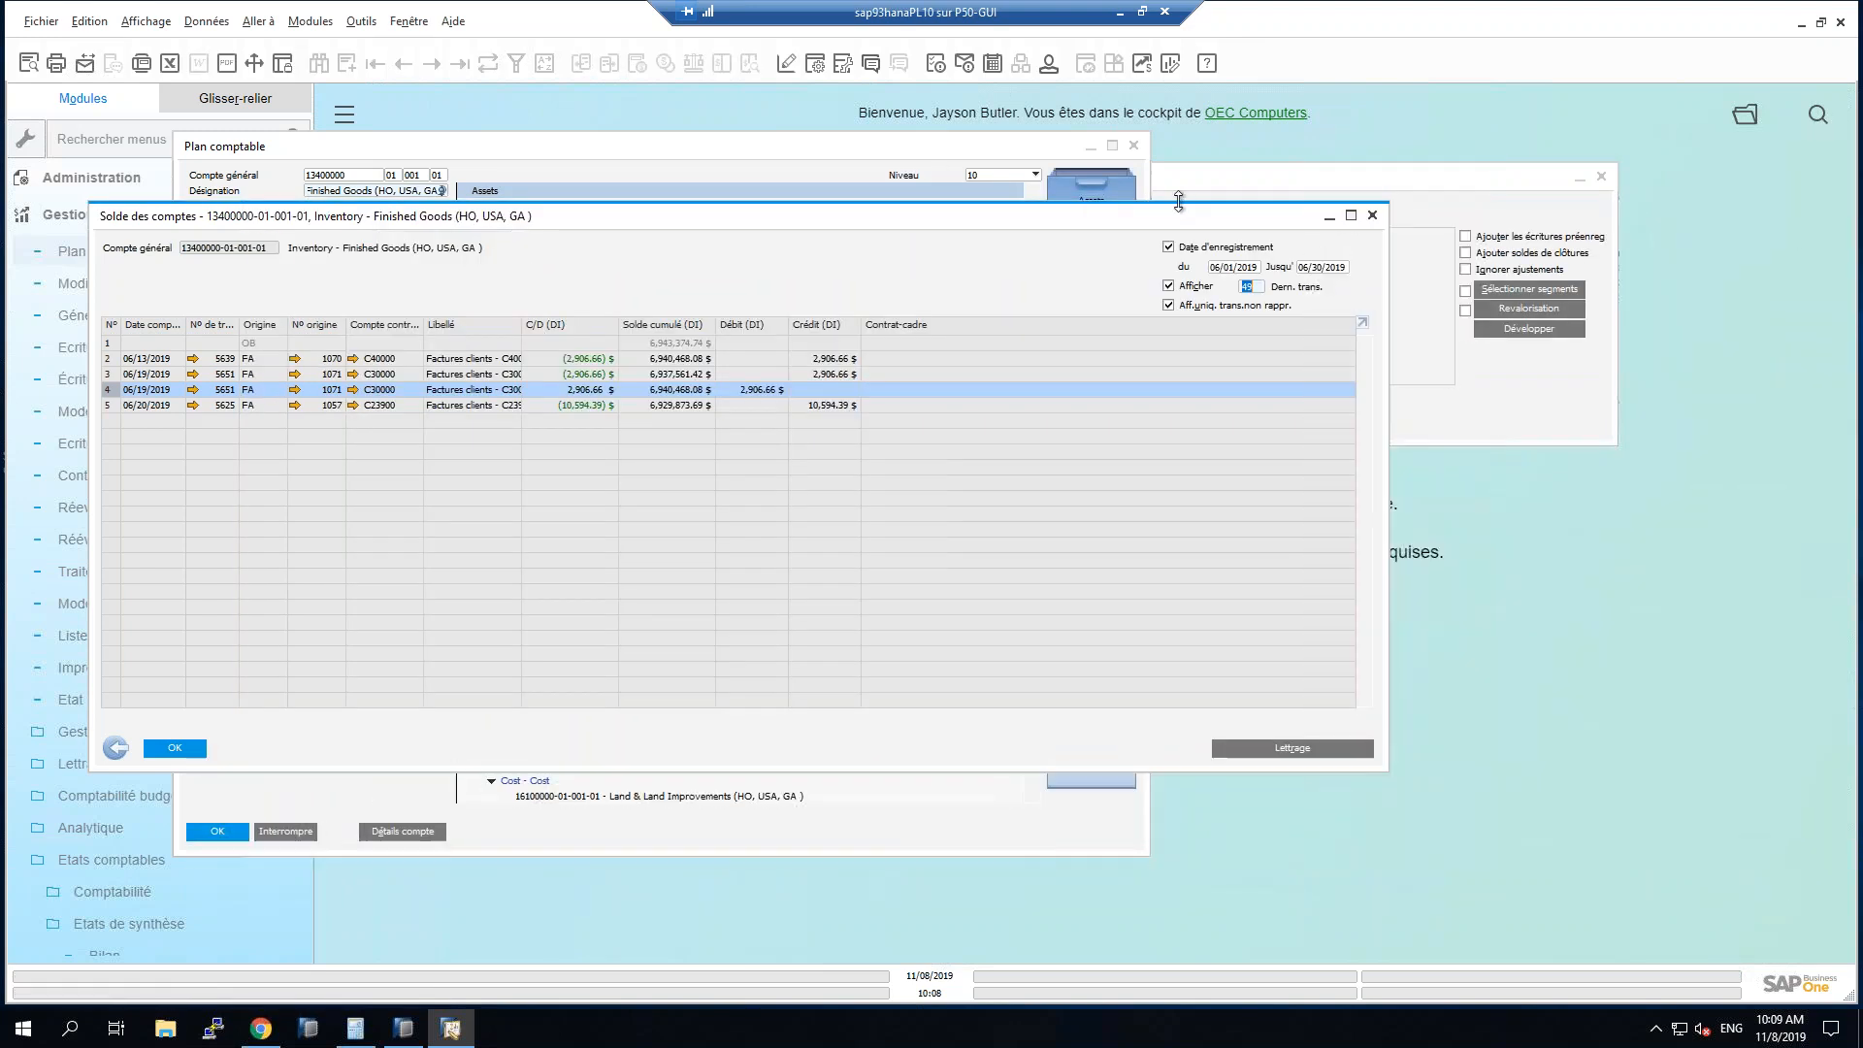
click(1373, 216)
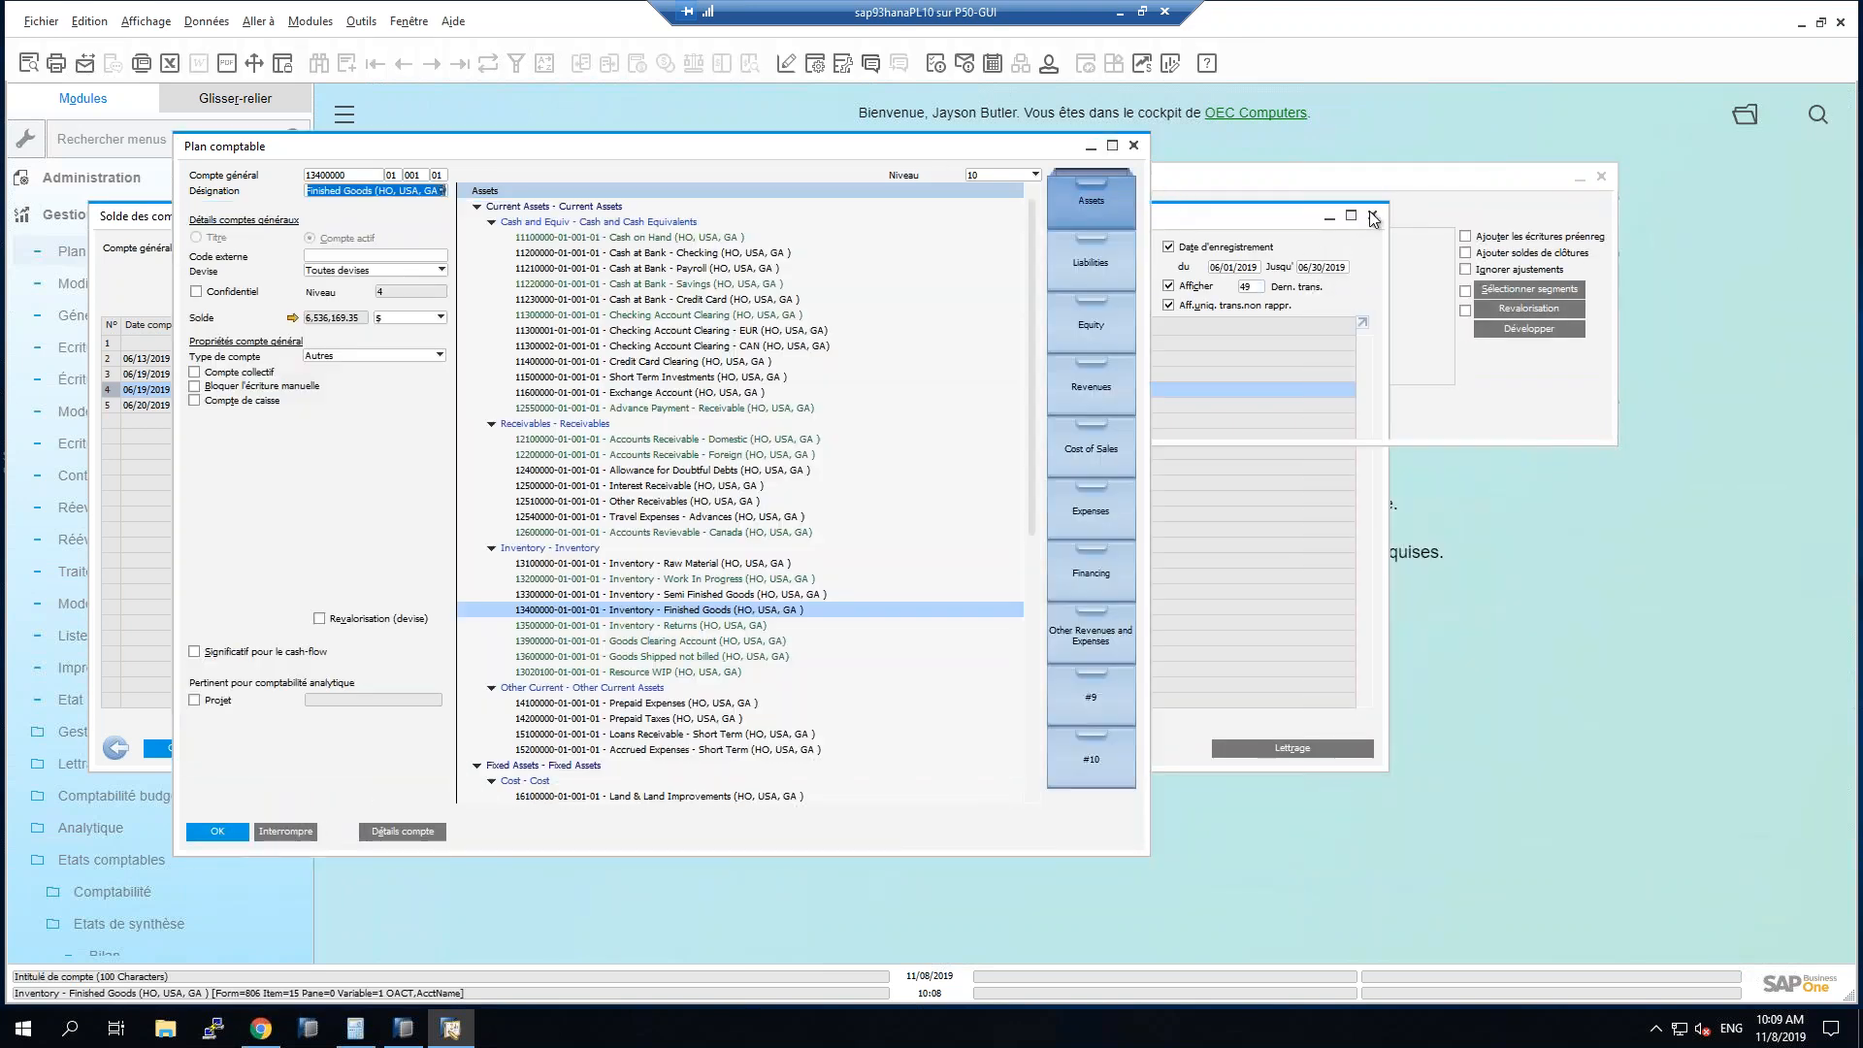
click(1093, 149)
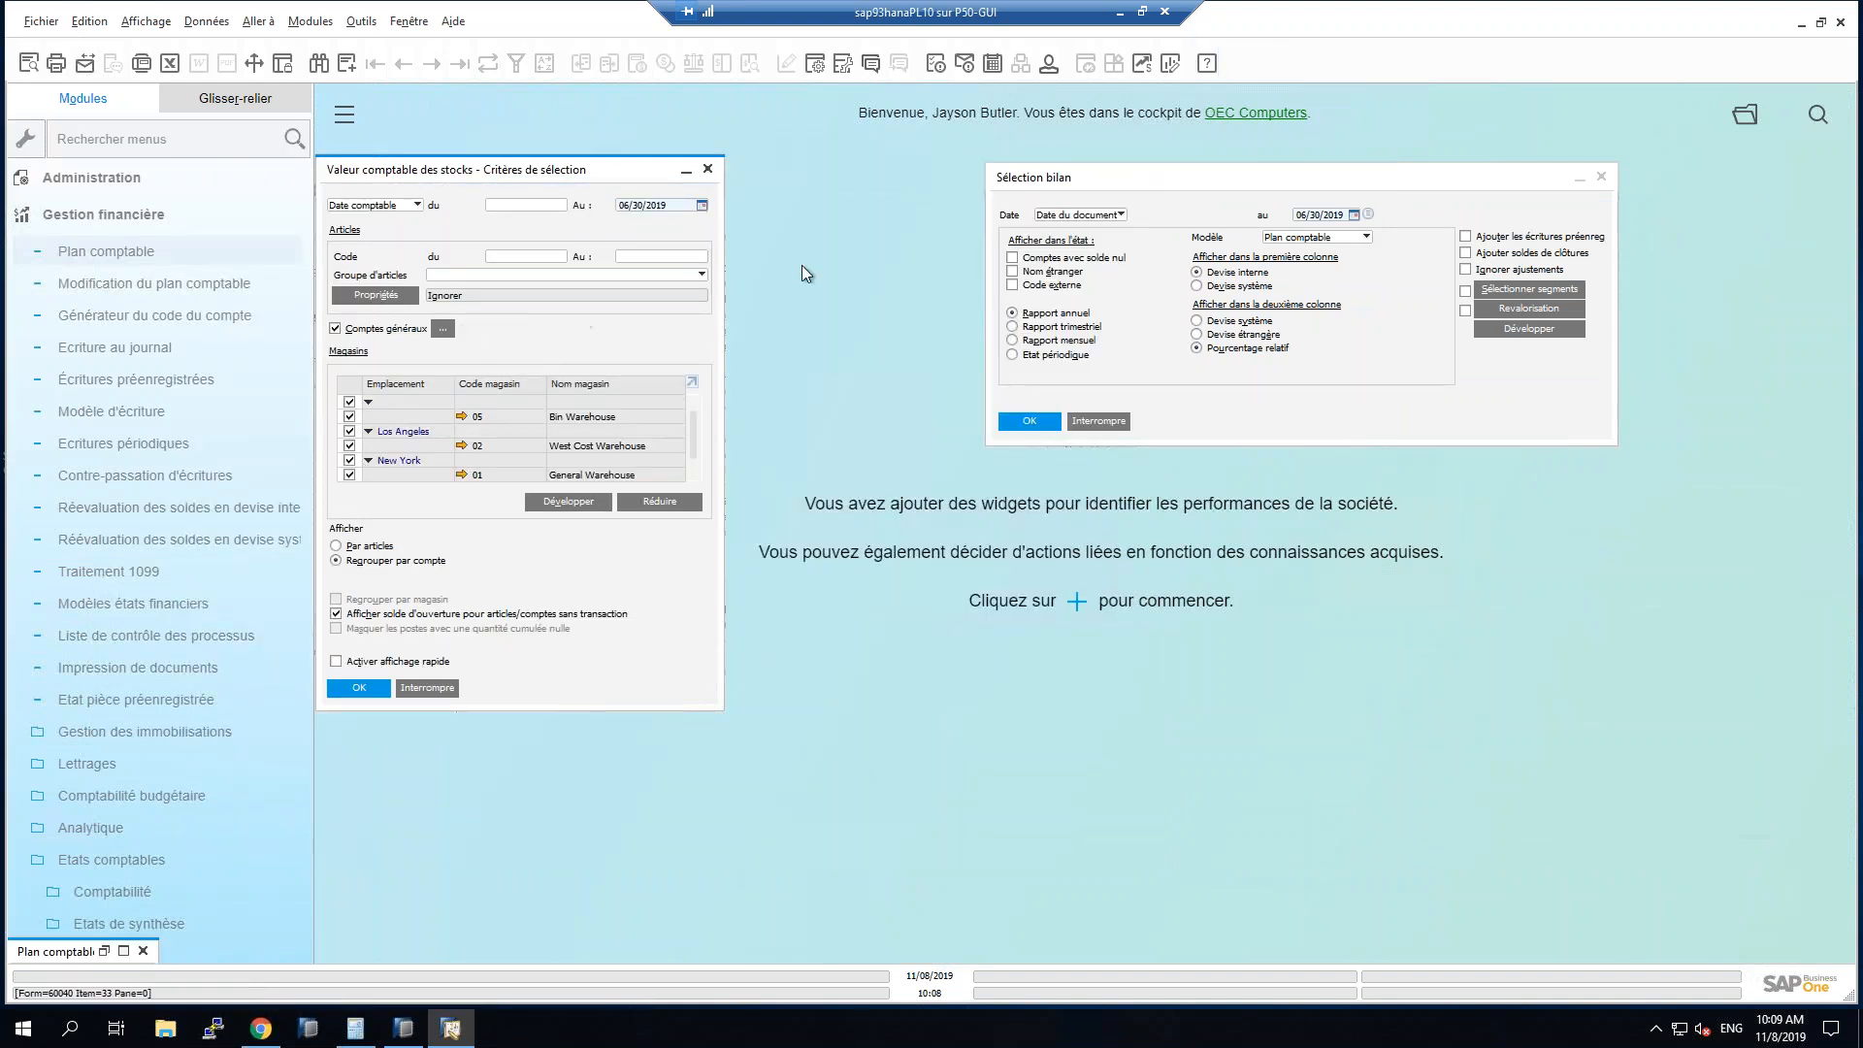
Rerun the stock valuation report as of 06/30/2019, grouped by account, and display the cumulative value of each inventory account.
click(358, 687)
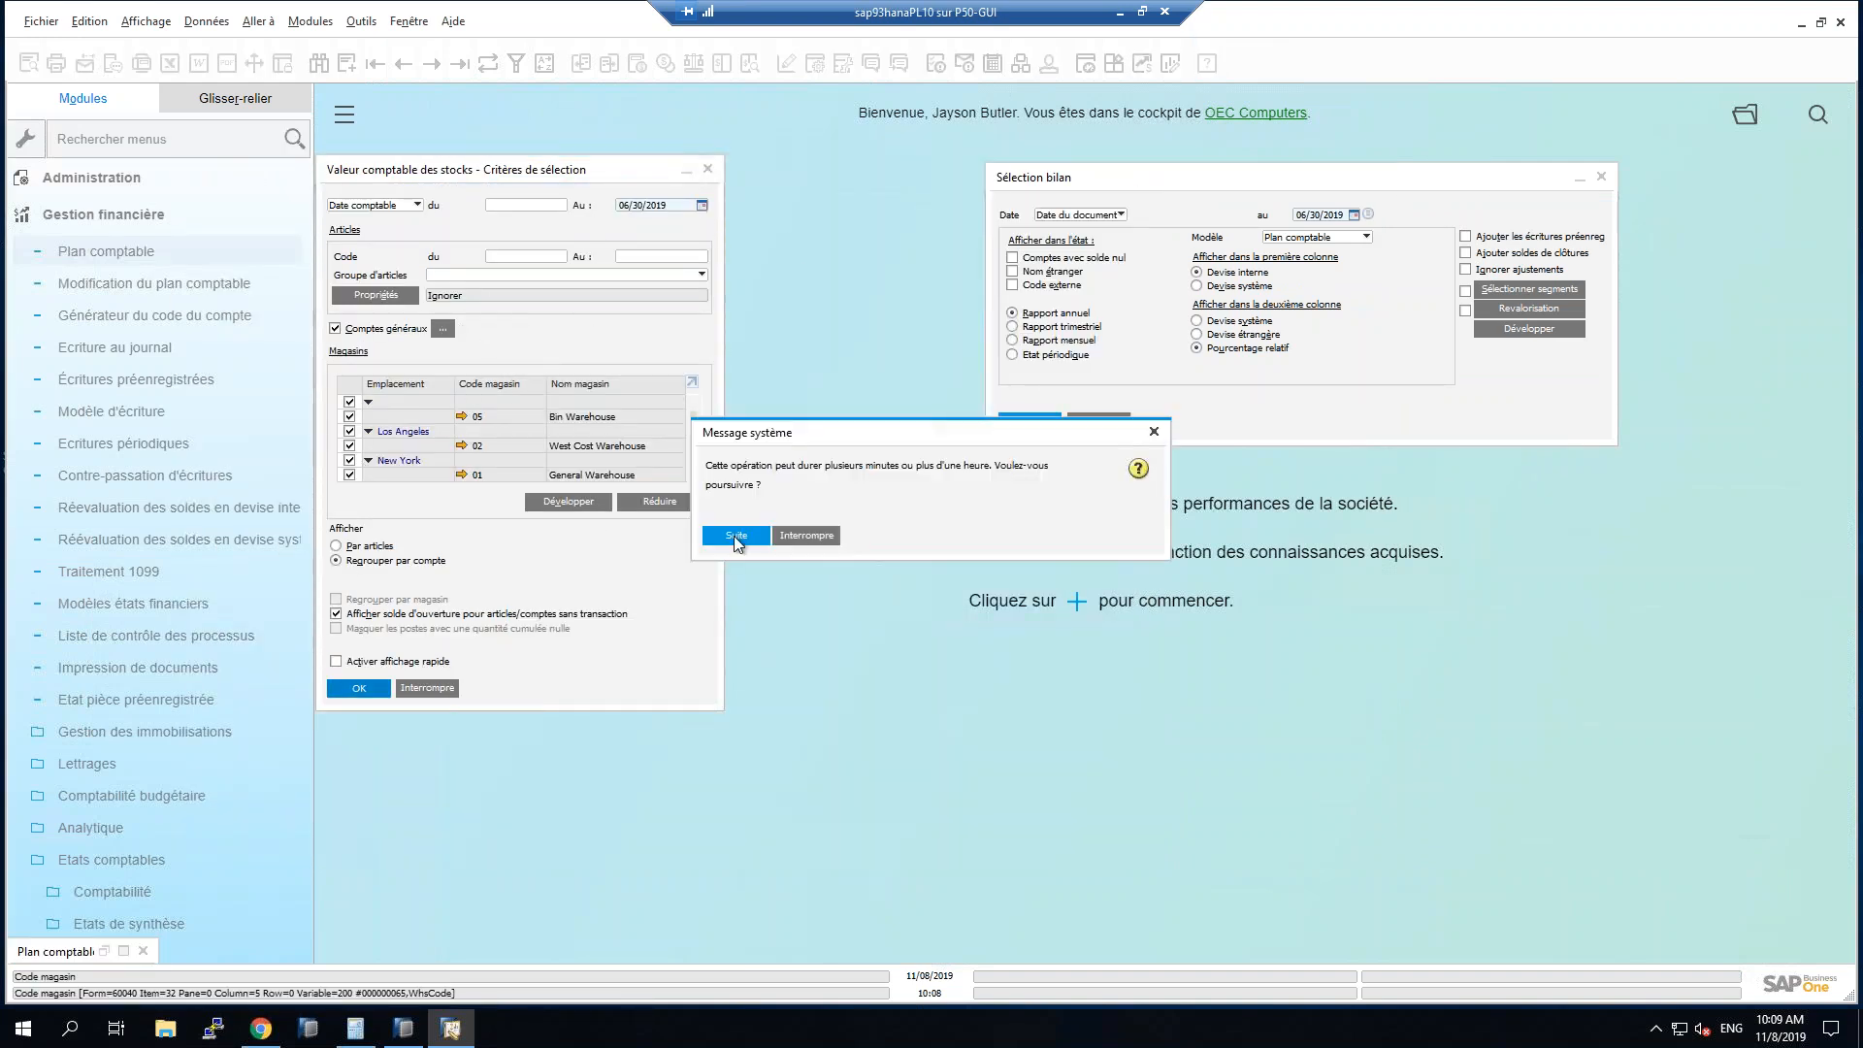
click(754, 536)
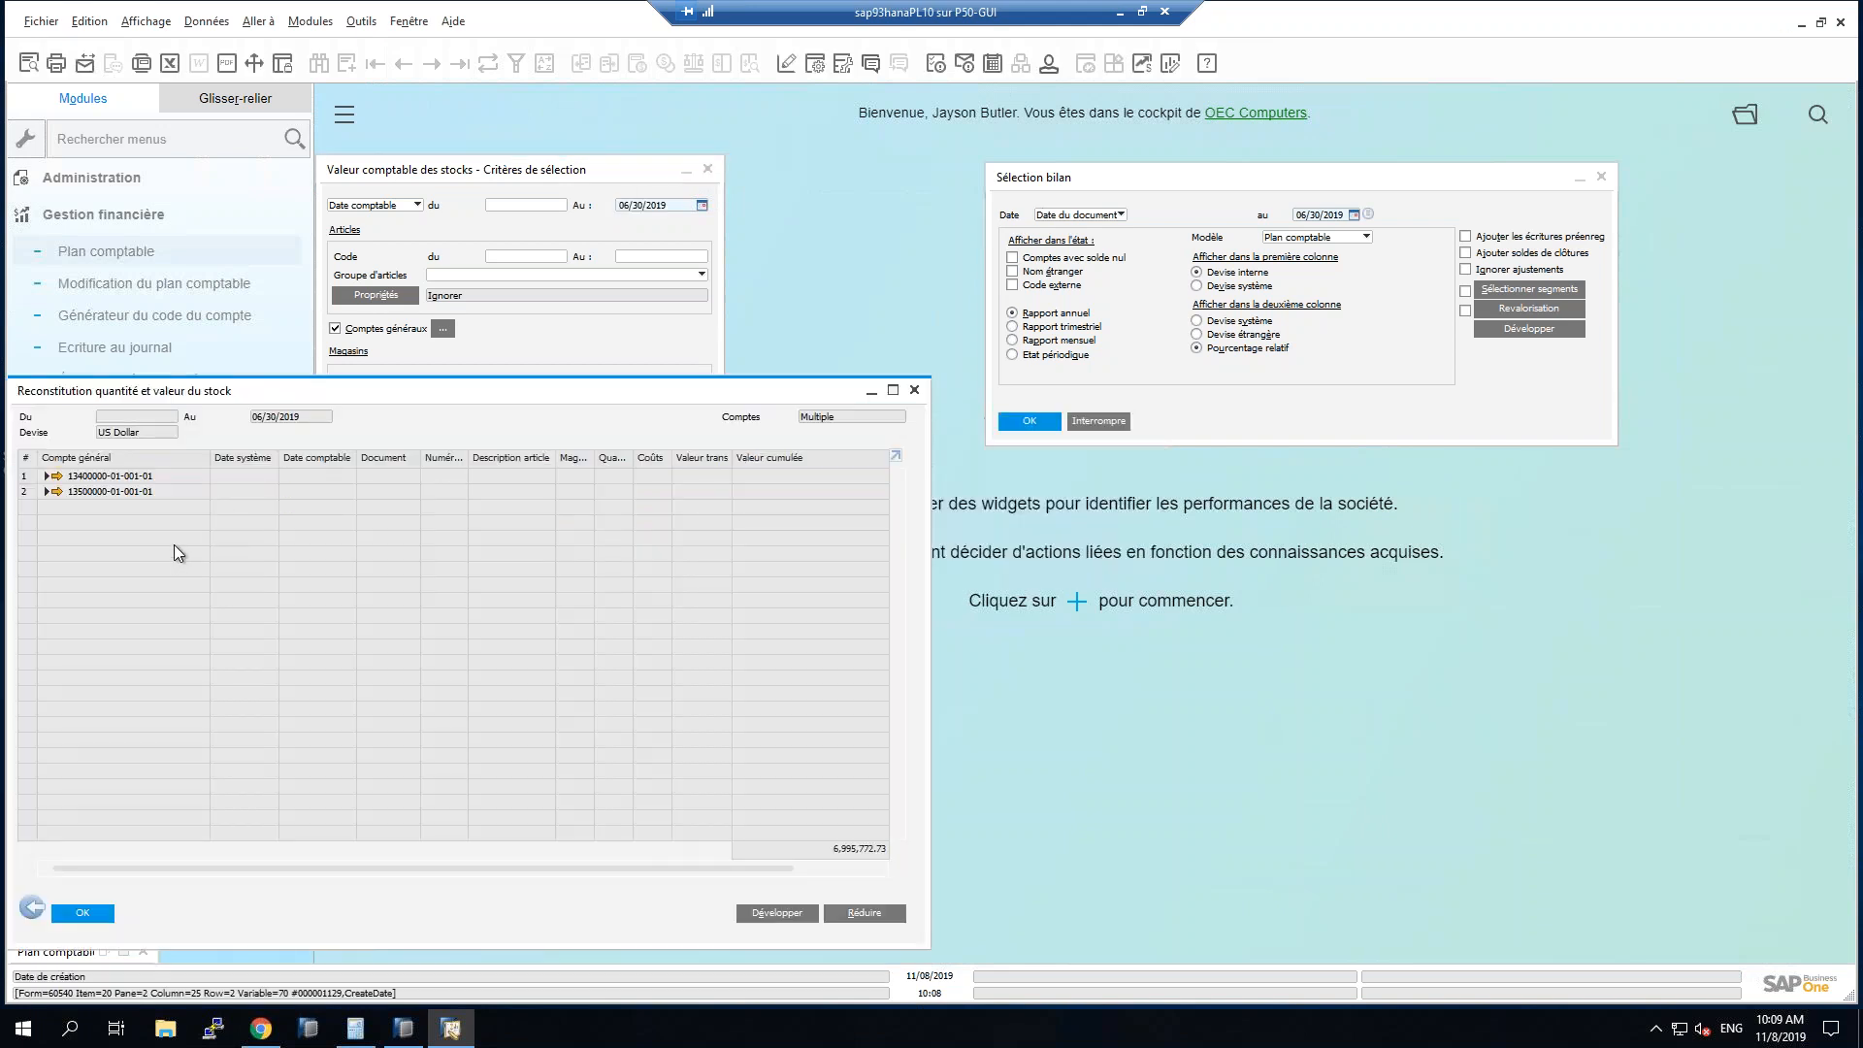
click(852, 867)
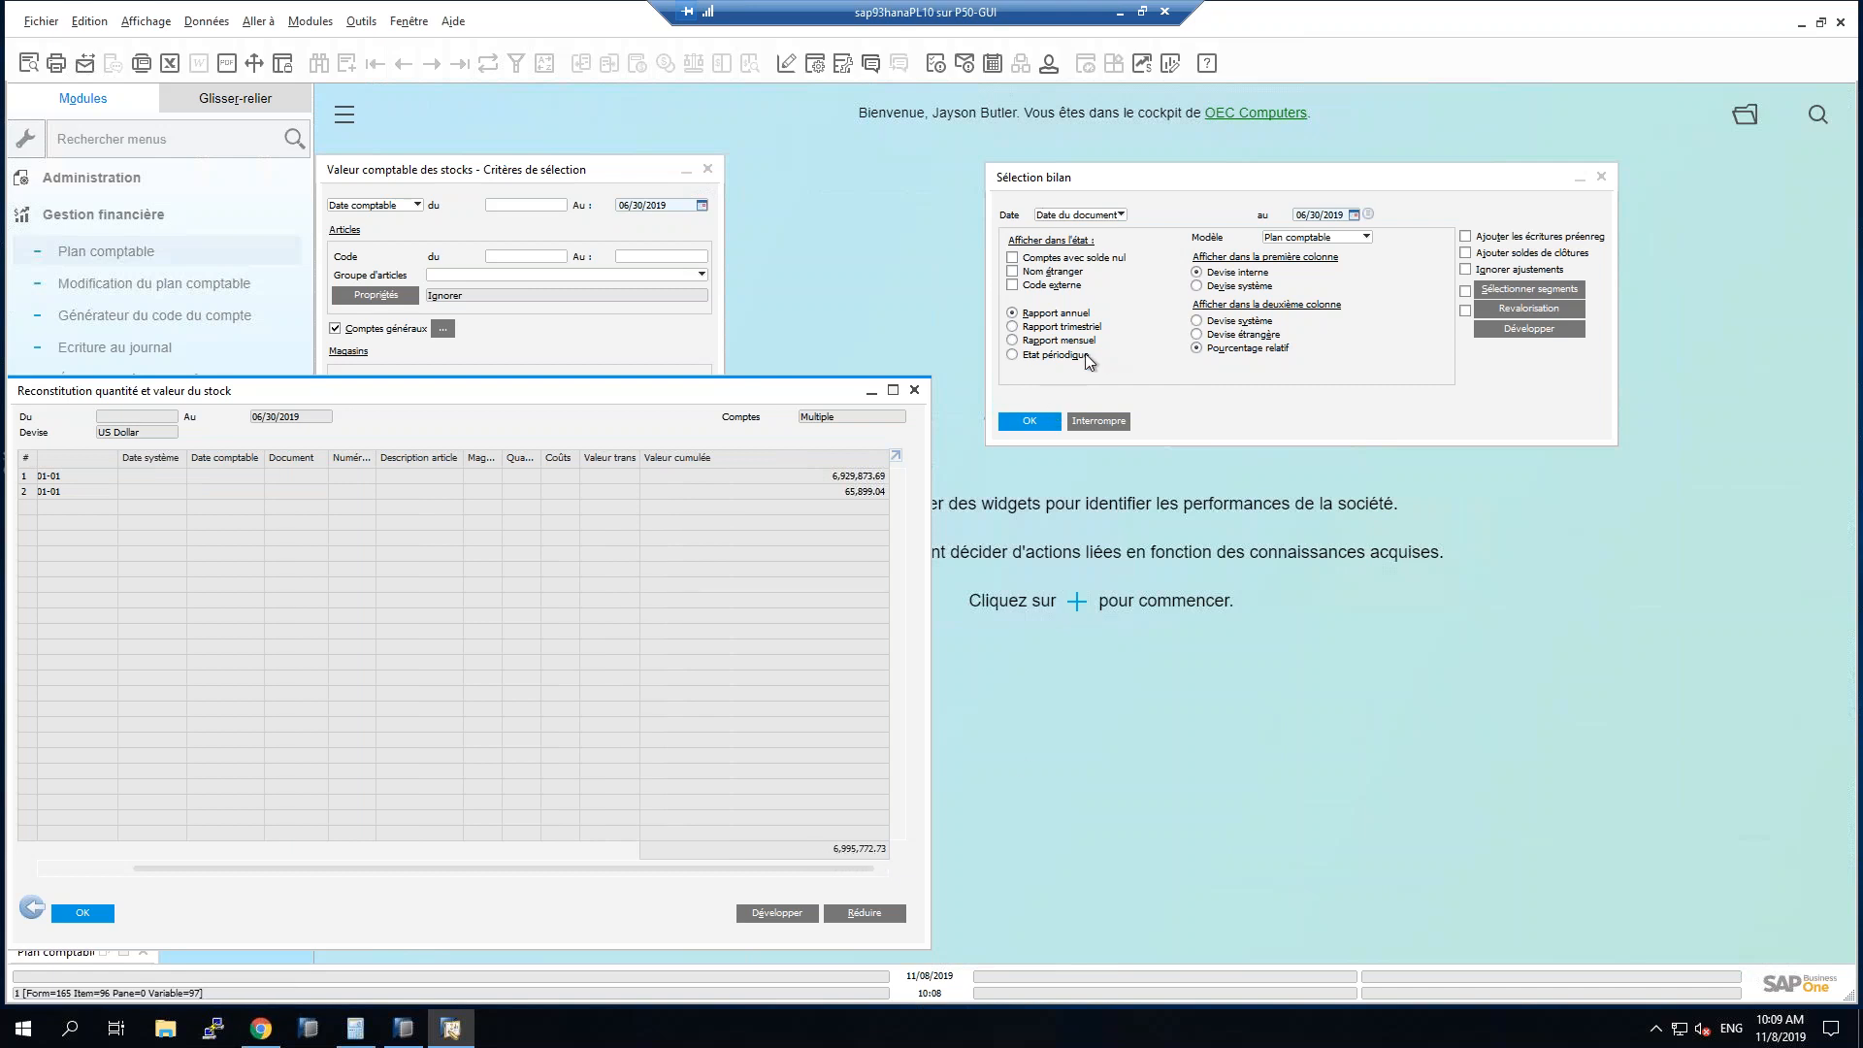
Generate the balance sheet as of 06/30/2019, compare its inventory accounts with the stock valuation, and return to both reports' selection criteria.
click(1030, 421)
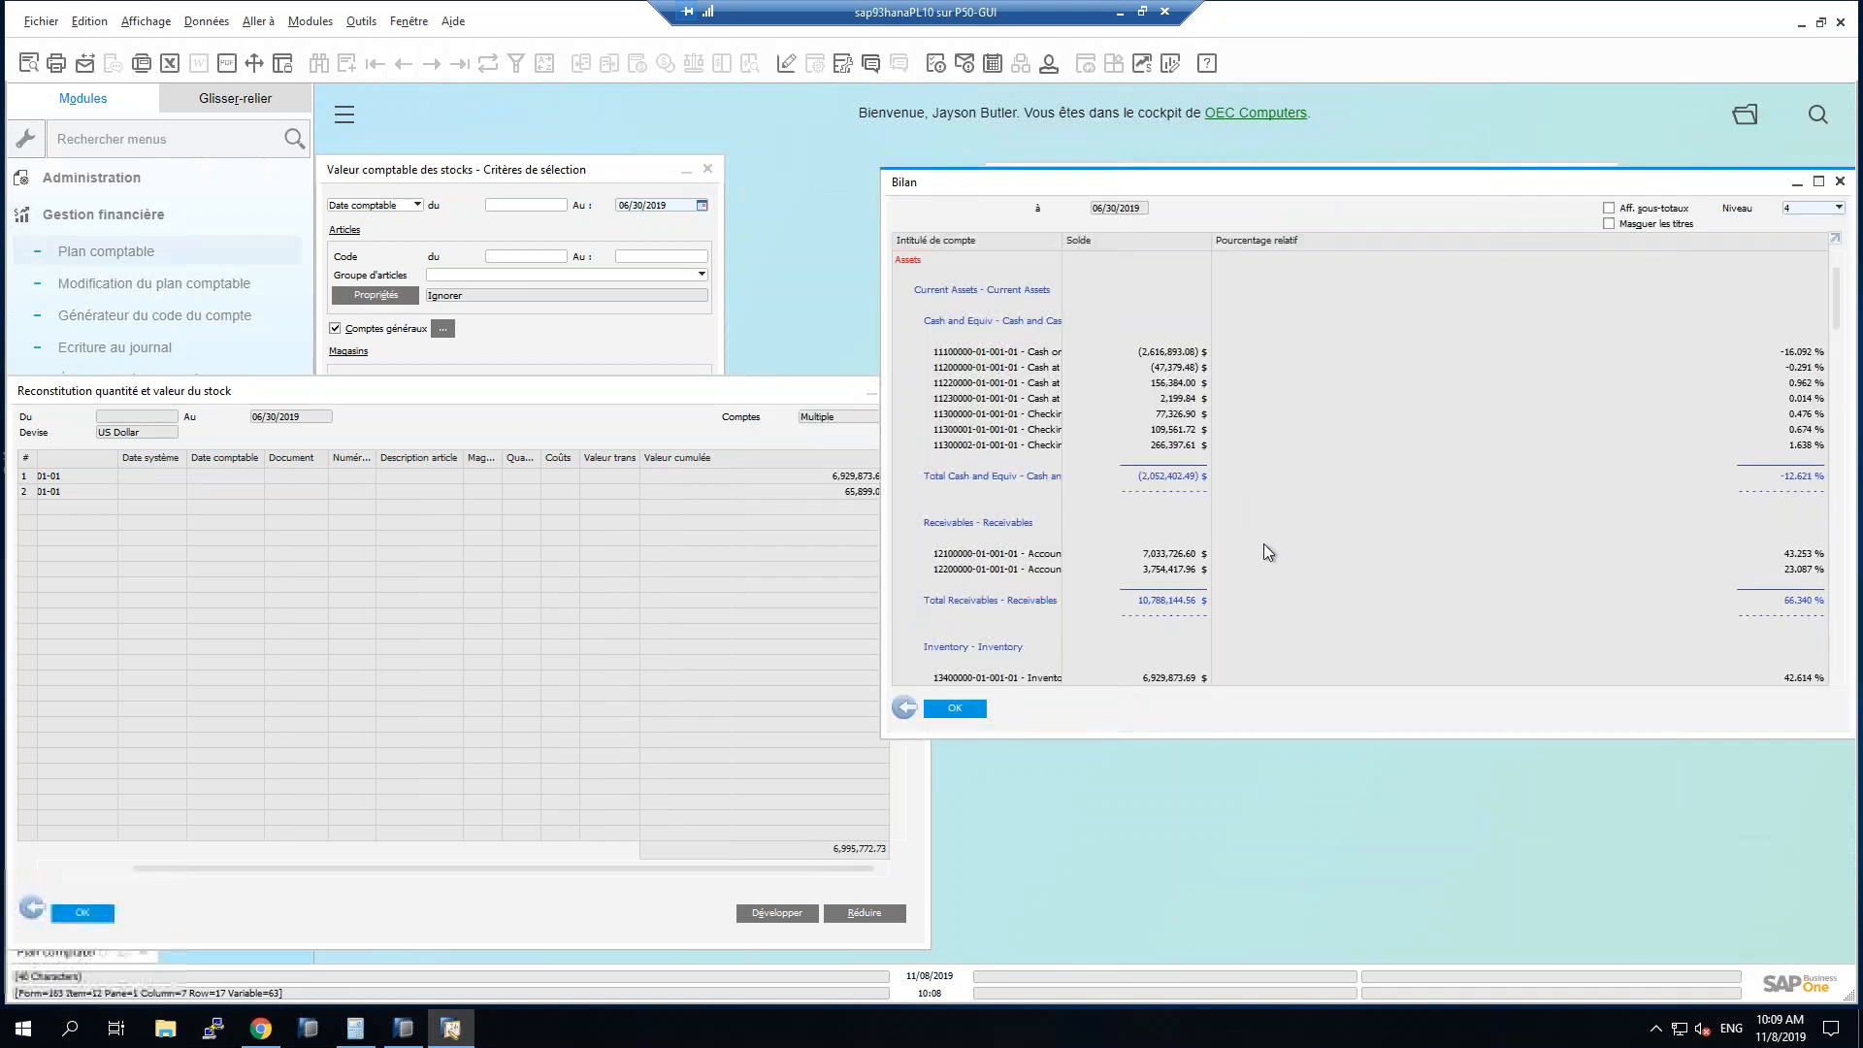
scroll(1605, 600, down, 1)
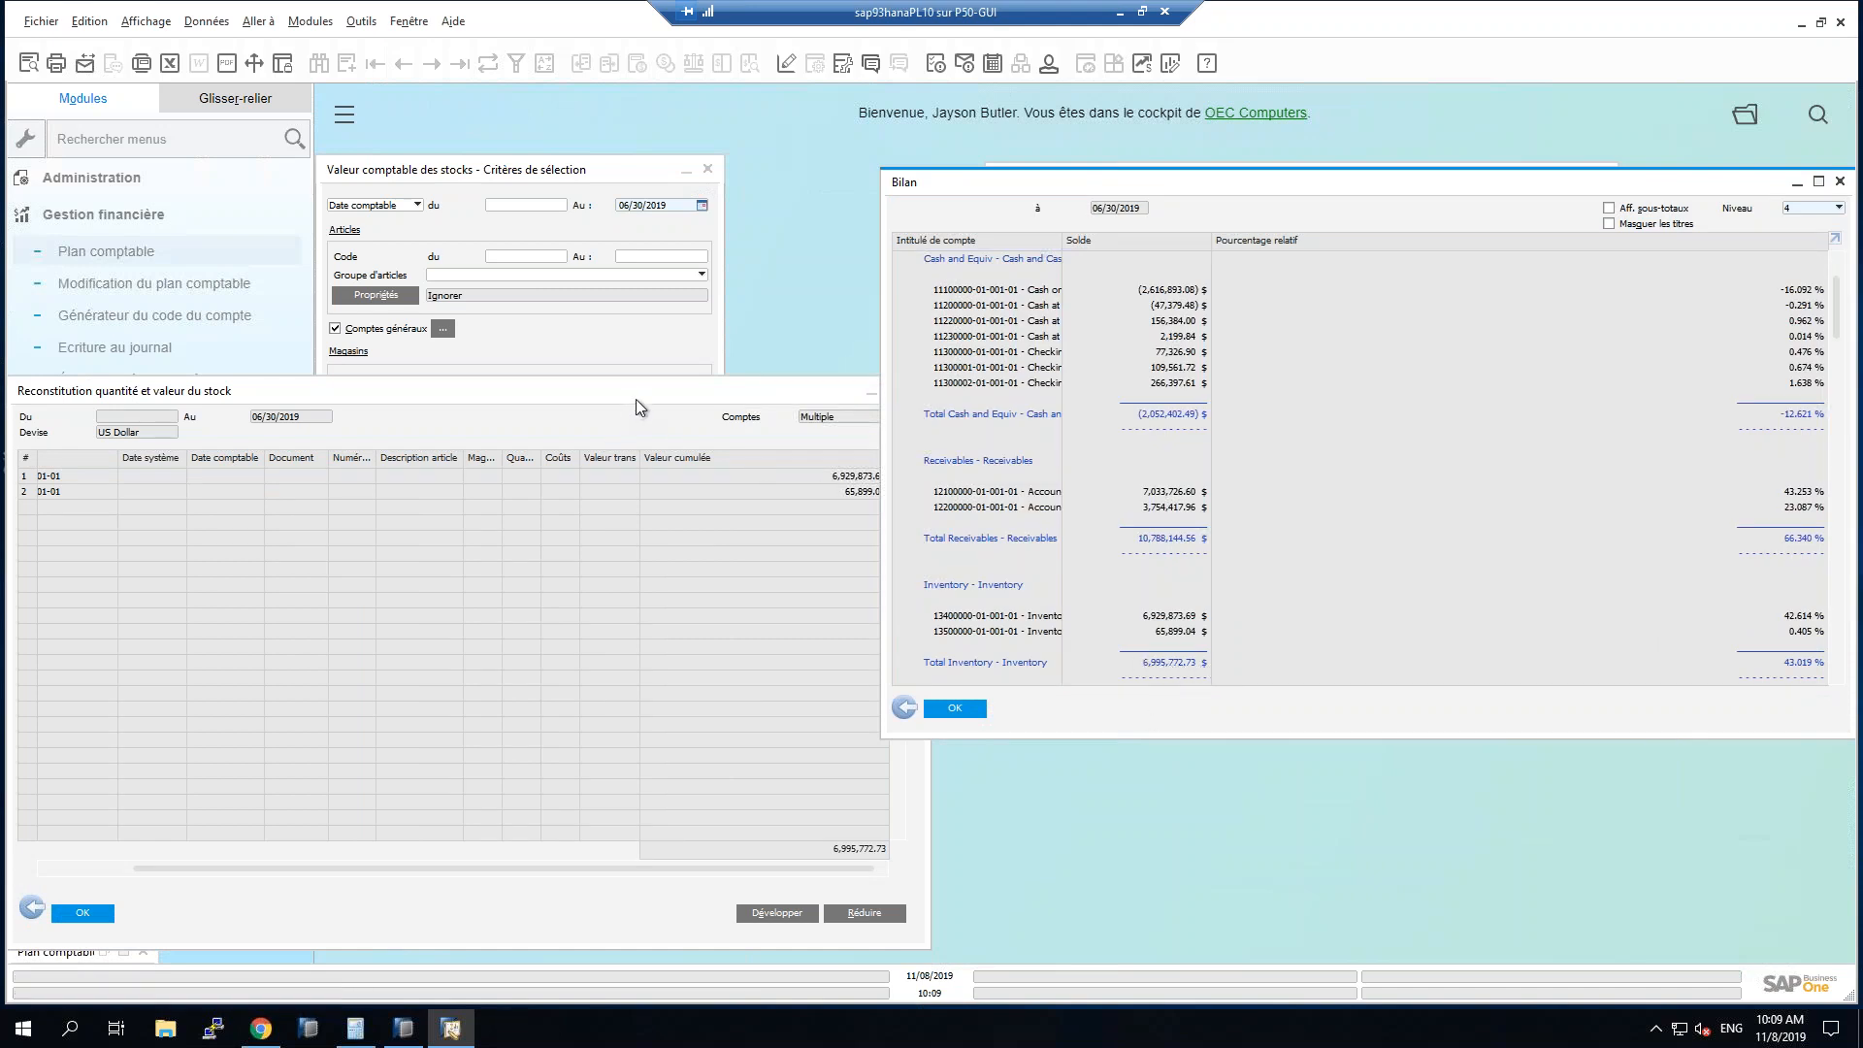
click(218, 870)
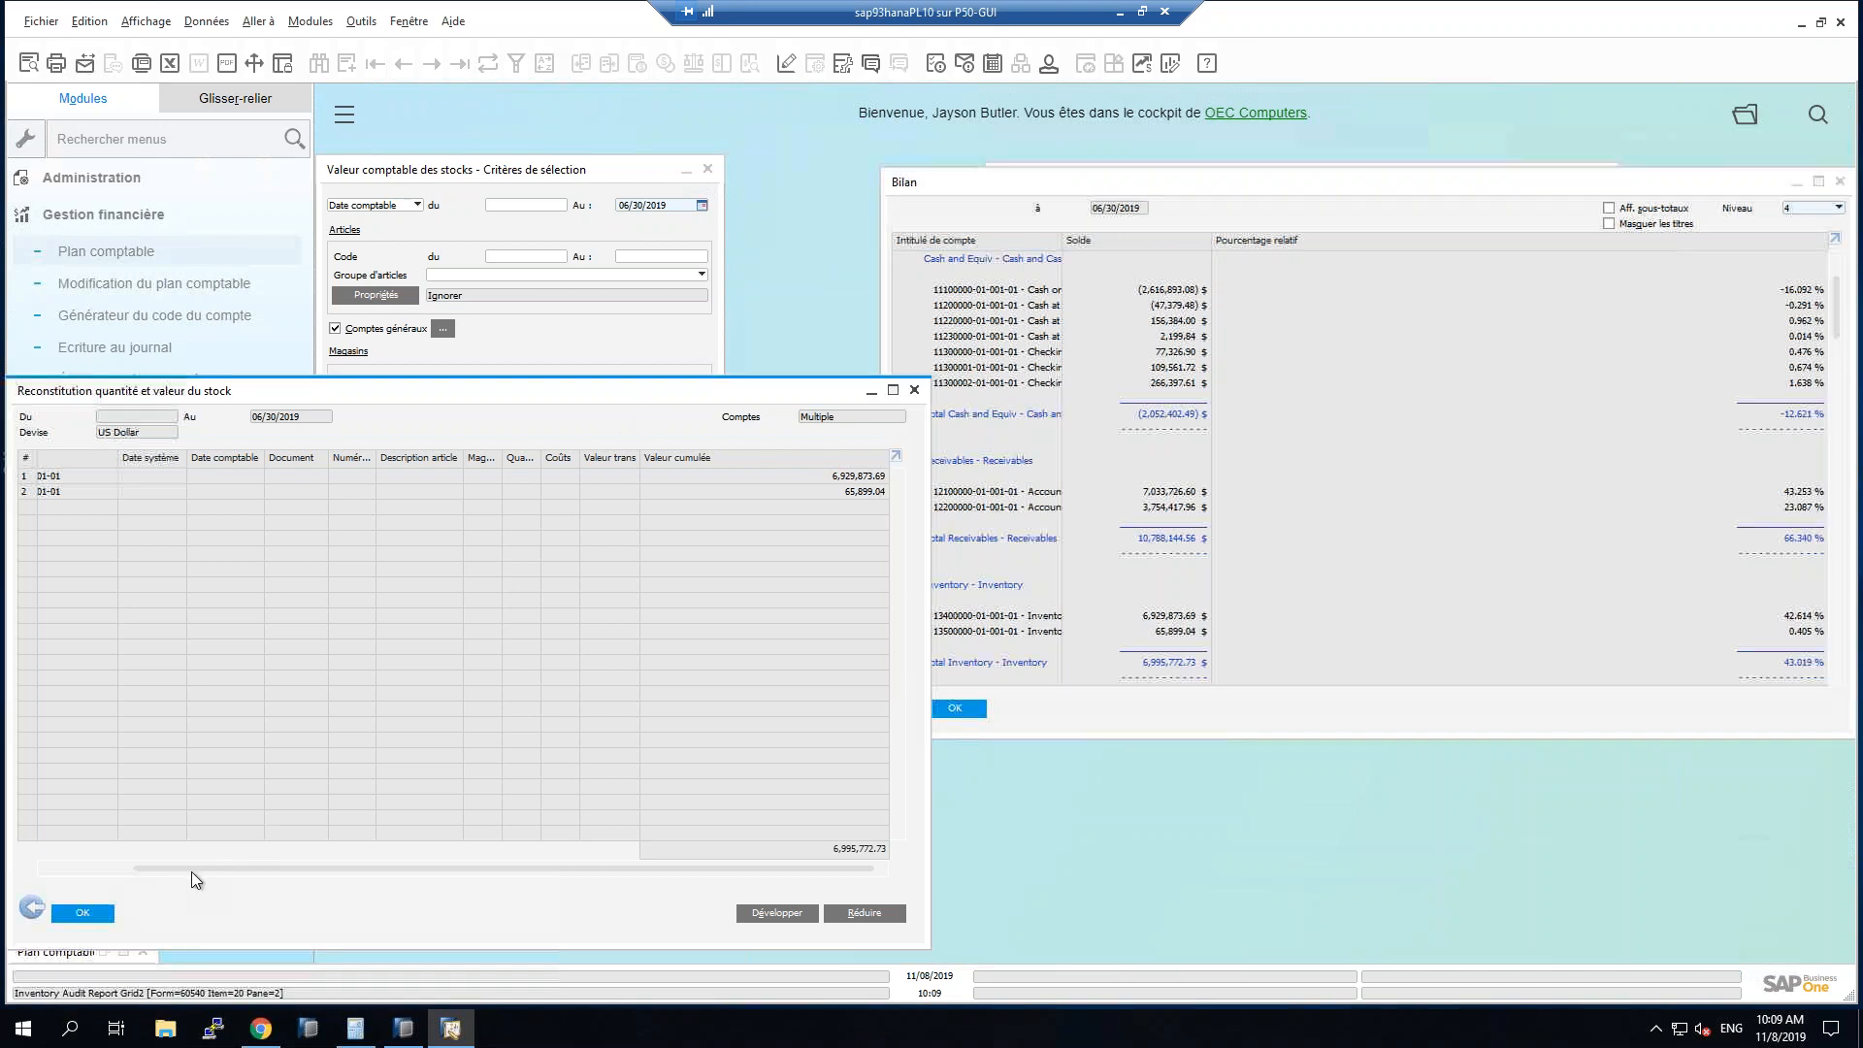
drag(221, 876, 340, 884)
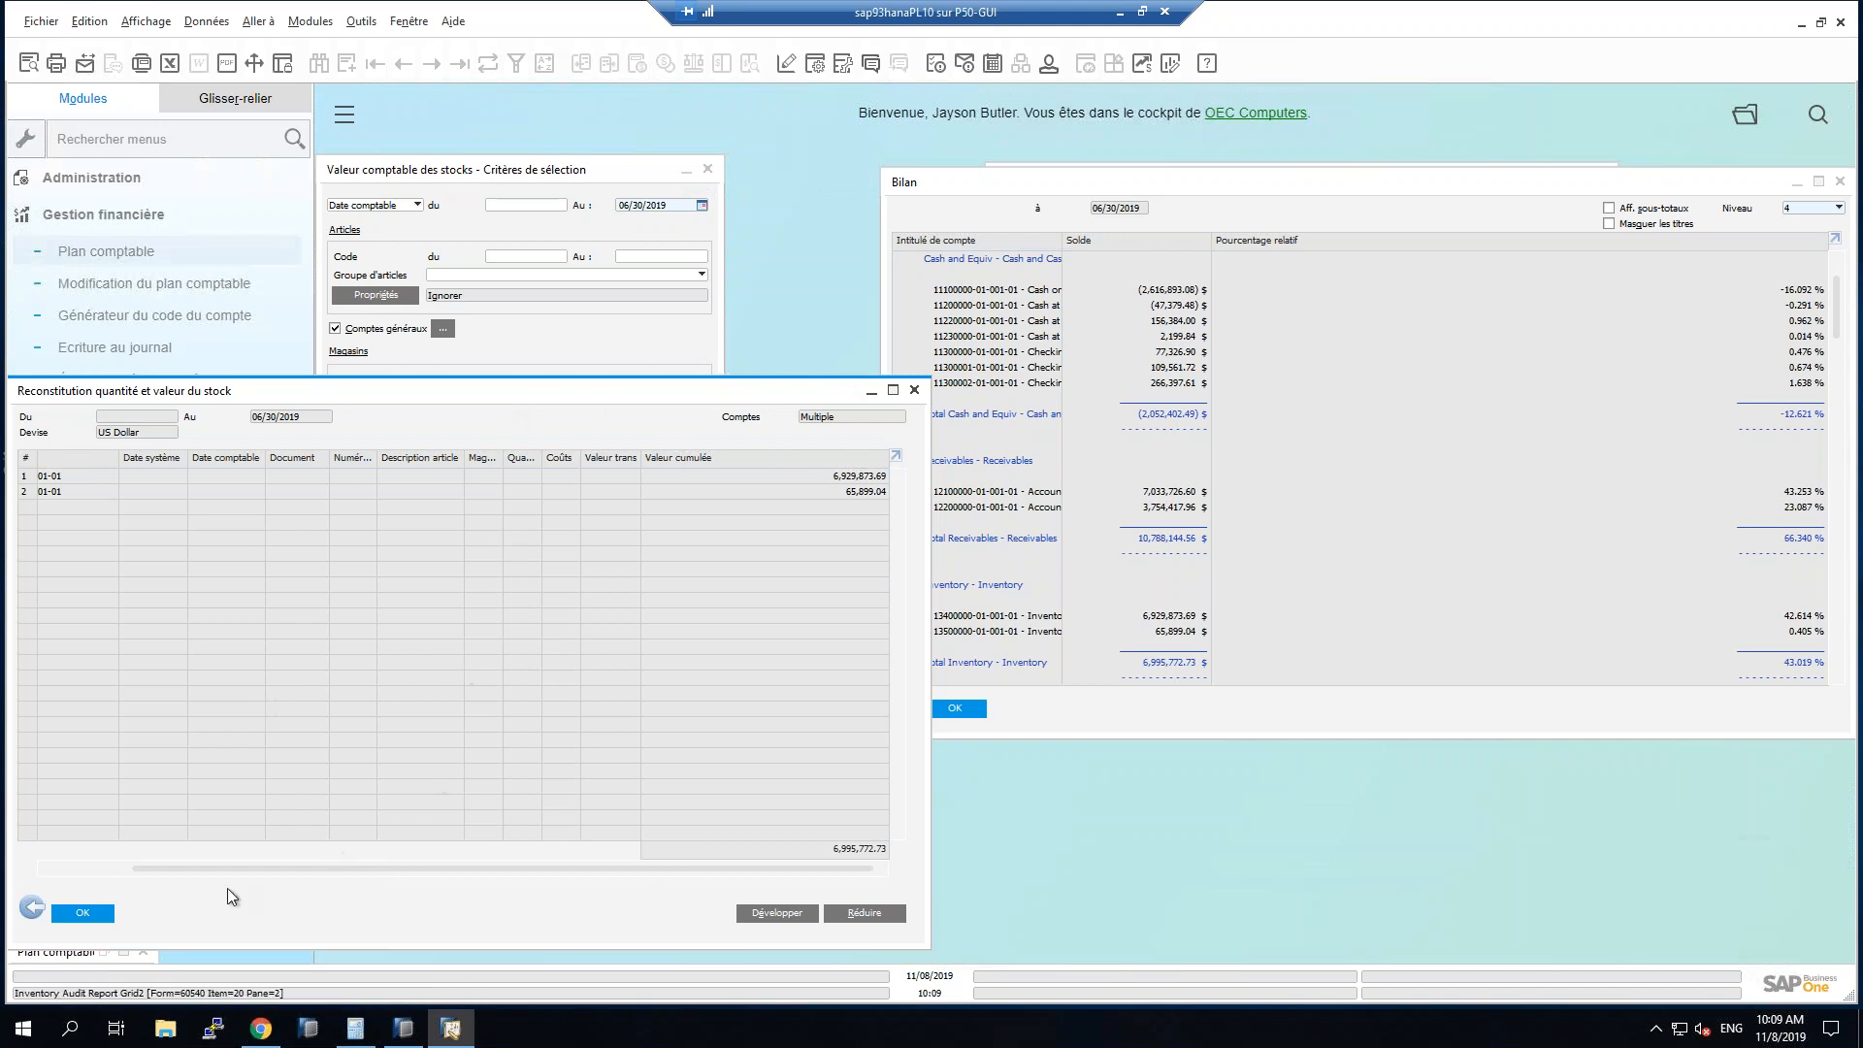
click(32, 907)
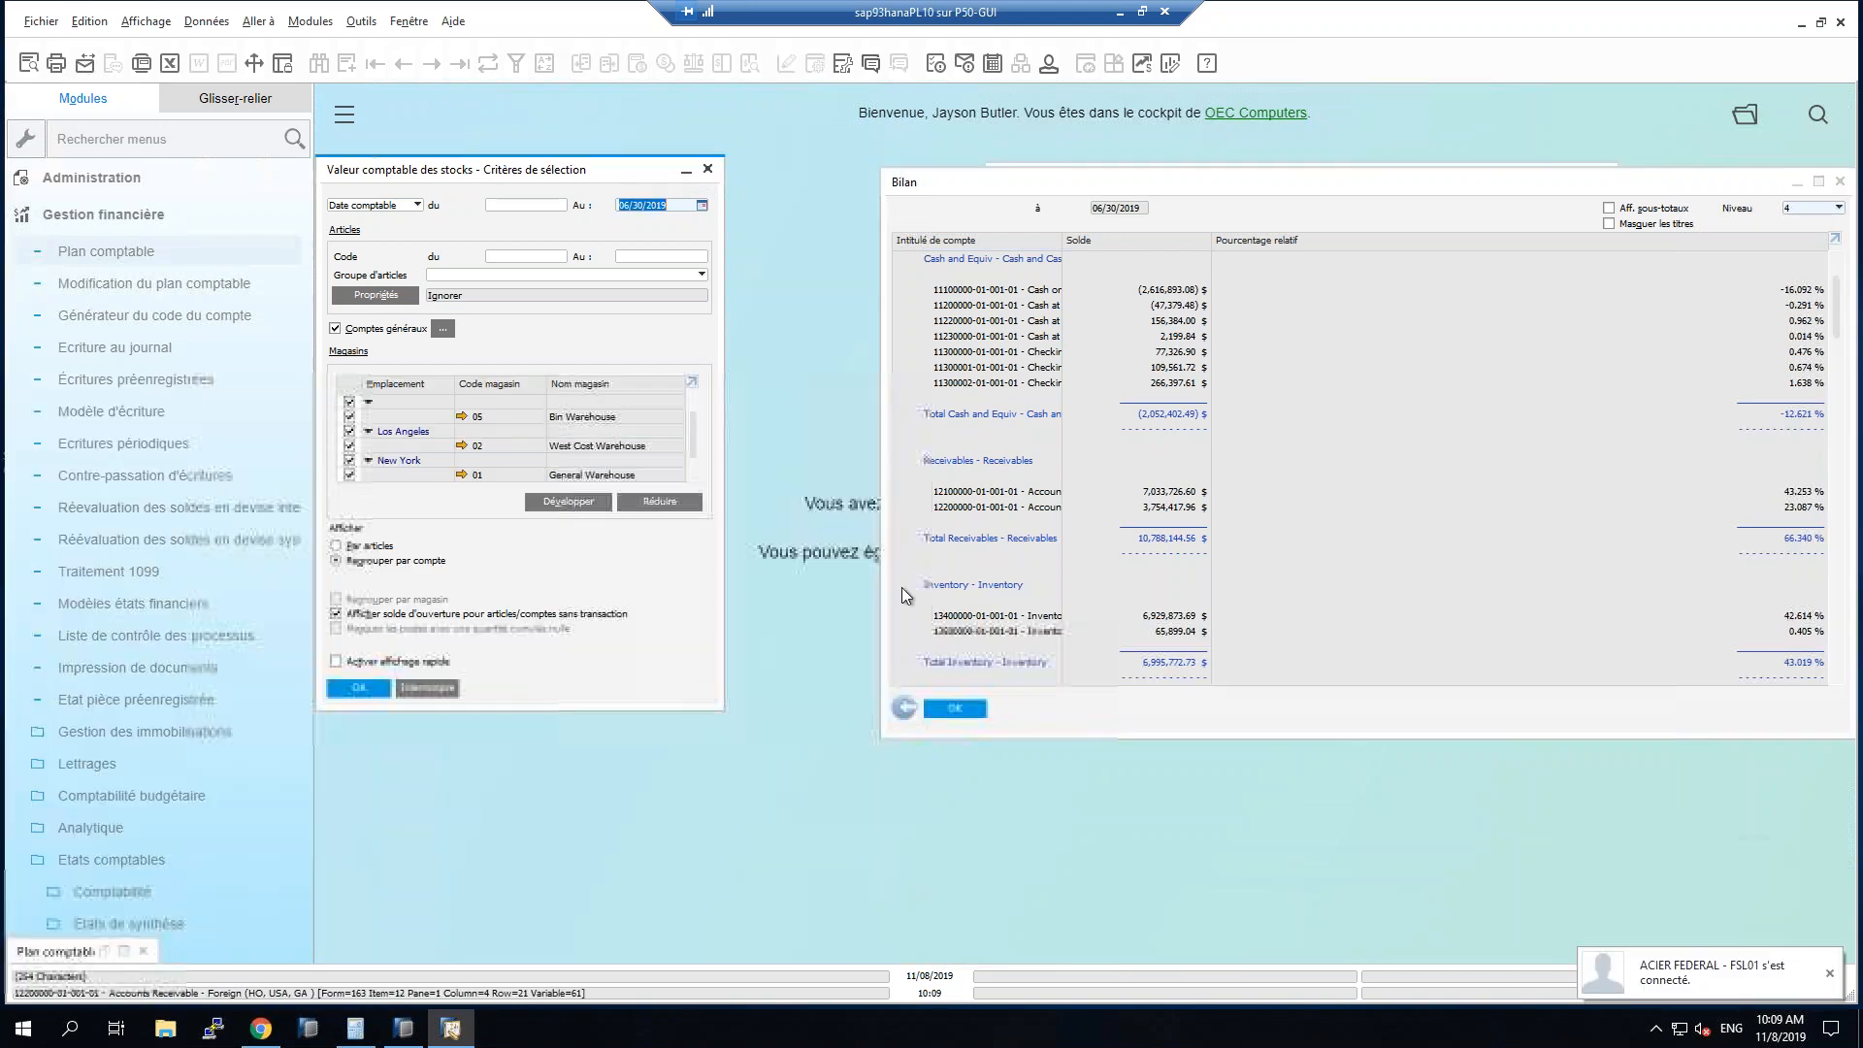
click(903, 708)
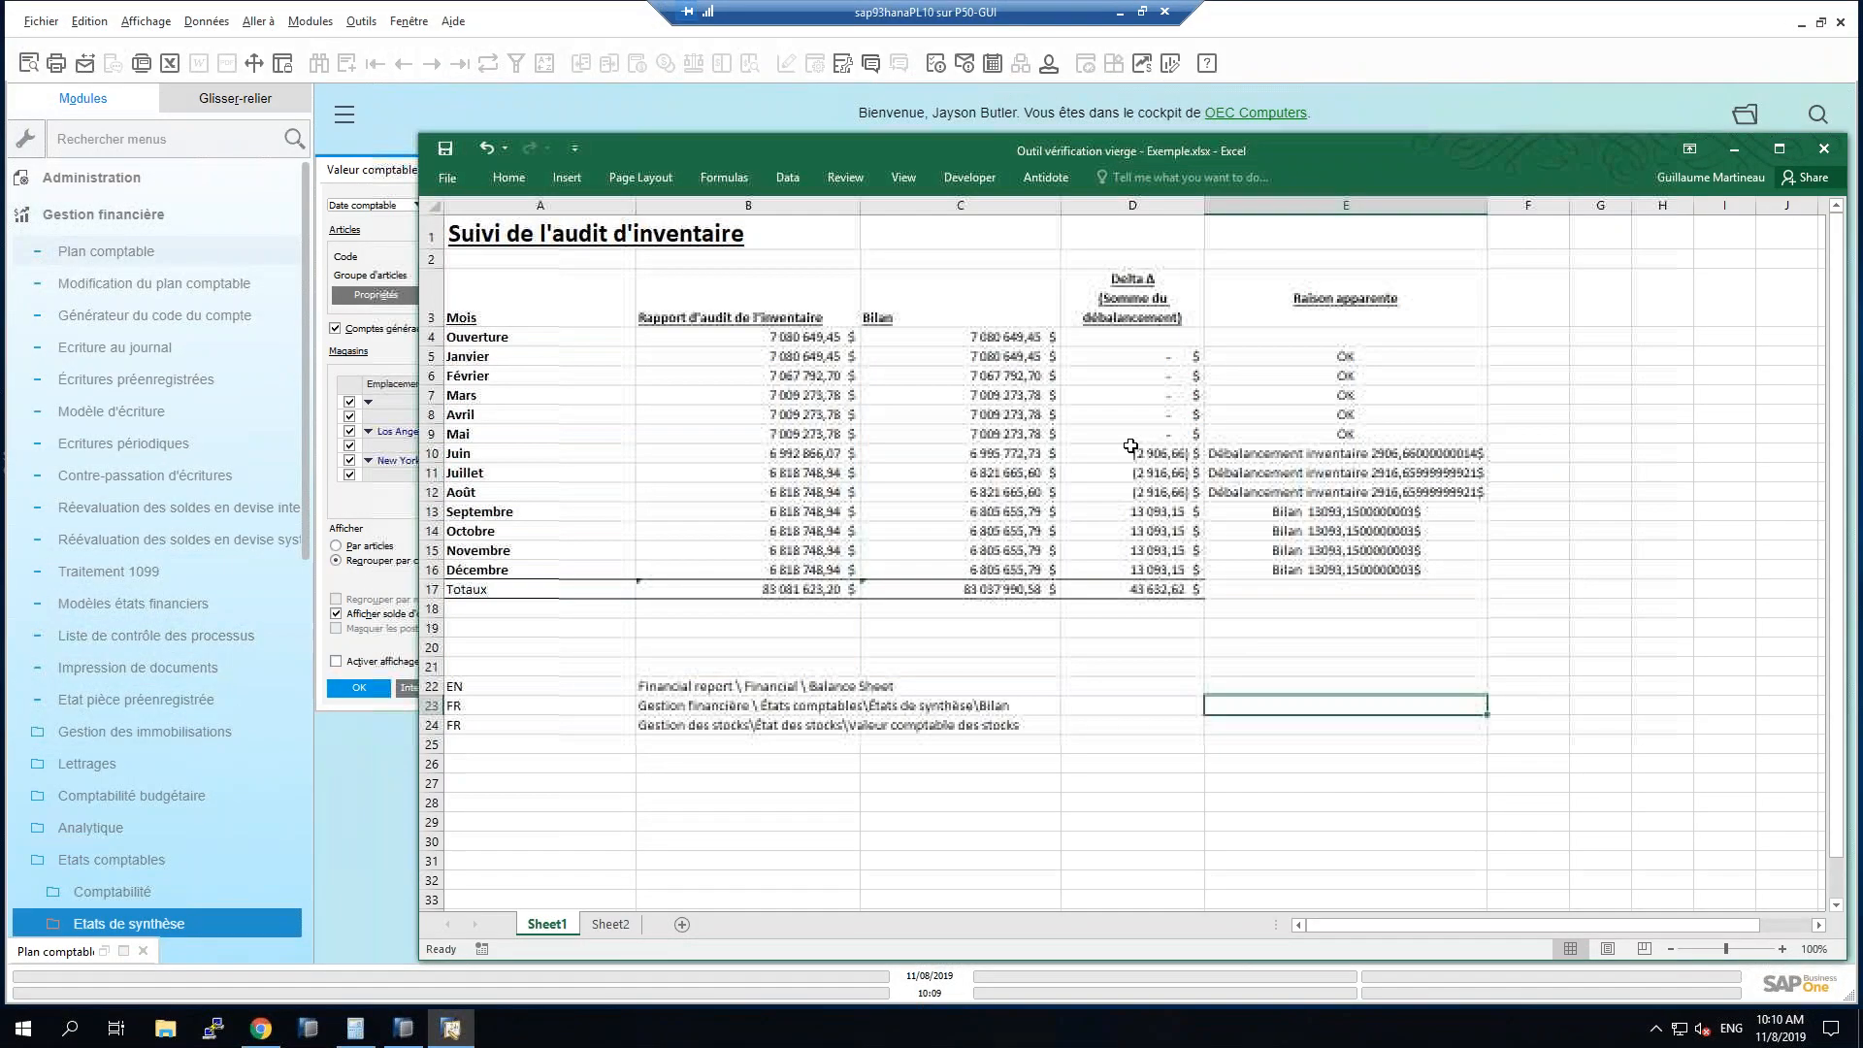
Switch to the Excel inventory audit sheet and copy June's Bilan amount into June's Rapport d'audit de l'inventaire cell.
click(979, 453)
key(Left)
click(979, 453)
key(ctrl+c)
click(803, 461)
key(ctrl+v)
drag(1126, 452, 831, 454)
click(1172, 475)
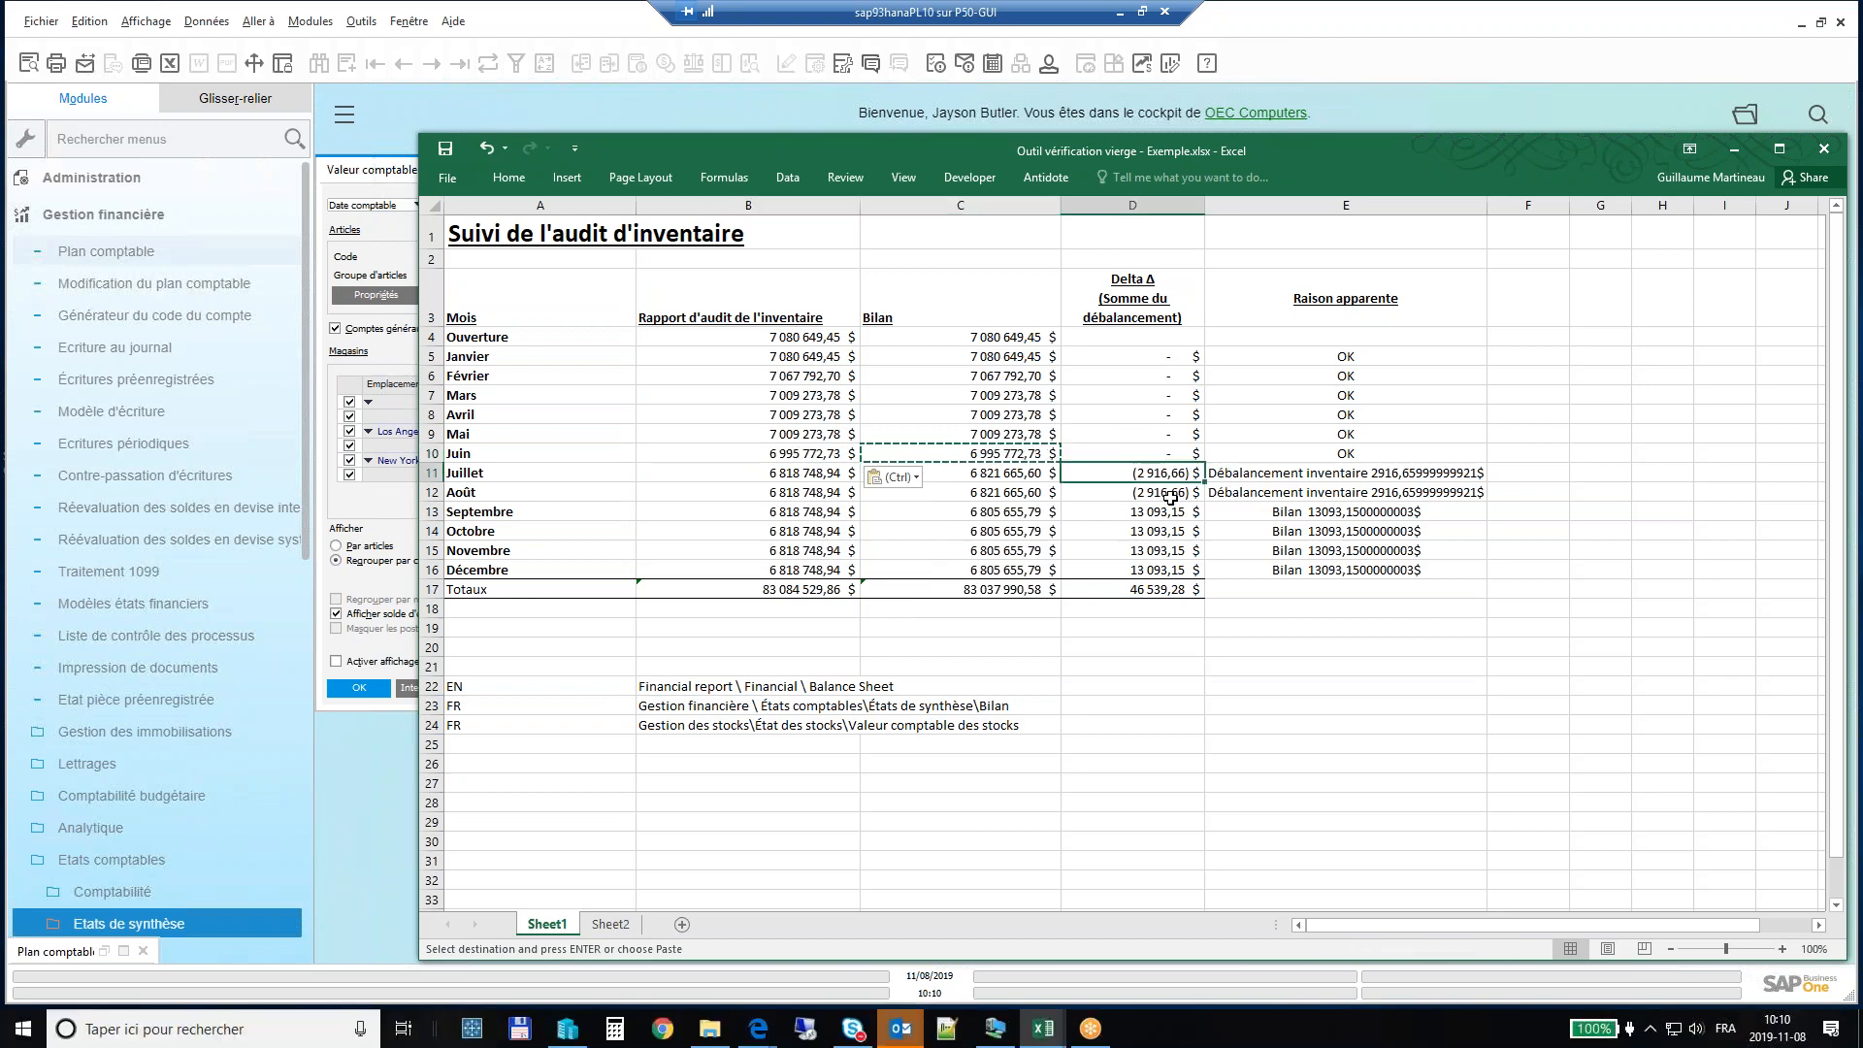
click(1170, 495)
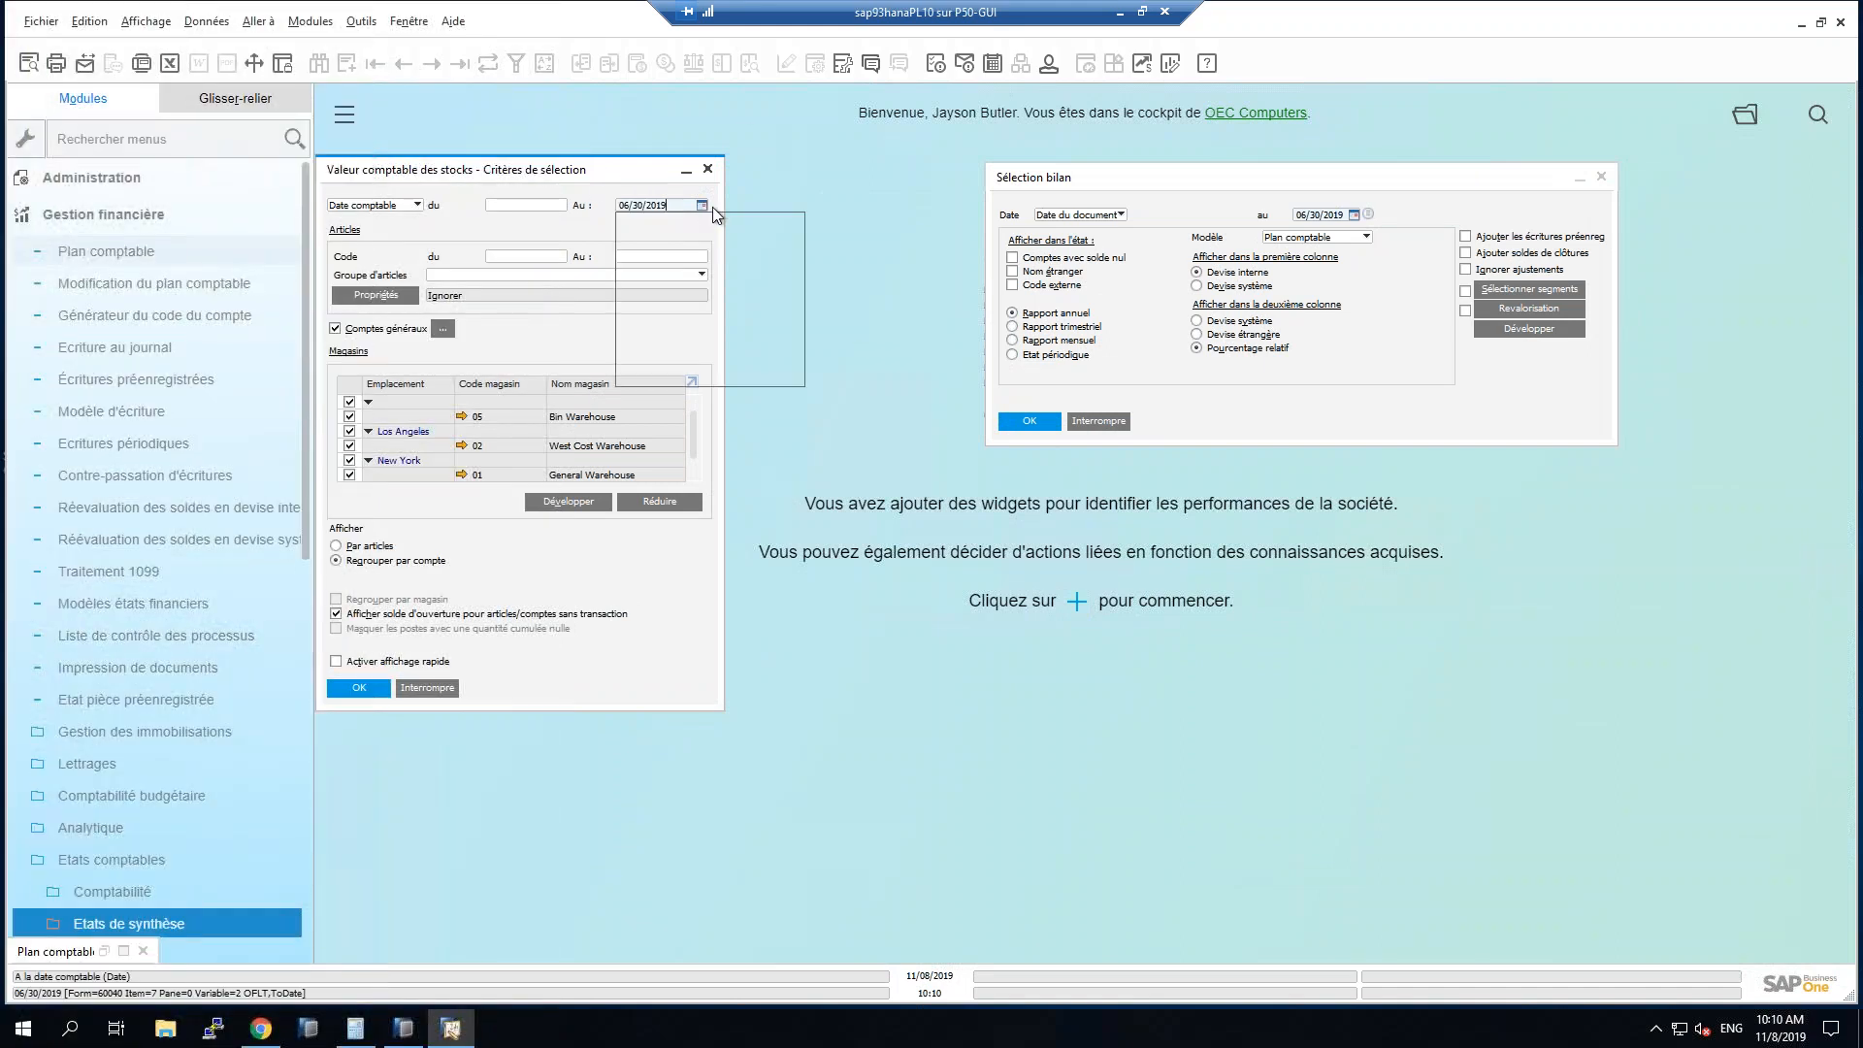
Switch back to SAP Business One and set the end date of the stock valuation and balance sheet criteria to 07/31/2019.
click(701, 206)
click(782, 236)
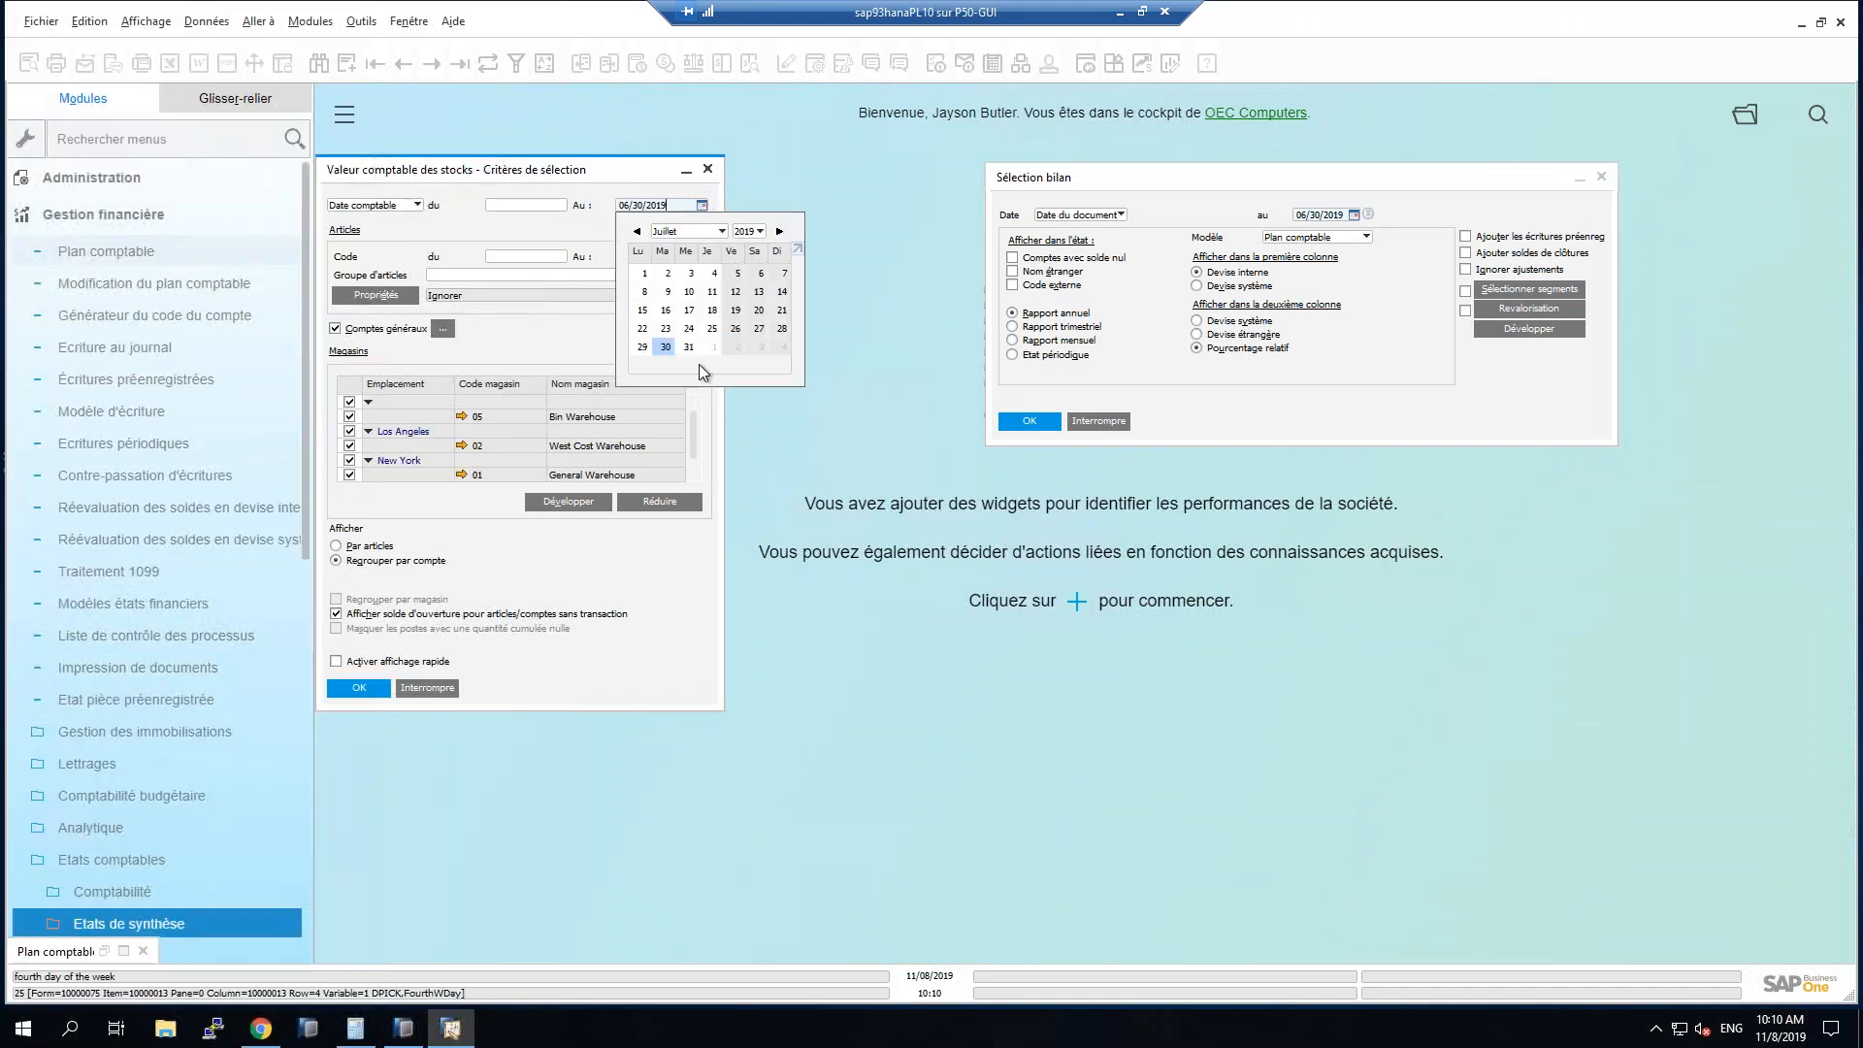
click(689, 346)
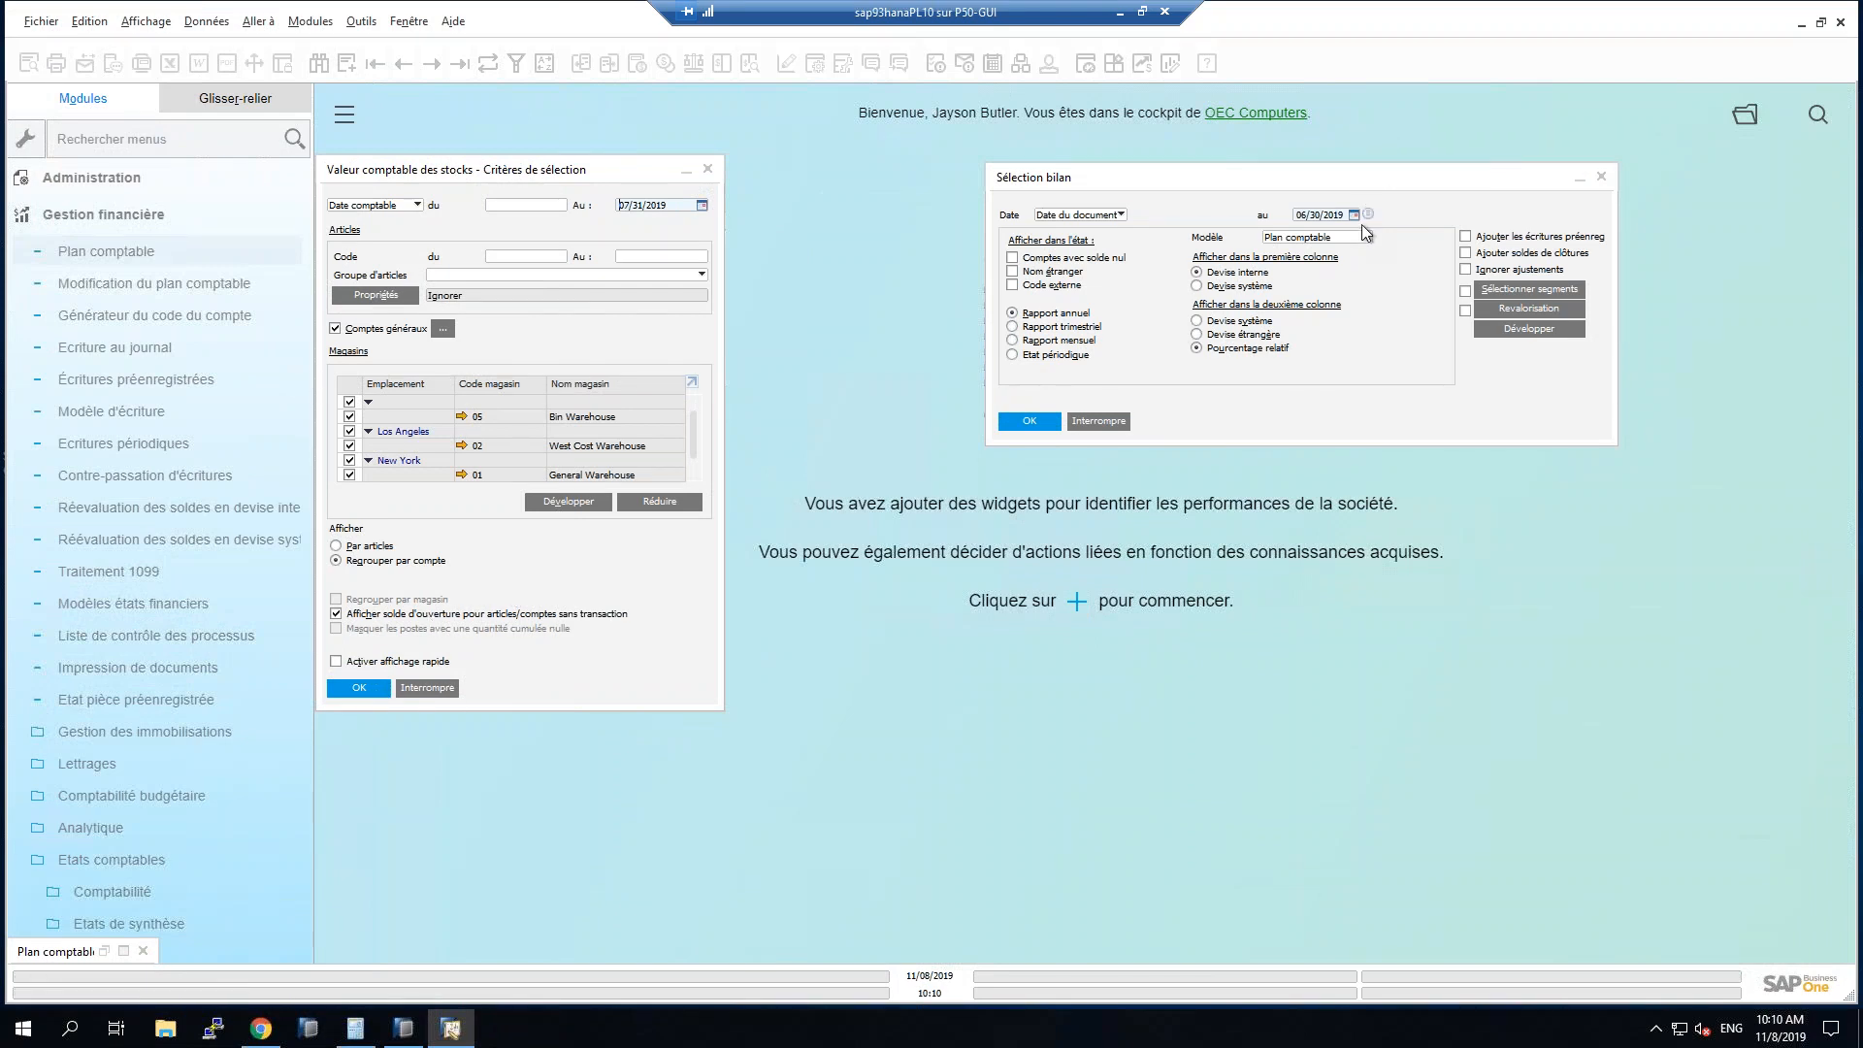
double_click(643, 206)
key(ctrl+c)
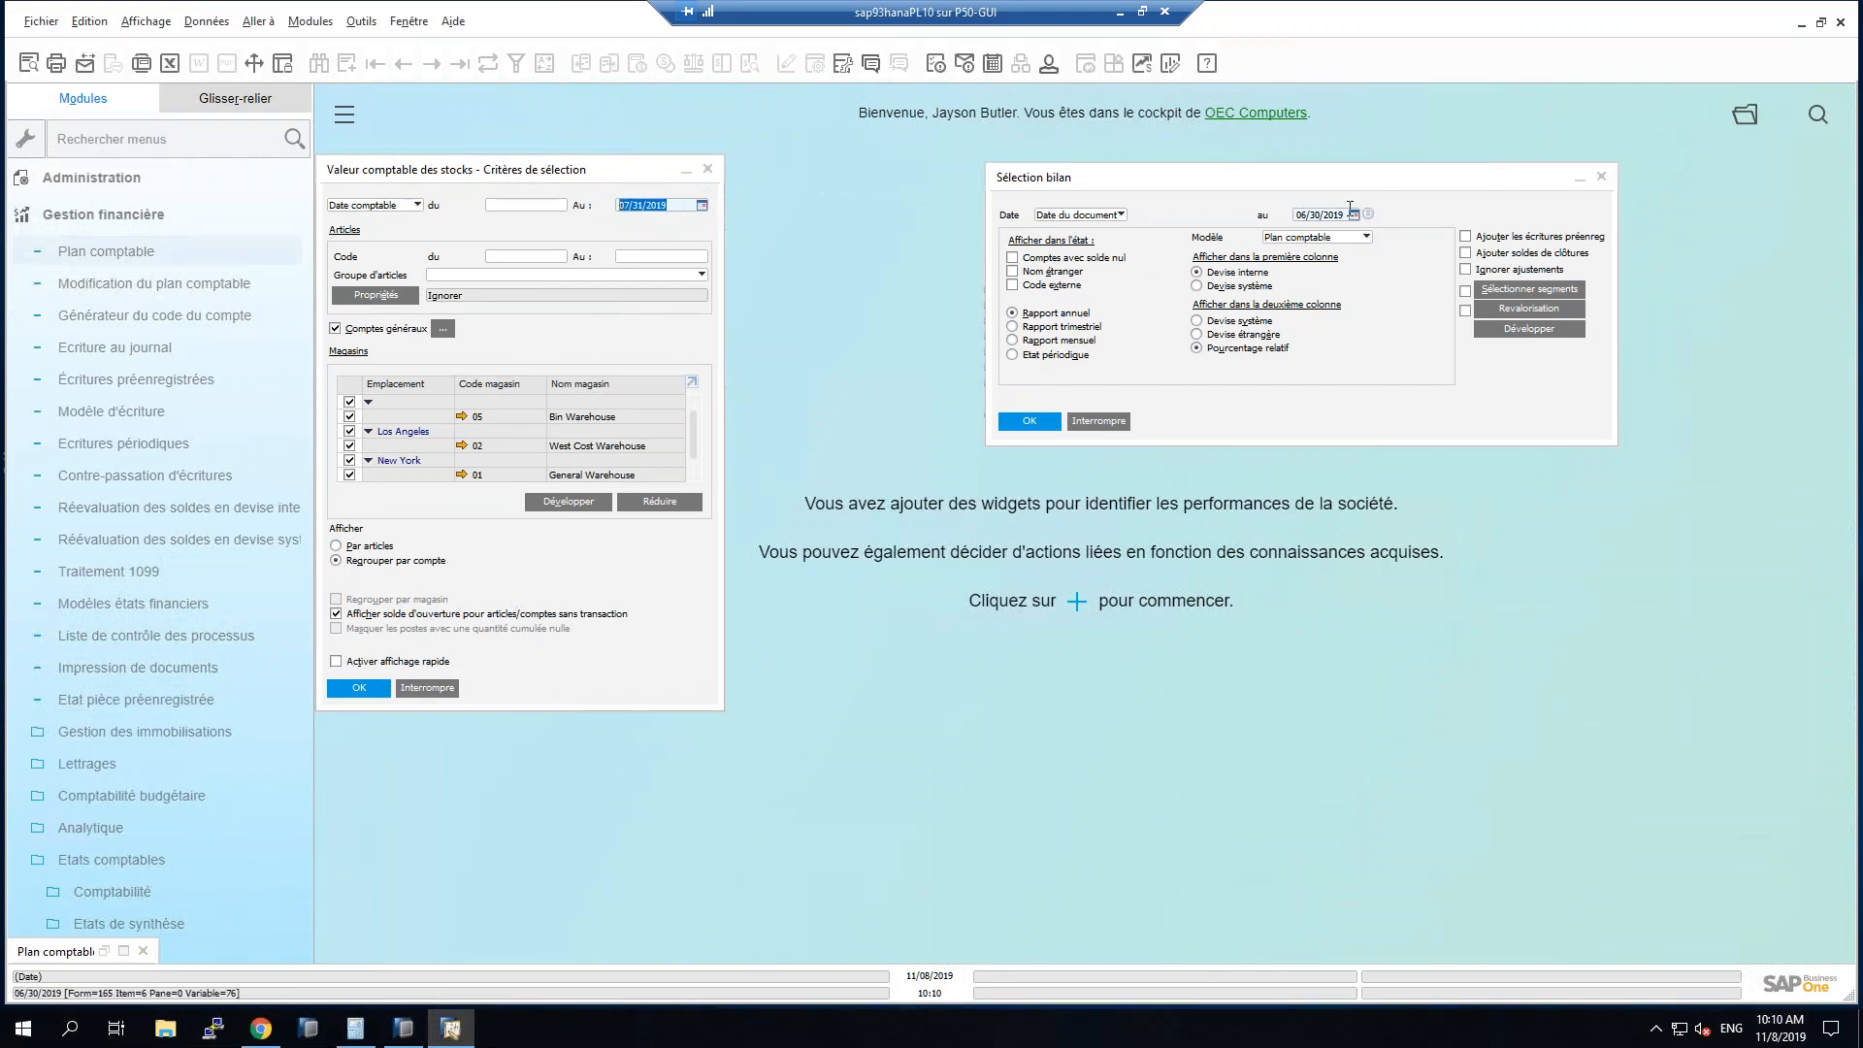
double_click(1320, 215)
key(ctrl+v)
Generate the balance sheet and stock valuation for 07/31/2019 and compare their inventory accounts and totals.
click(1011, 425)
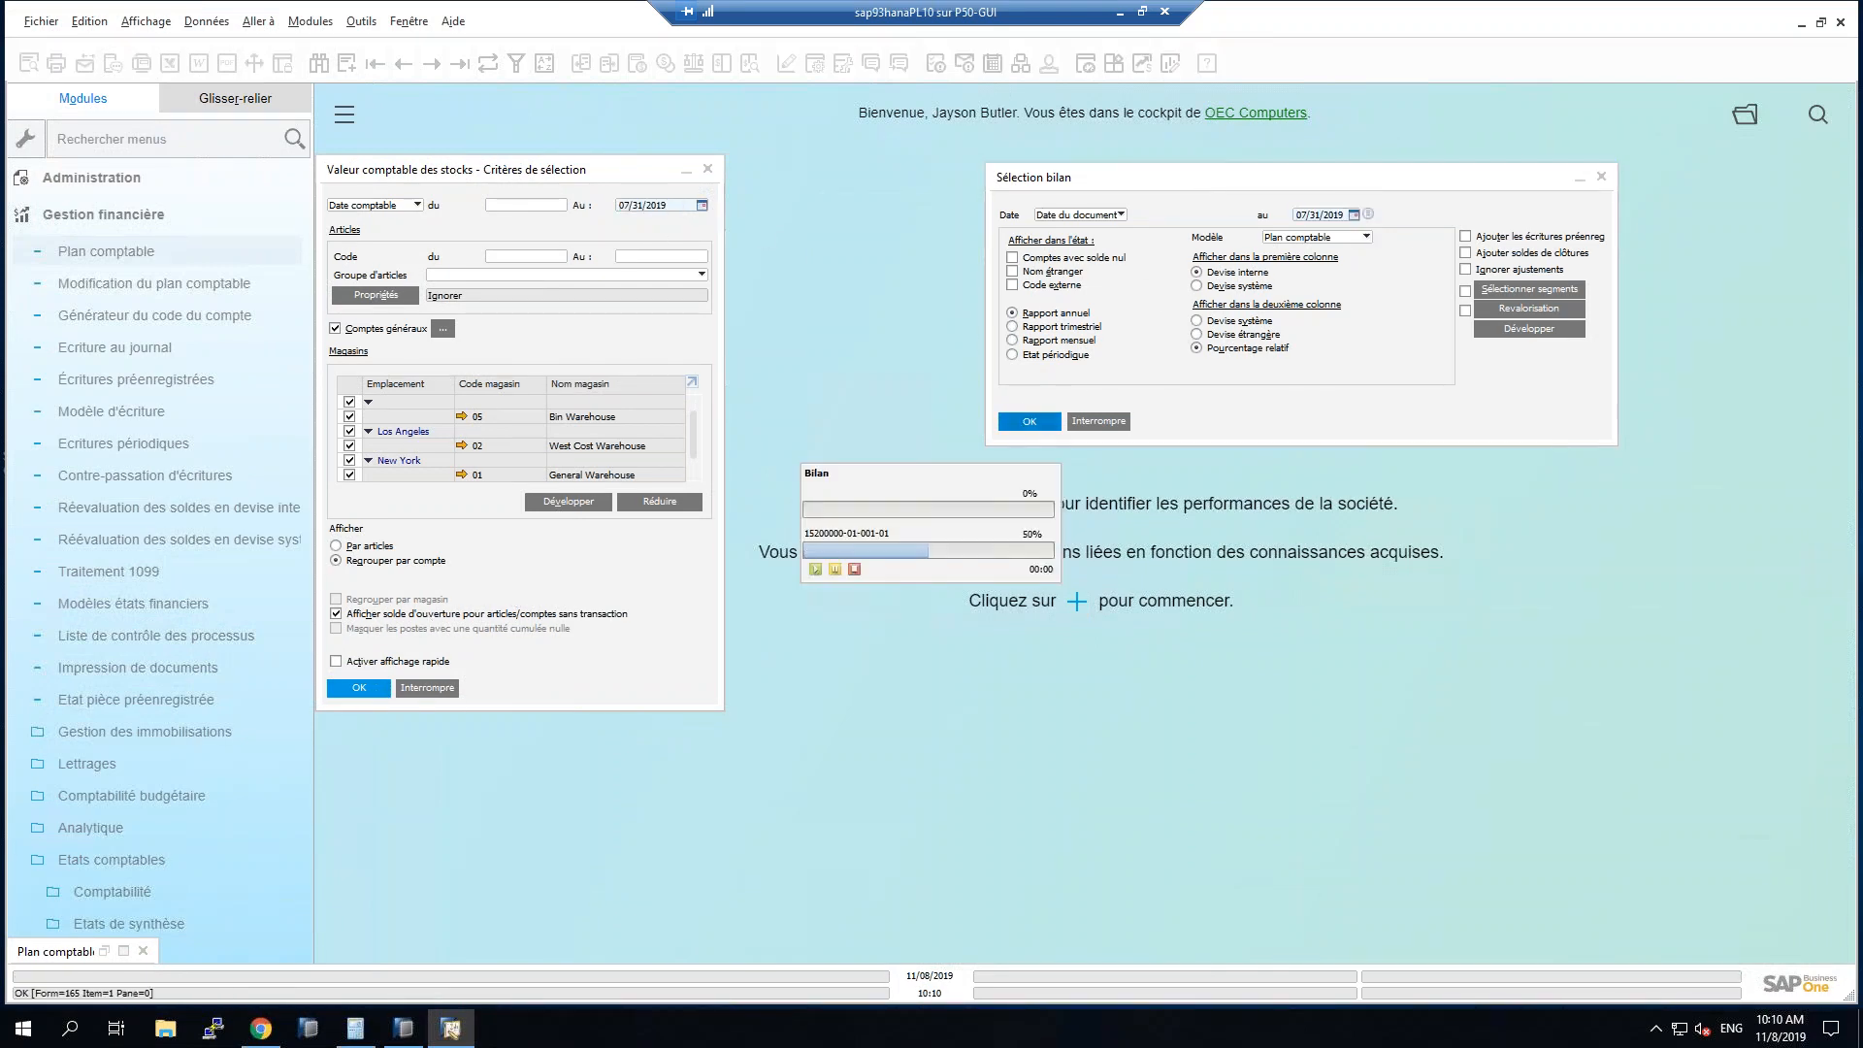
click(360, 687)
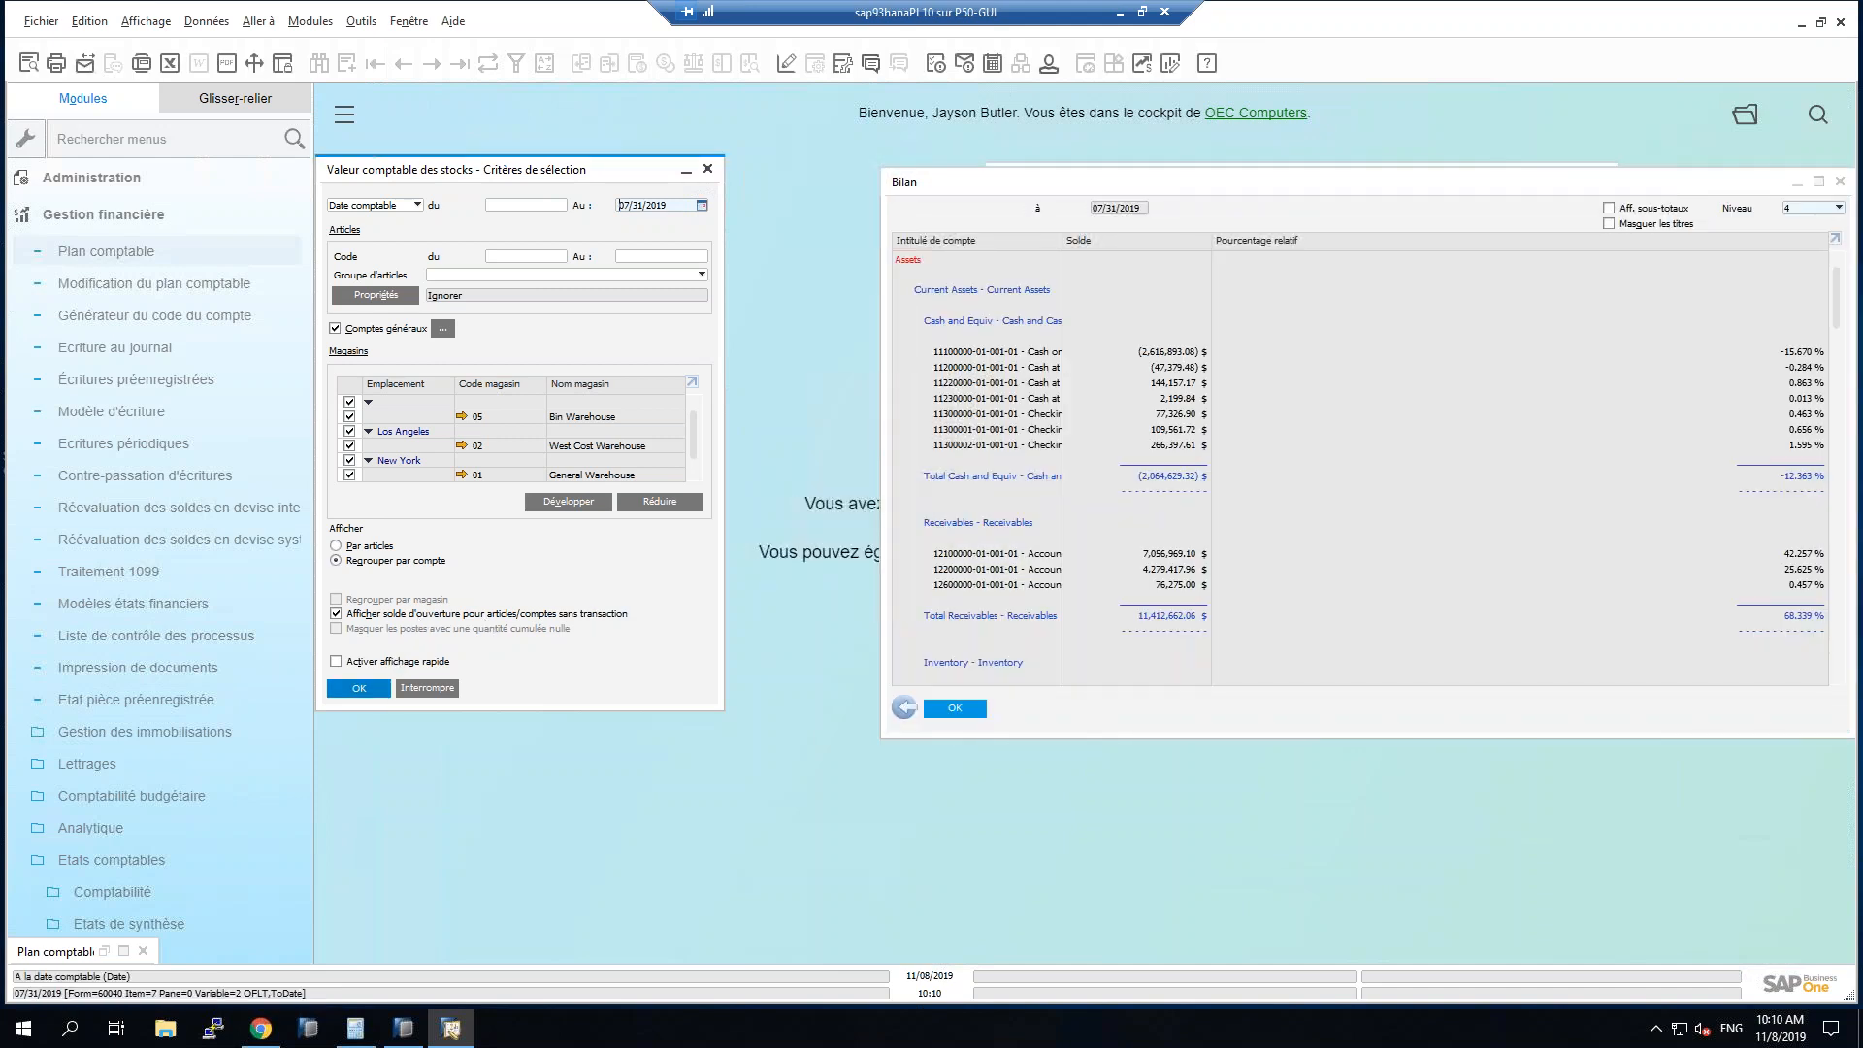
click(730, 539)
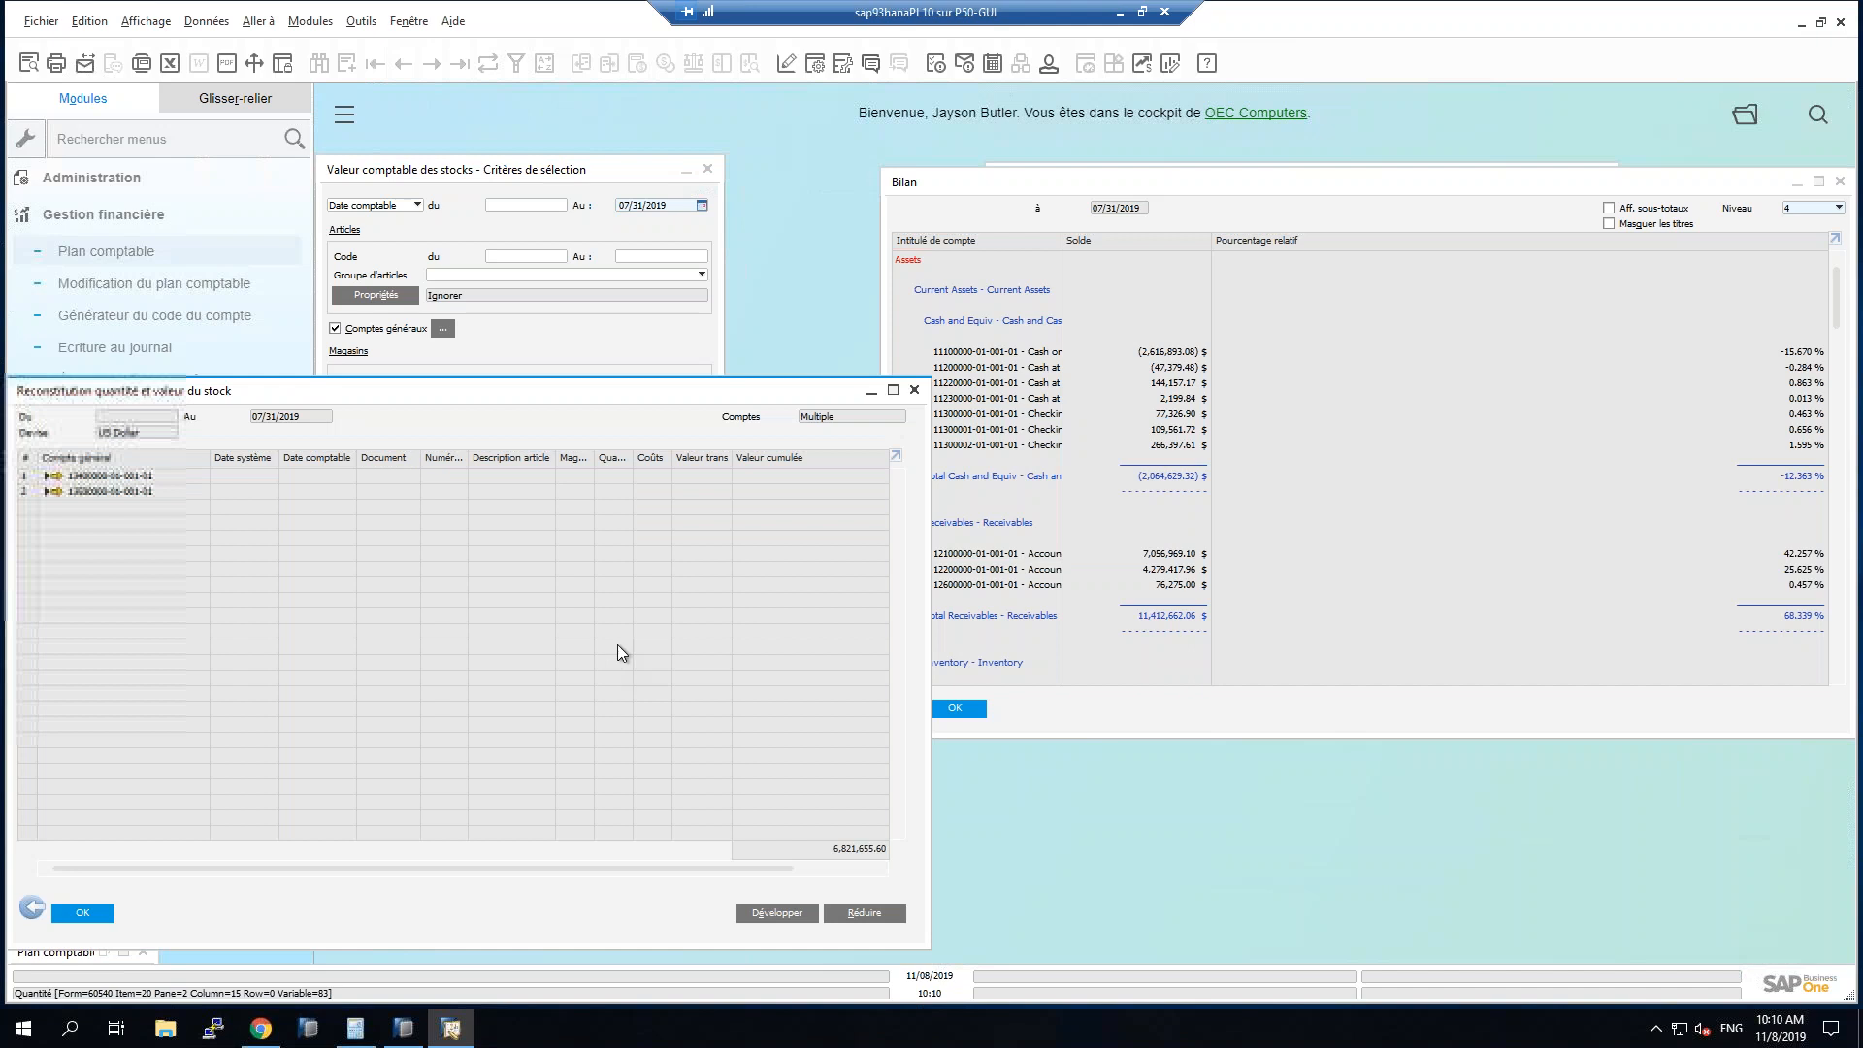
drag(811, 870, 862, 867)
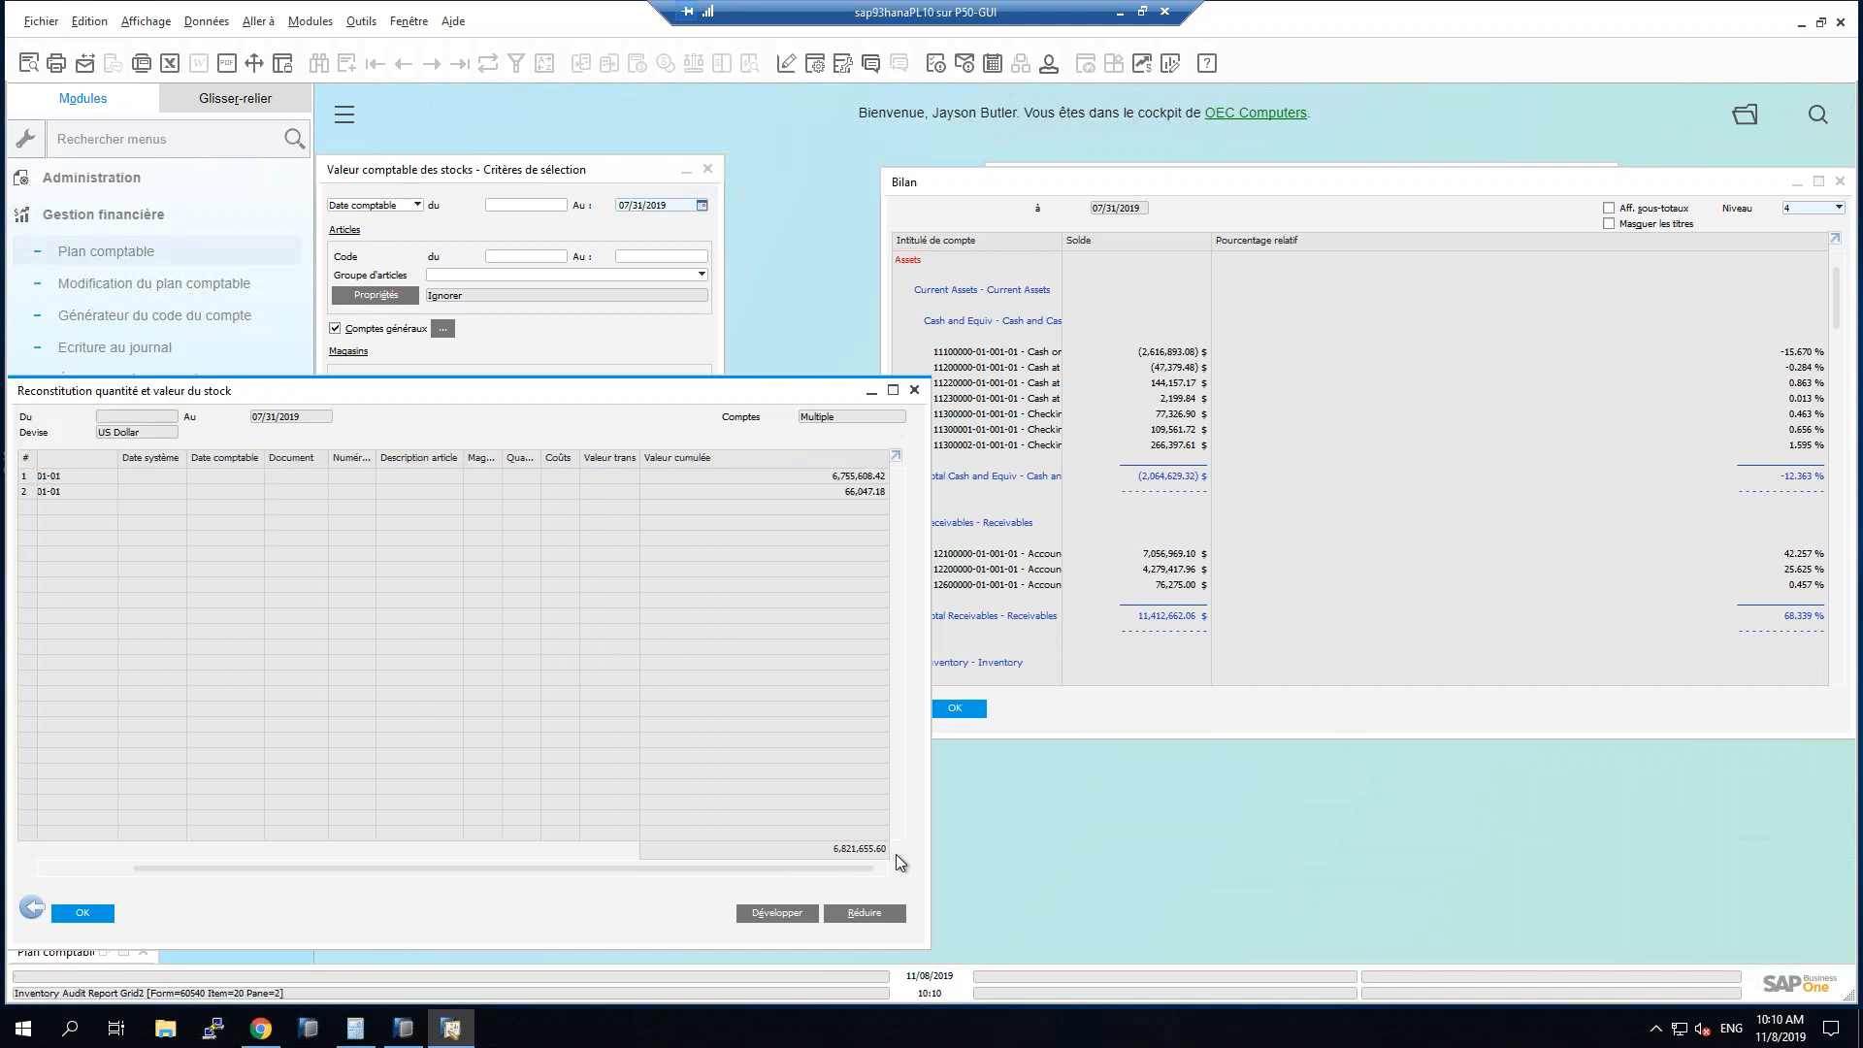
click(1248, 646)
scroll(1248, 647, down, 2)
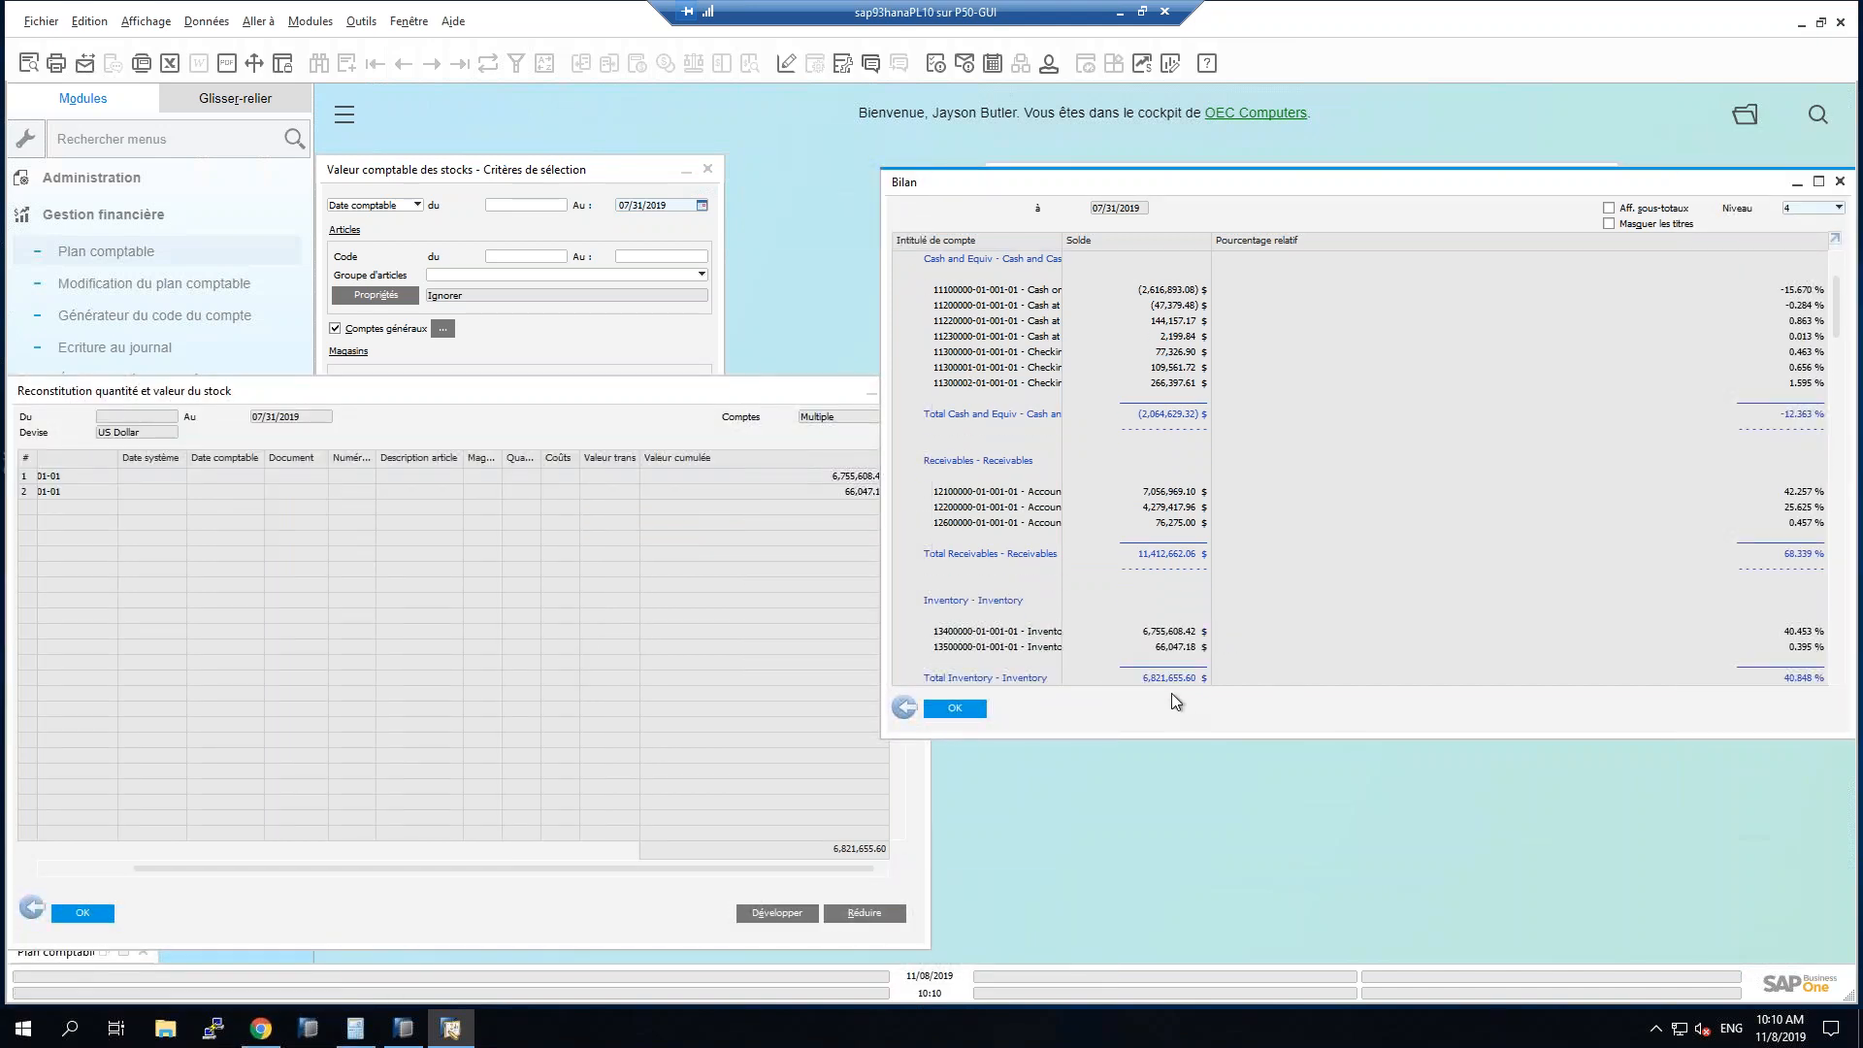
Switch to the Excel audit sheet and copy June's audit report and Bilan amounts into the July and August rows.
drag(1163, 1047, 1109, 132)
click(795, 458)
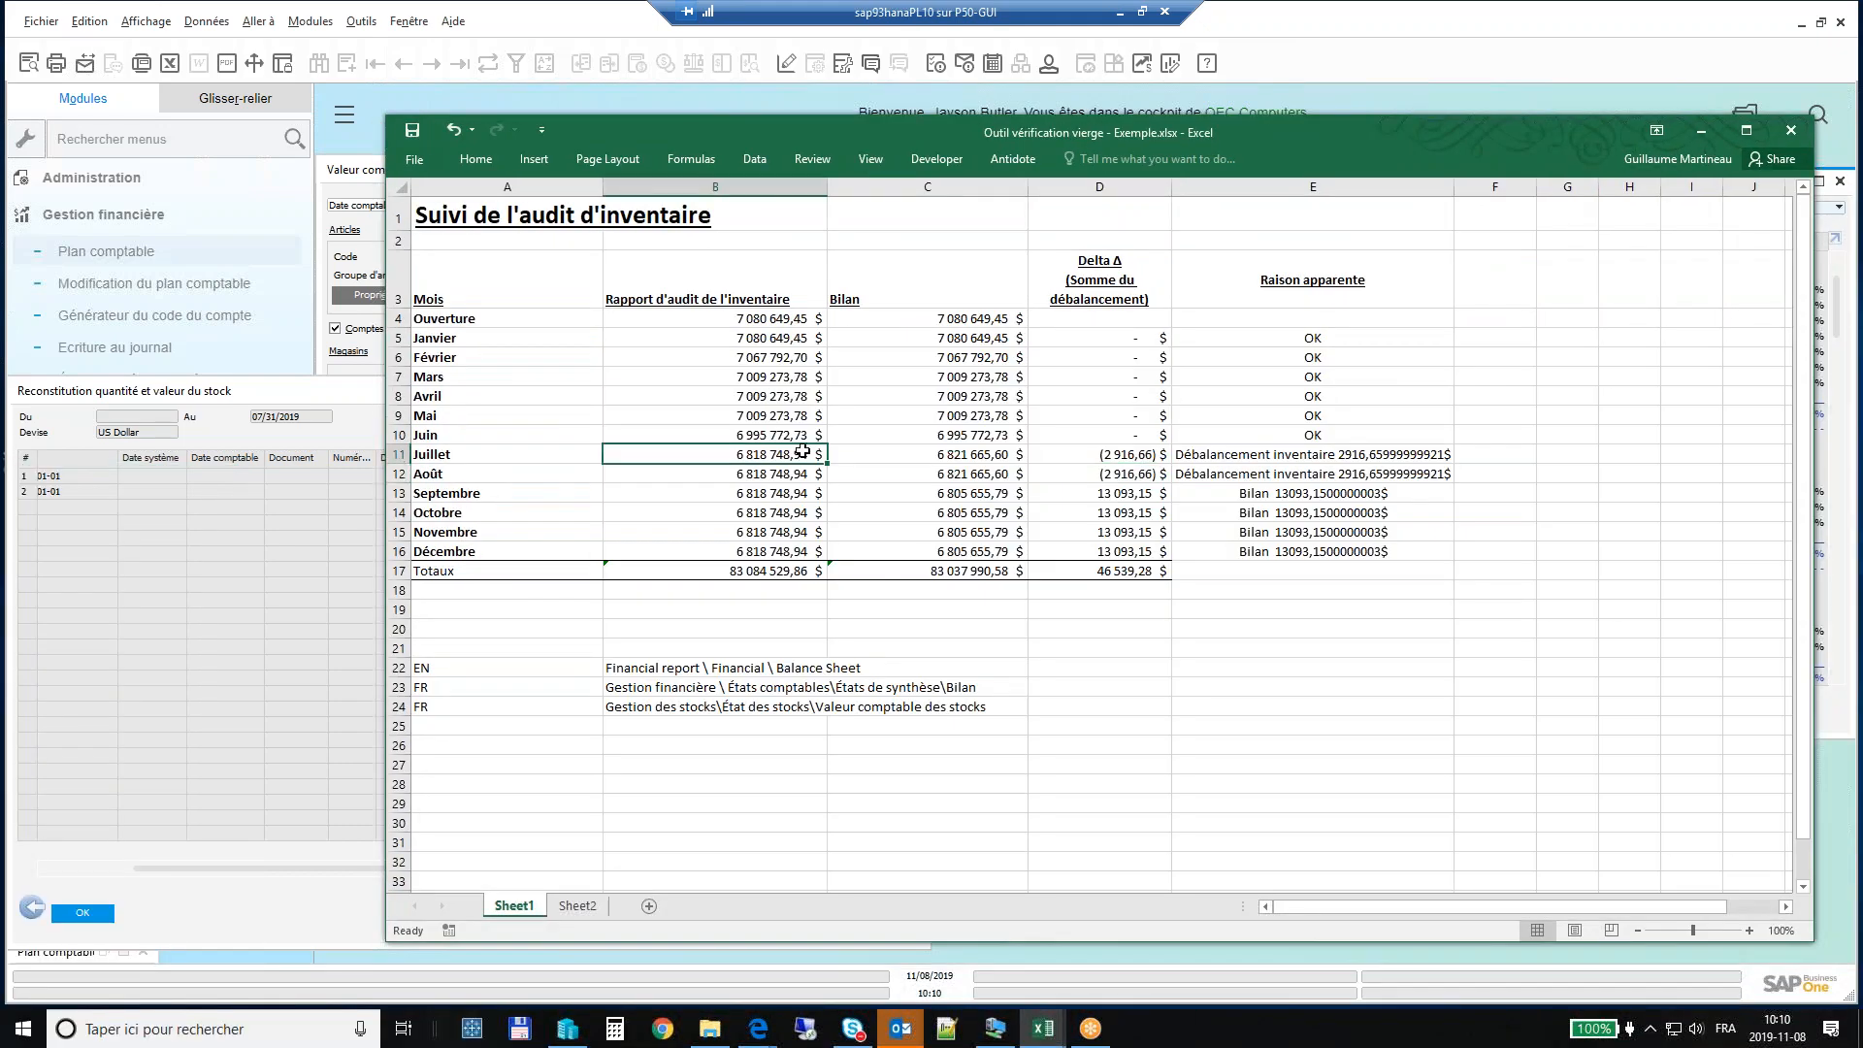
drag(804, 437, 912, 439)
key(ctrl+c)
click(772, 456)
key(ctrl+v)
click(767, 474)
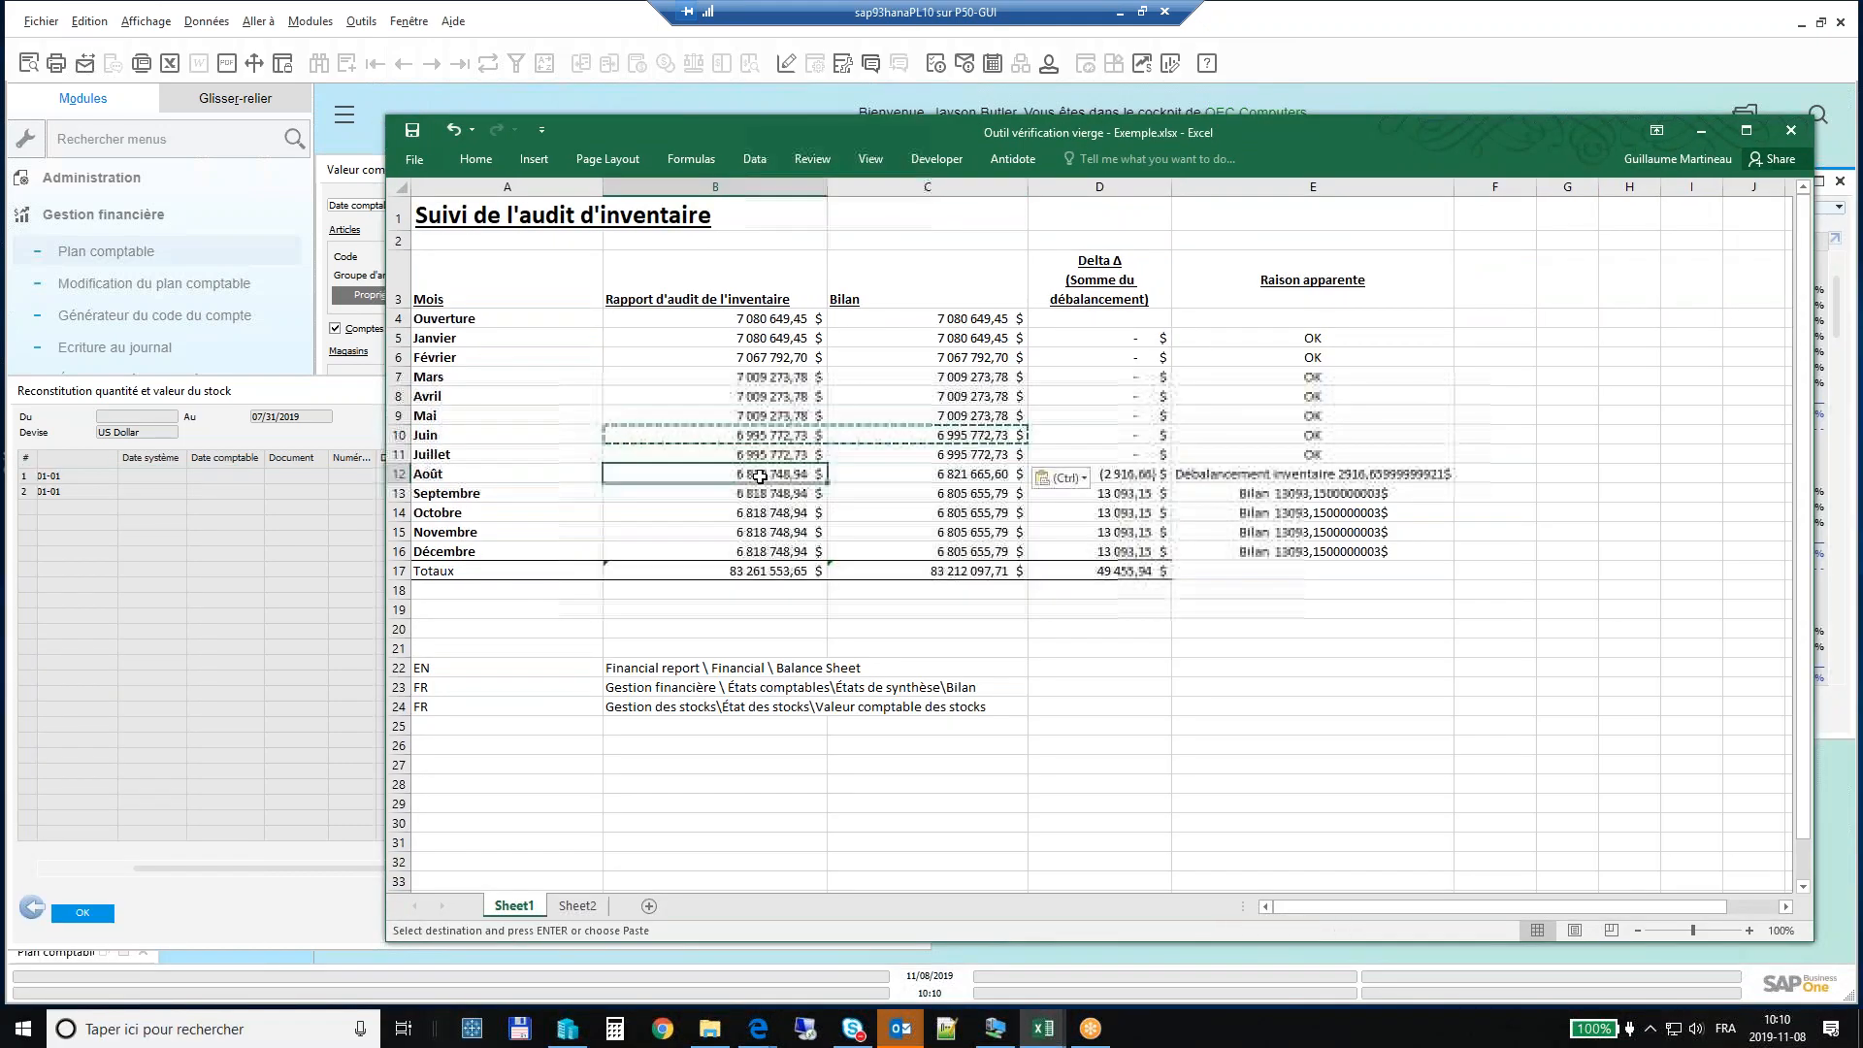
key(ctrl+v)
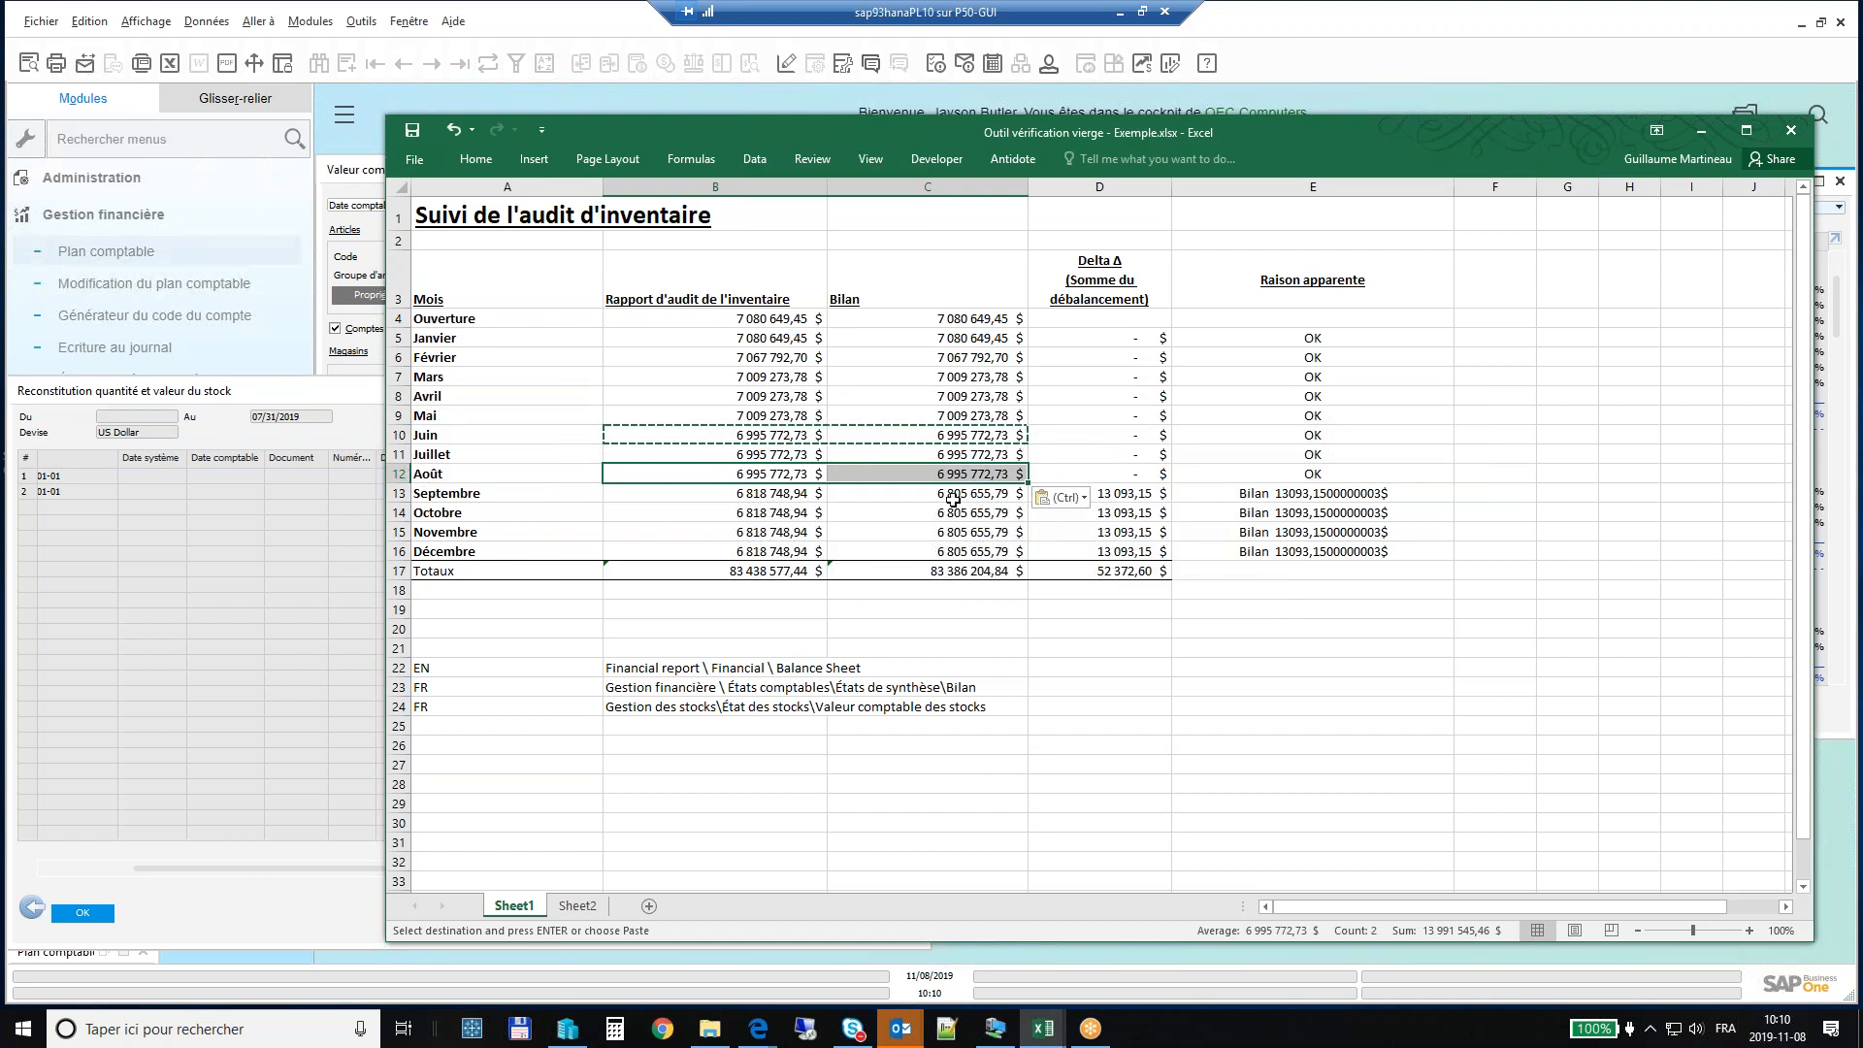
Check September's delta, switch to SAP Business One, and set the stock valuation and balance sheet end dates to 09/30/2019.
click(398, 493)
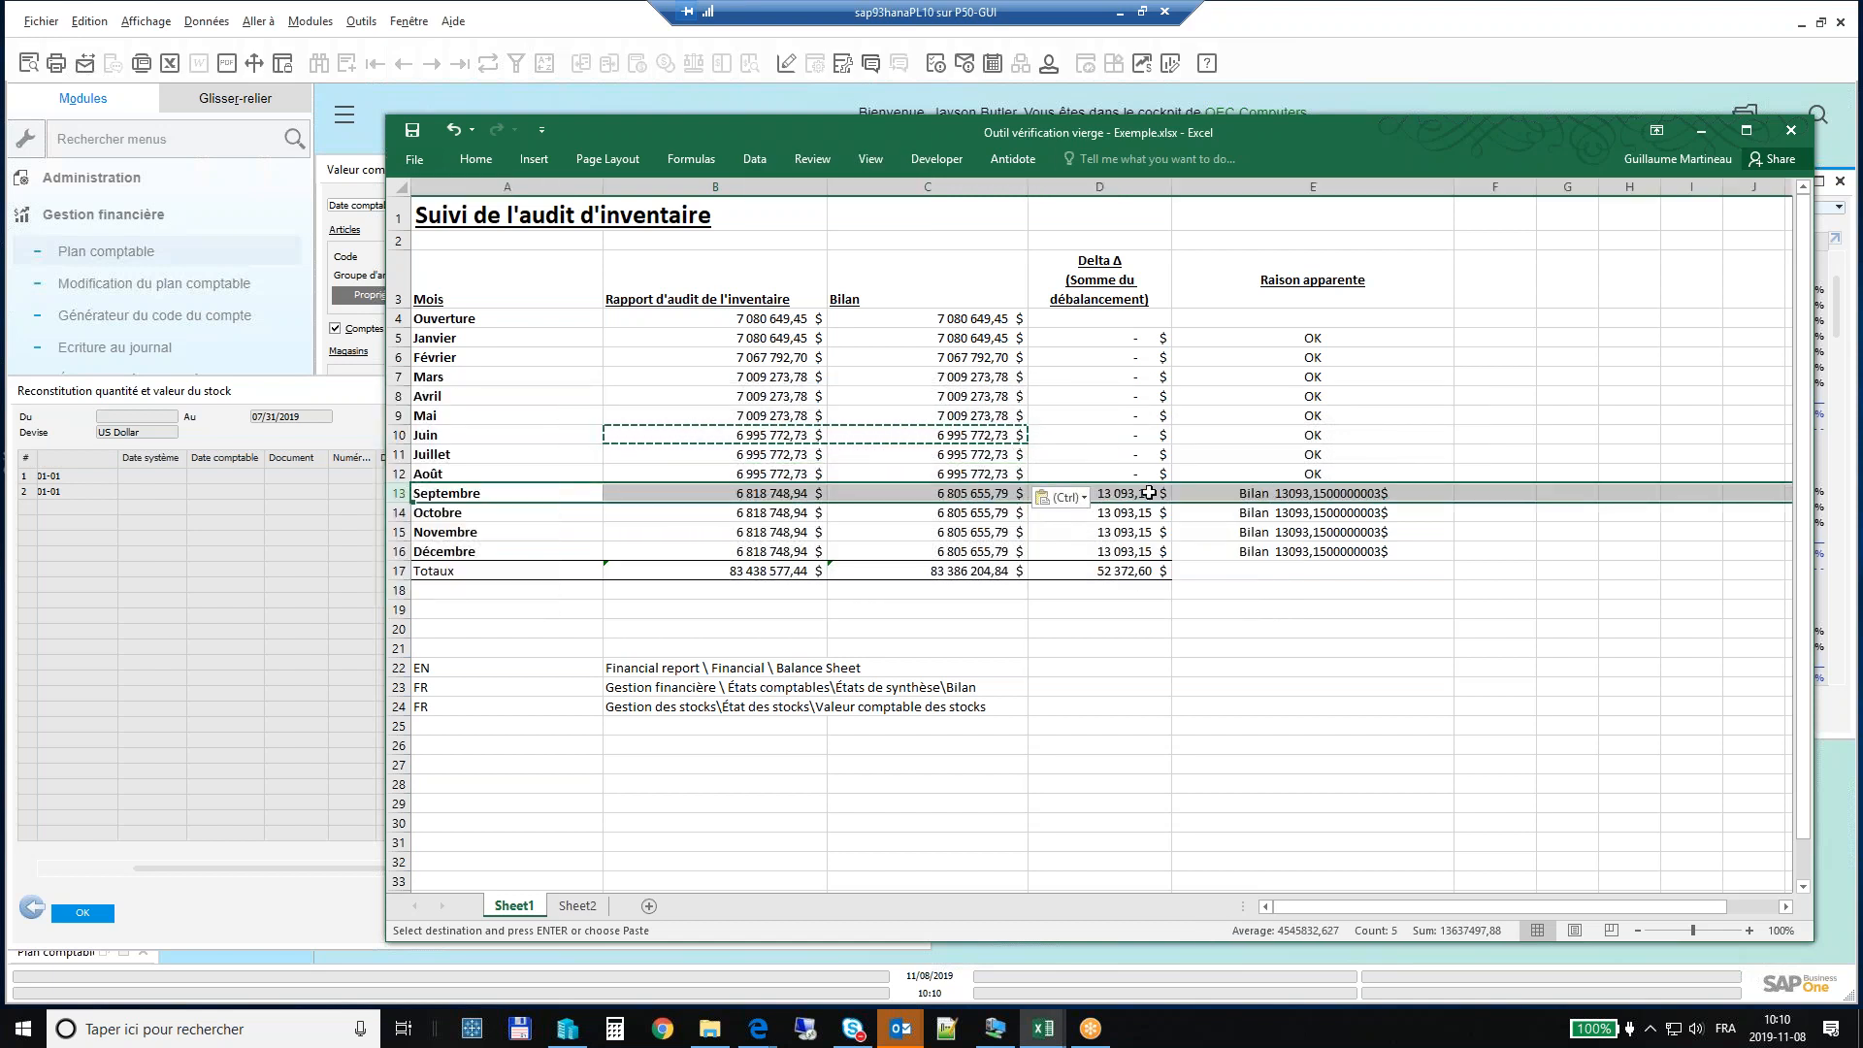
click(1116, 493)
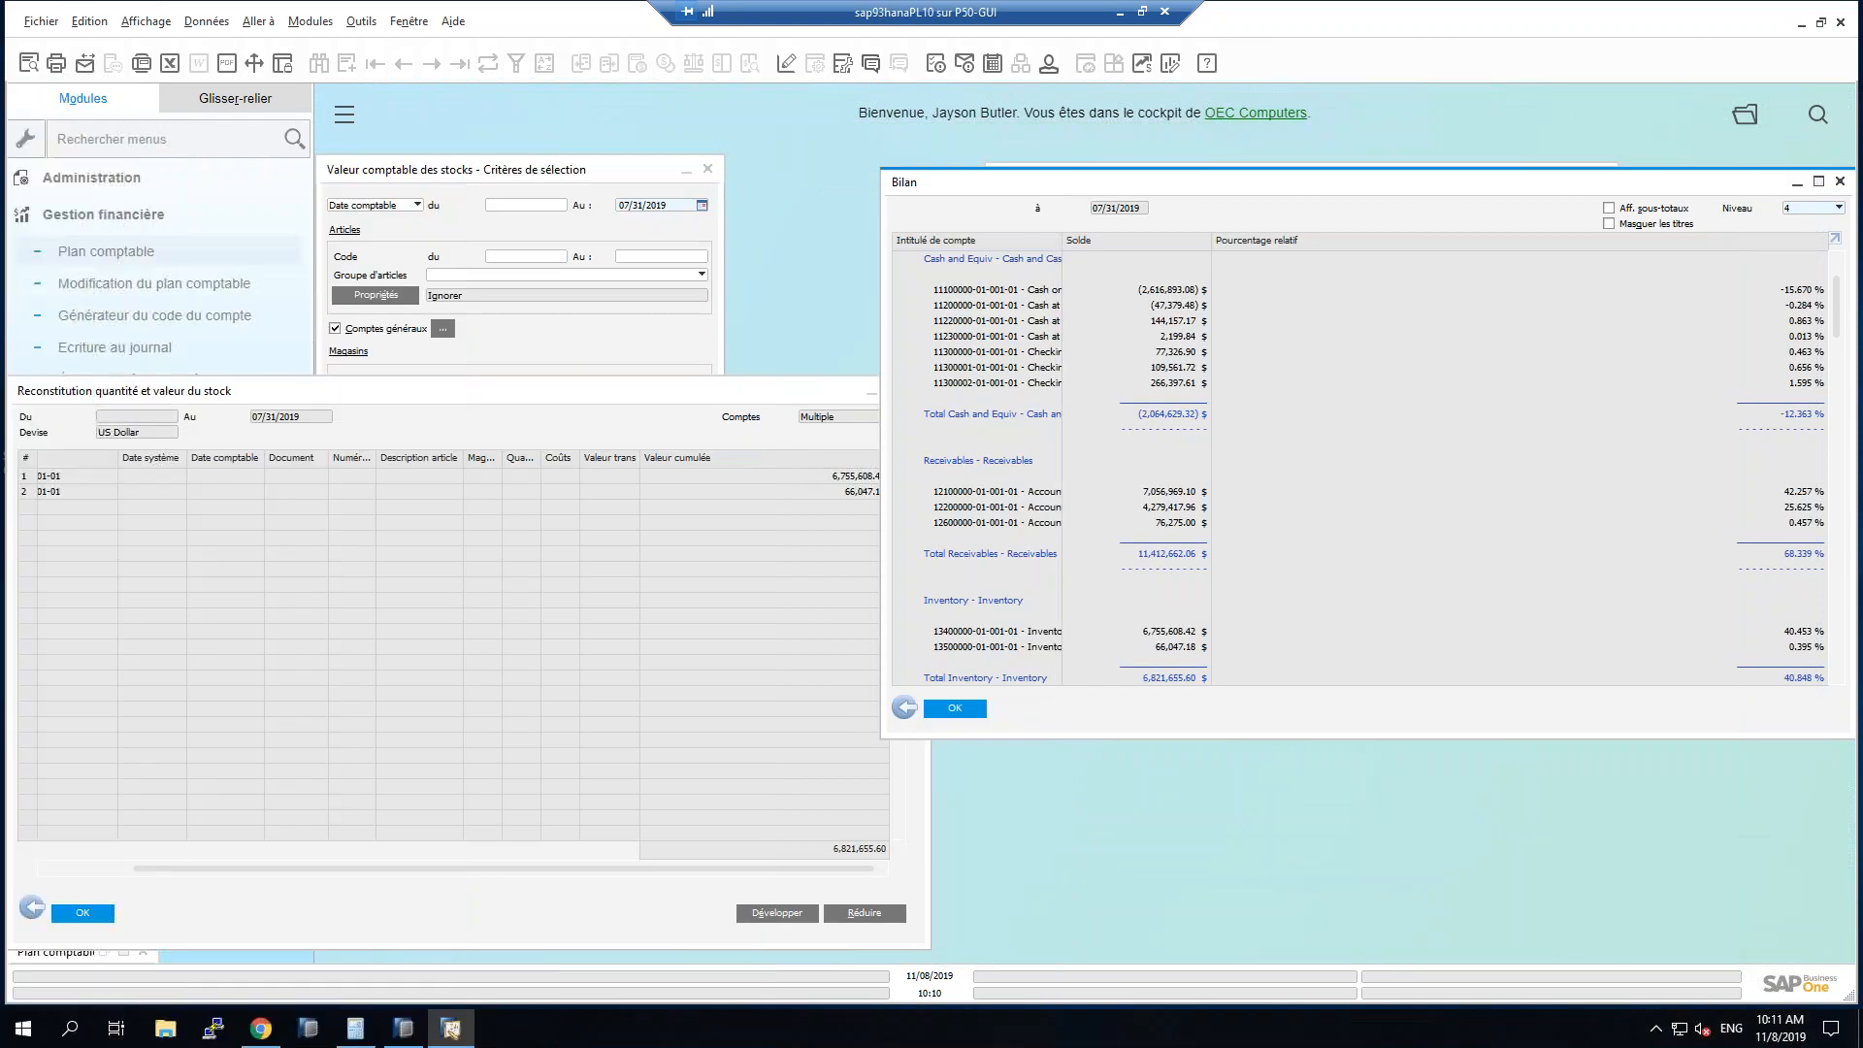
click(39, 909)
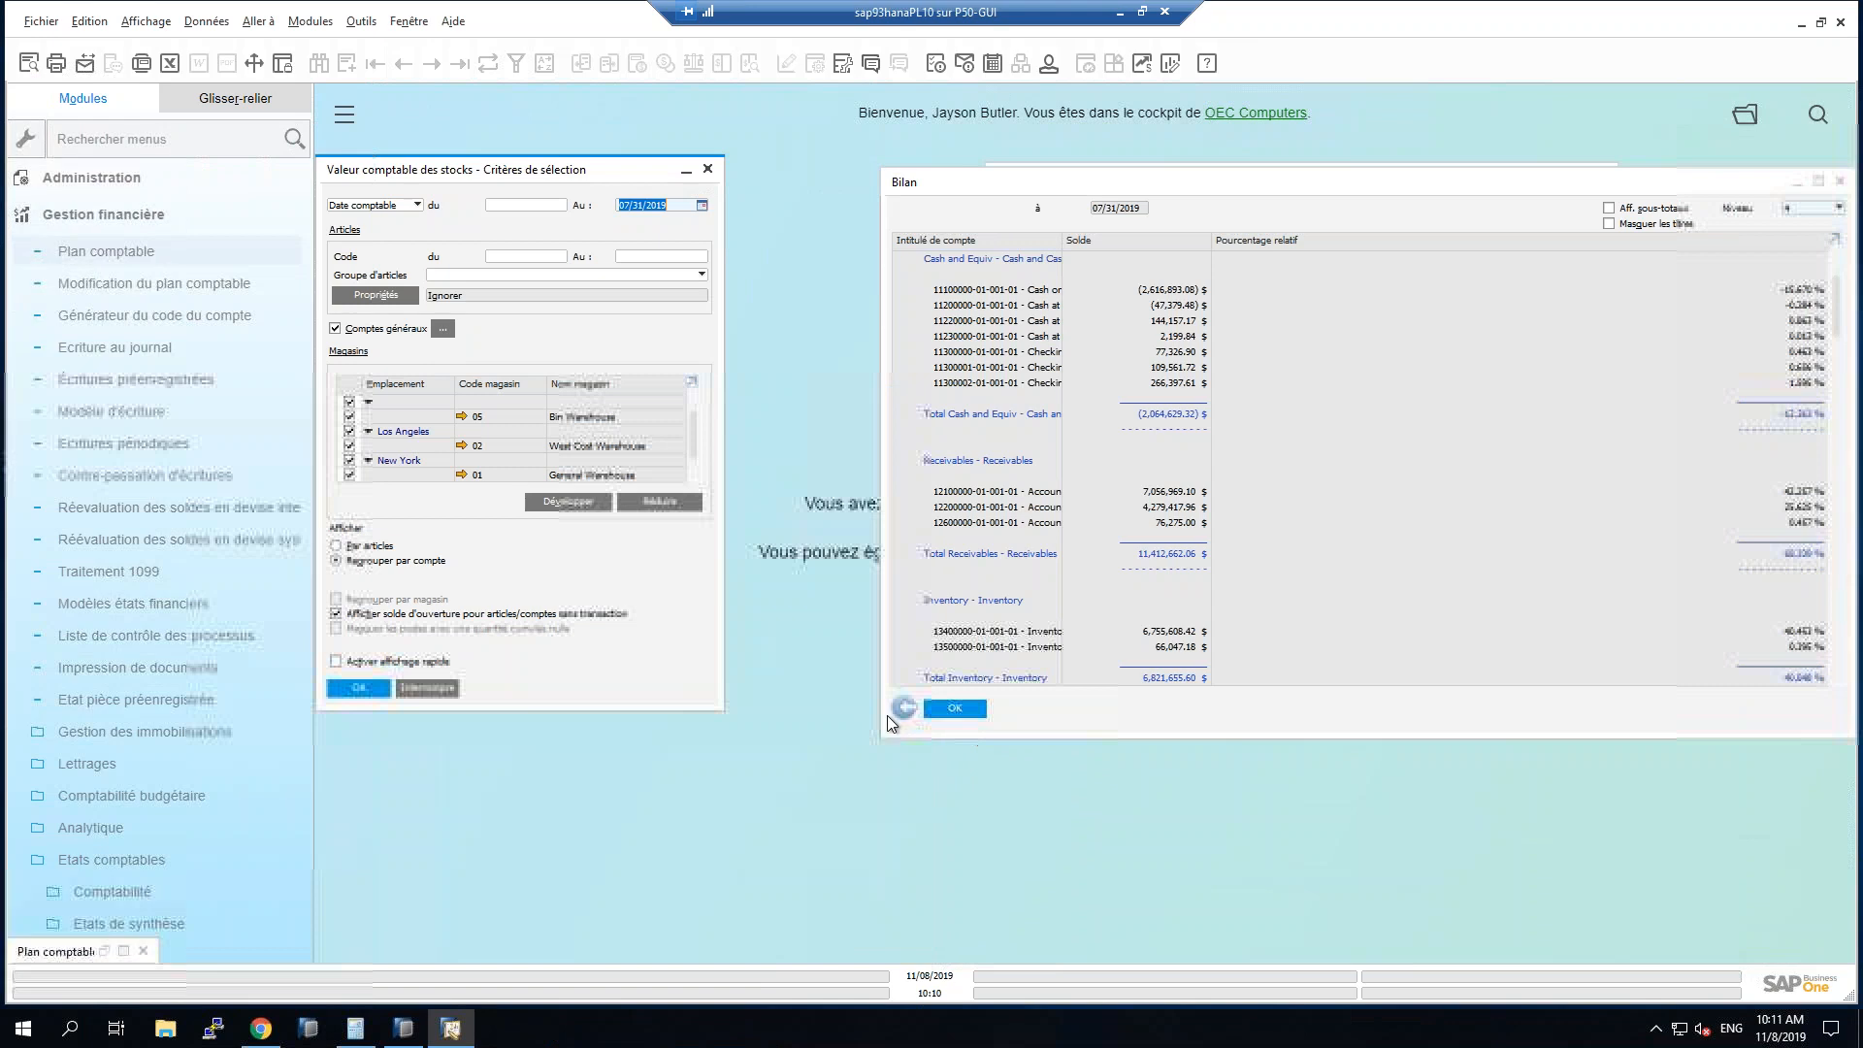
click(901, 710)
click(702, 206)
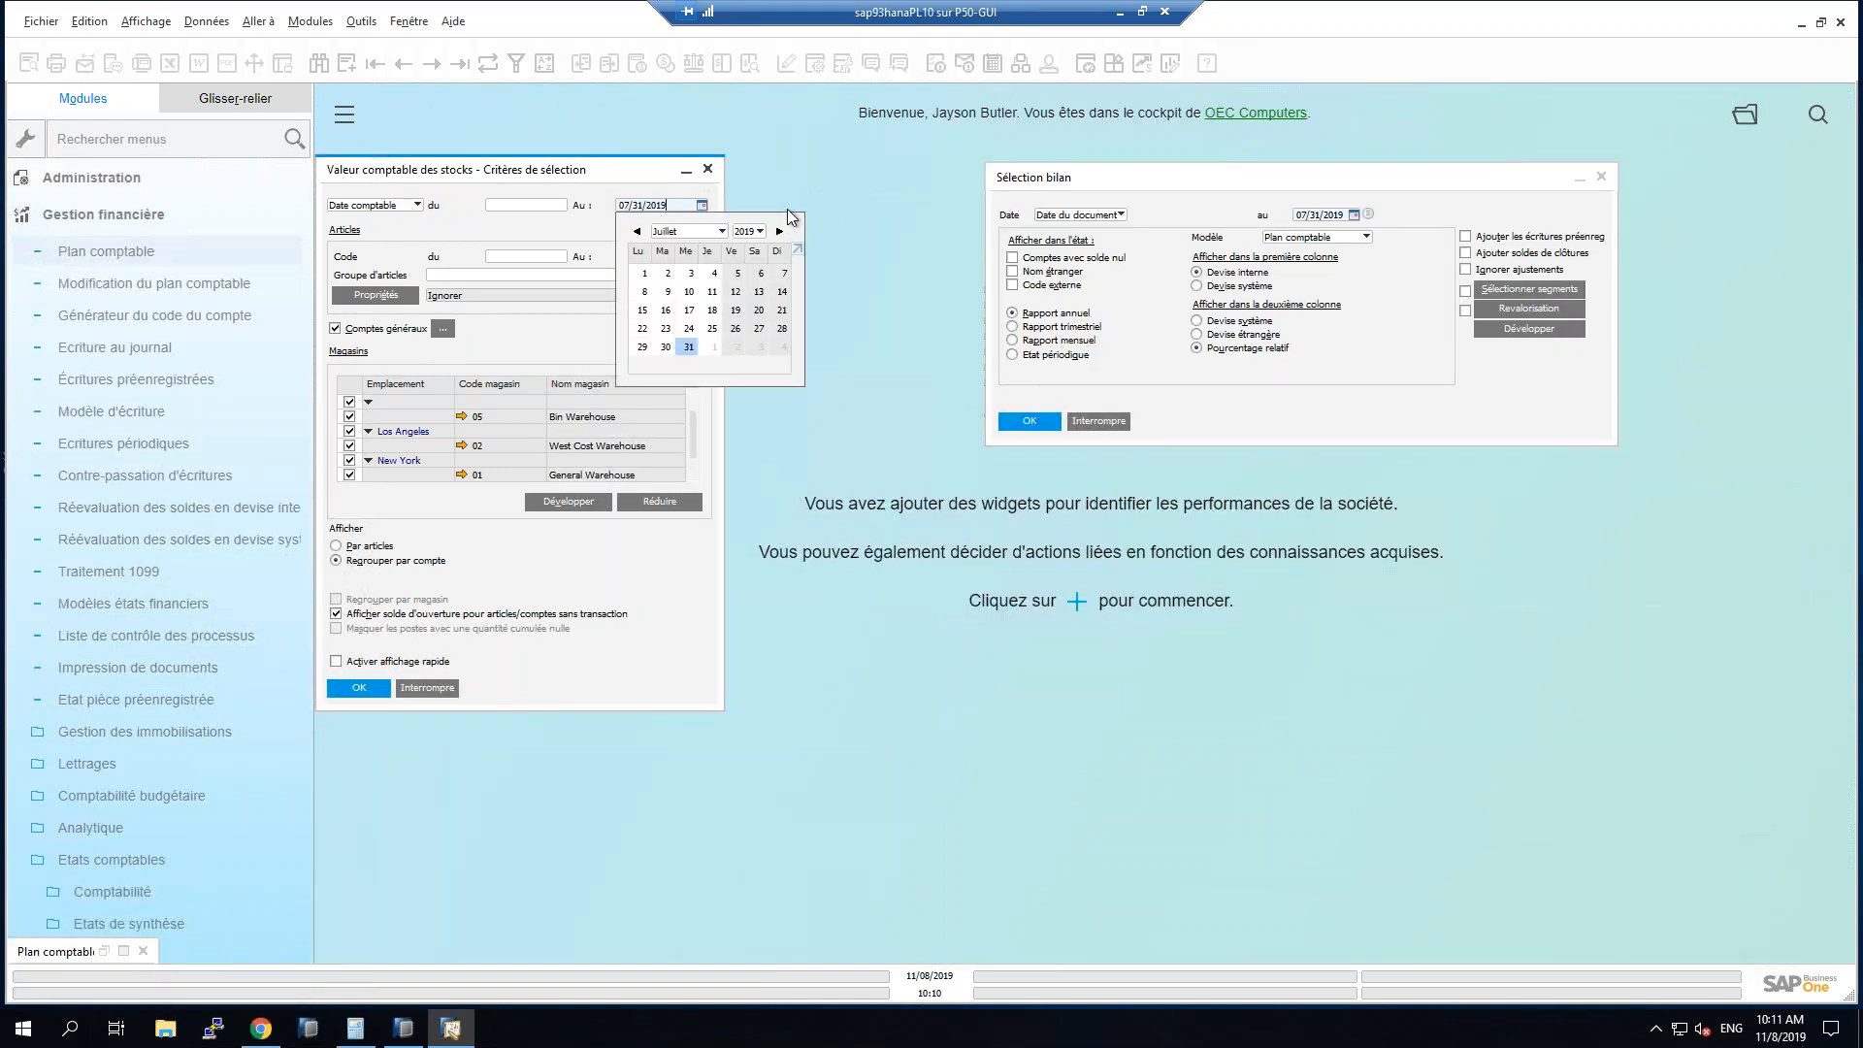
click(782, 231)
click(781, 231)
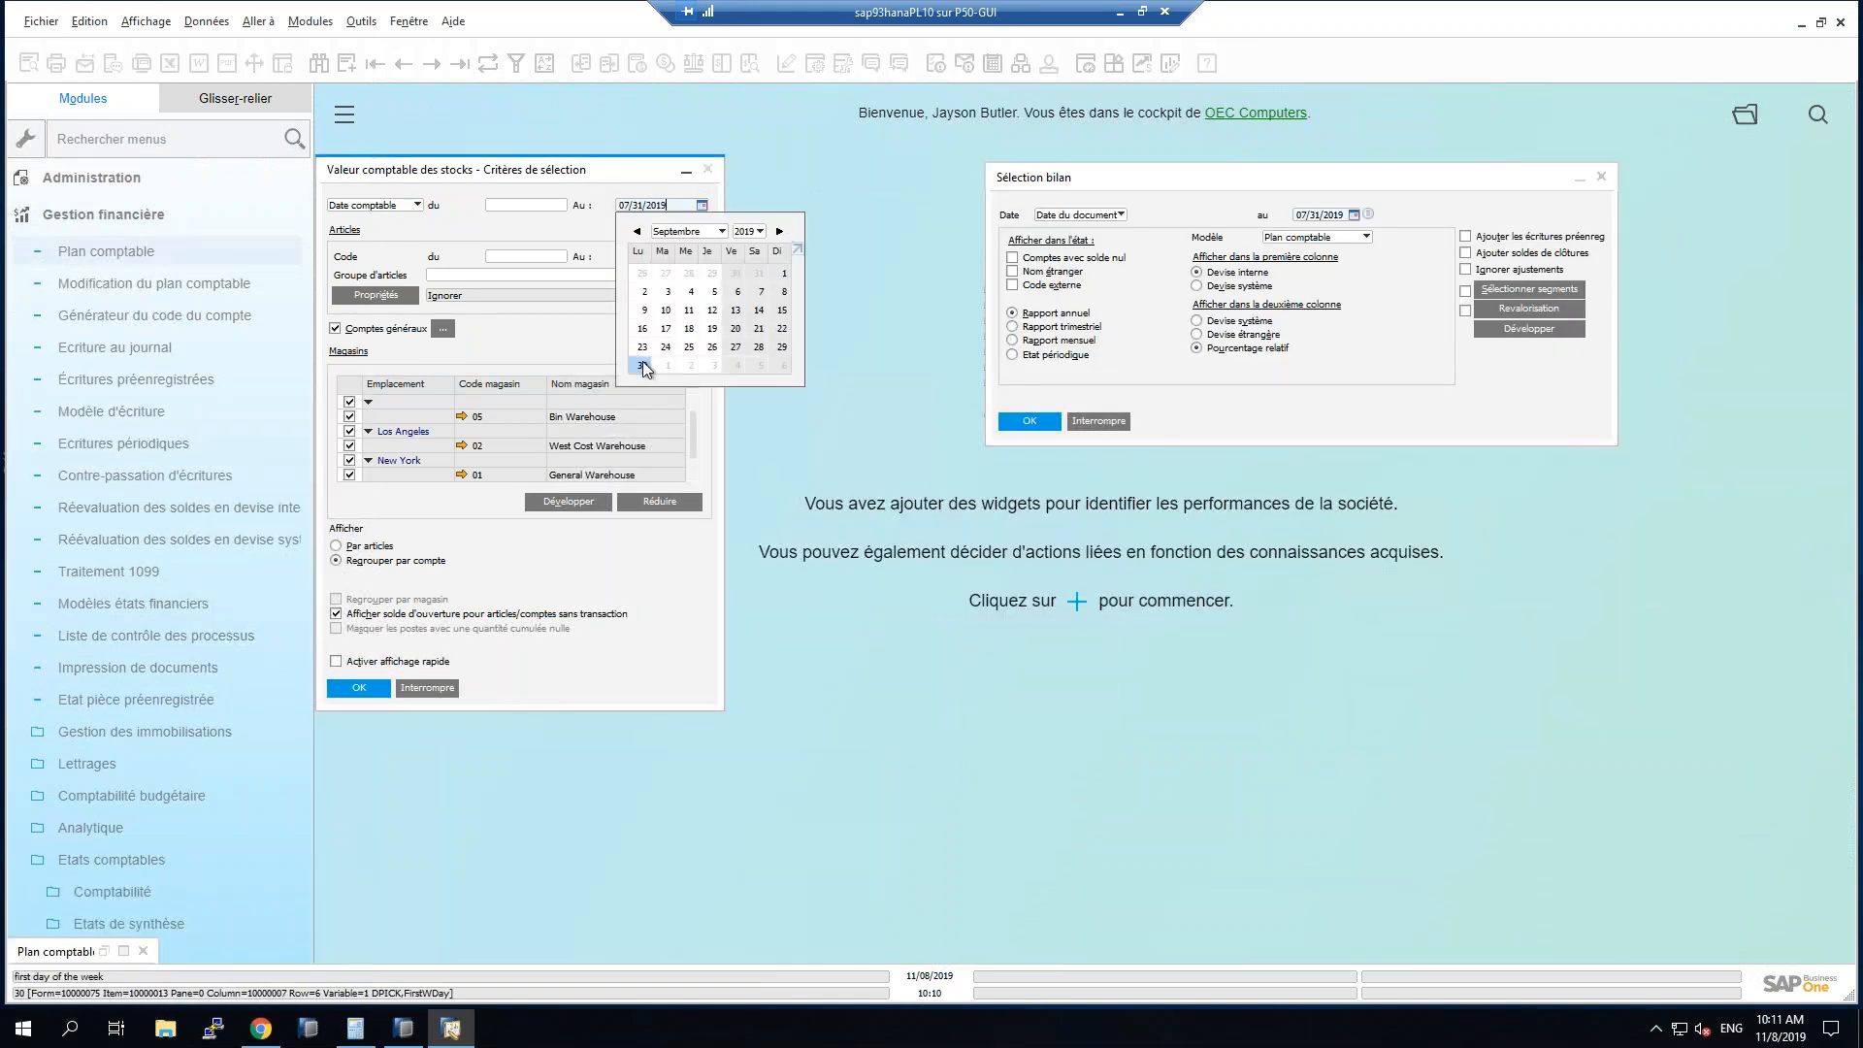
click(643, 363)
click(1335, 215)
double_click(1334, 215)
key(ctrl+v)
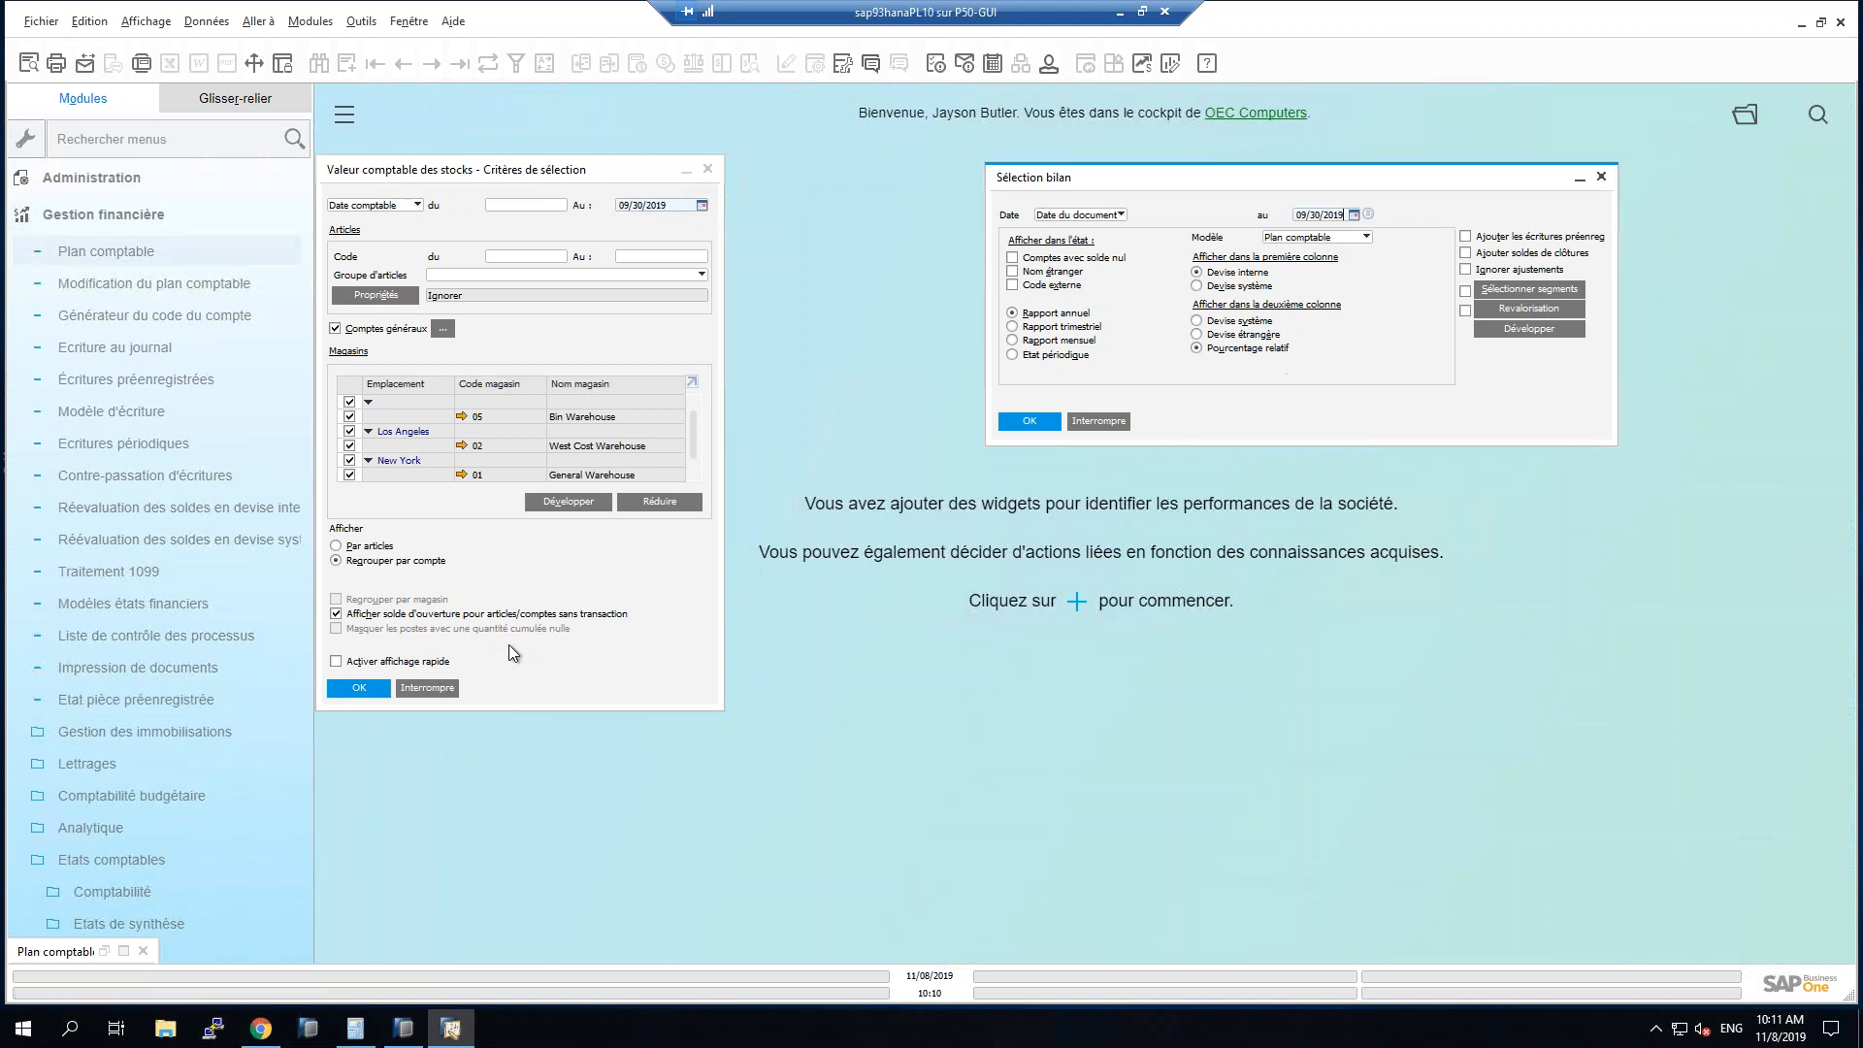
Generate the stock valuation and the balance sheet for 09/30/2019.
click(359, 688)
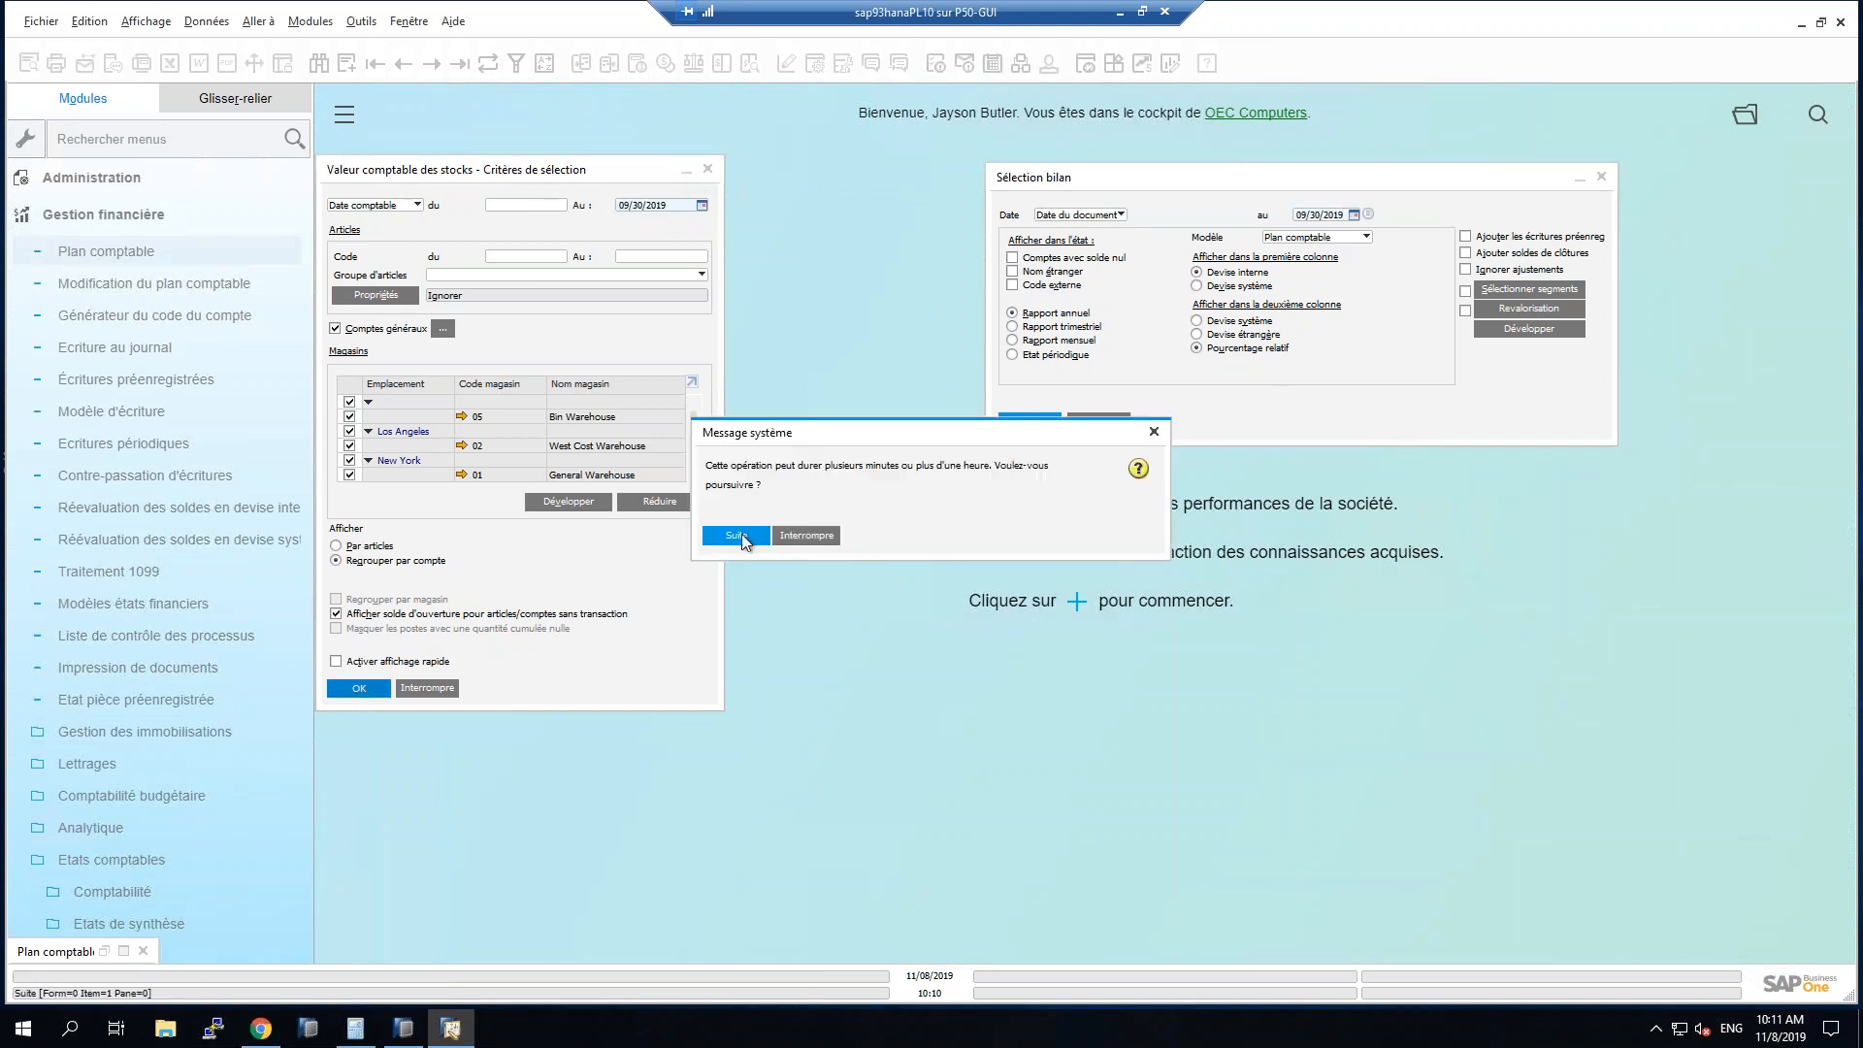
click(742, 535)
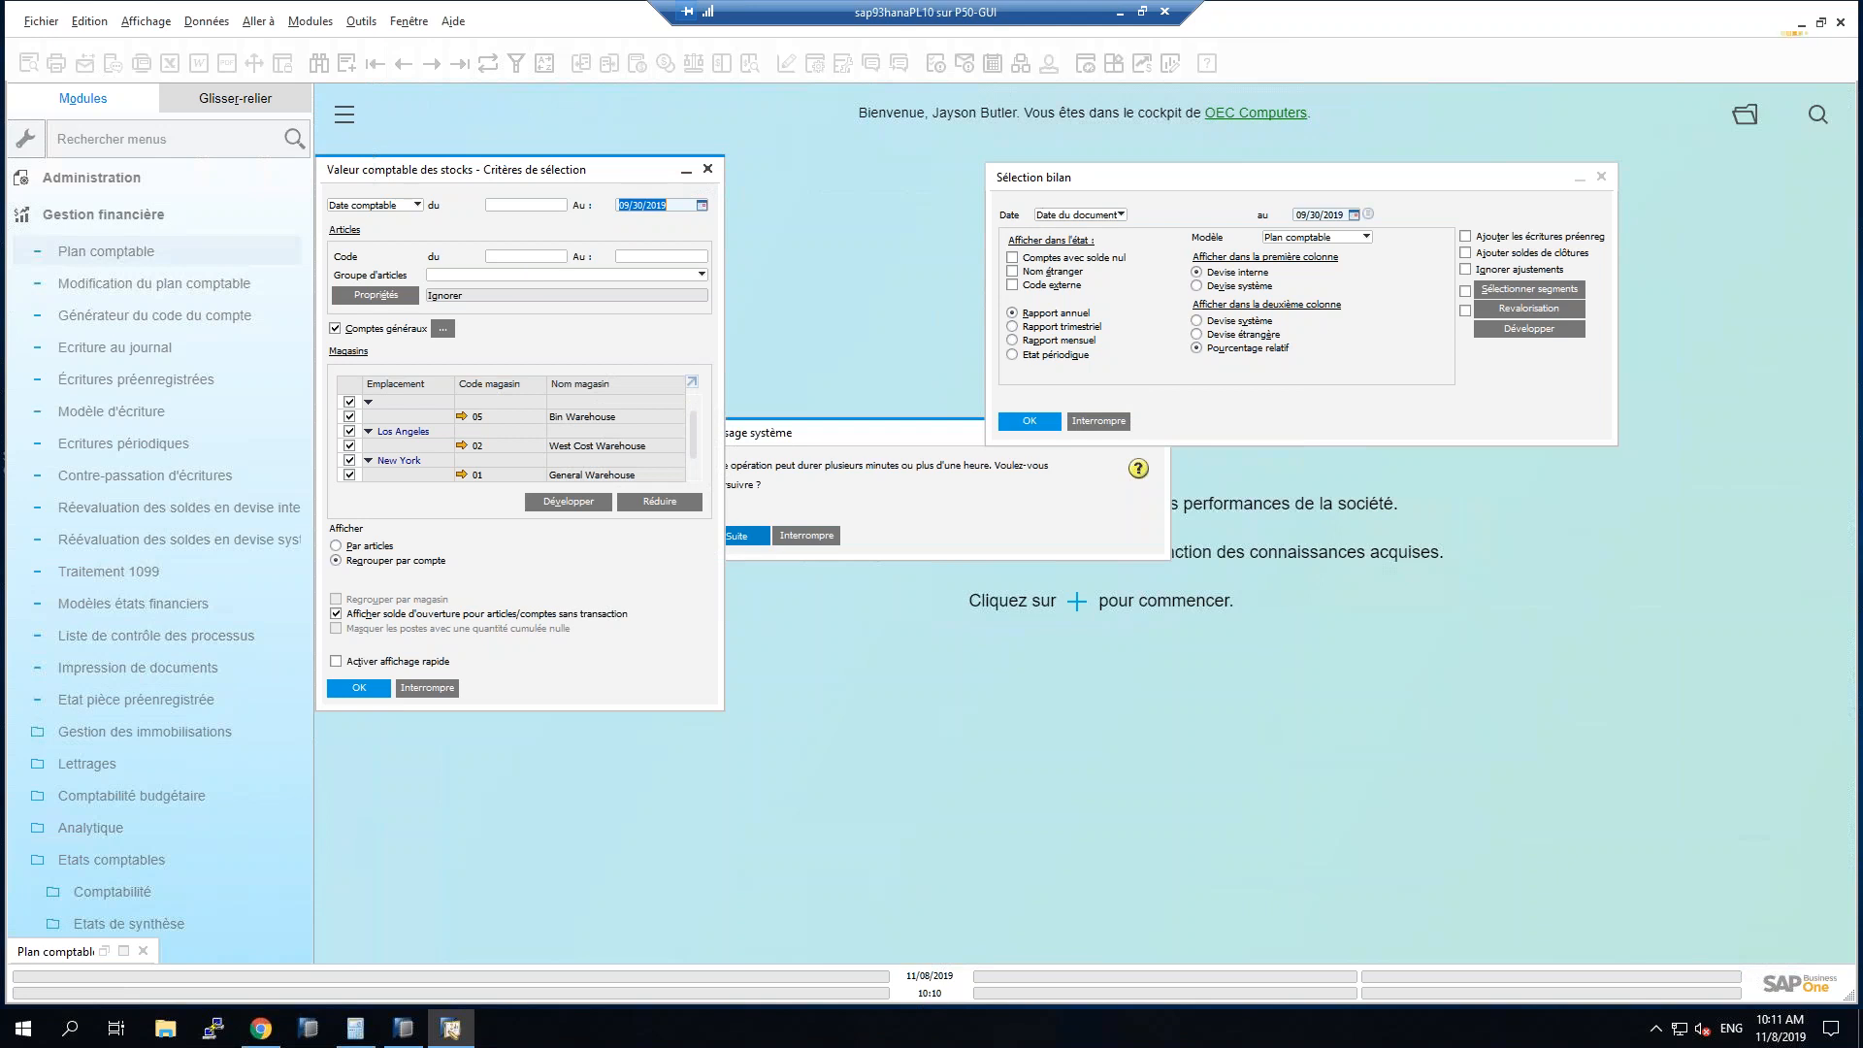
drag(369, 393, 408, 314)
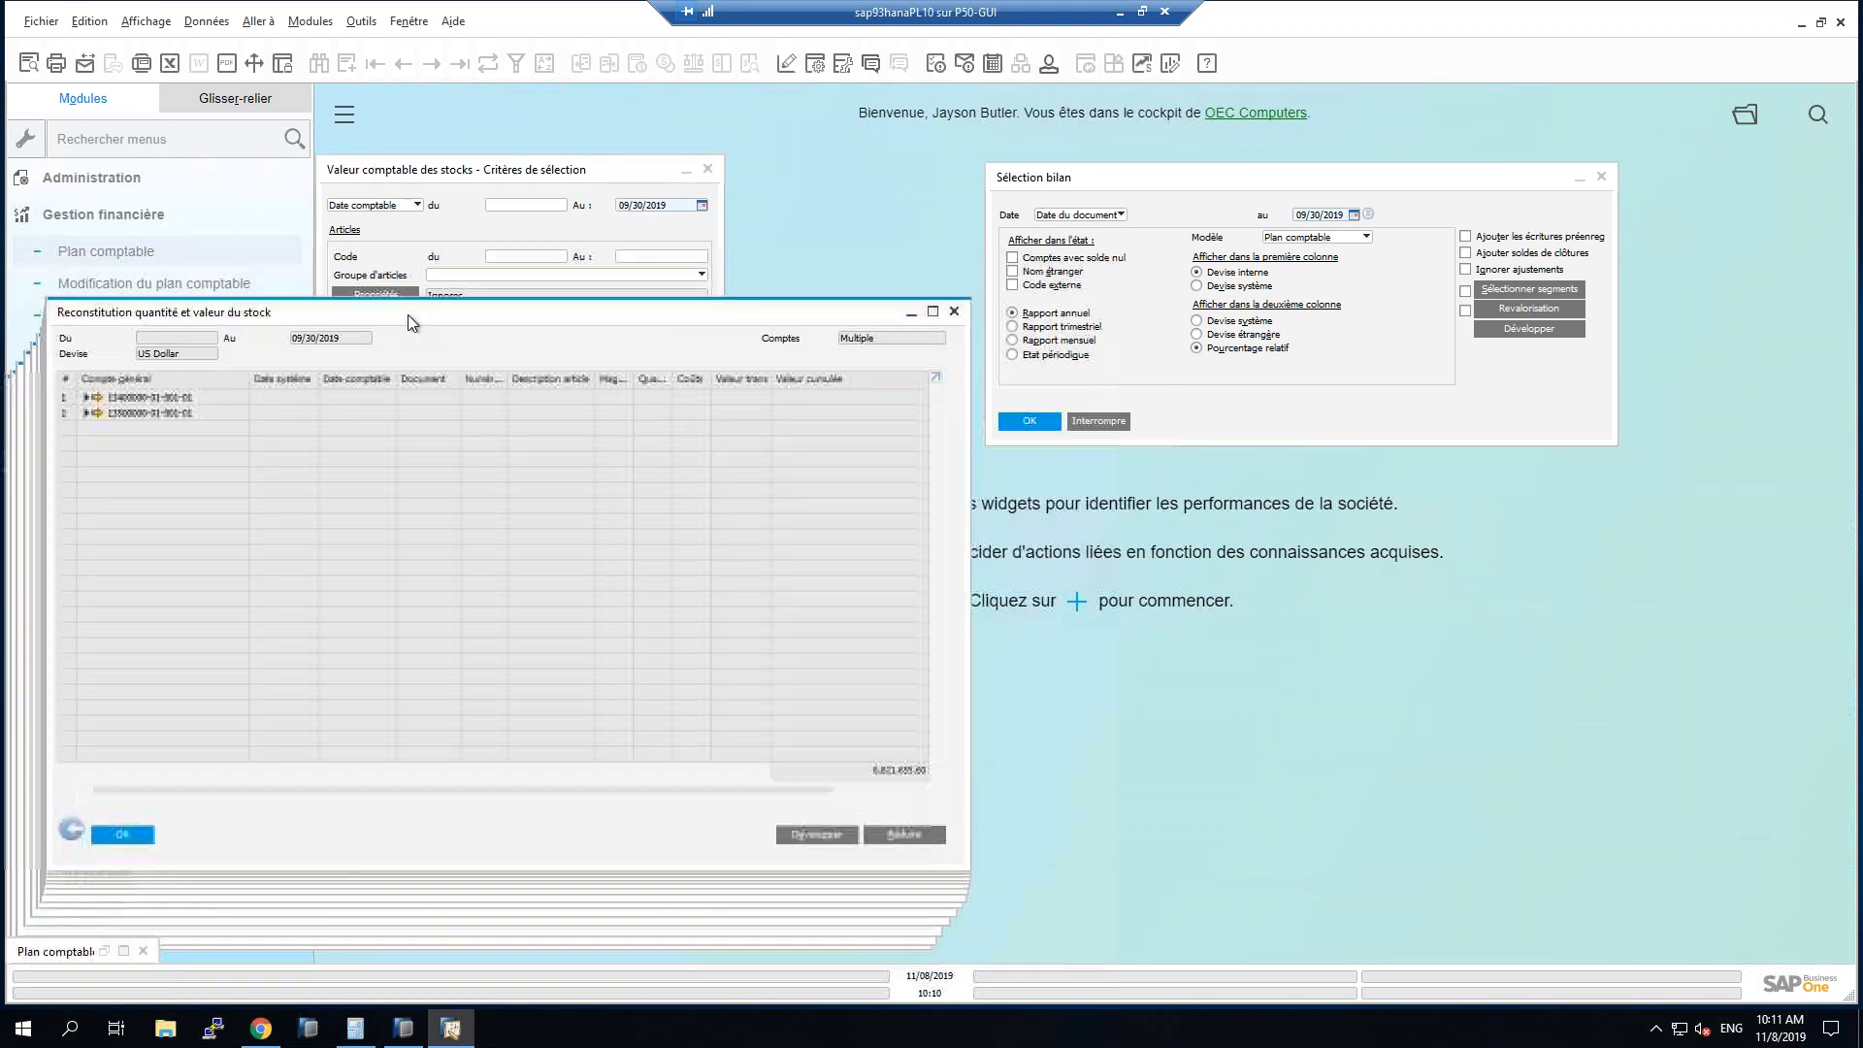
click(1043, 424)
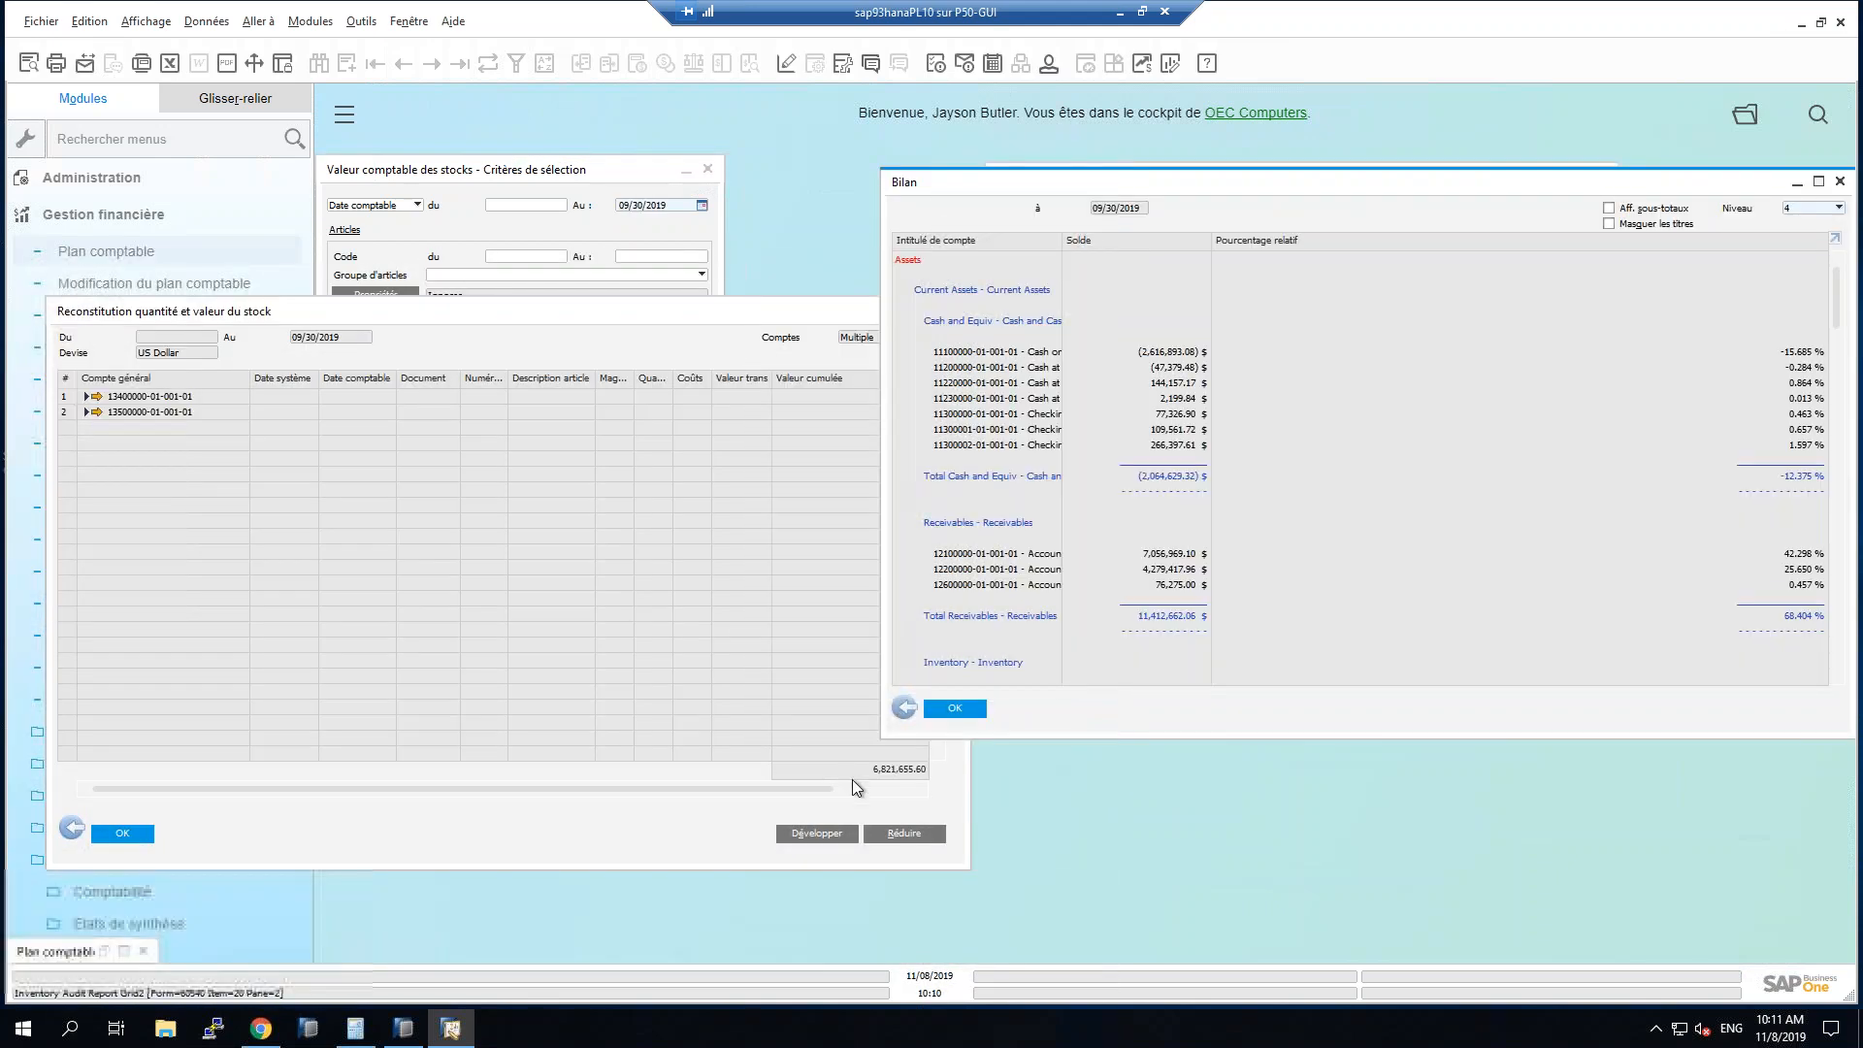
Compare the inventory accounts and totals in the 09/30/2019 stock valuation with those in the balance sheet.
click(854, 788)
drag(819, 312, 715, 284)
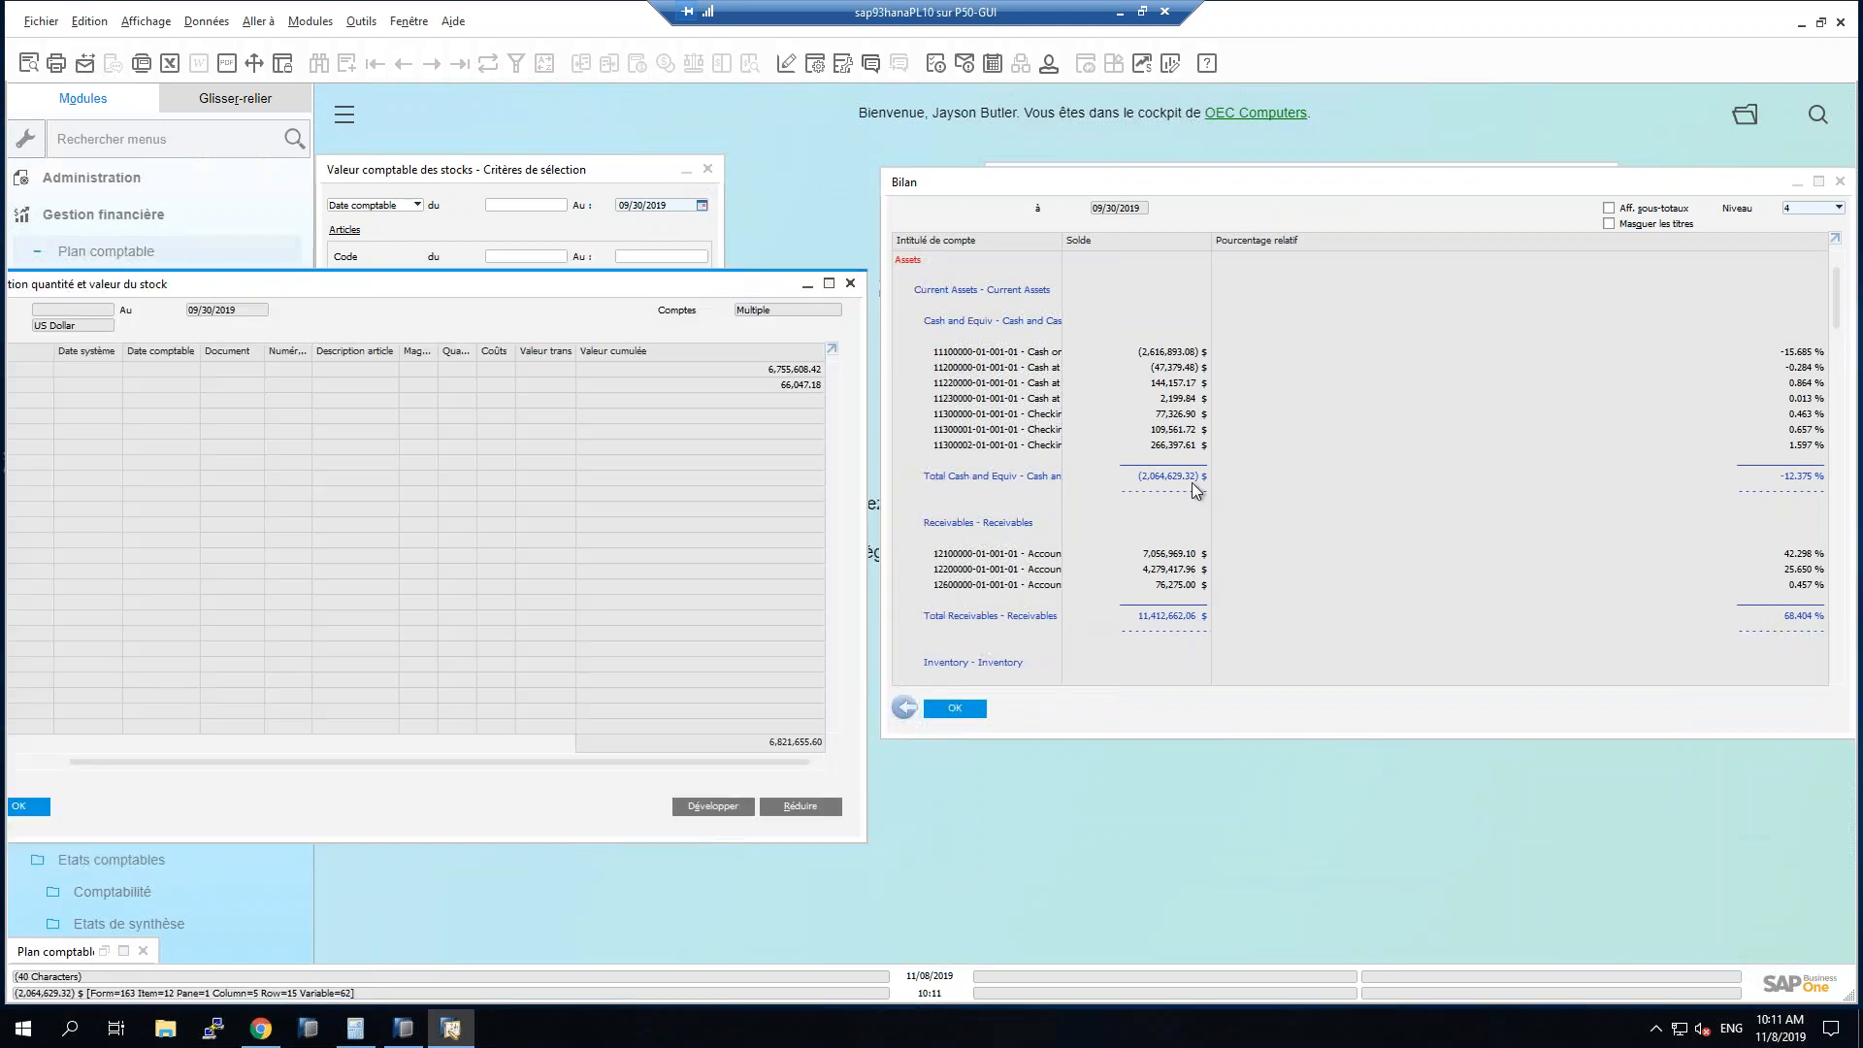
scroll(1177, 505, down, 3)
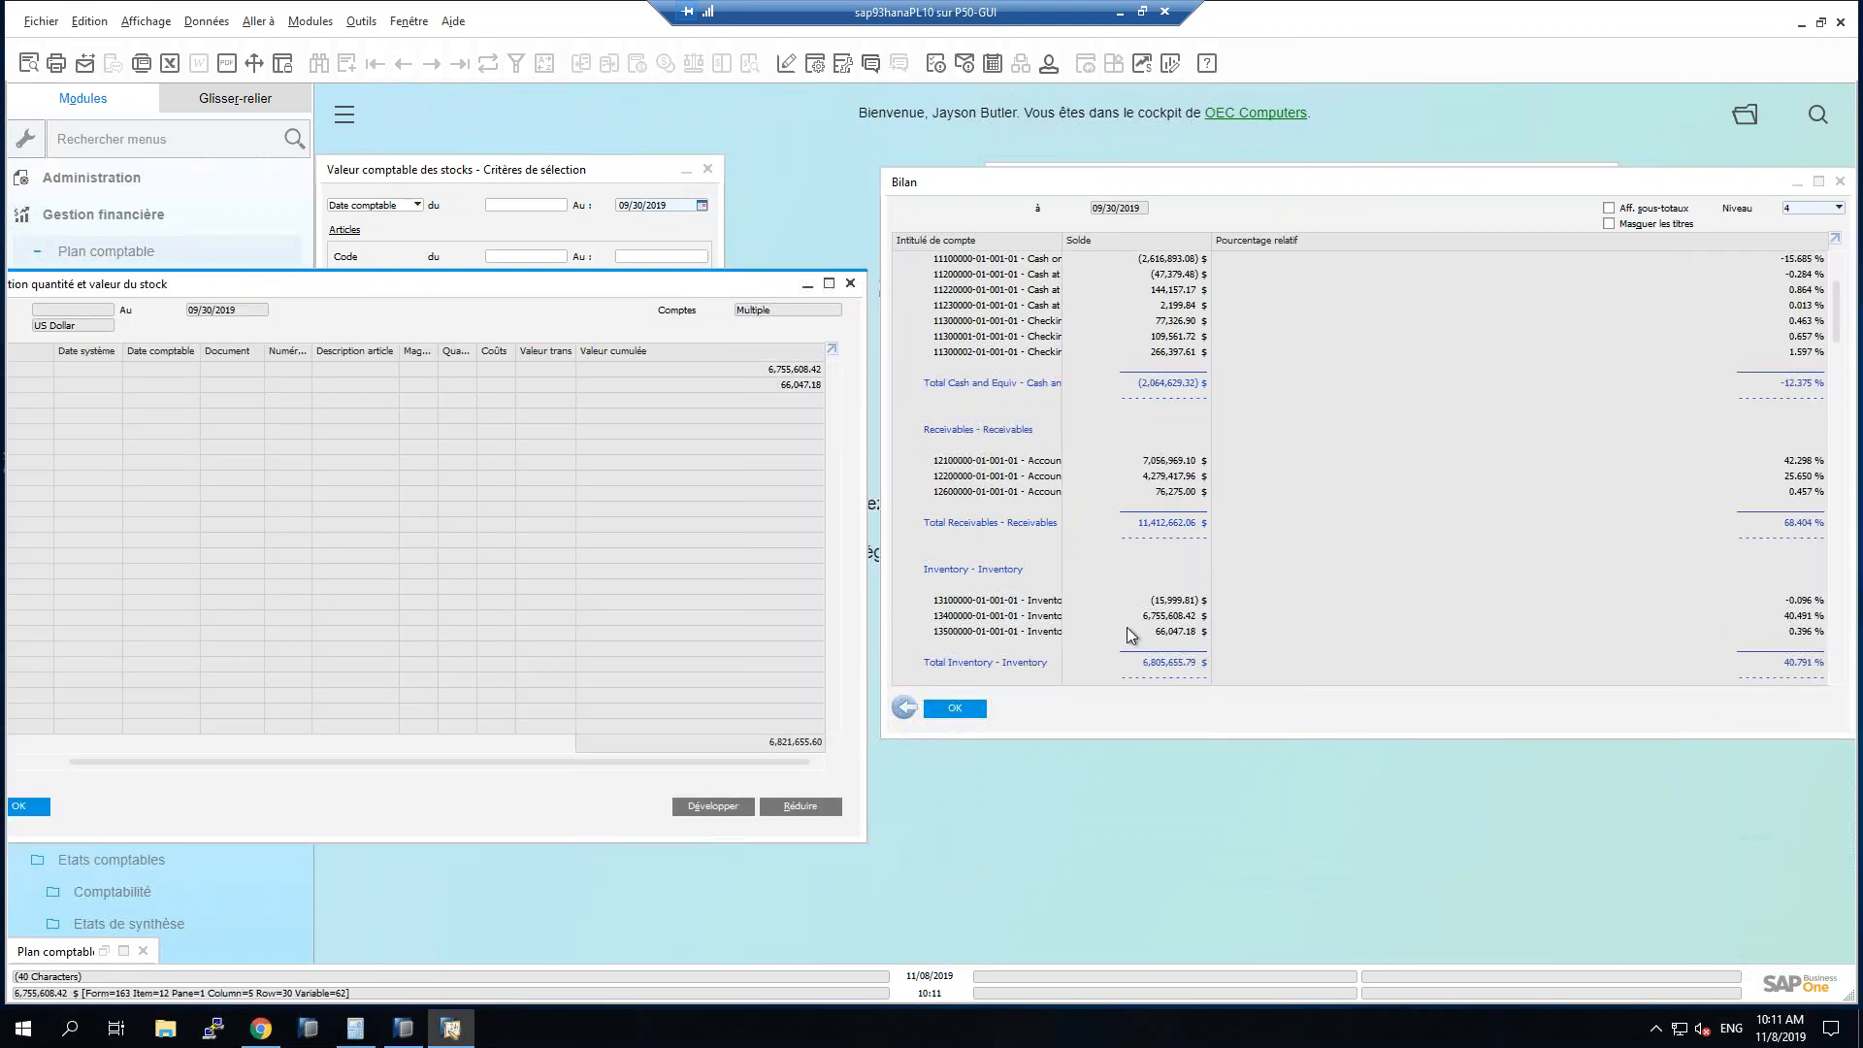
drag(667, 762, 527, 760)
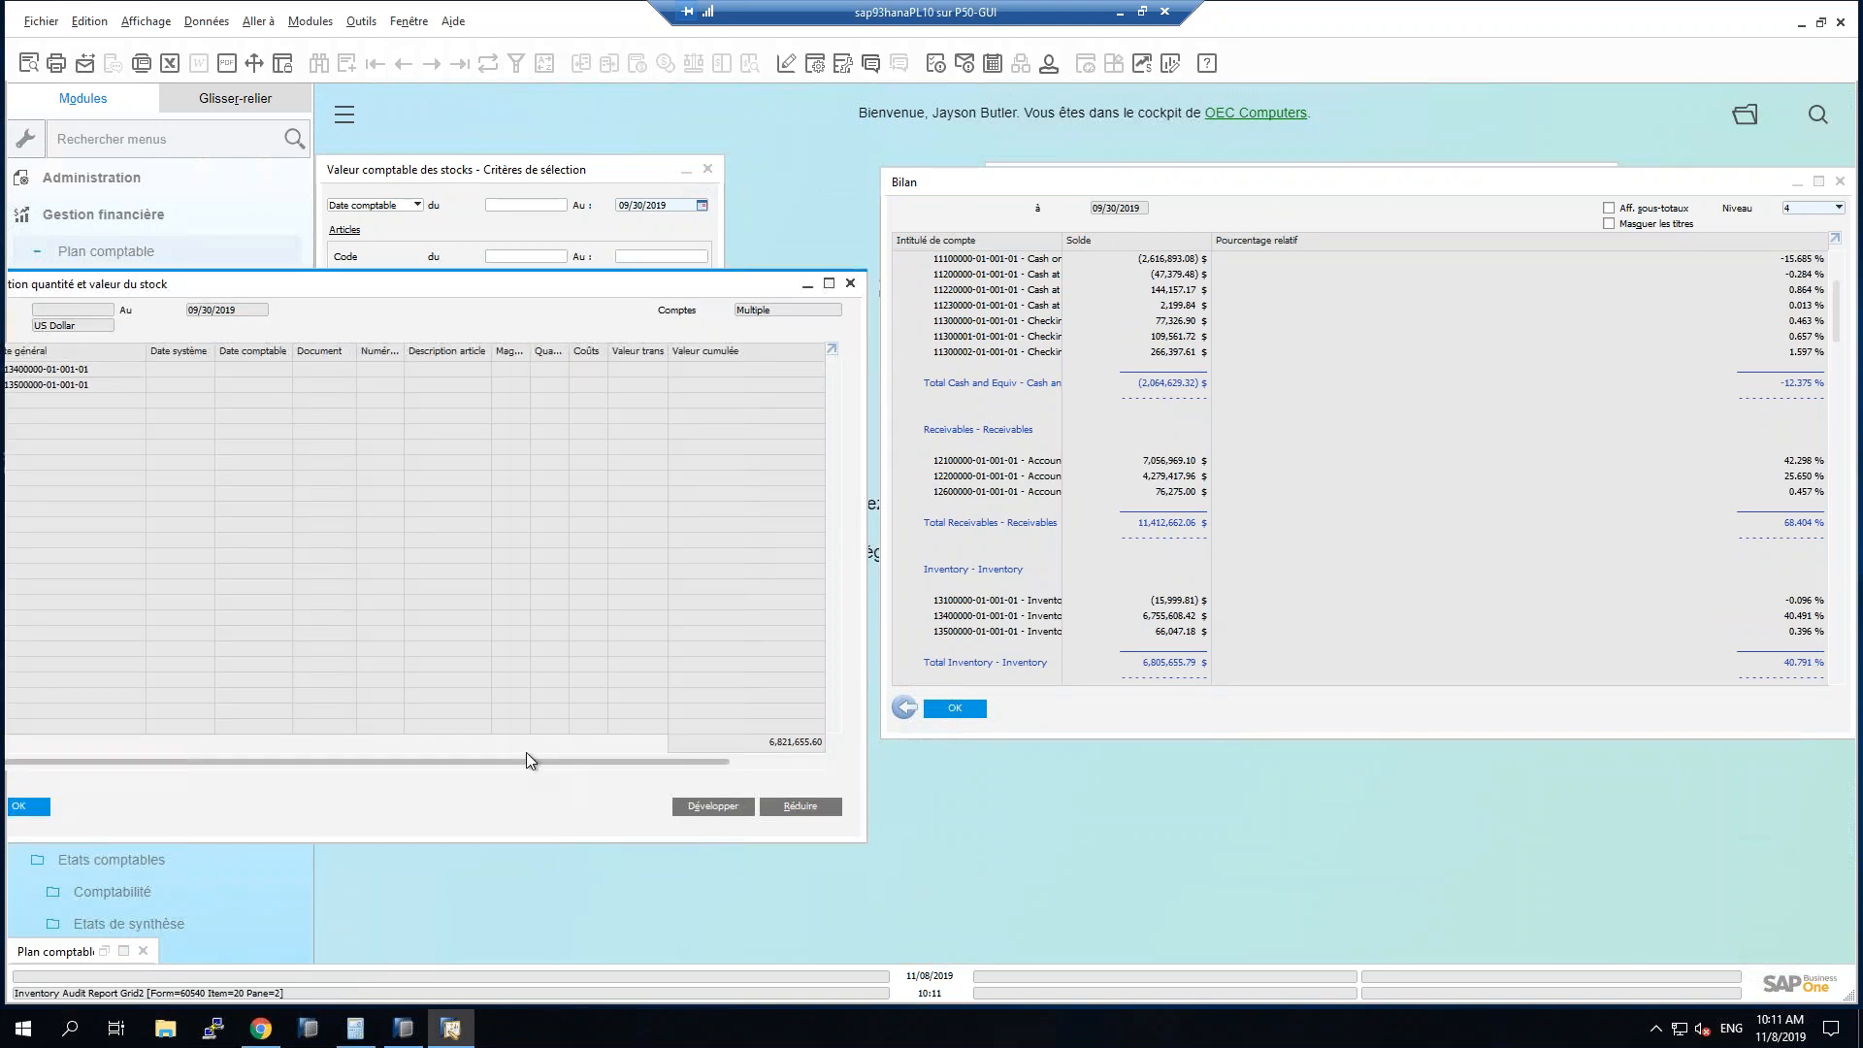
drag(239, 294, 305, 287)
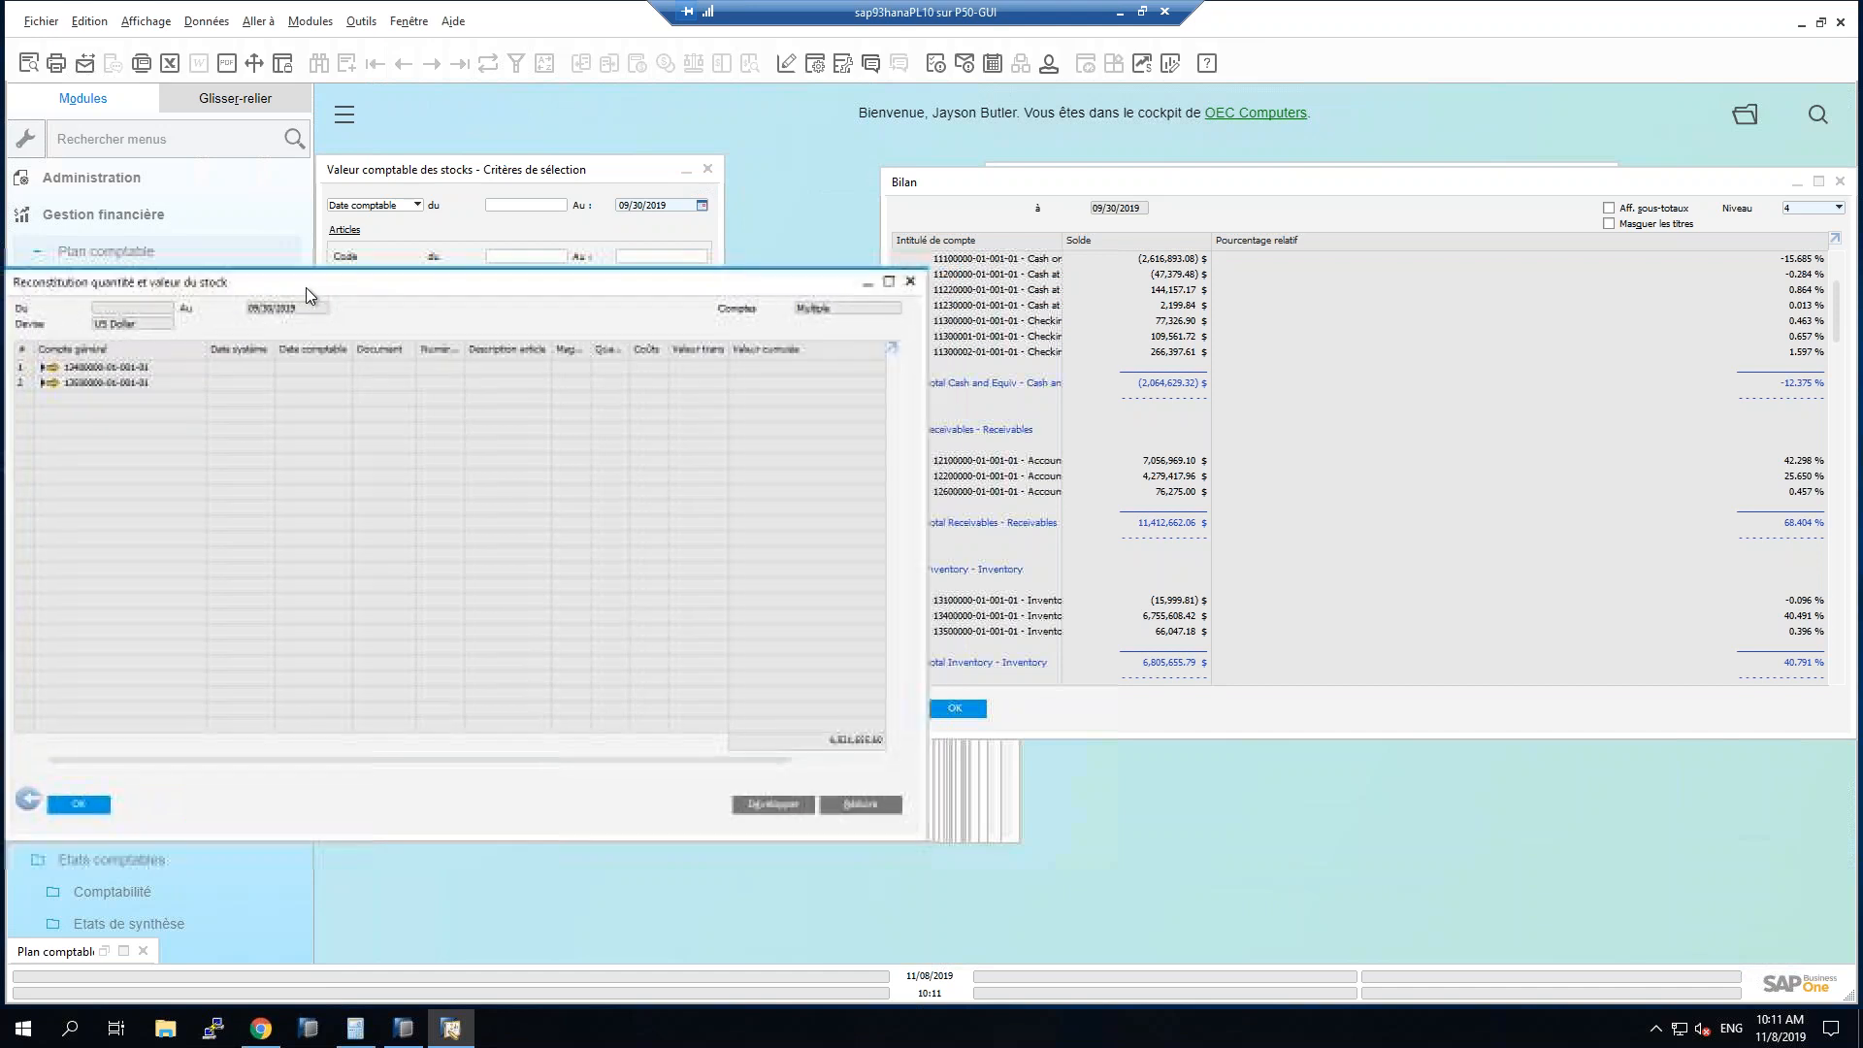
click(827, 762)
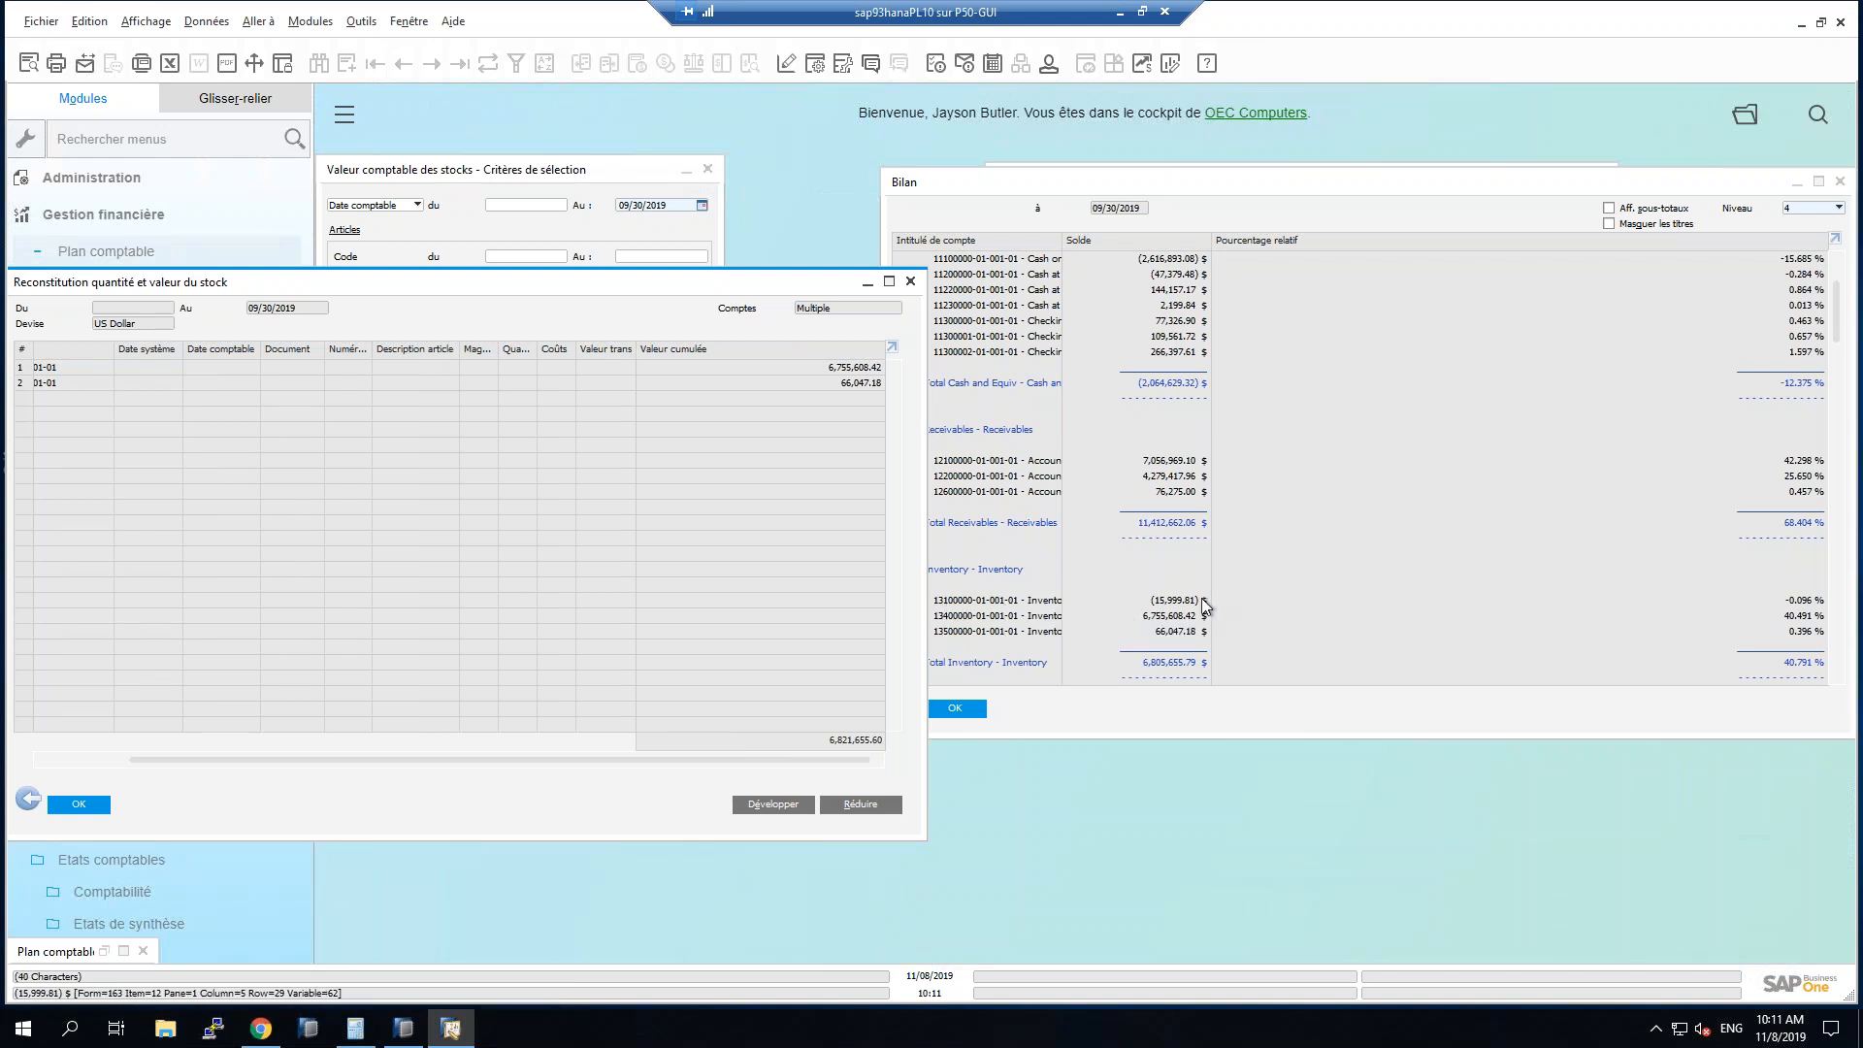
click(55, 805)
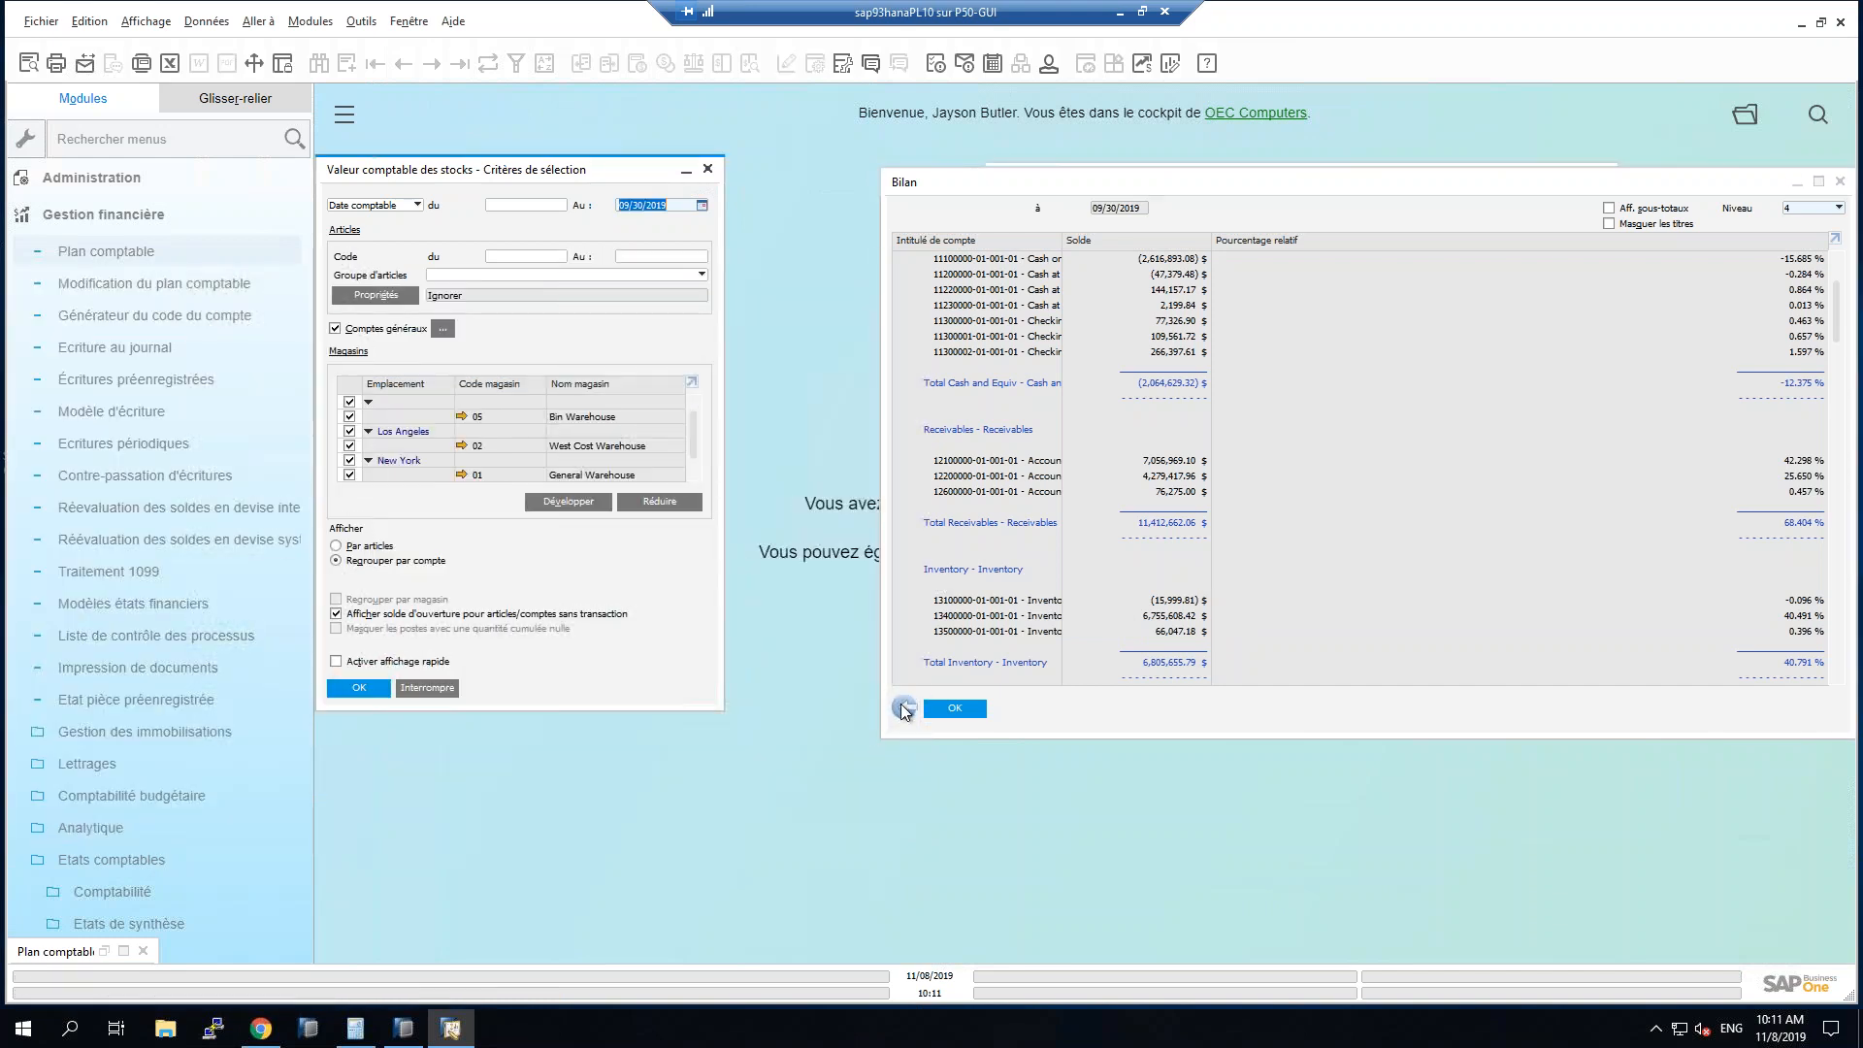
click(904, 710)
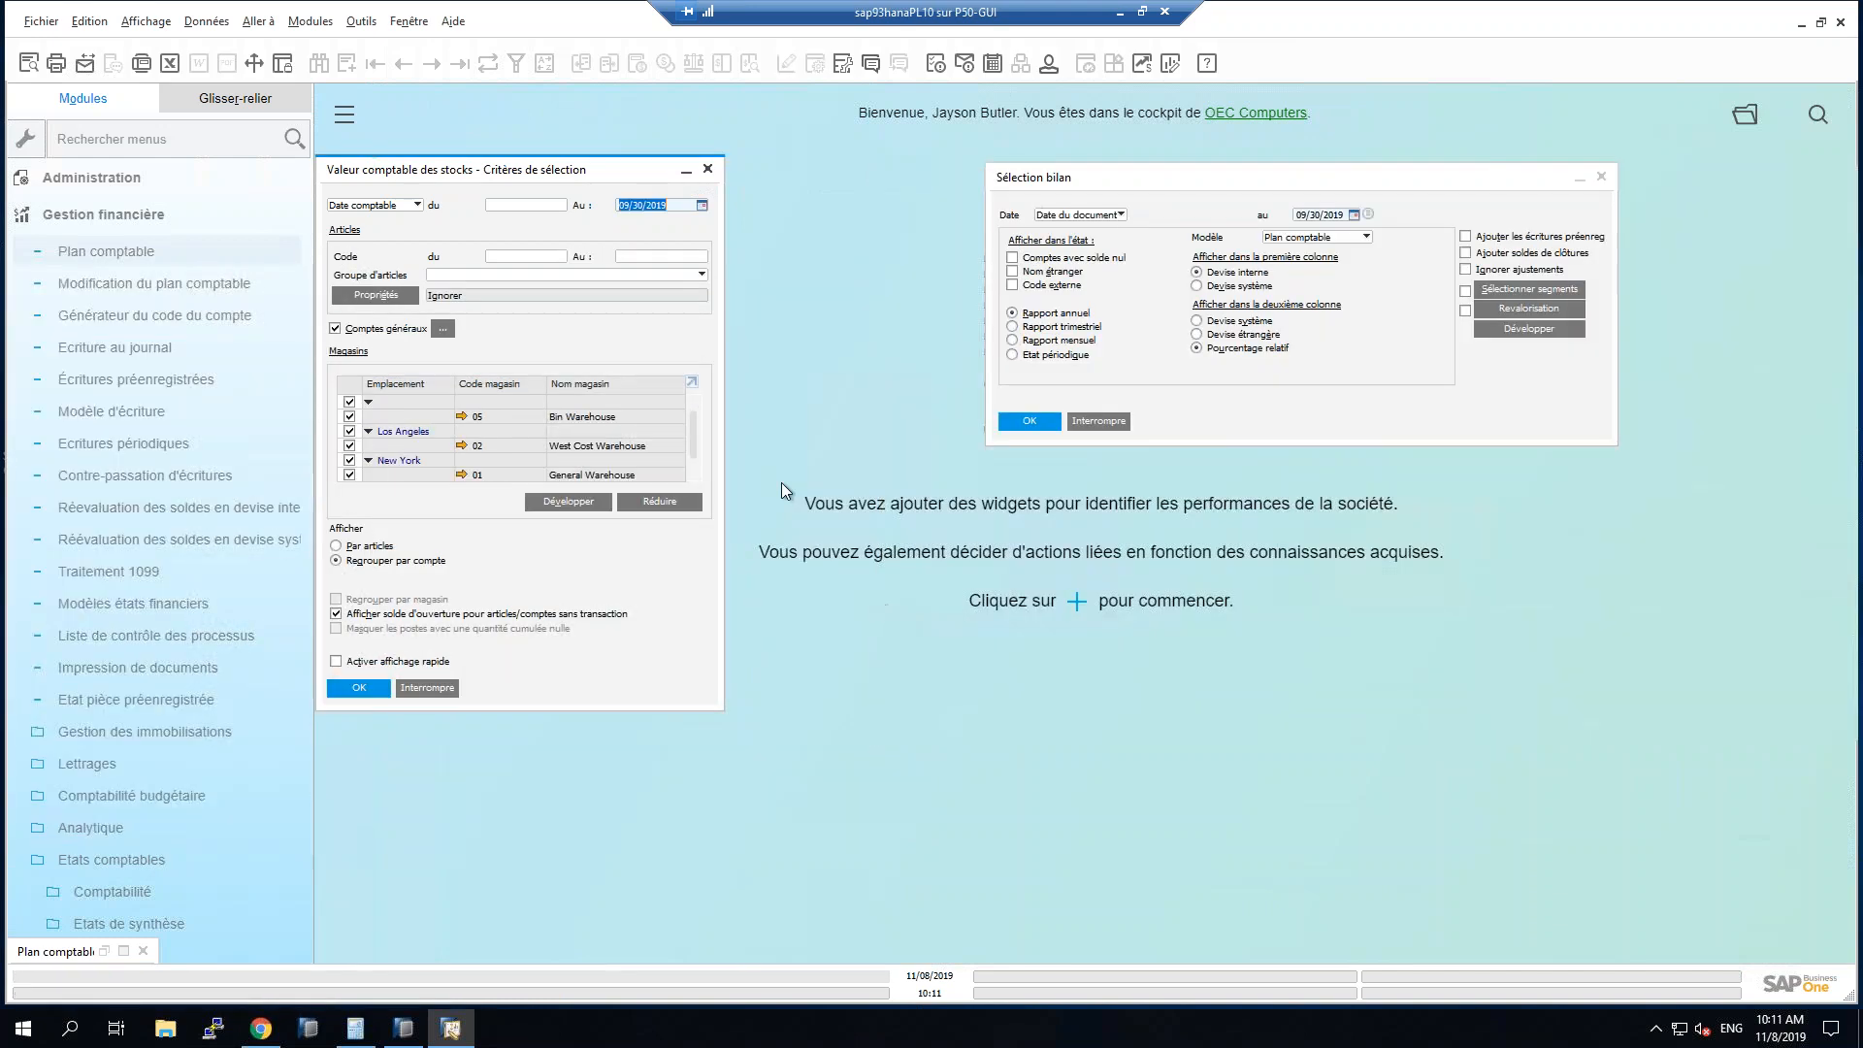
click(108, 953)
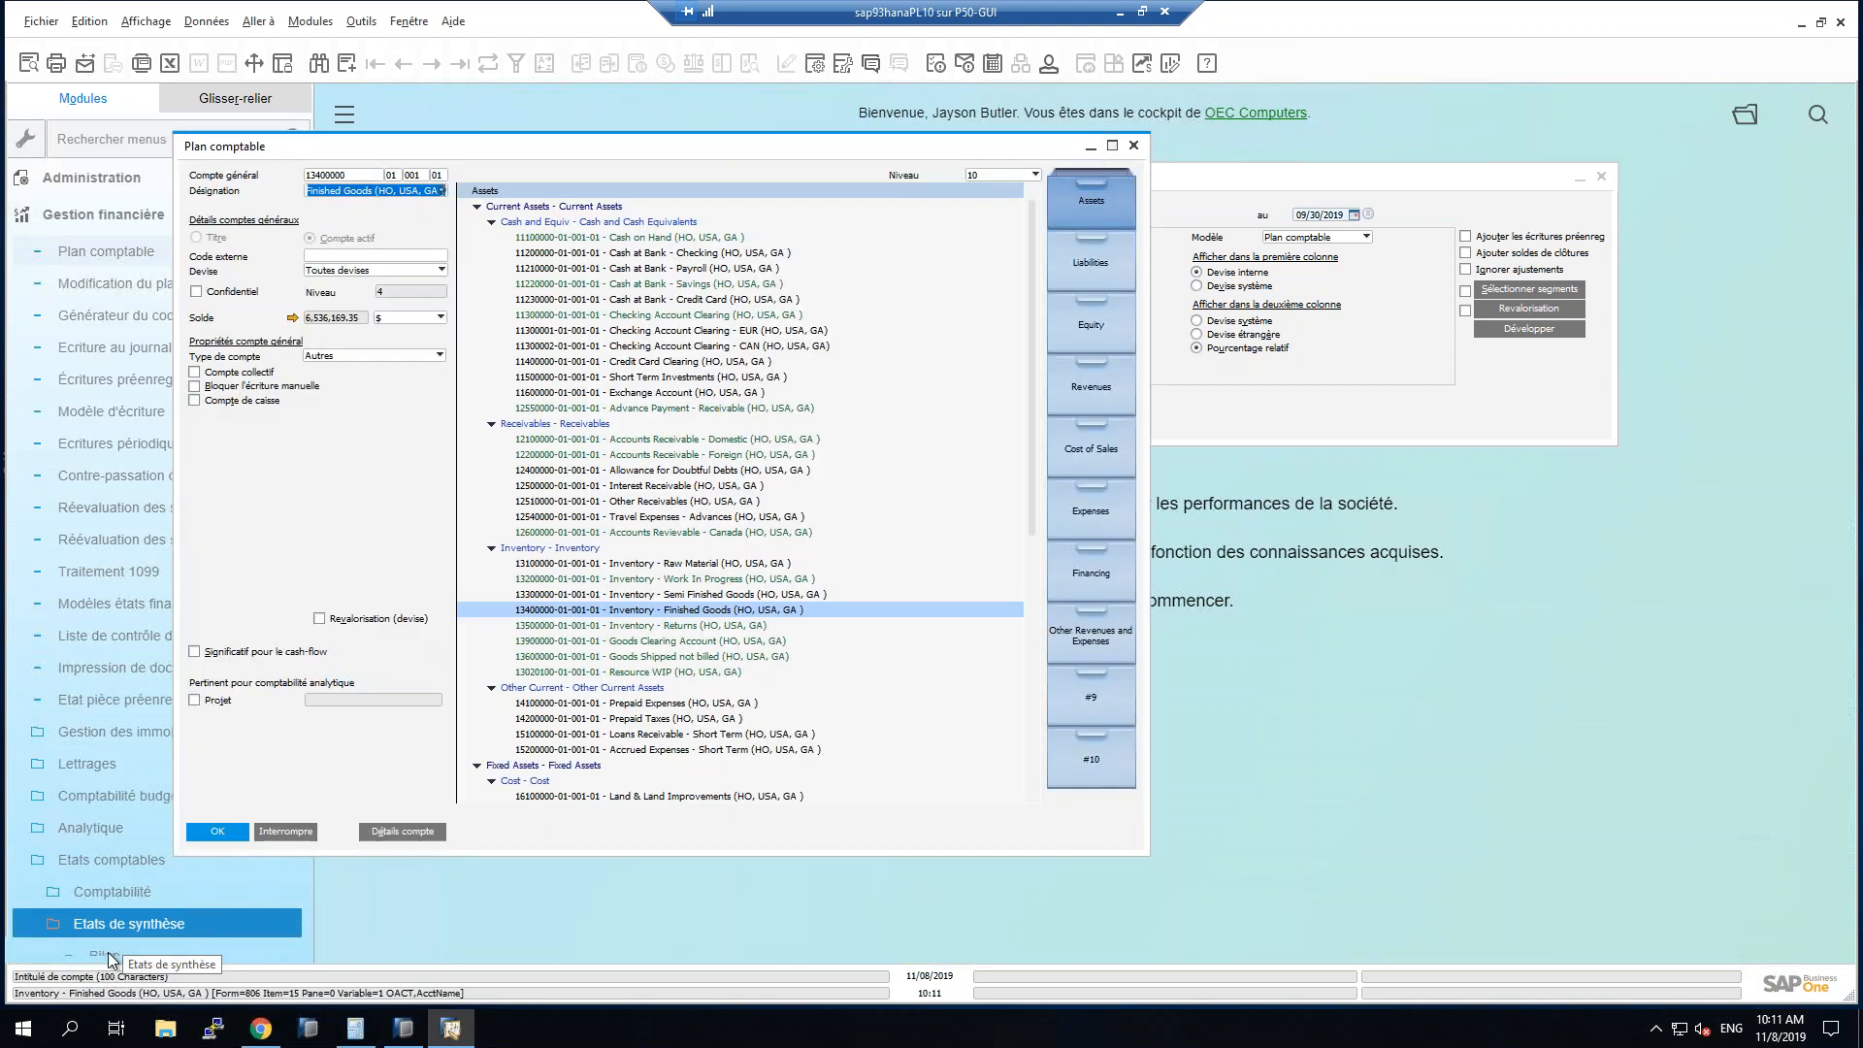
click(624, 565)
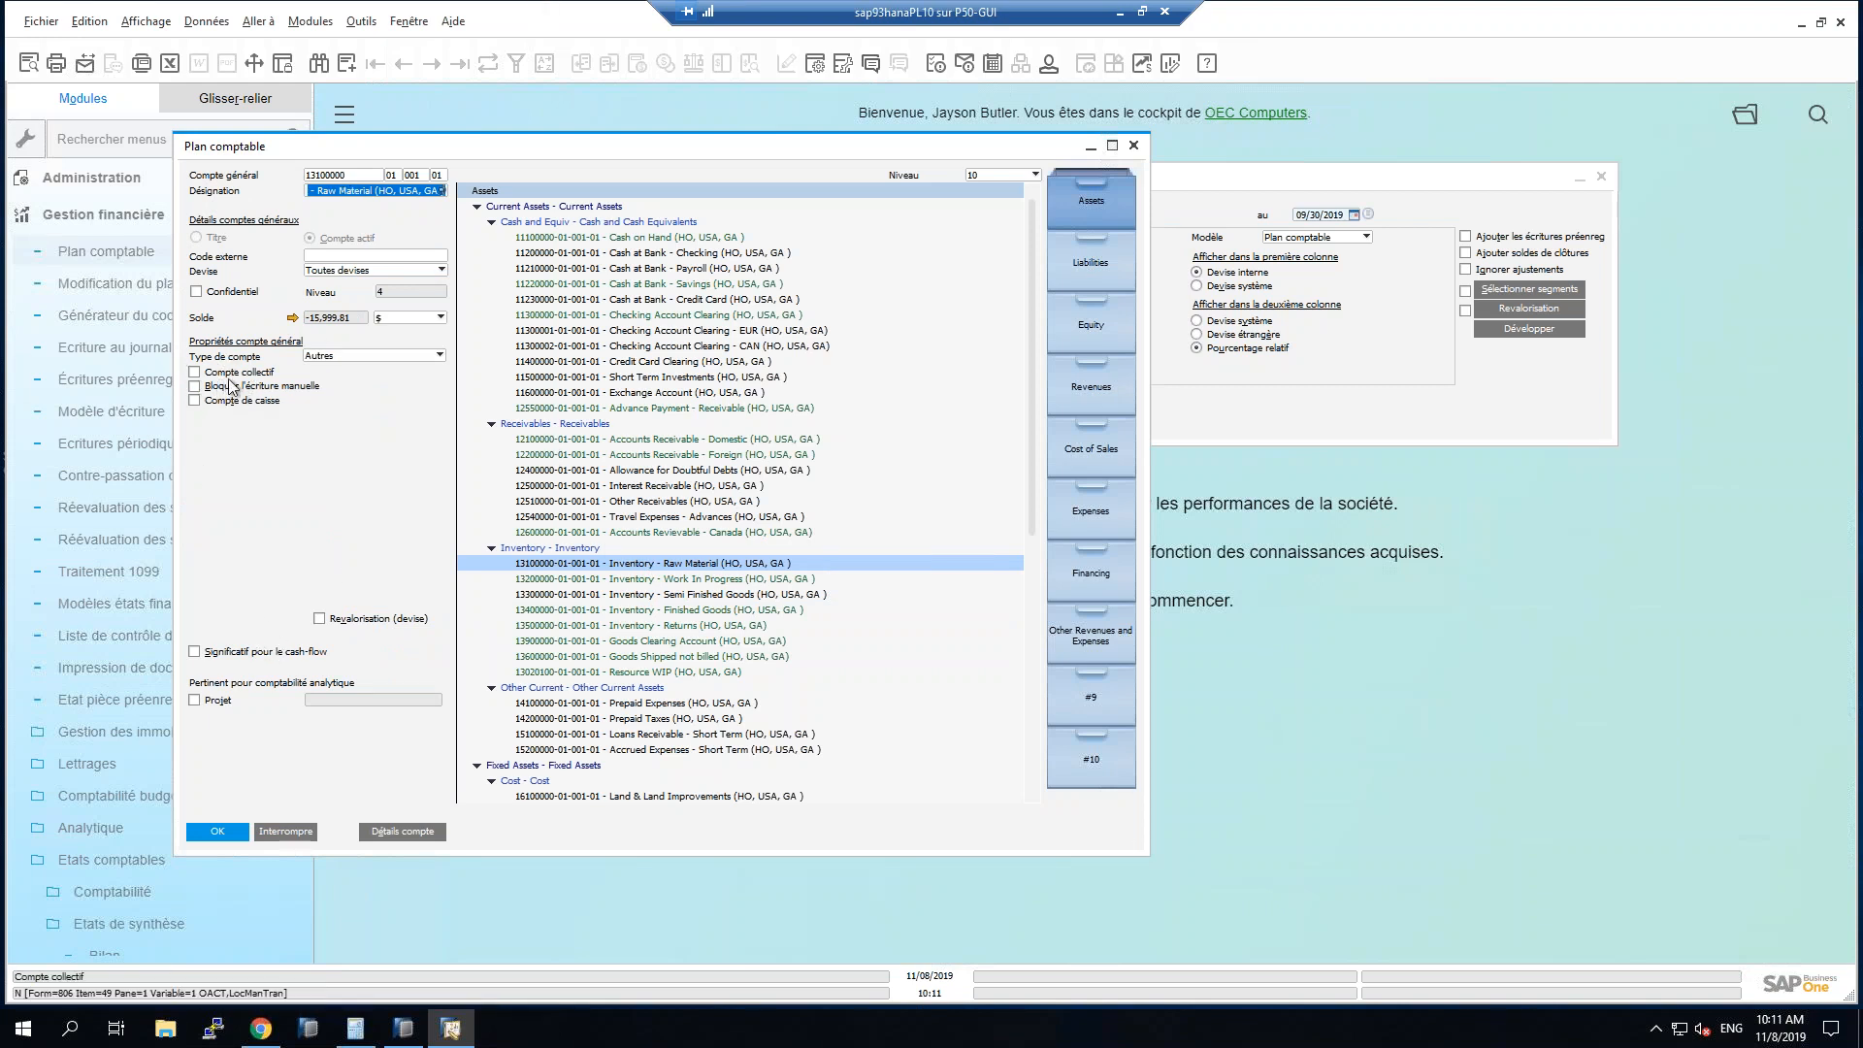
click(292, 318)
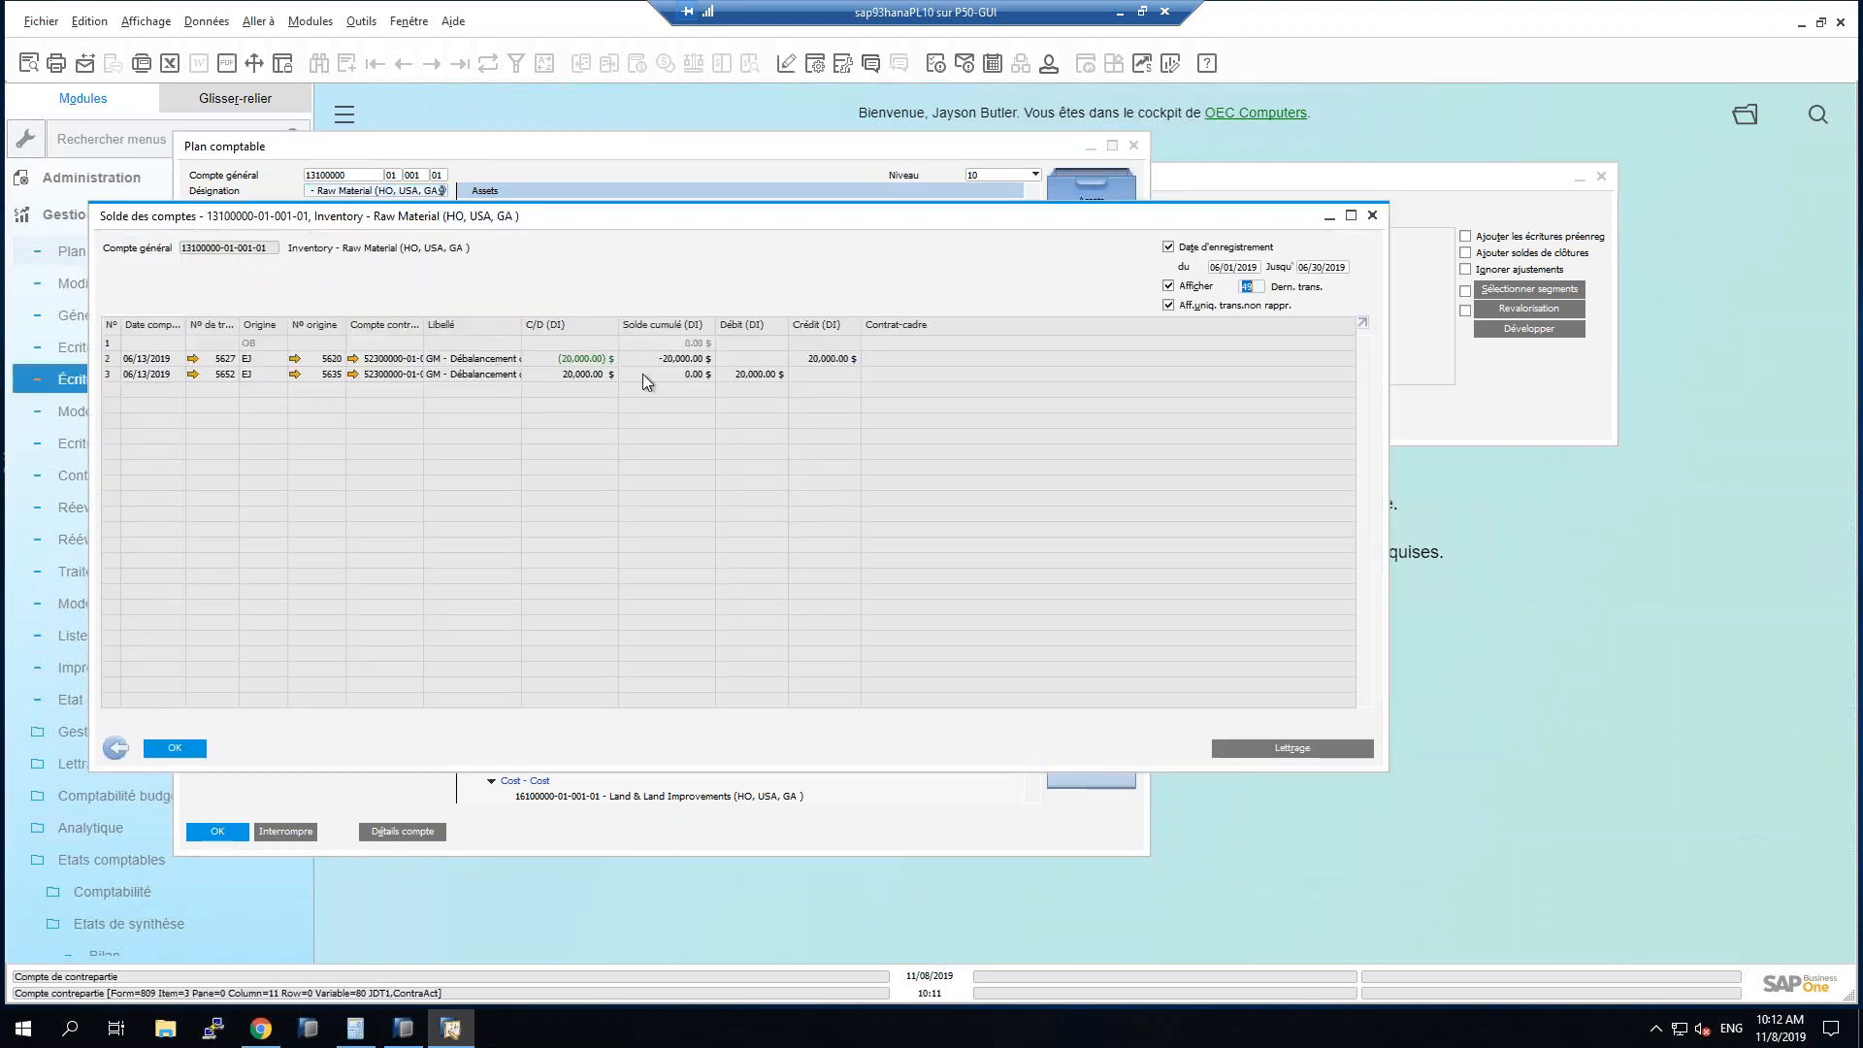
drag(522, 325, 682, 325)
click(530, 360)
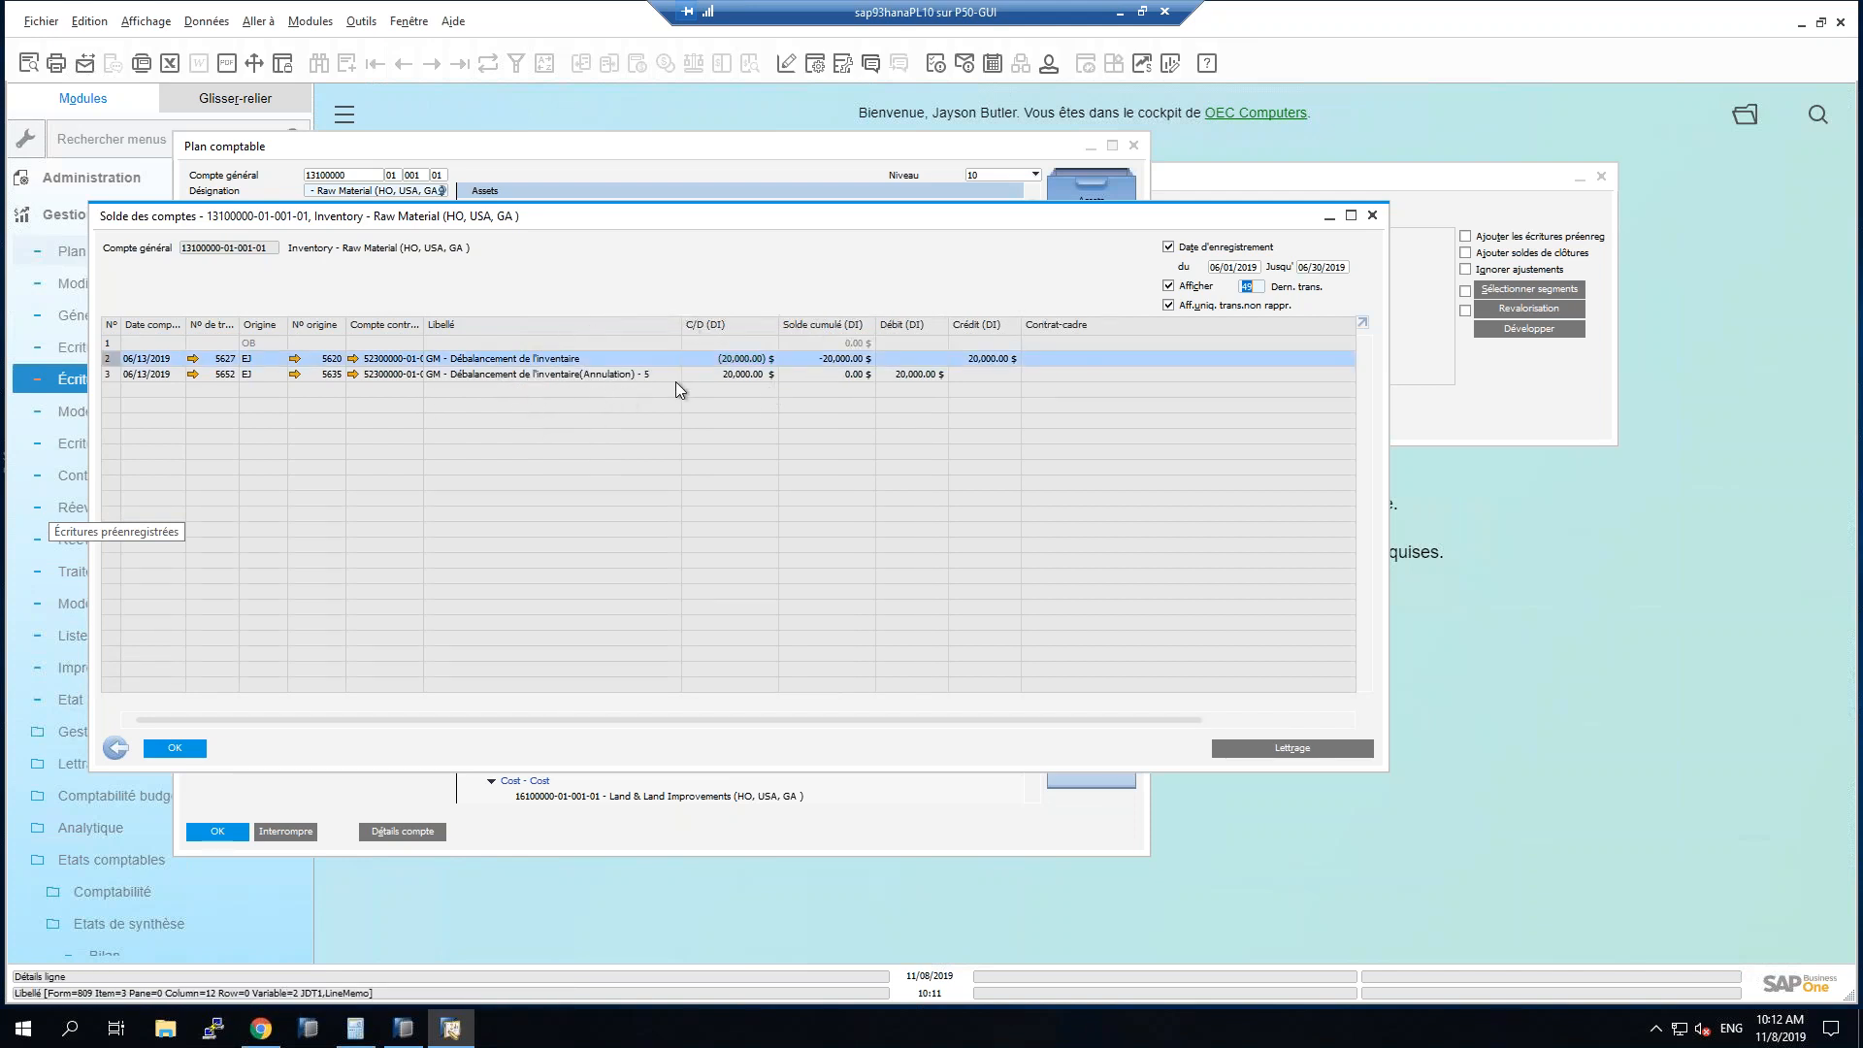
Try to set the account balance's posting start date to 09/01/2019, and set it back to 06/01/2019.
click(1231, 267)
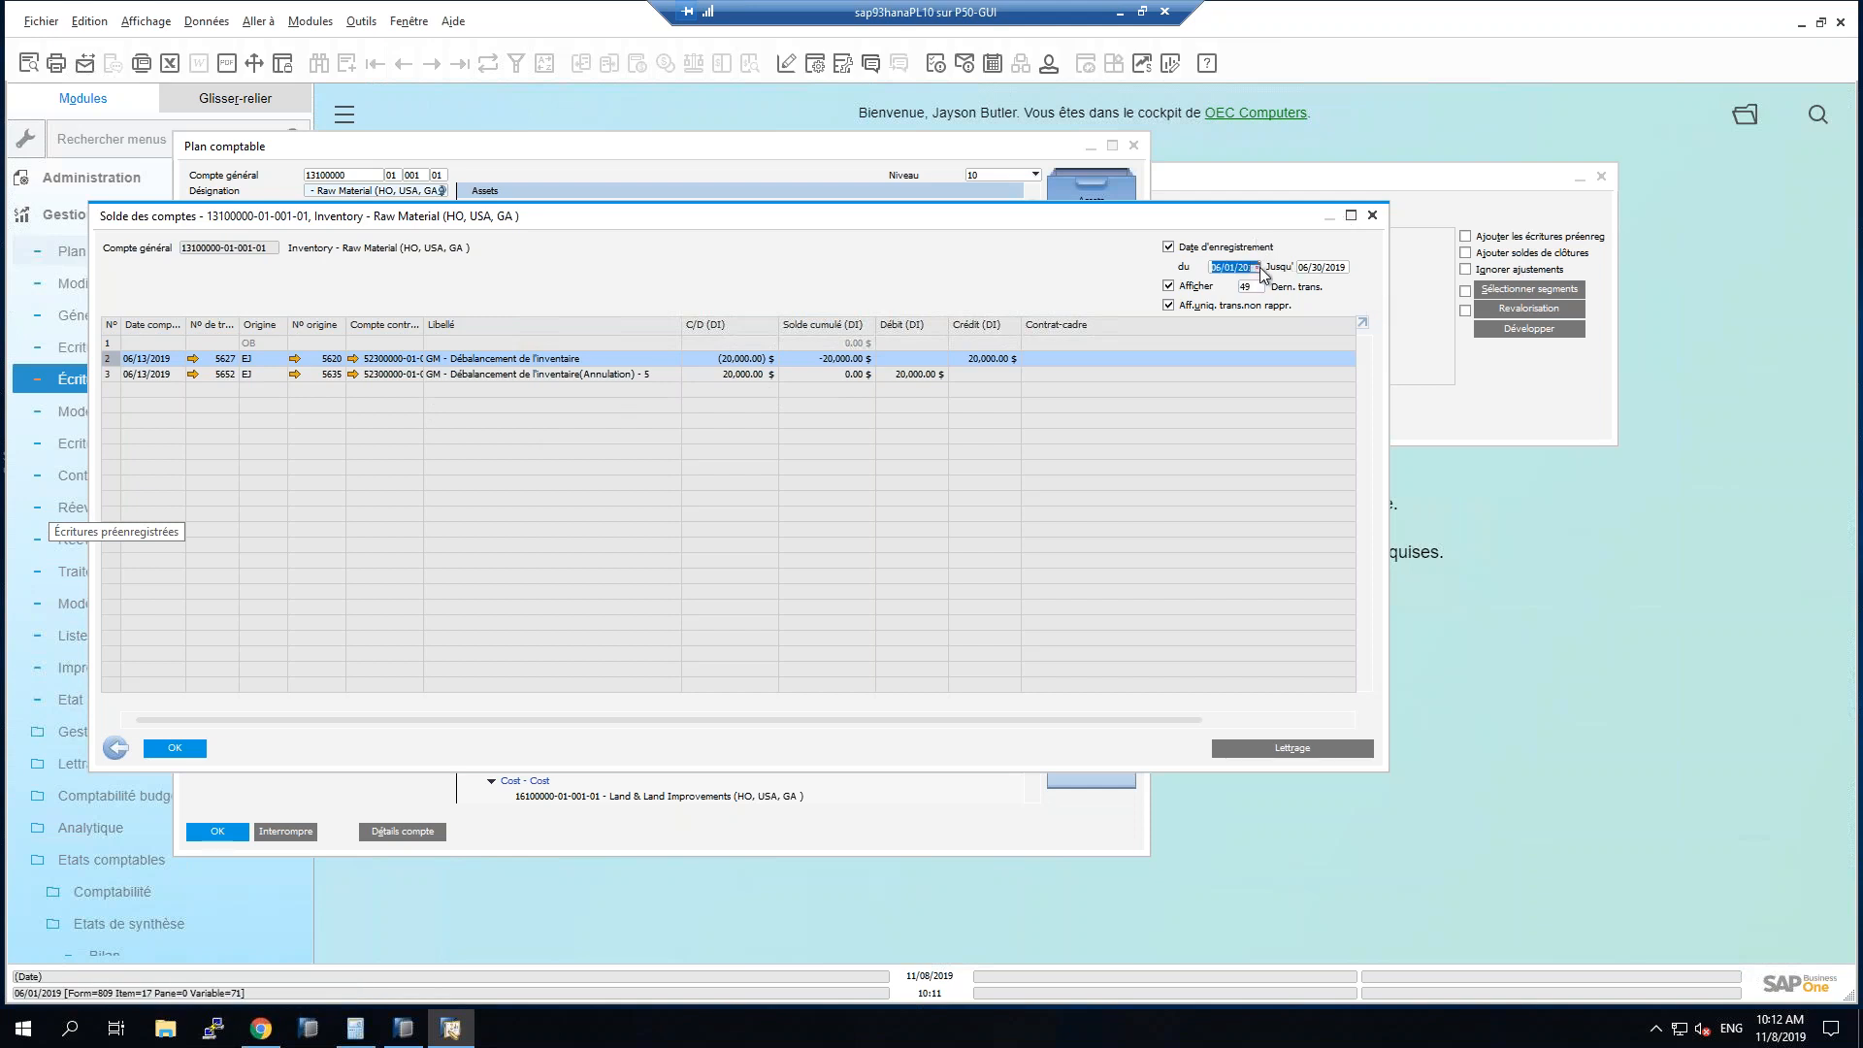
click(1255, 266)
click(1372, 293)
click(1373, 293)
click(1372, 293)
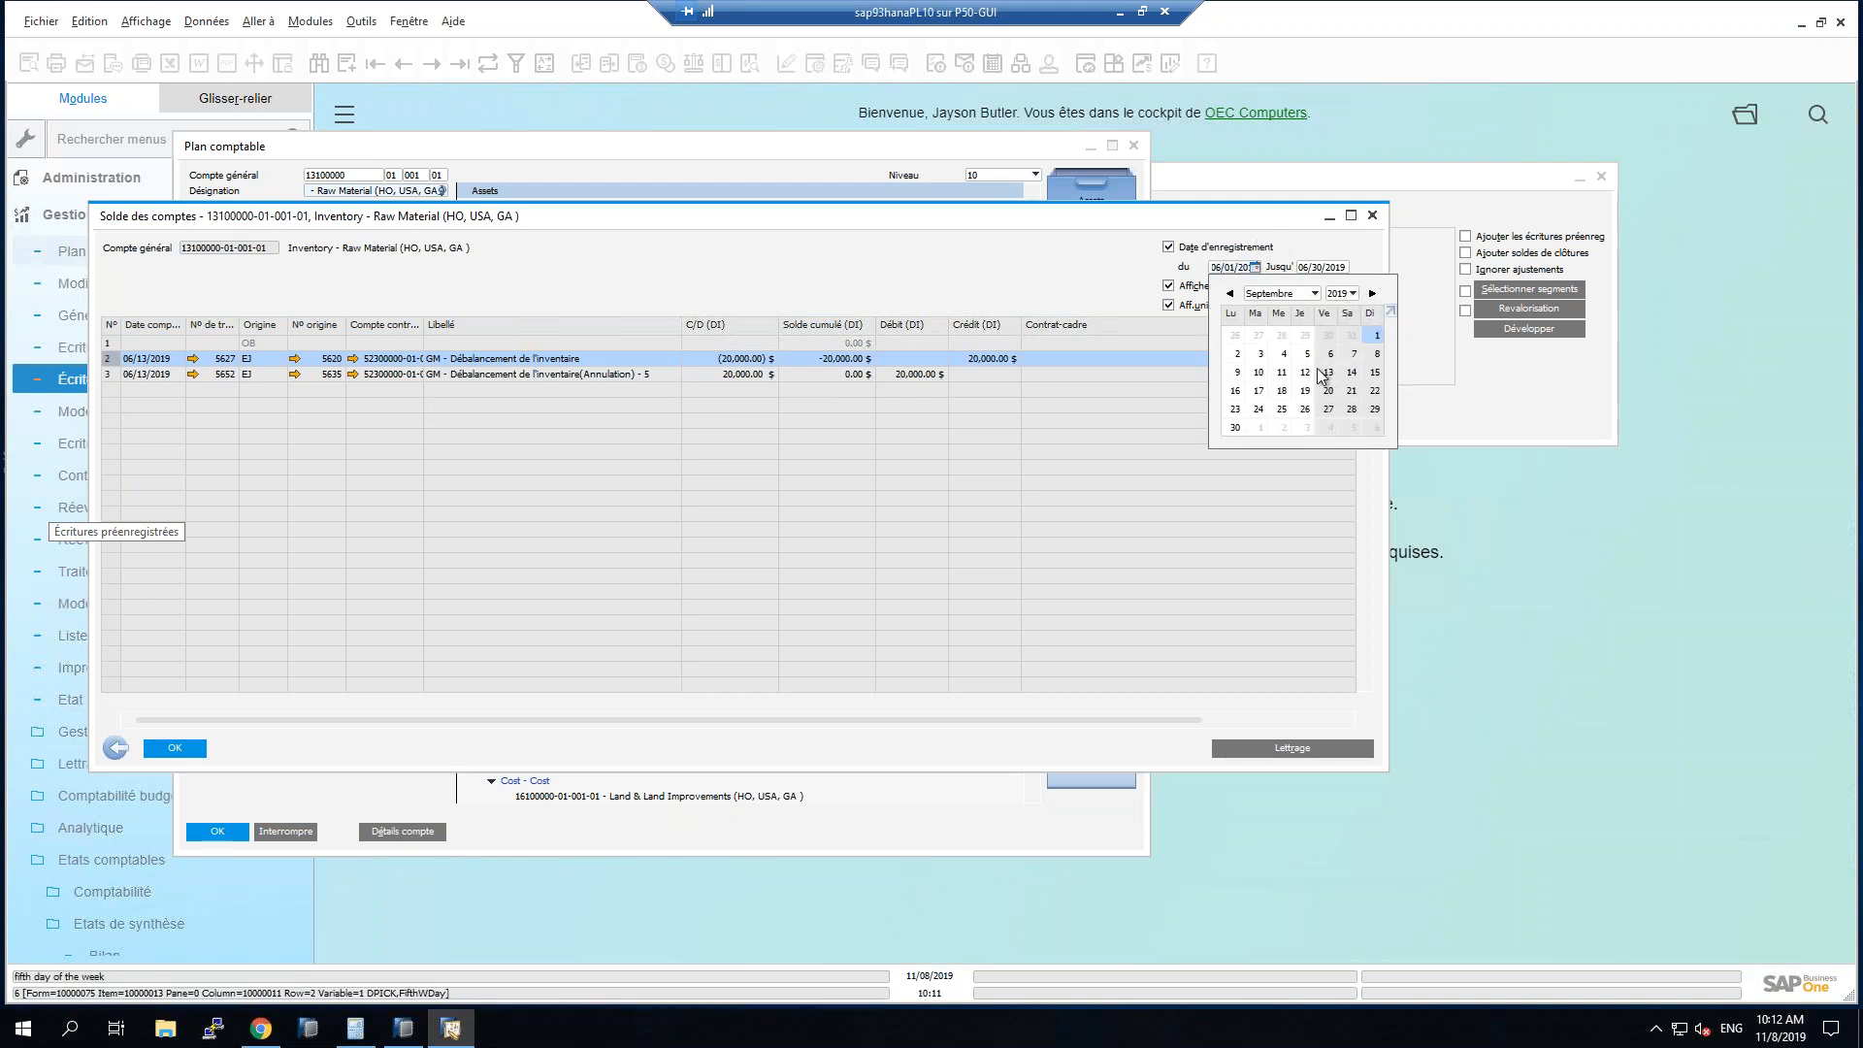
click(1377, 335)
click(1340, 268)
click(1254, 268)
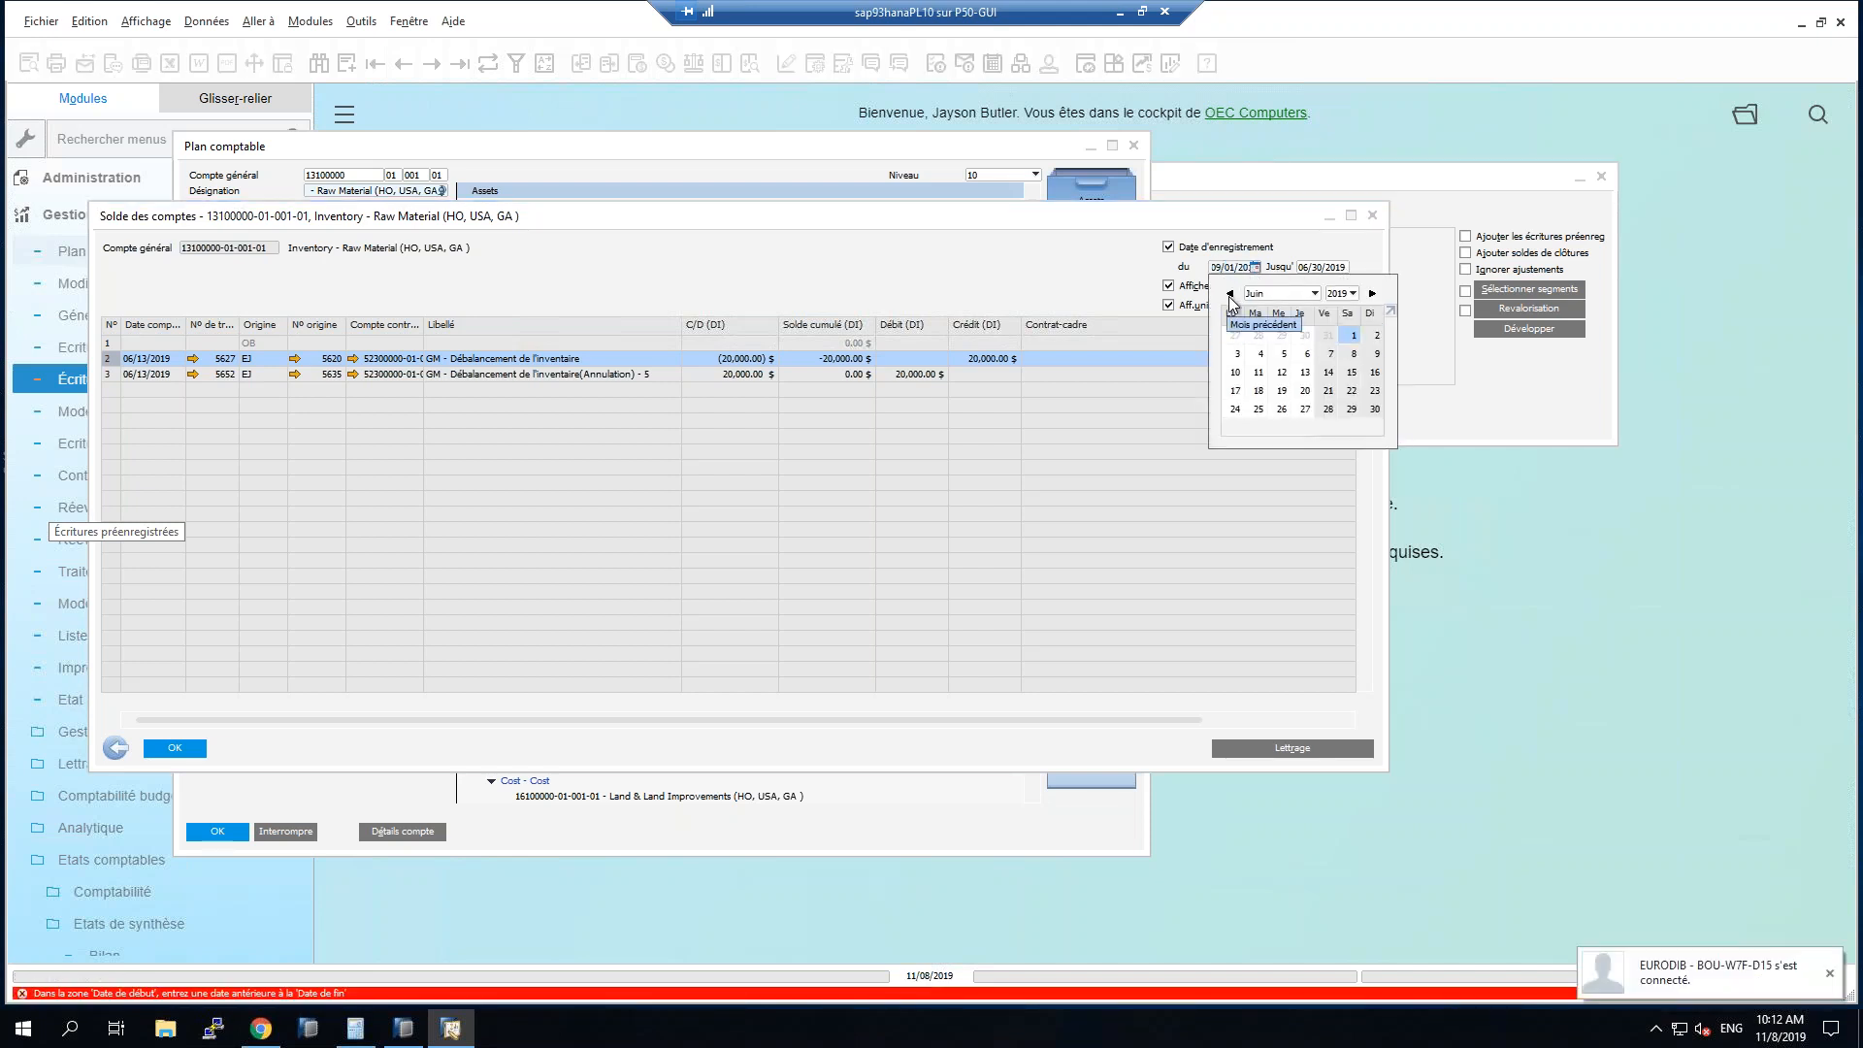
click(1354, 335)
Limit the Raw Material account balance to posting dates from 09/01/2019 to 09/30/2019.
click(1344, 268)
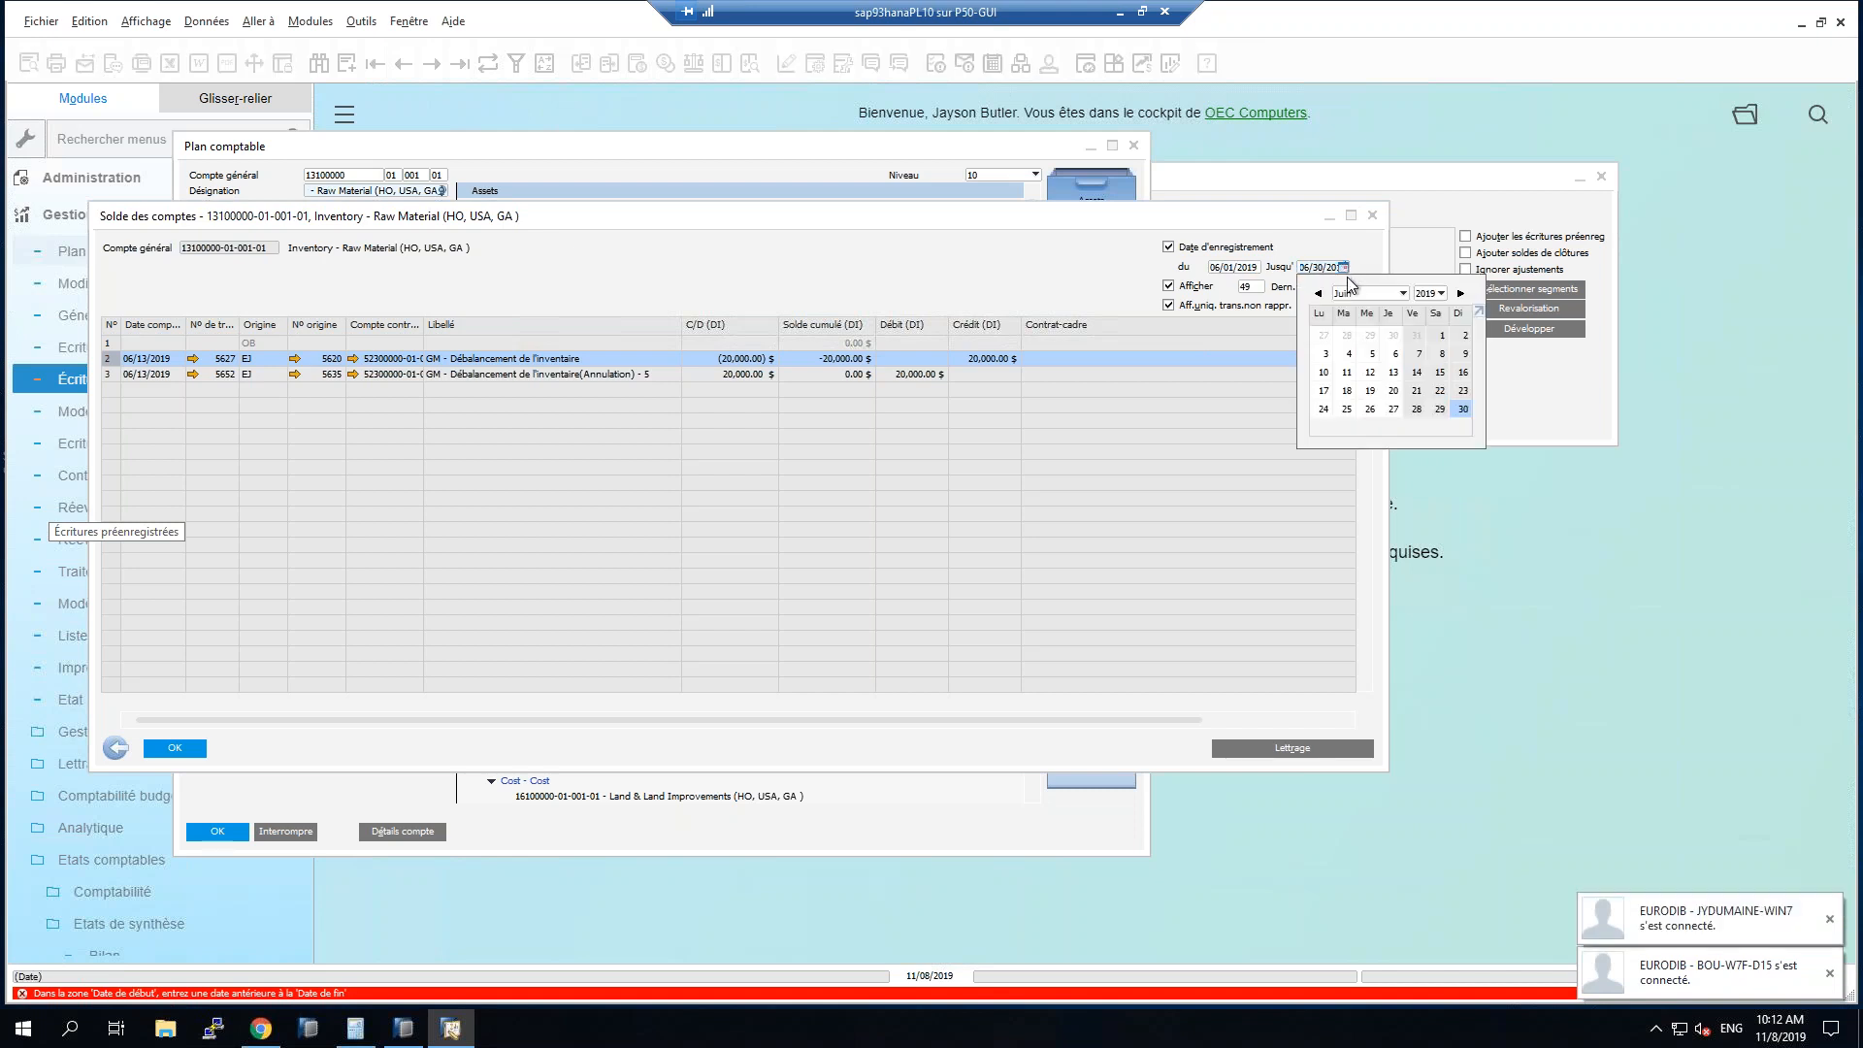
click(1461, 295)
click(1461, 295)
click(1461, 295)
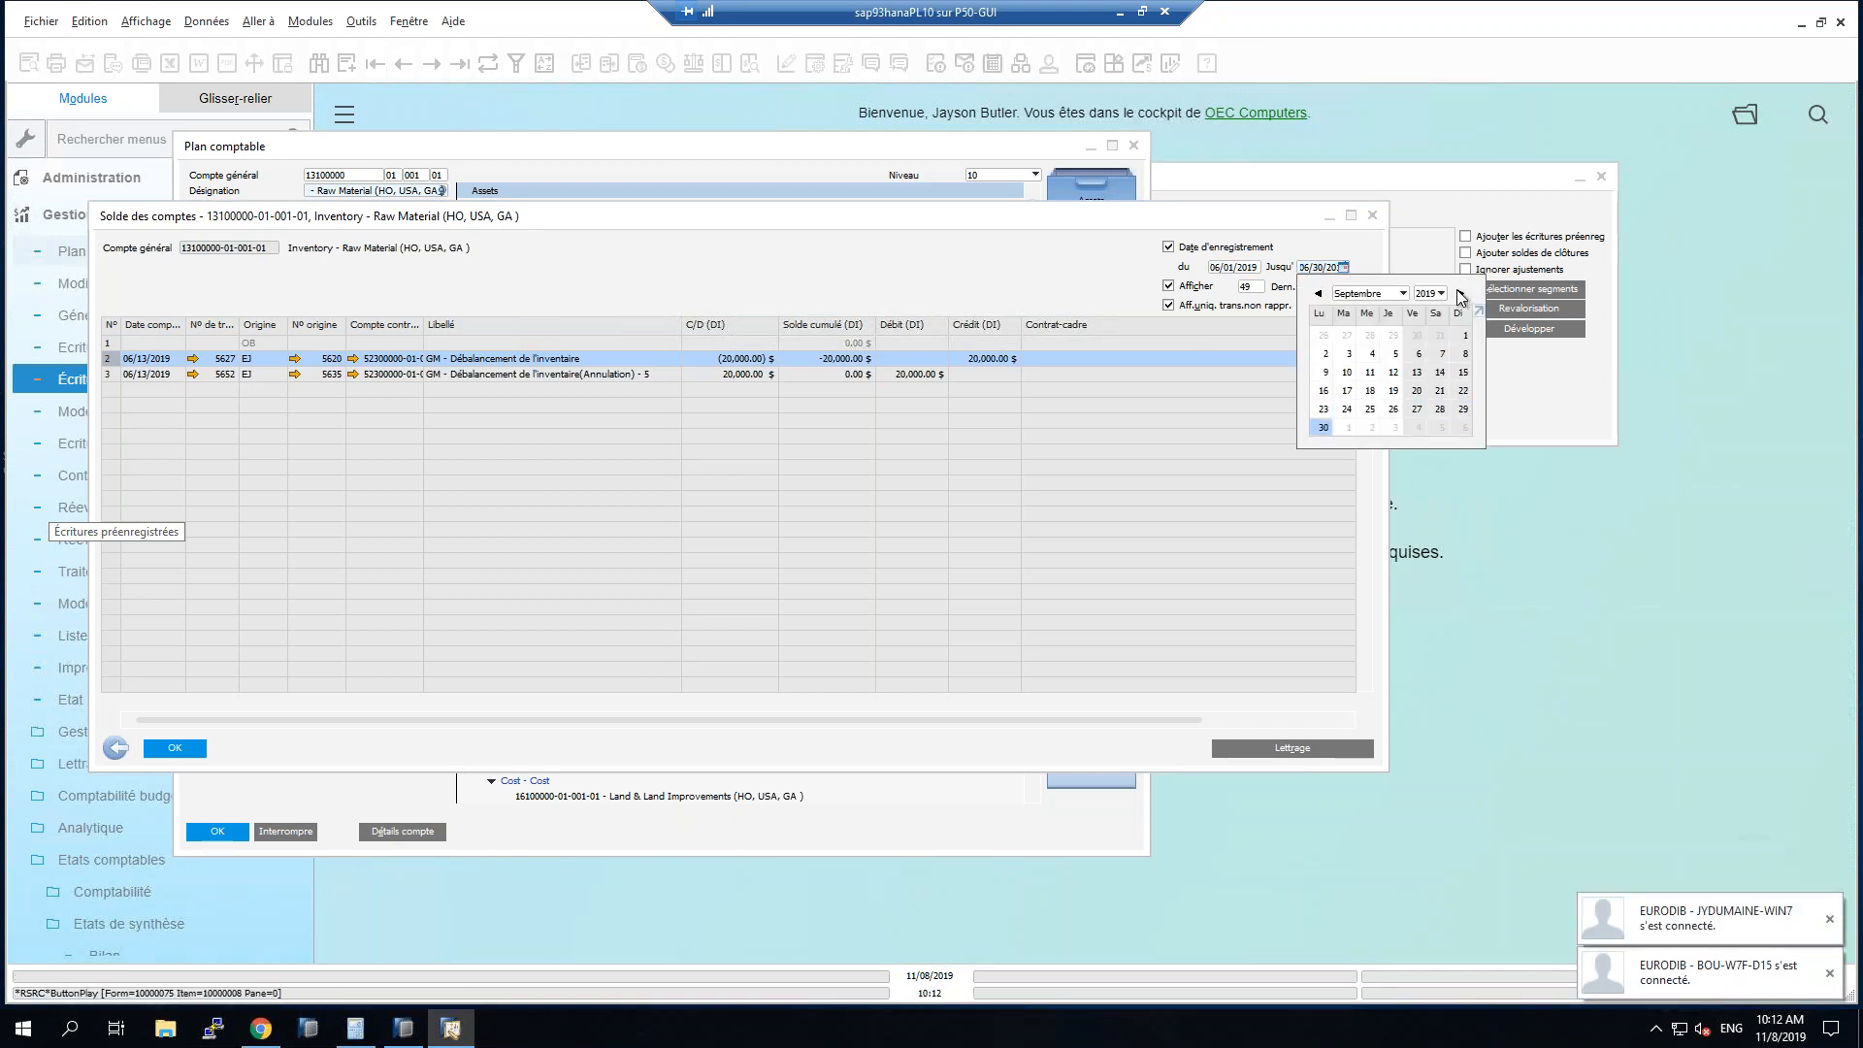
click(1337, 423)
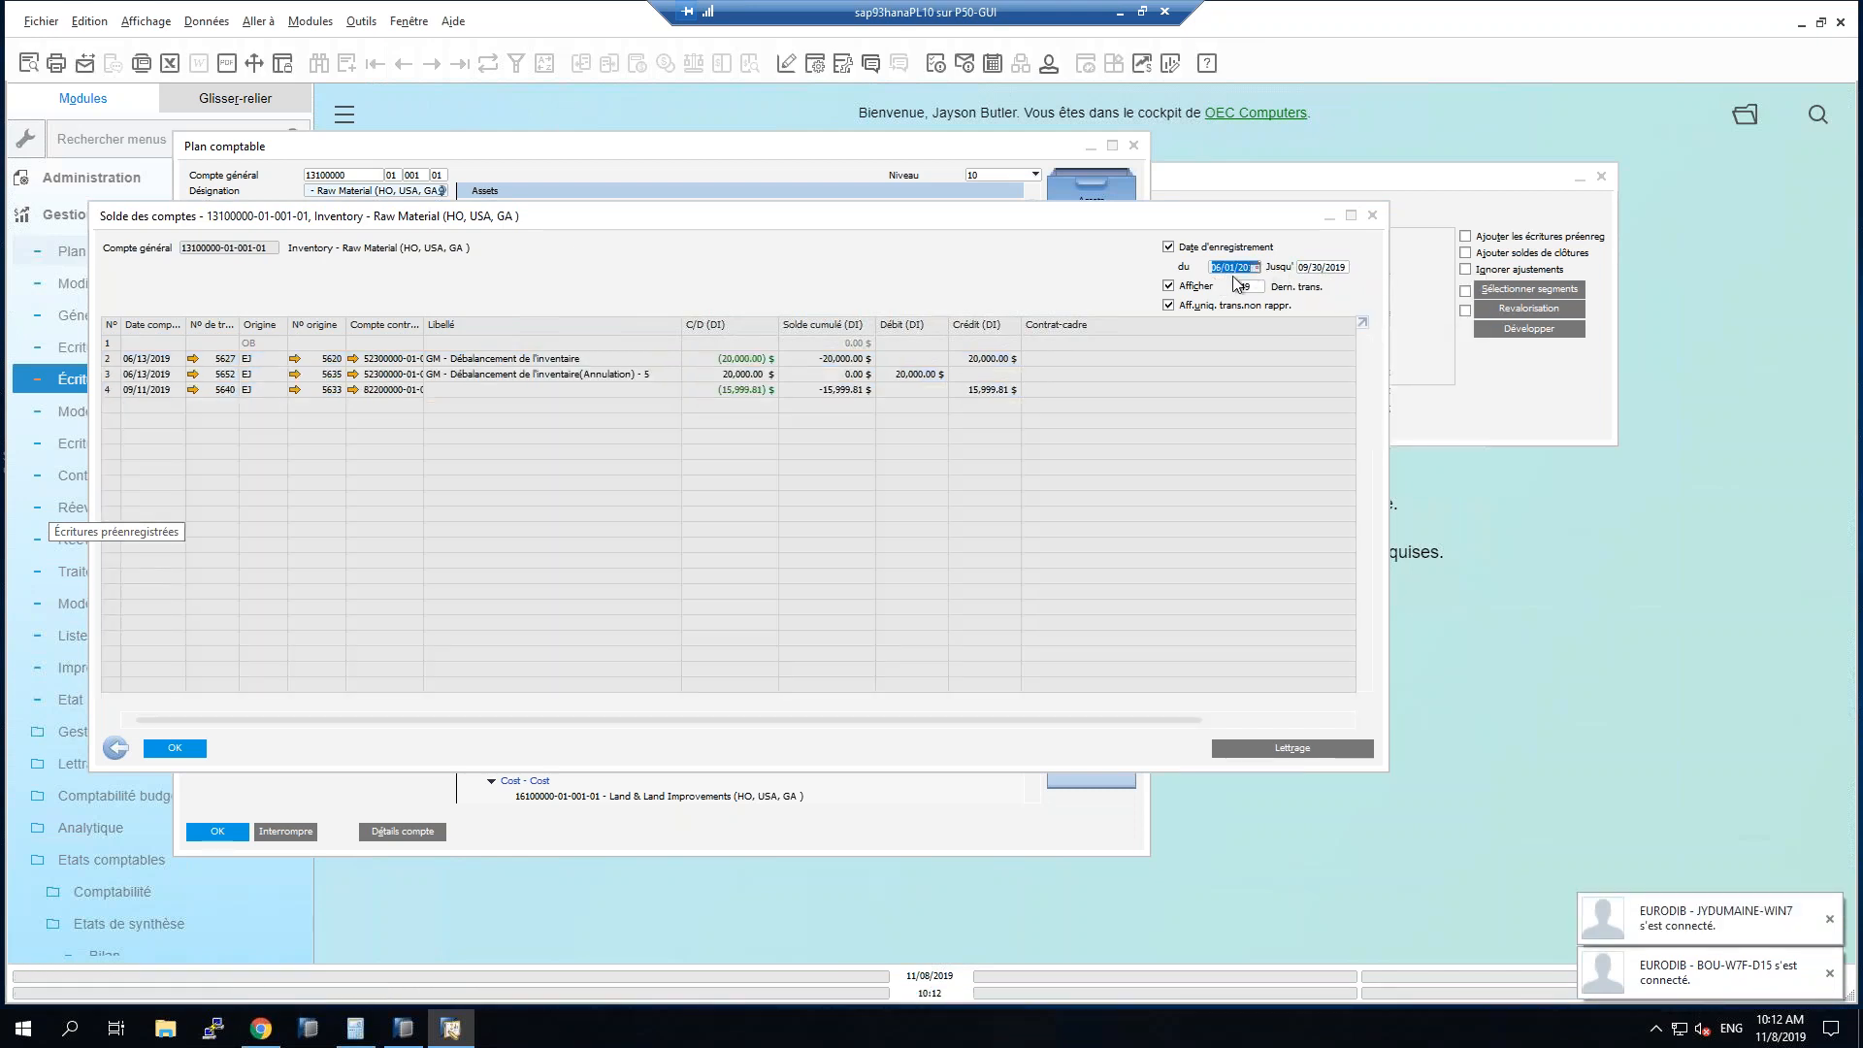
click(1254, 267)
click(1372, 294)
click(1372, 293)
click(1373, 293)
click(1365, 337)
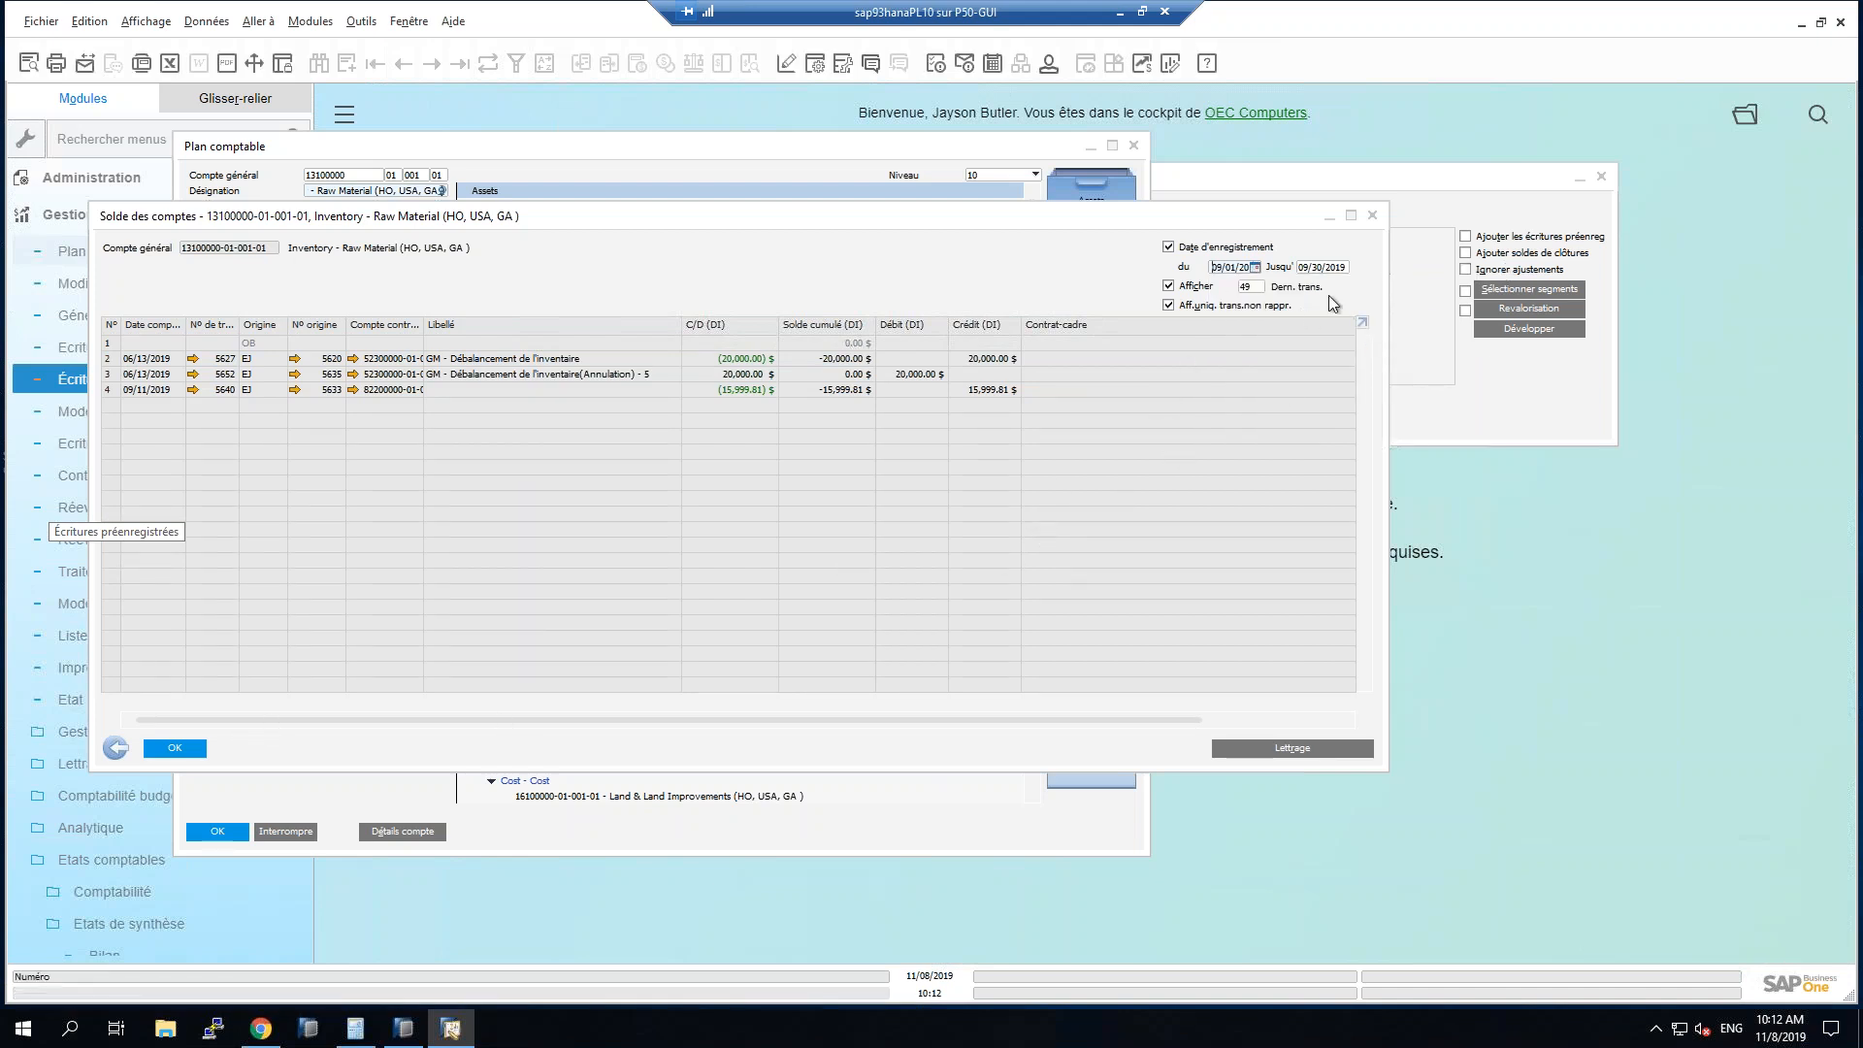
click(1331, 271)
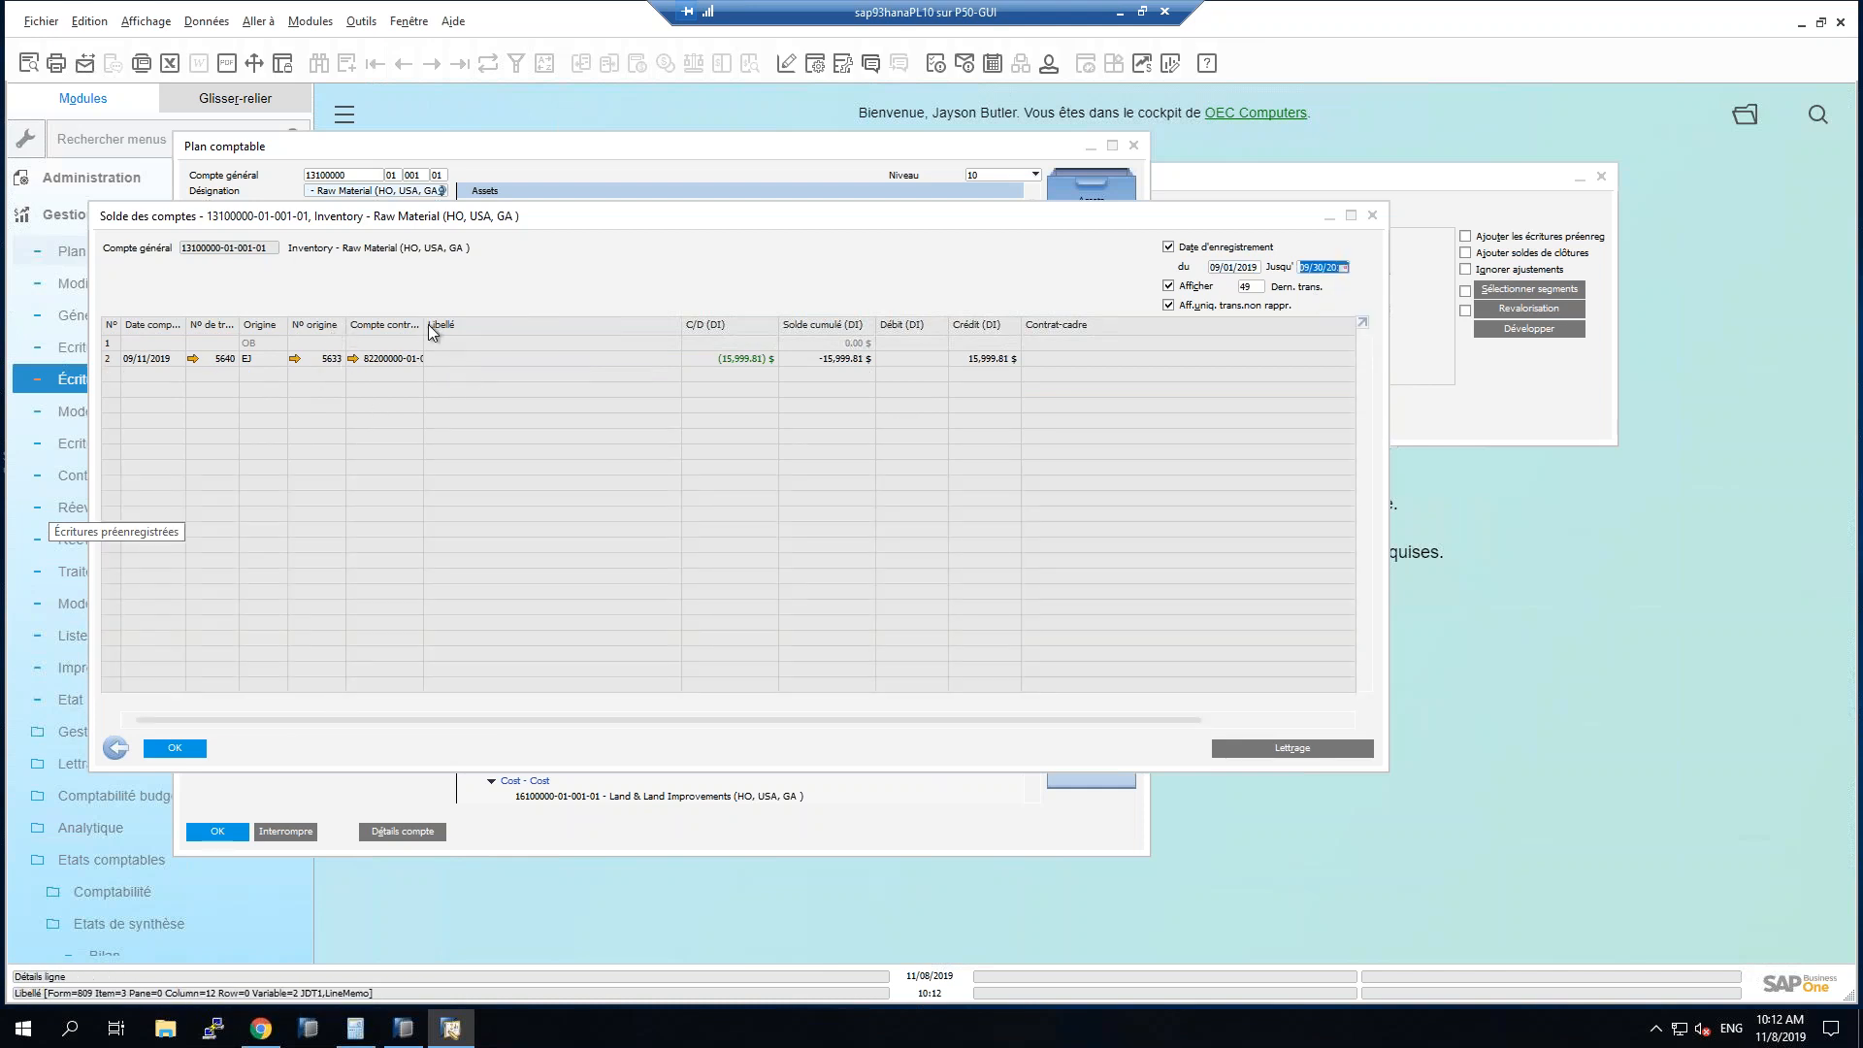
Widen the offset account column, open the 09/11/2019 journal entry, and examine its accounts, amounts and Libellé.
drag(424, 332, 500, 334)
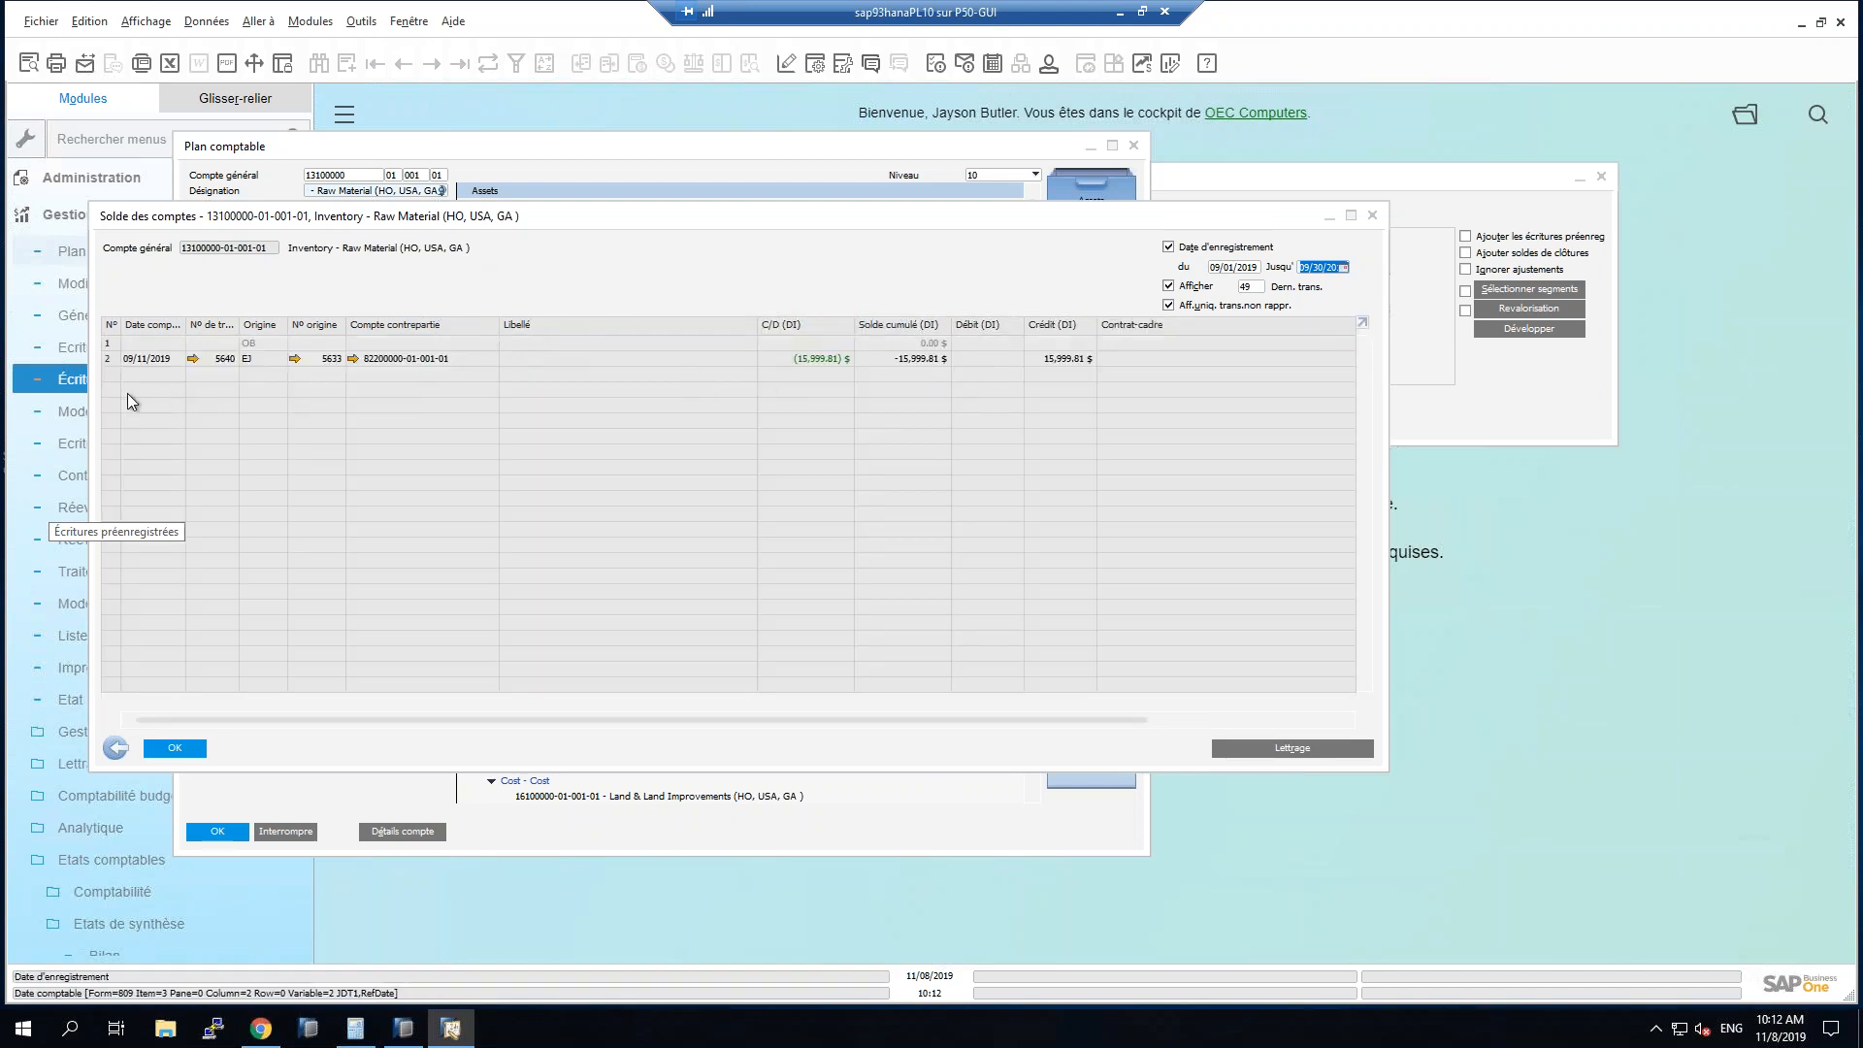
click(193, 359)
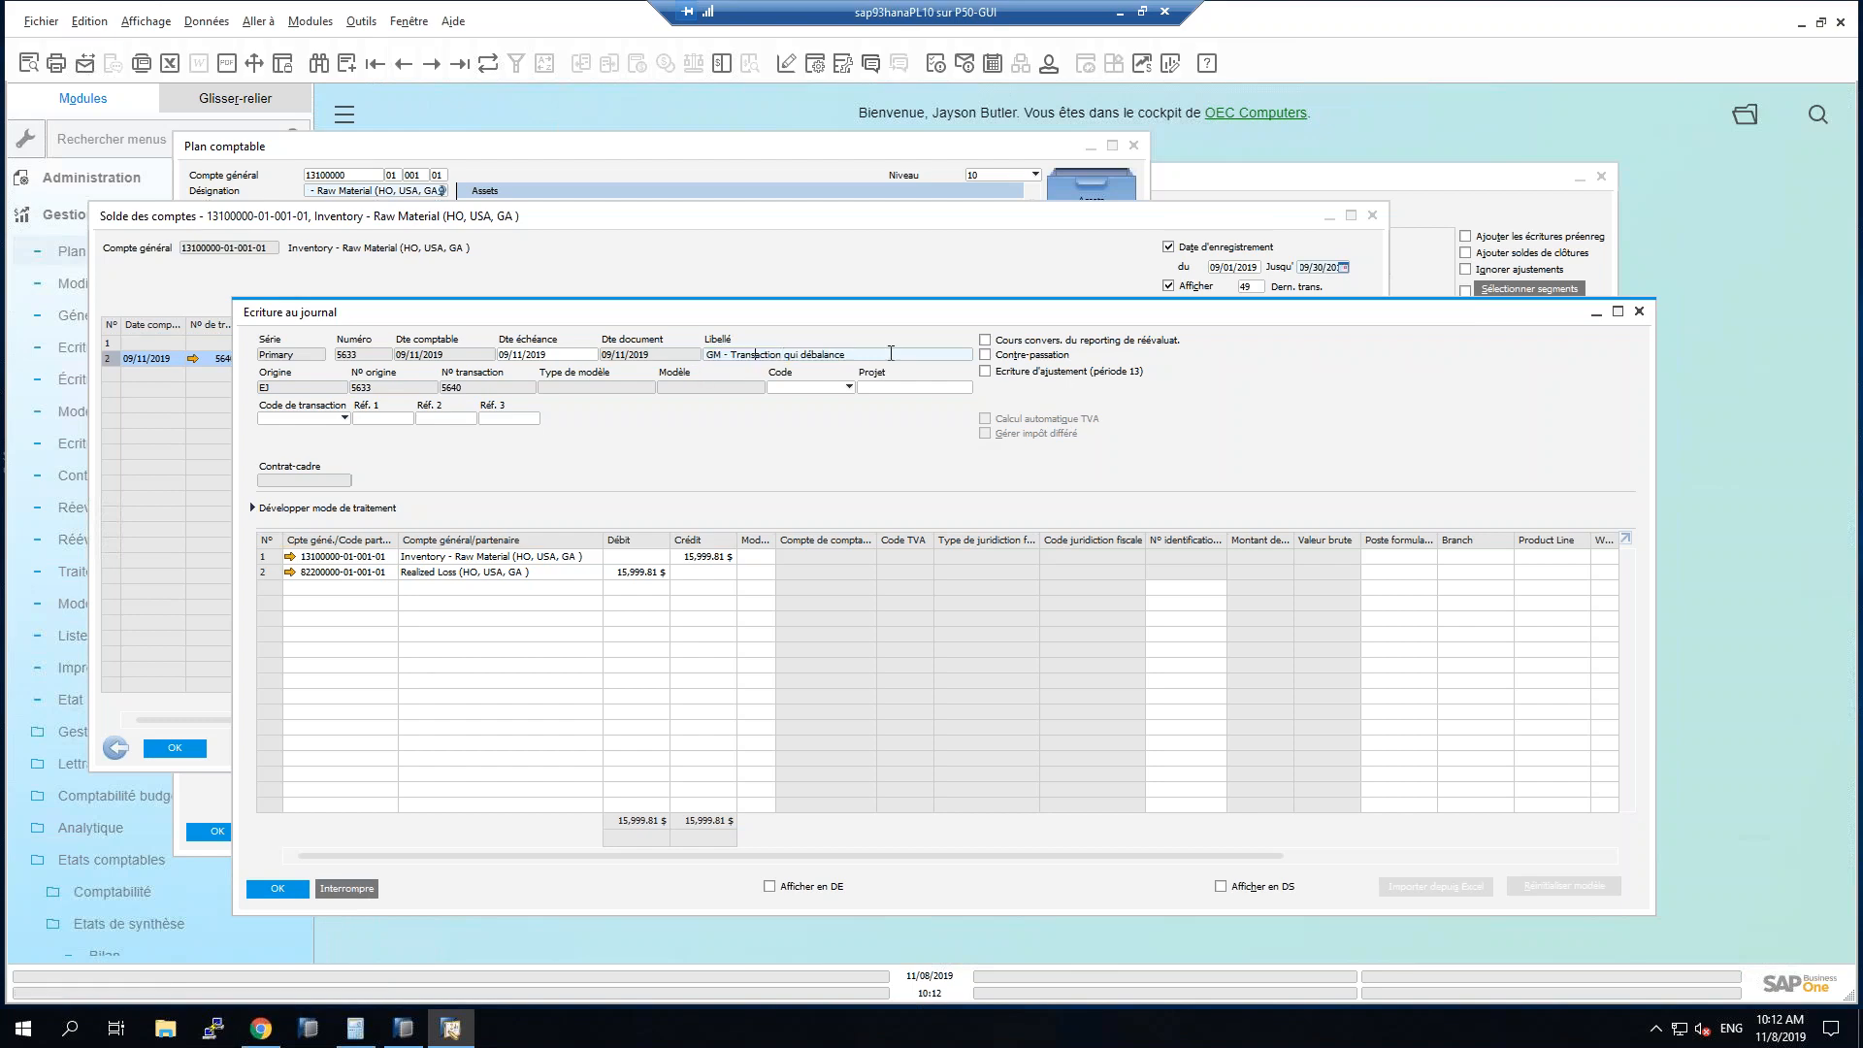
mouse_move(741, 317)
mouse_down()
mouse_move(680, 446)
mouse_move(668, 323)
mouse_up()
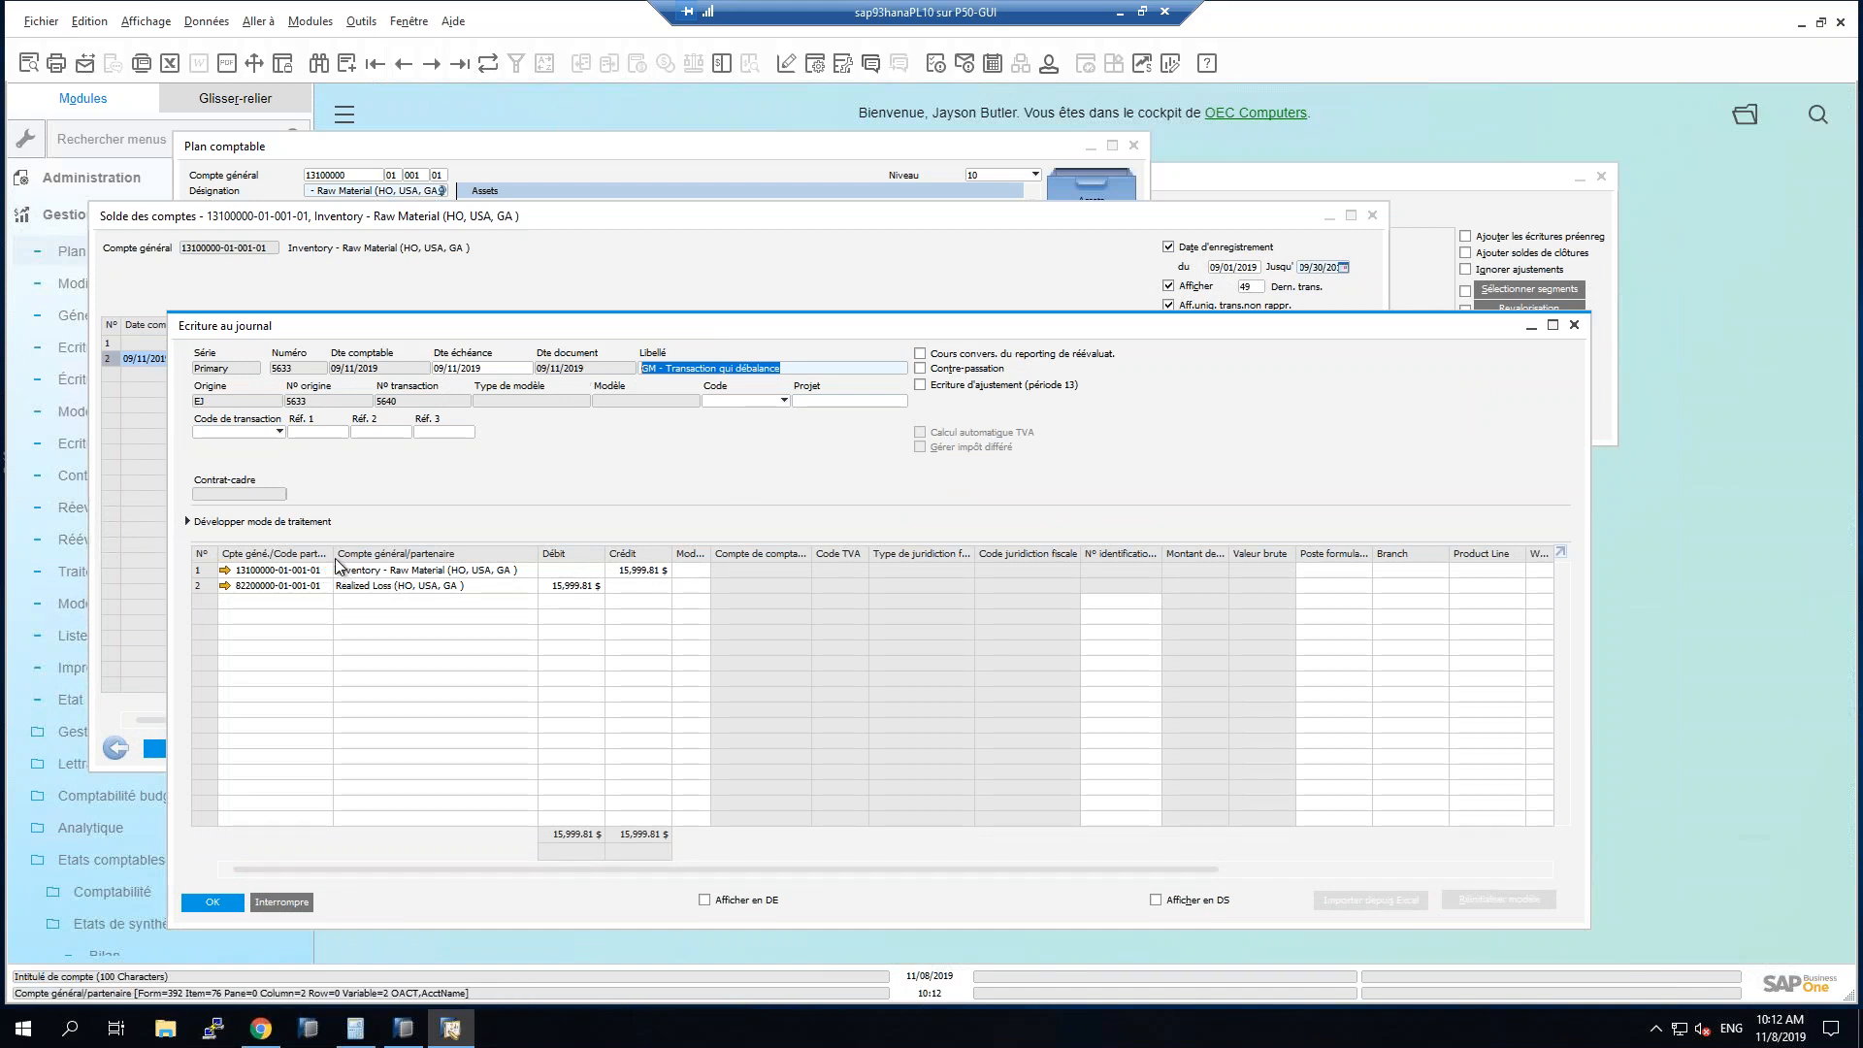
mouse_move(333, 554)
mouse_down()
mouse_move(364, 556)
mouse_move(346, 551)
mouse_up()
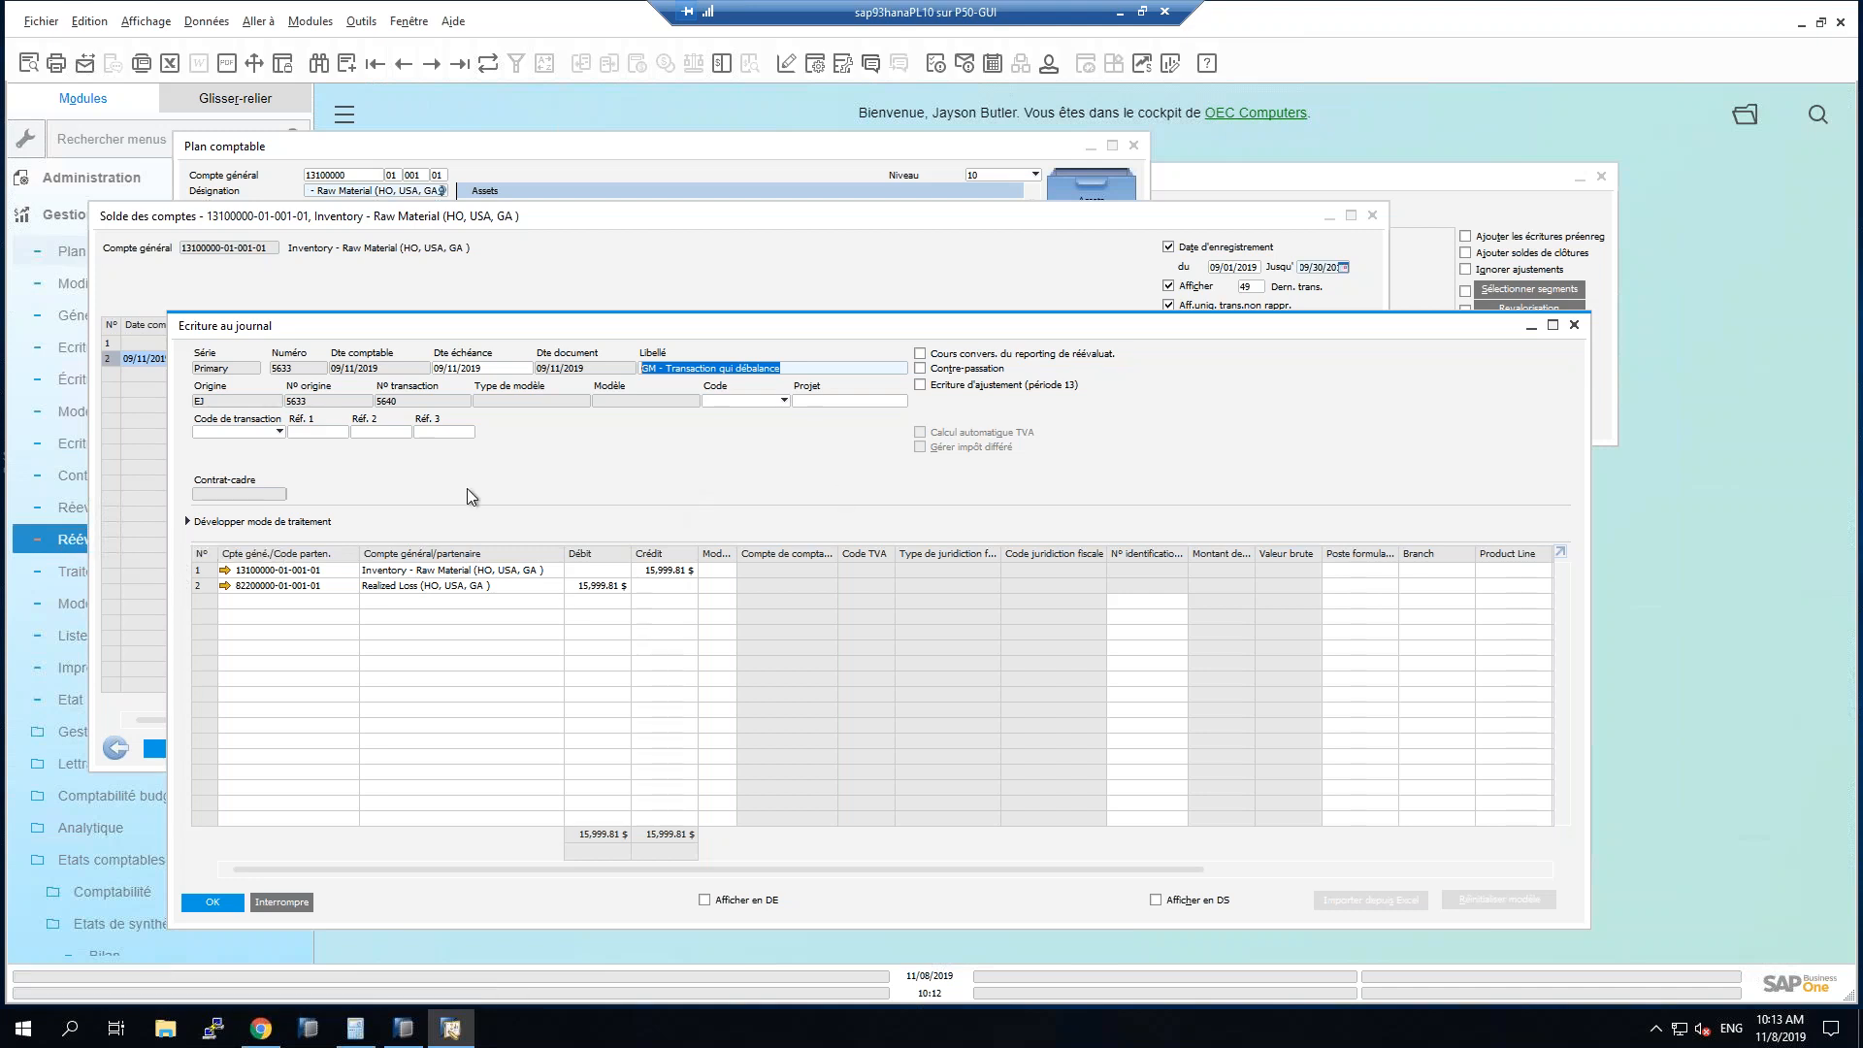
Create and post the reversal of the 09/11/2019 Raw Material journal entry, keeping the 09/11/2019 dates, and clear away the account windows.
drag(666, 332, 761, 307)
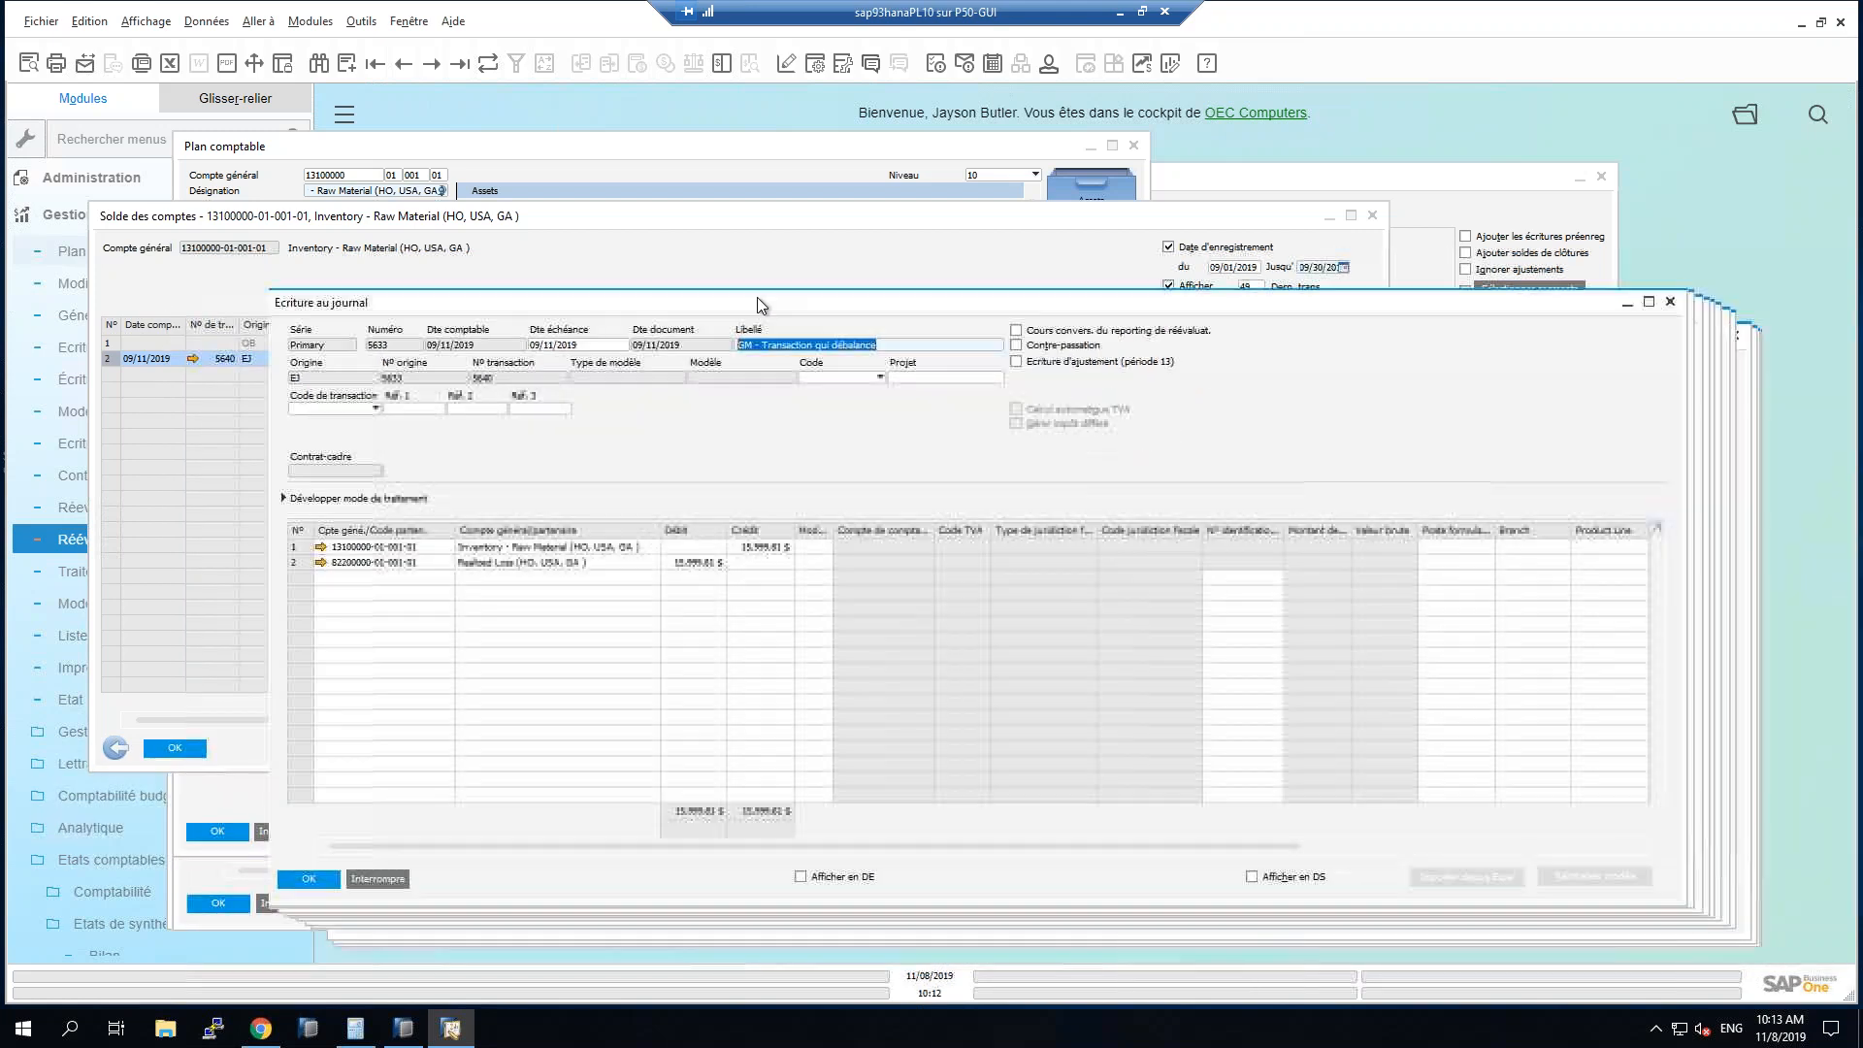
right_click(724, 451)
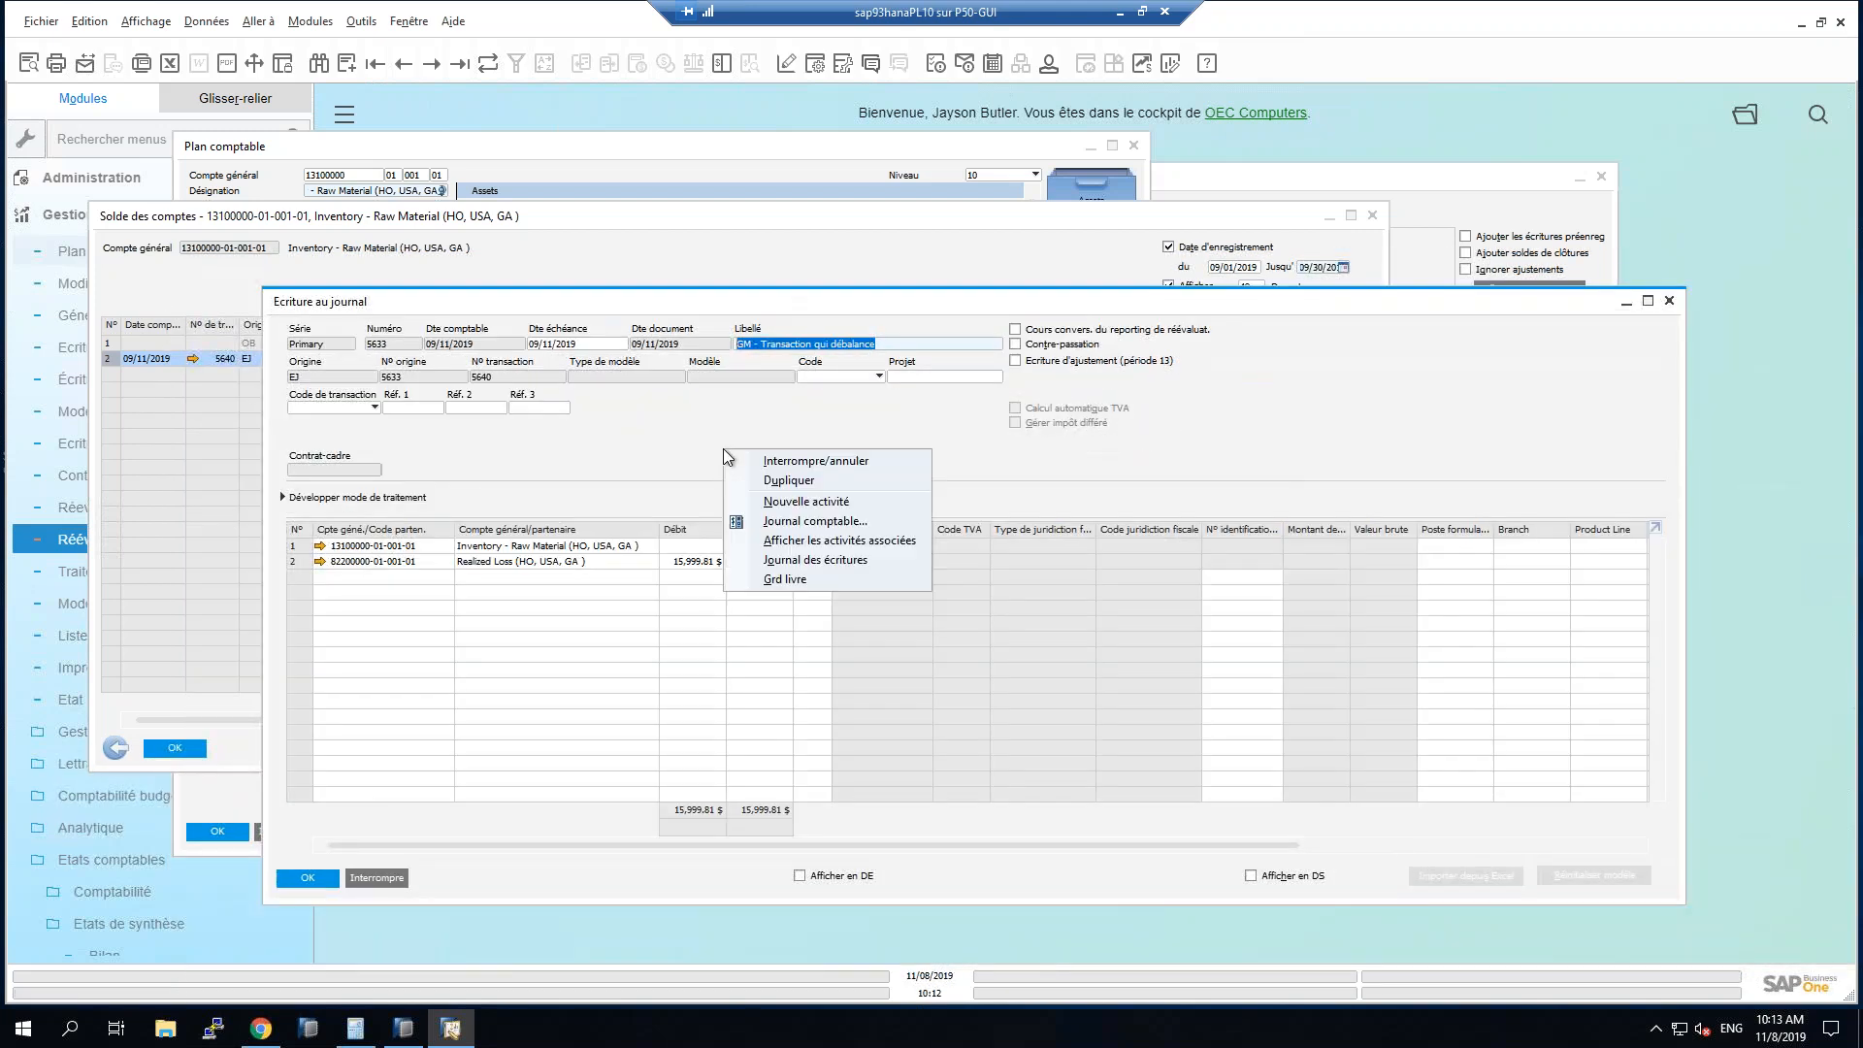
click(836, 462)
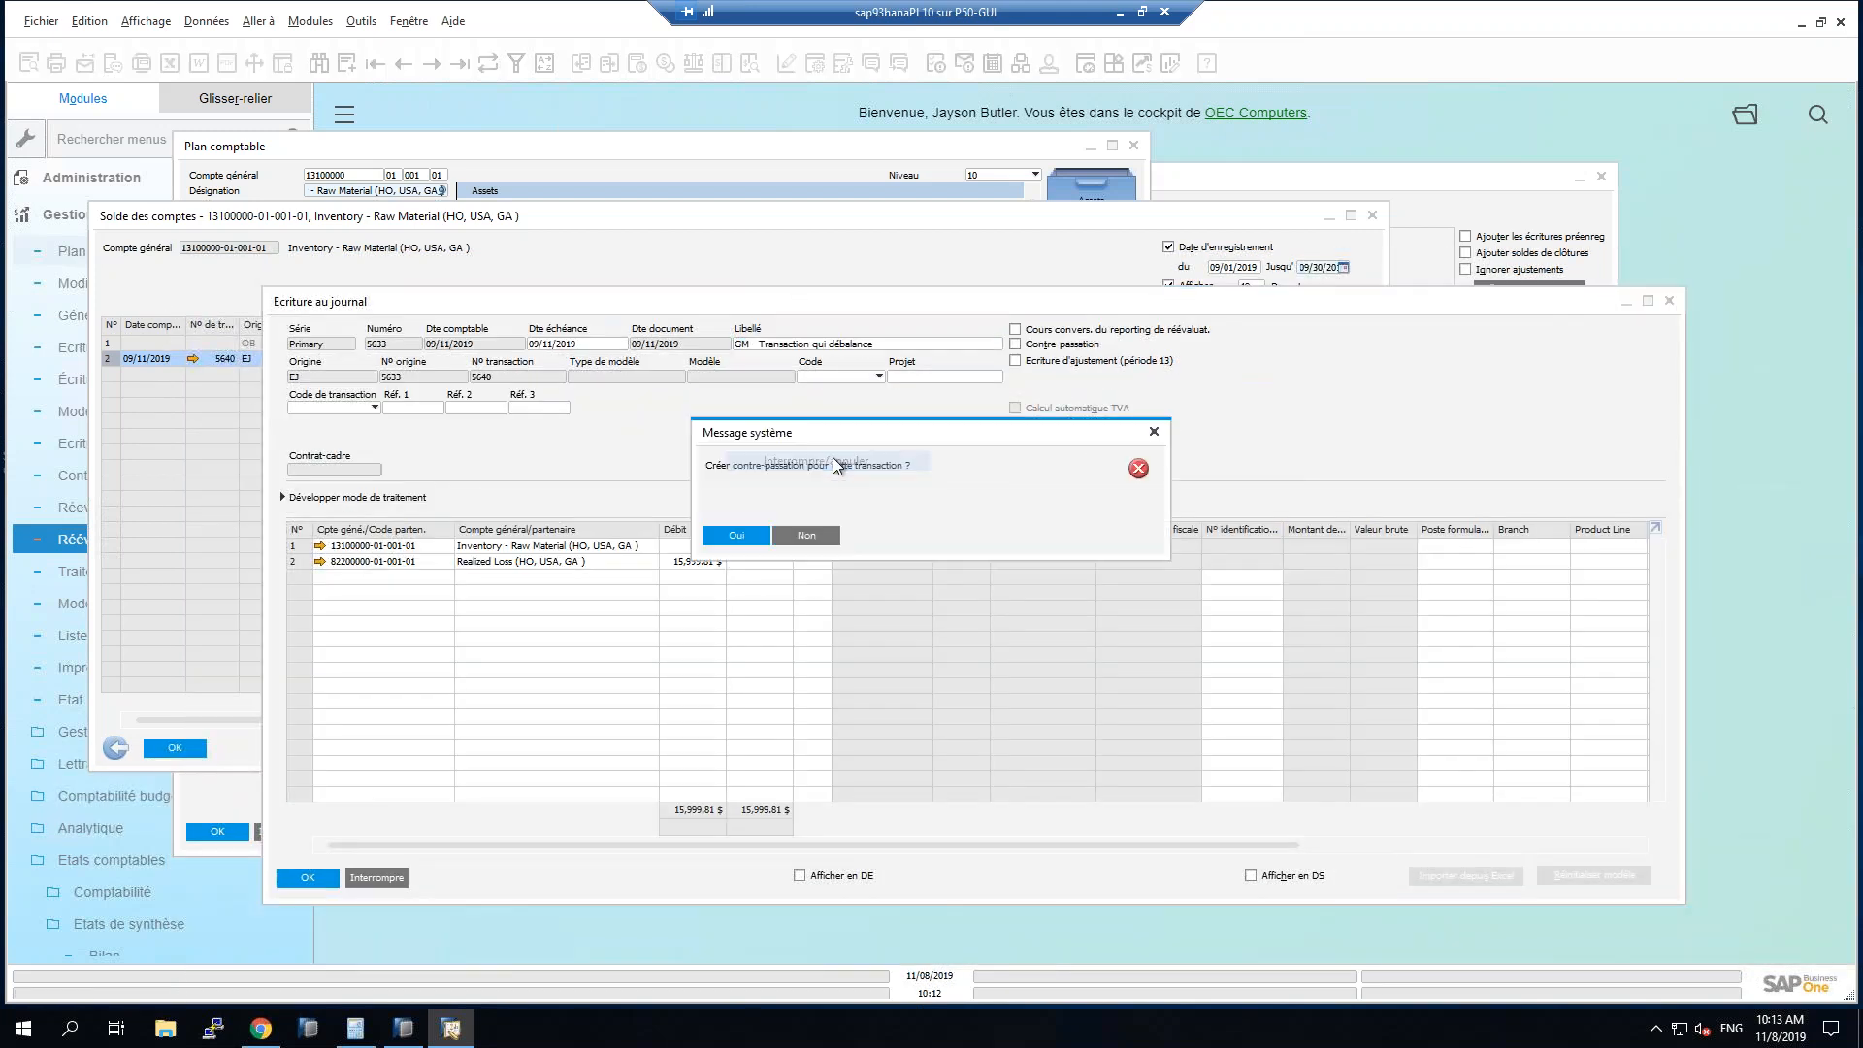
click(734, 535)
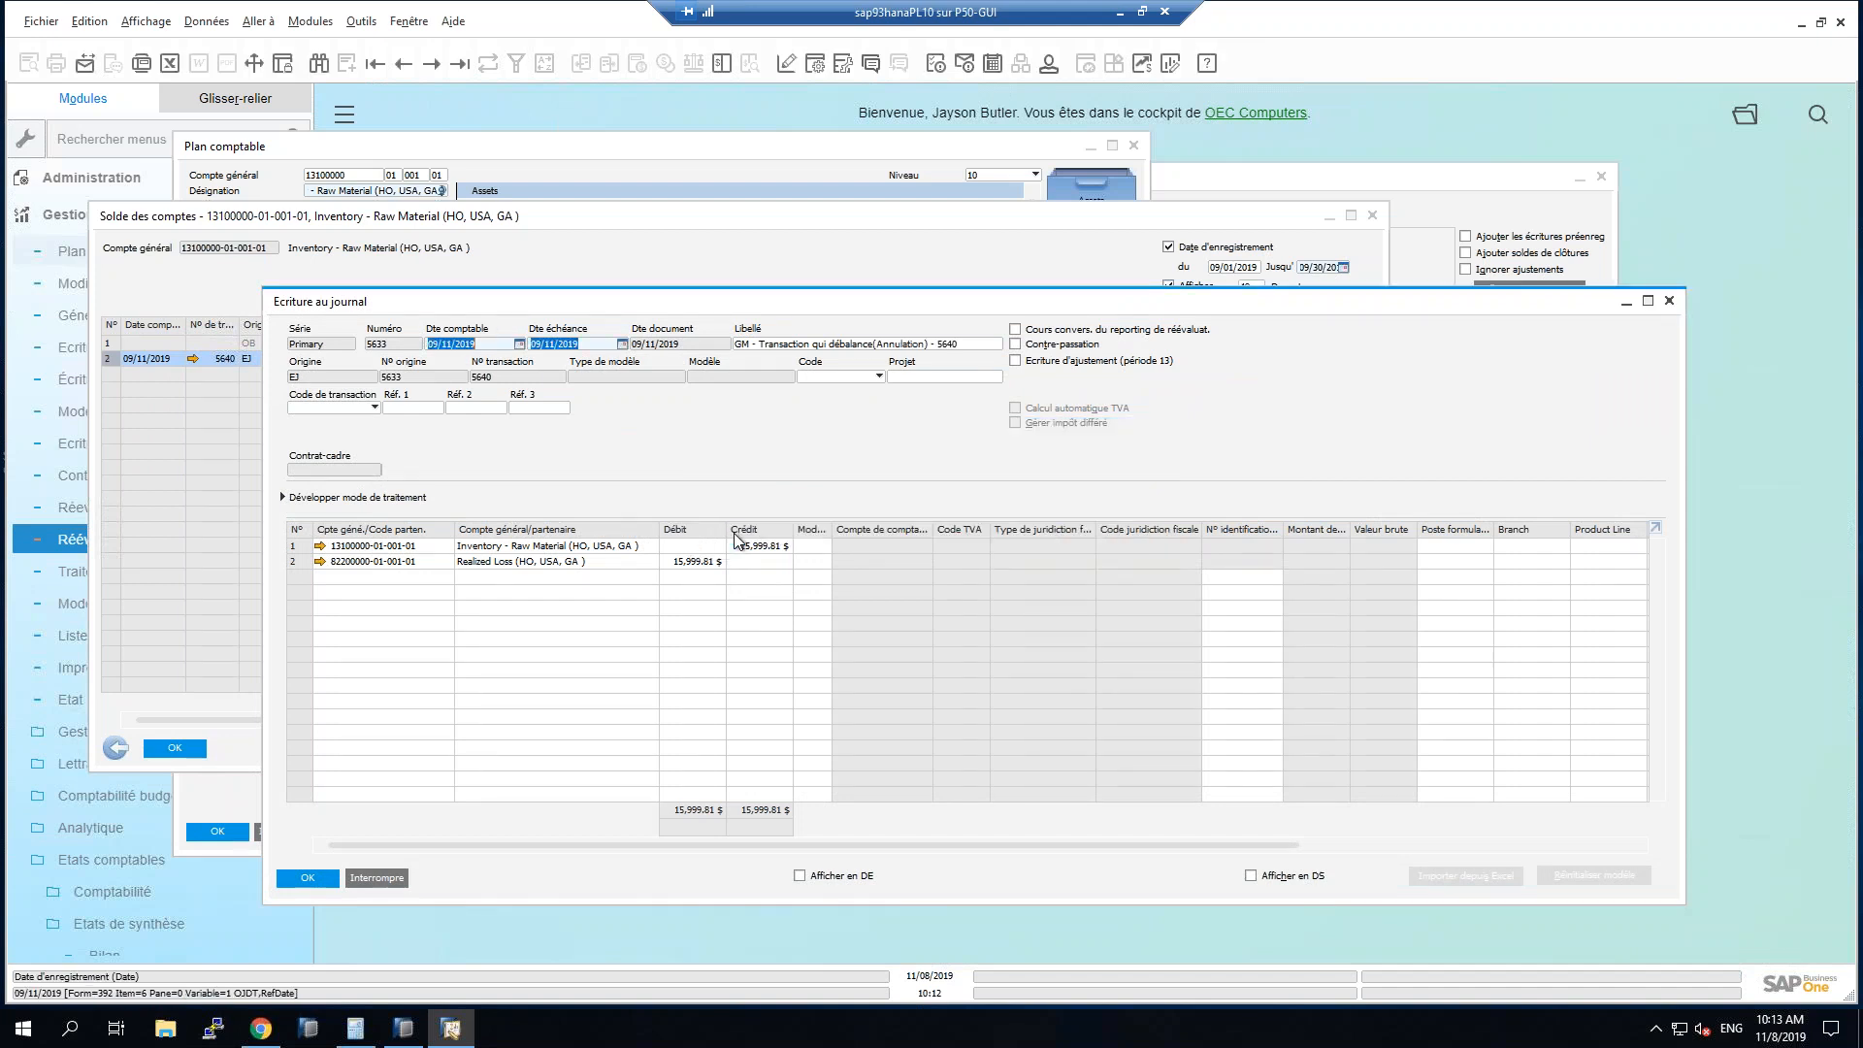
click(322, 879)
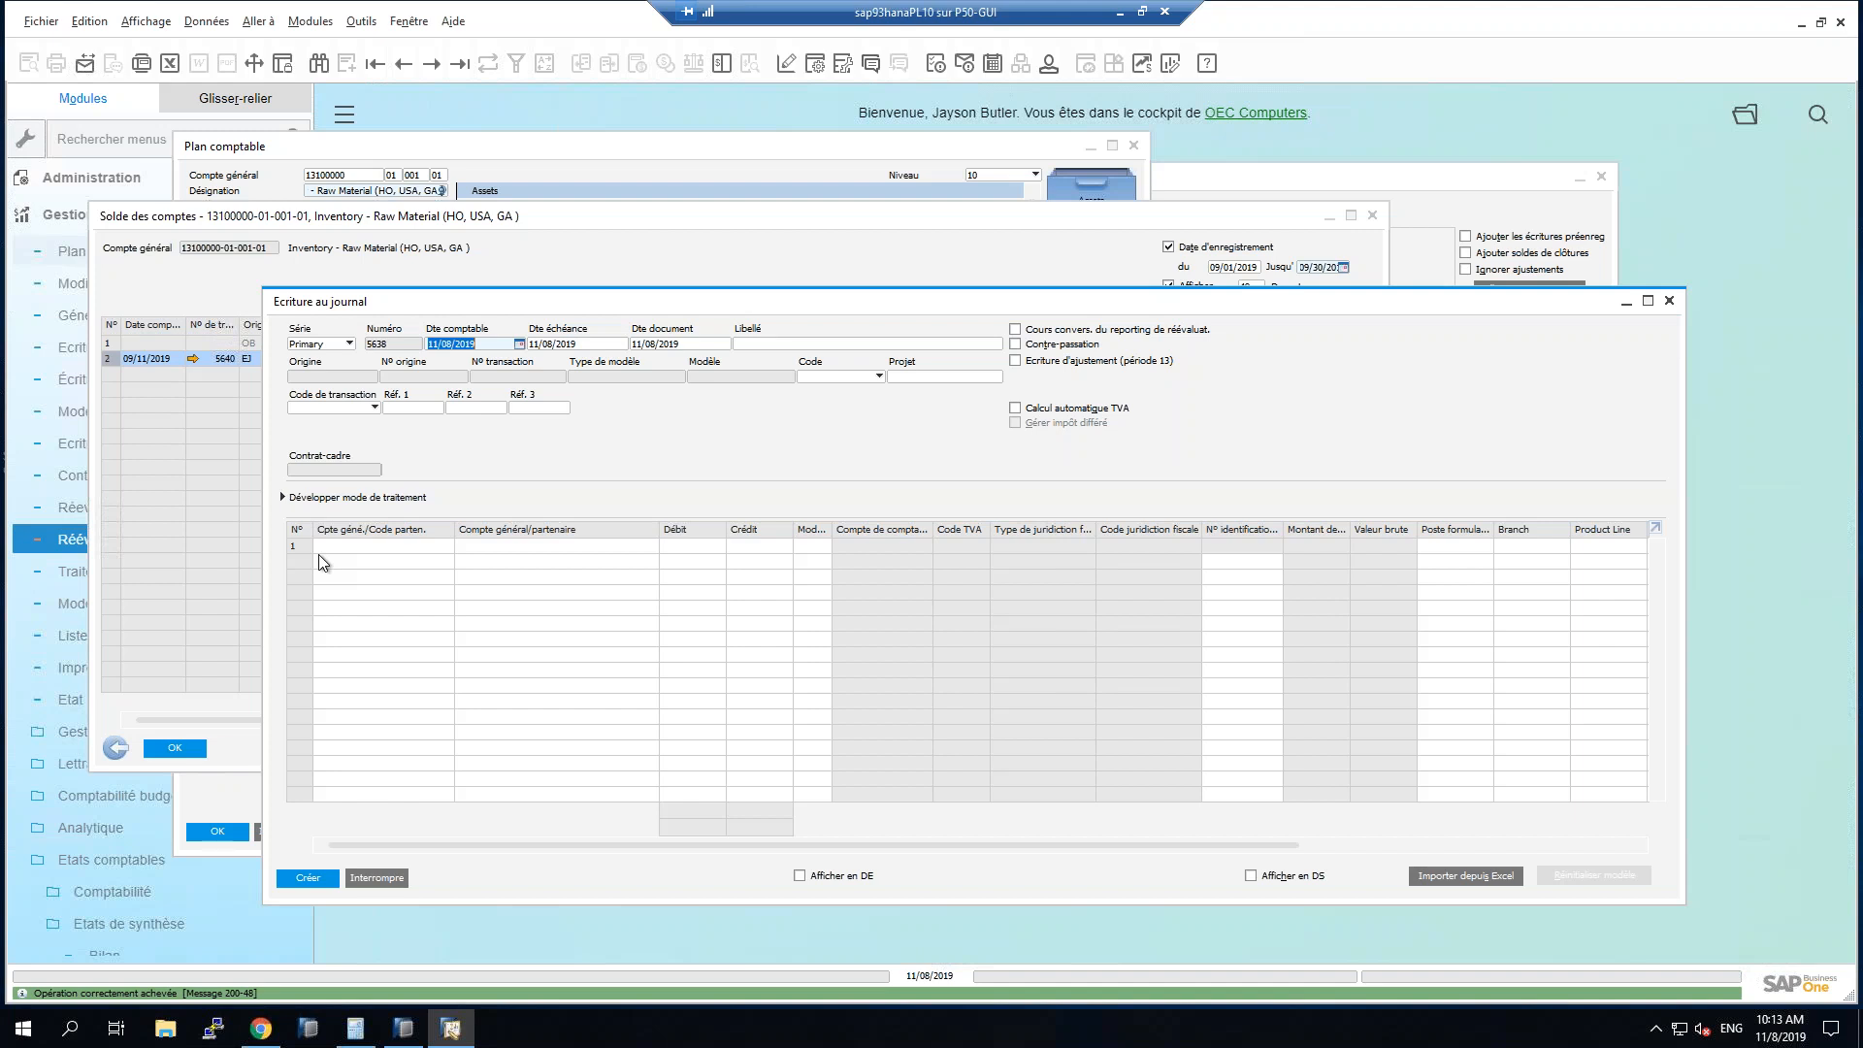
click(1677, 305)
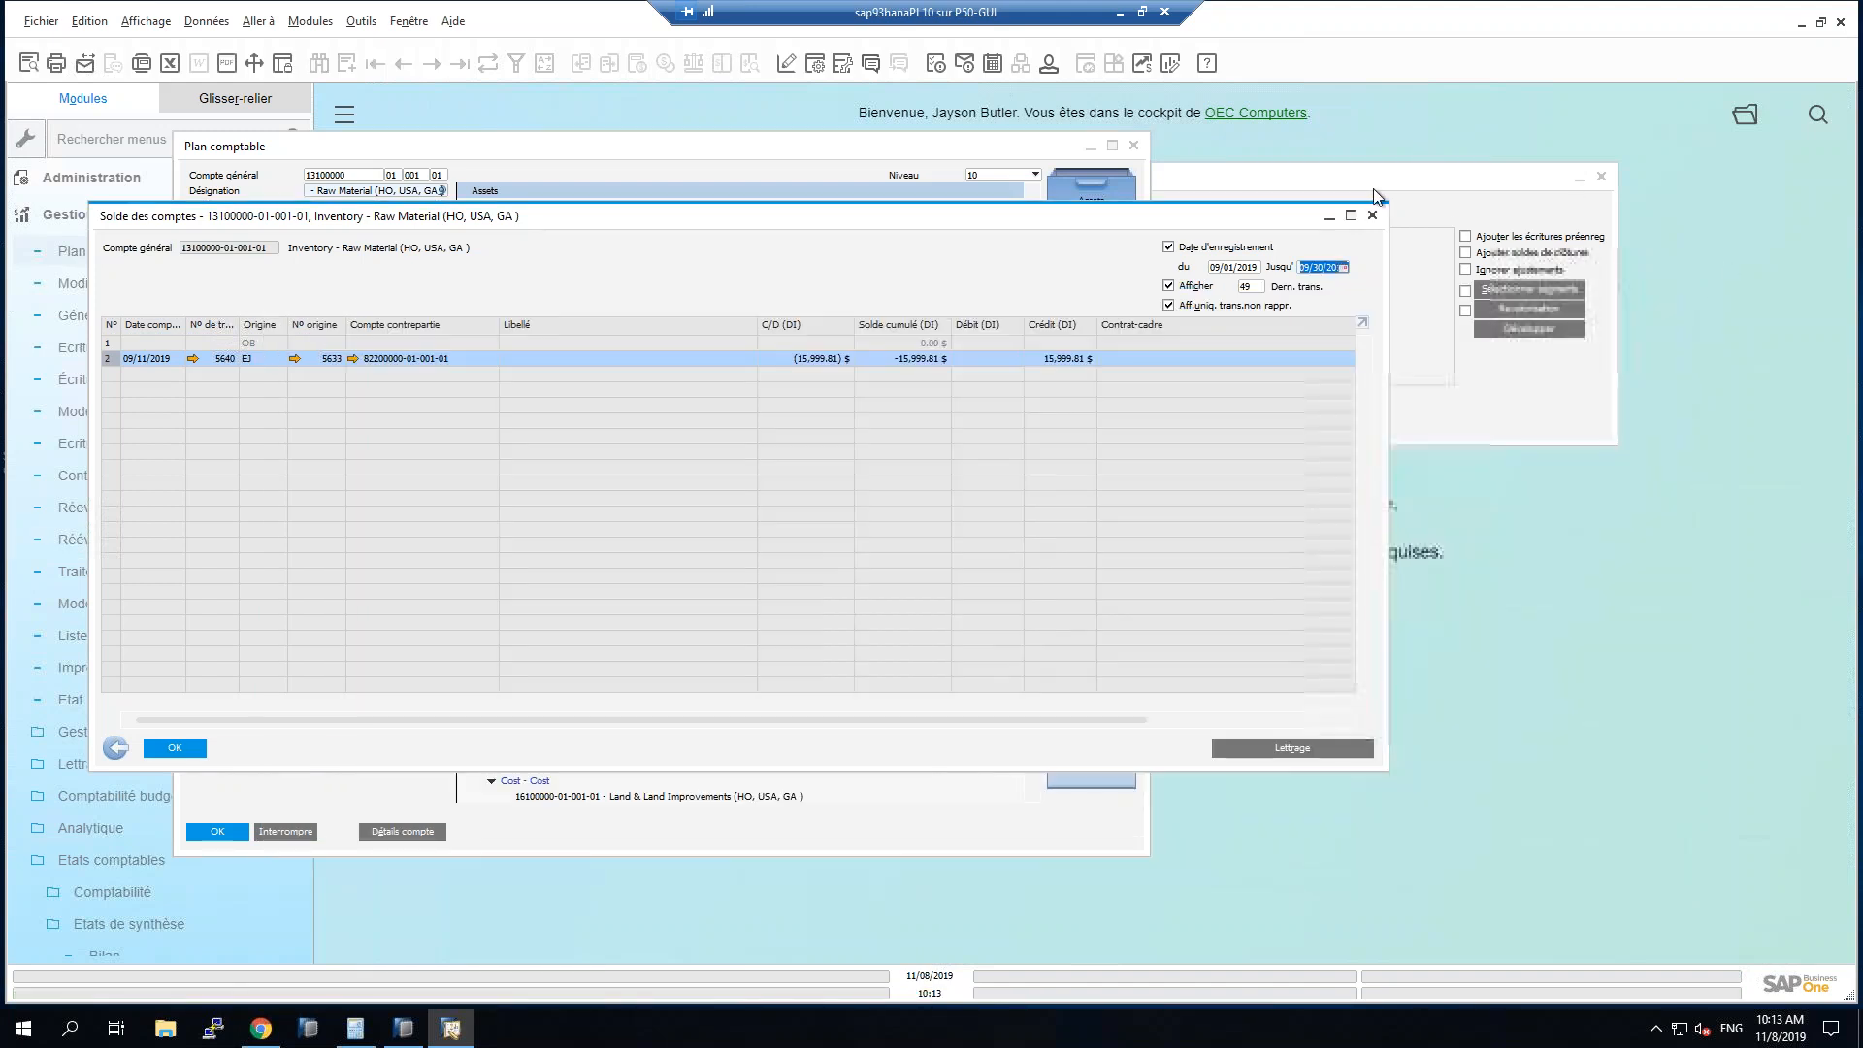
click(1370, 214)
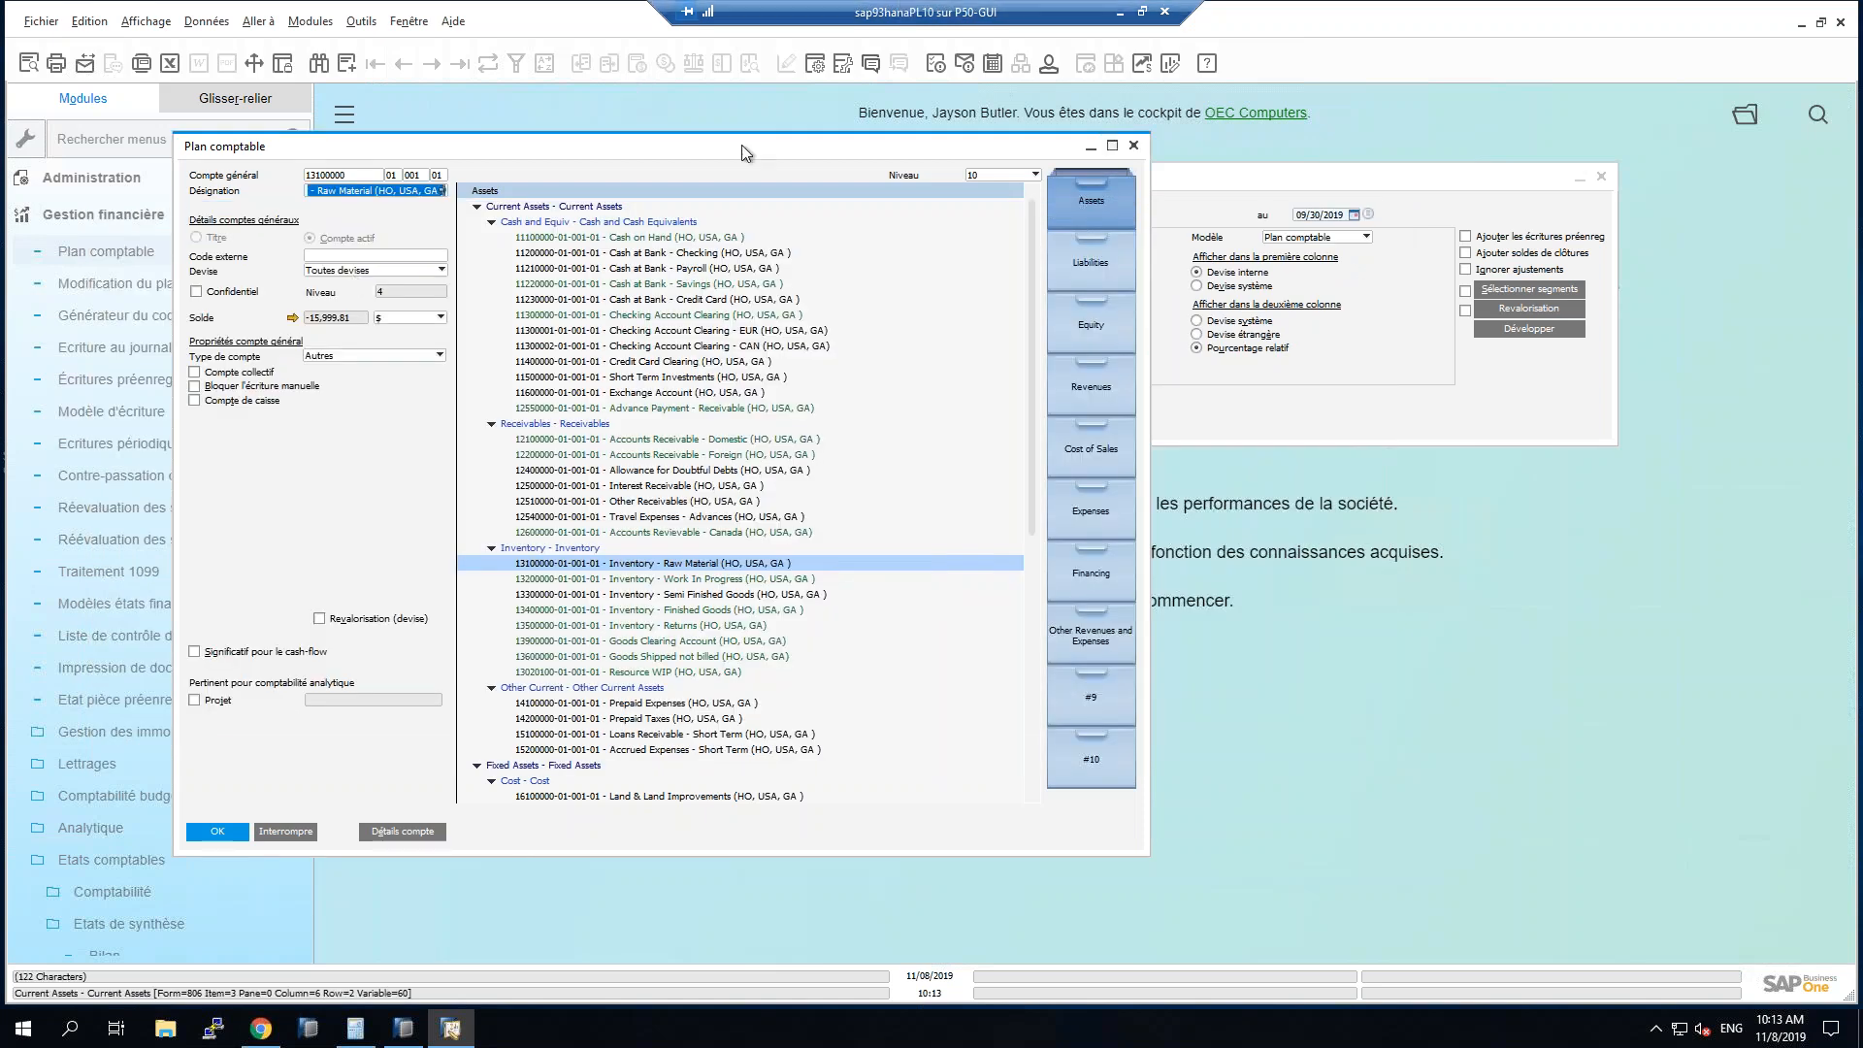
click(1094, 149)
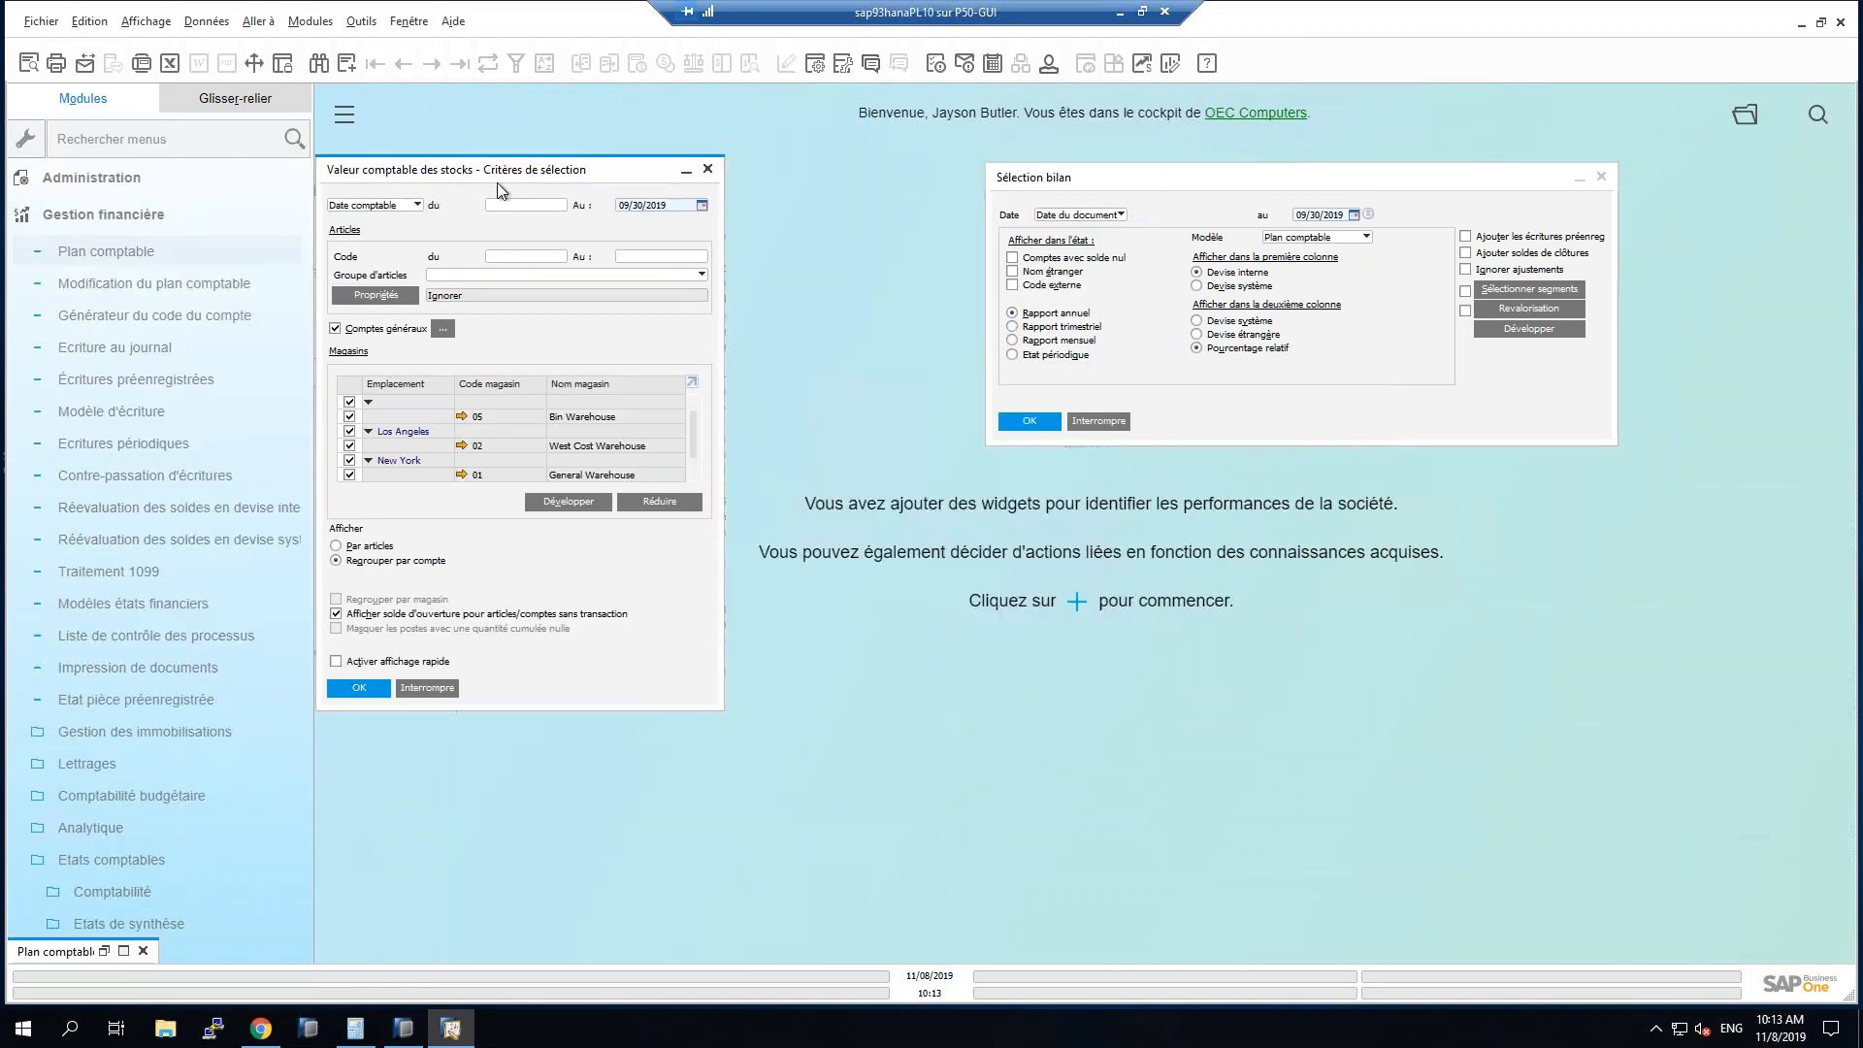
Rerun the stock valuation and balance sheet through 09/30/2019 and compare their Inventory account values and totals.
click(388, 689)
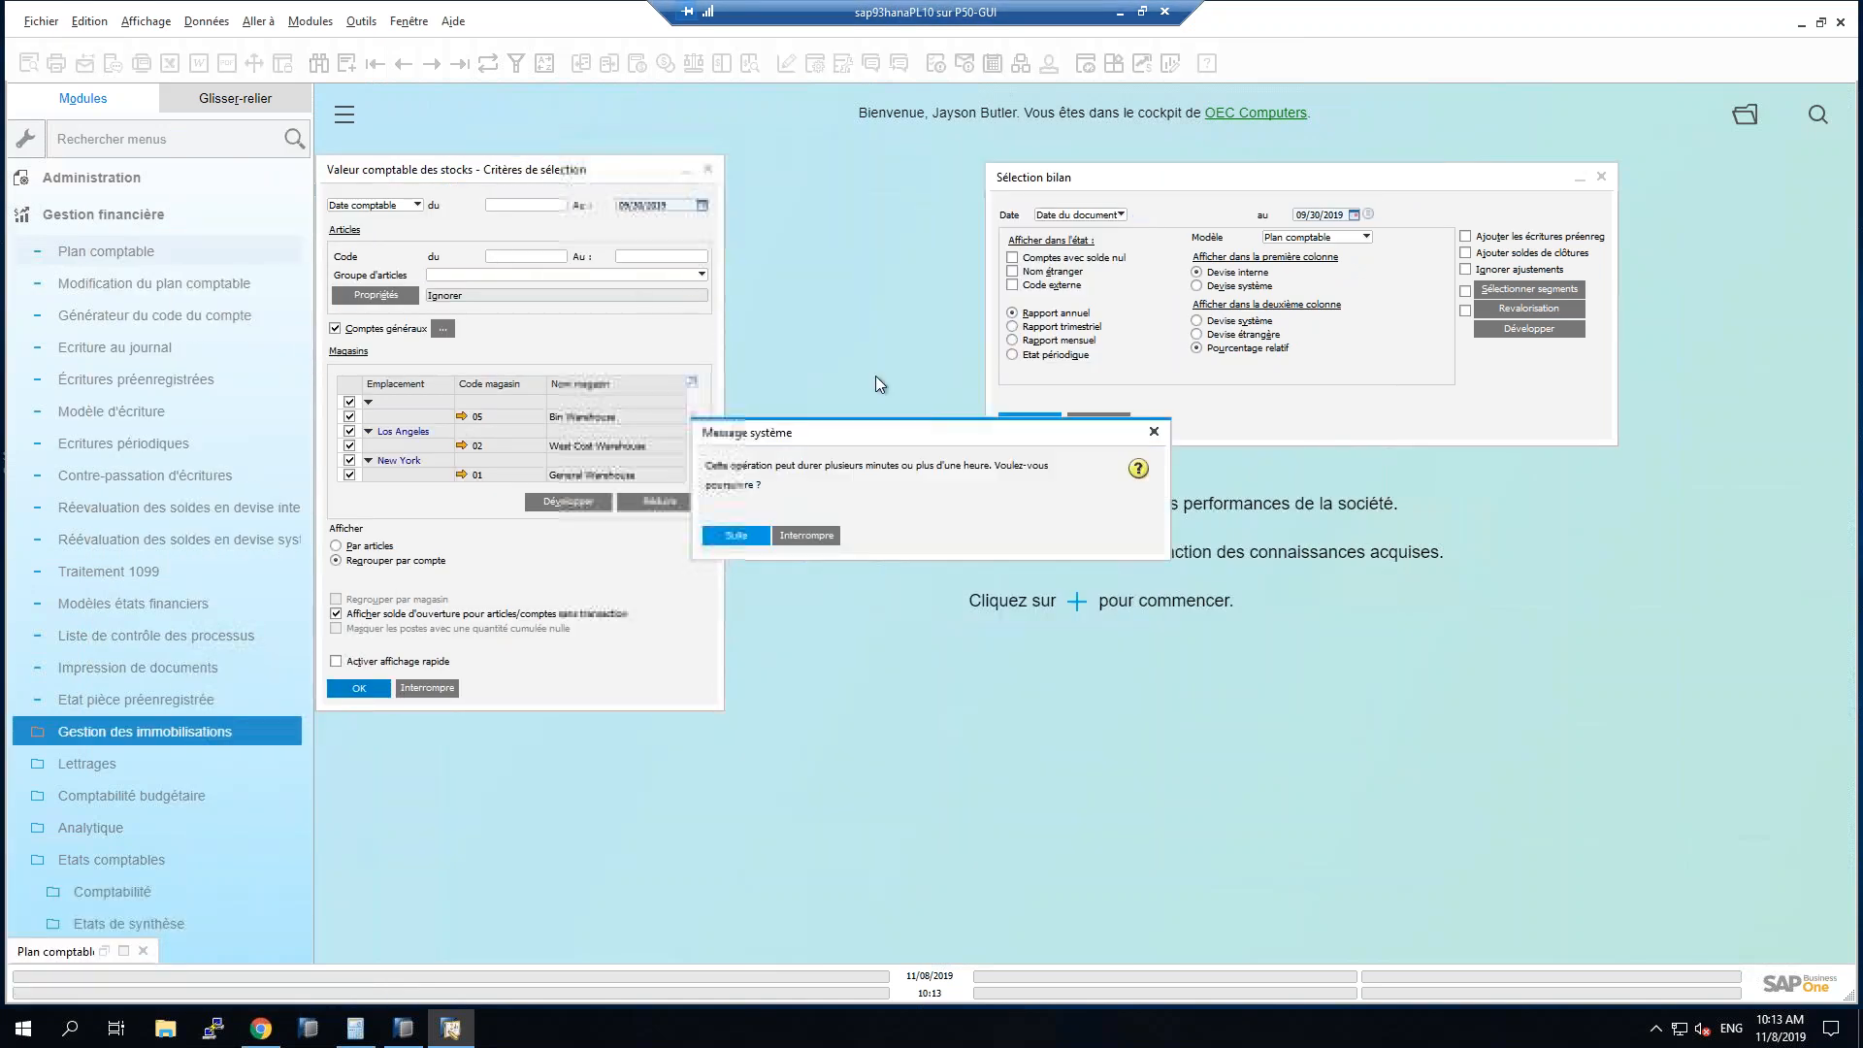
click(732, 535)
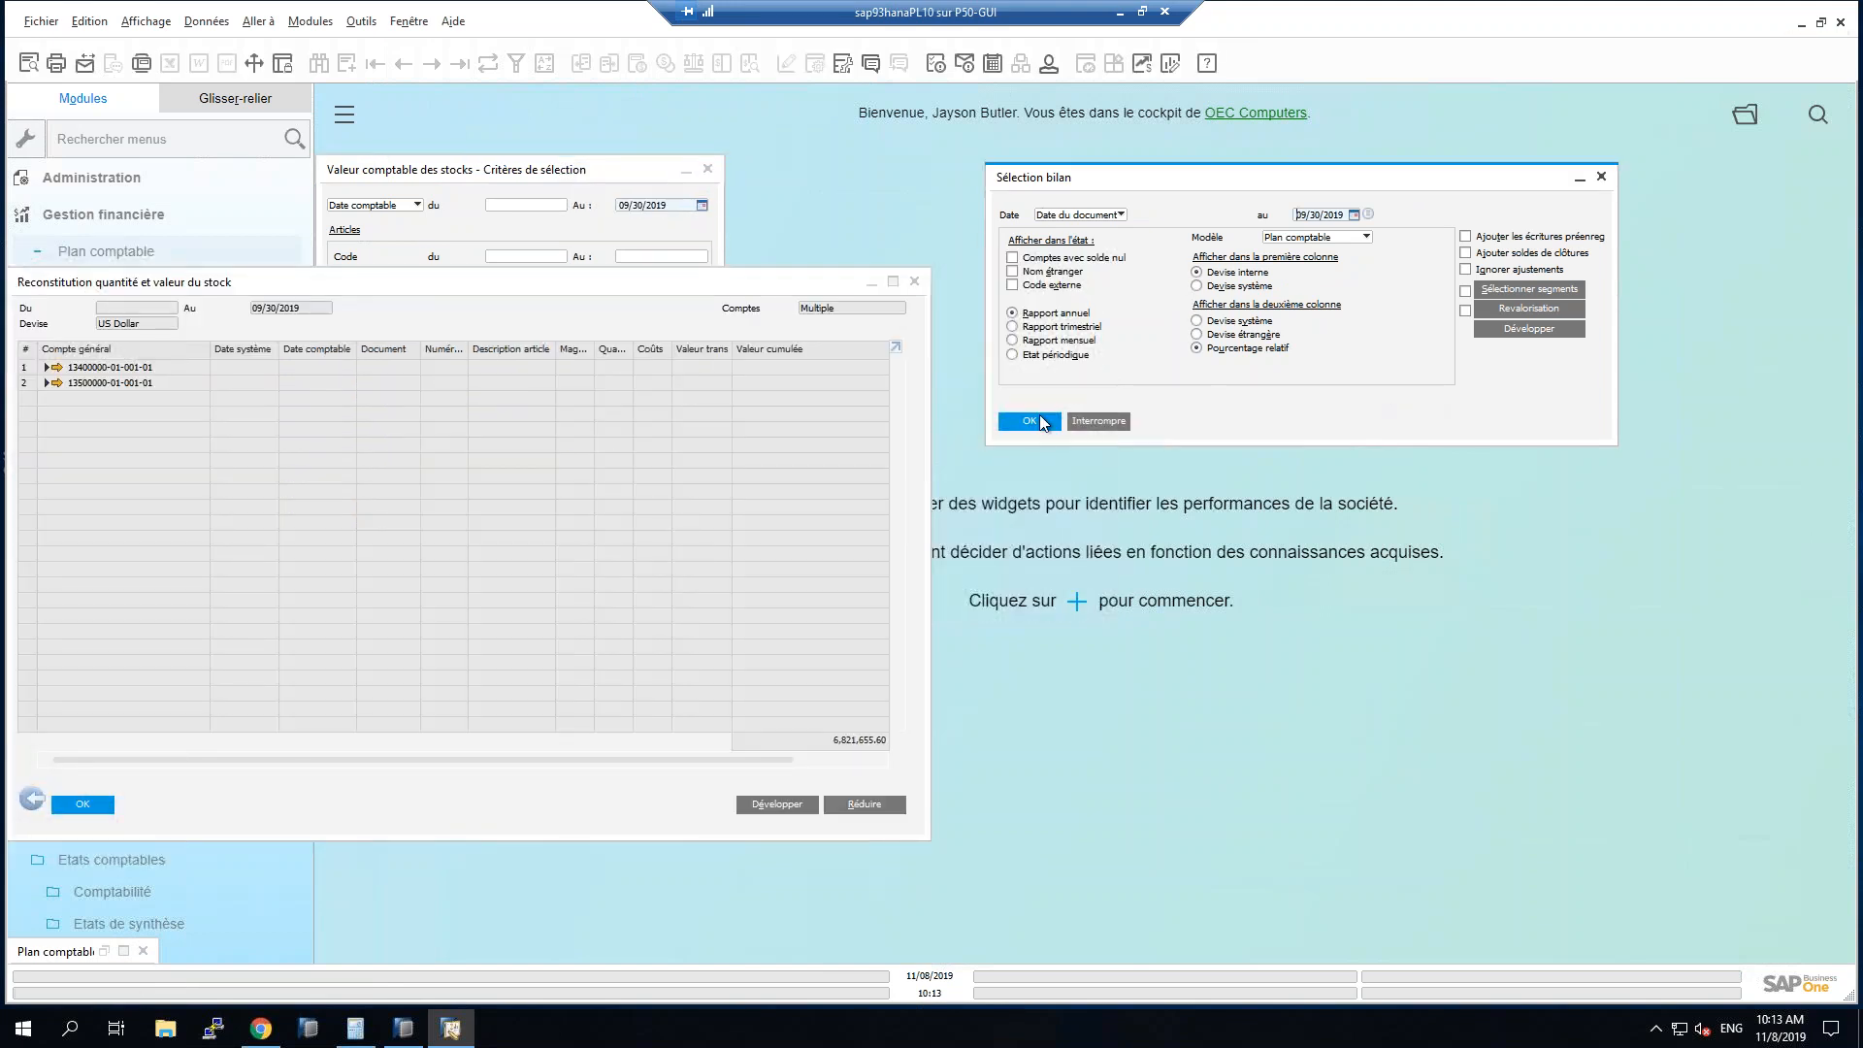
click(1031, 420)
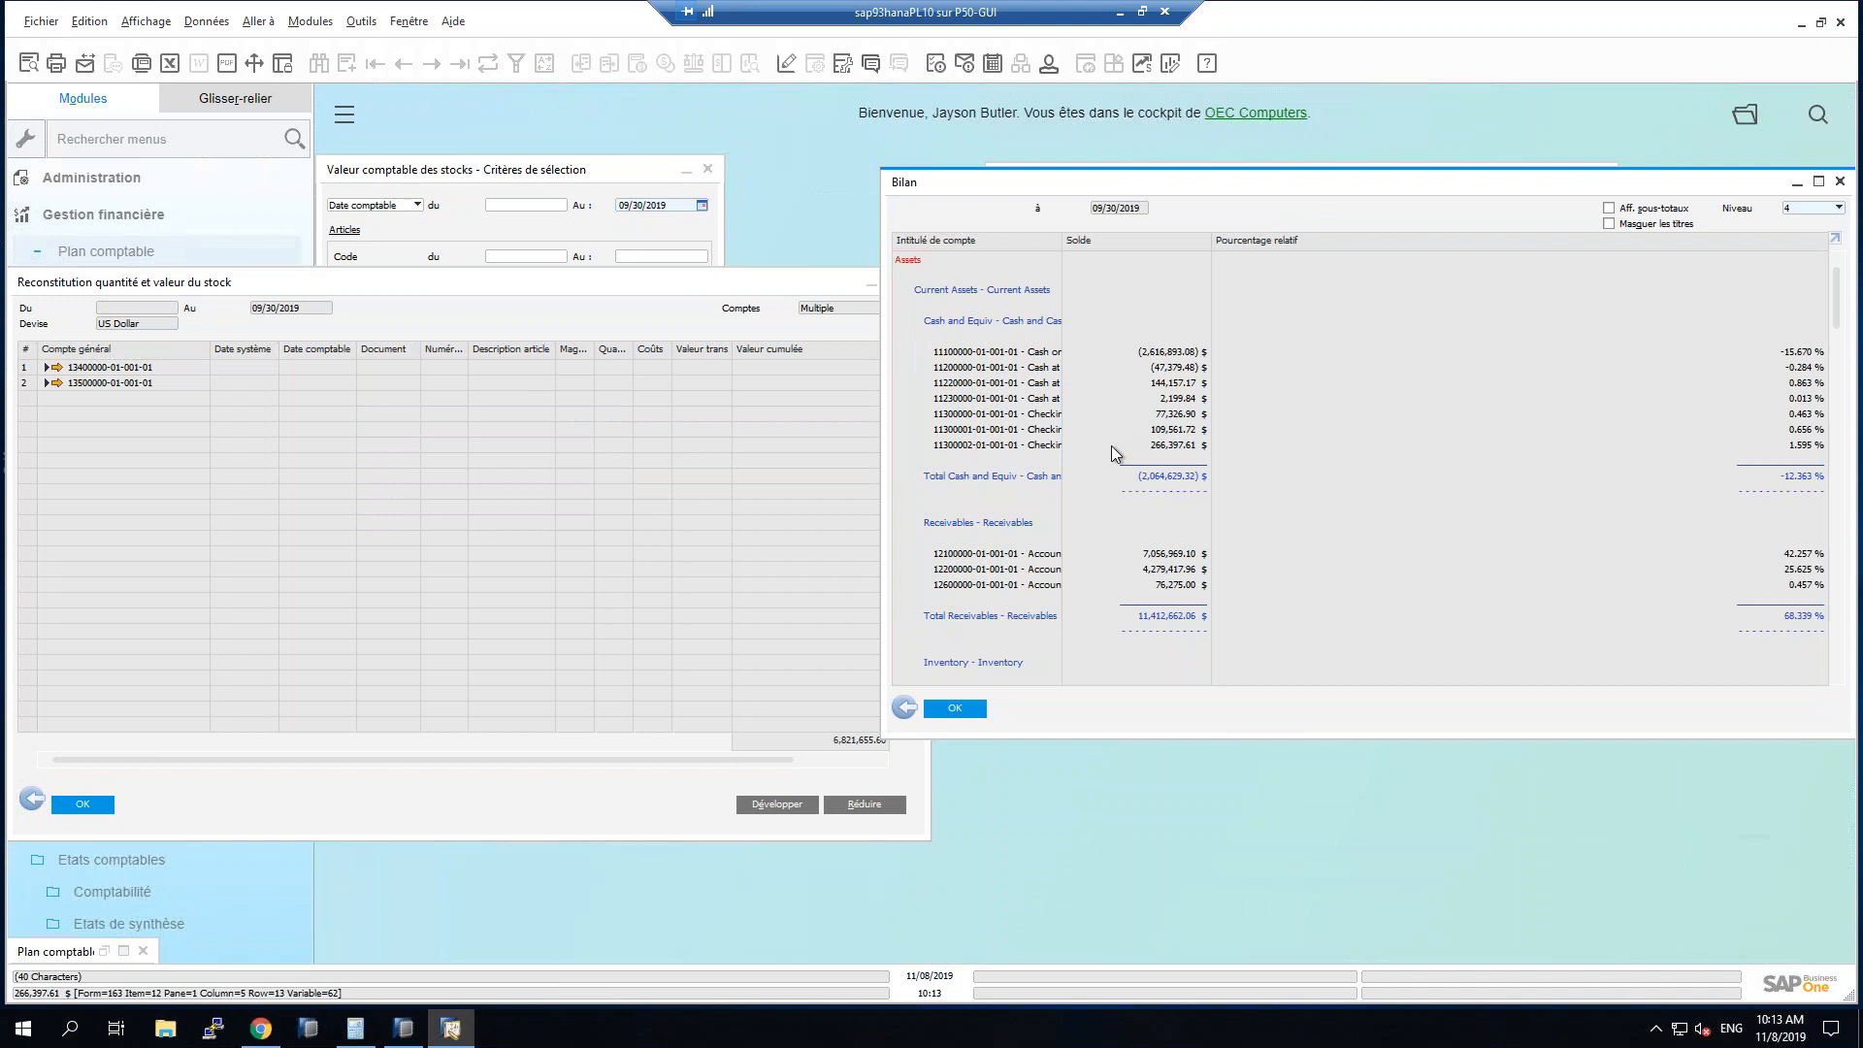
scroll(1110, 446, down, 2)
click(646, 569)
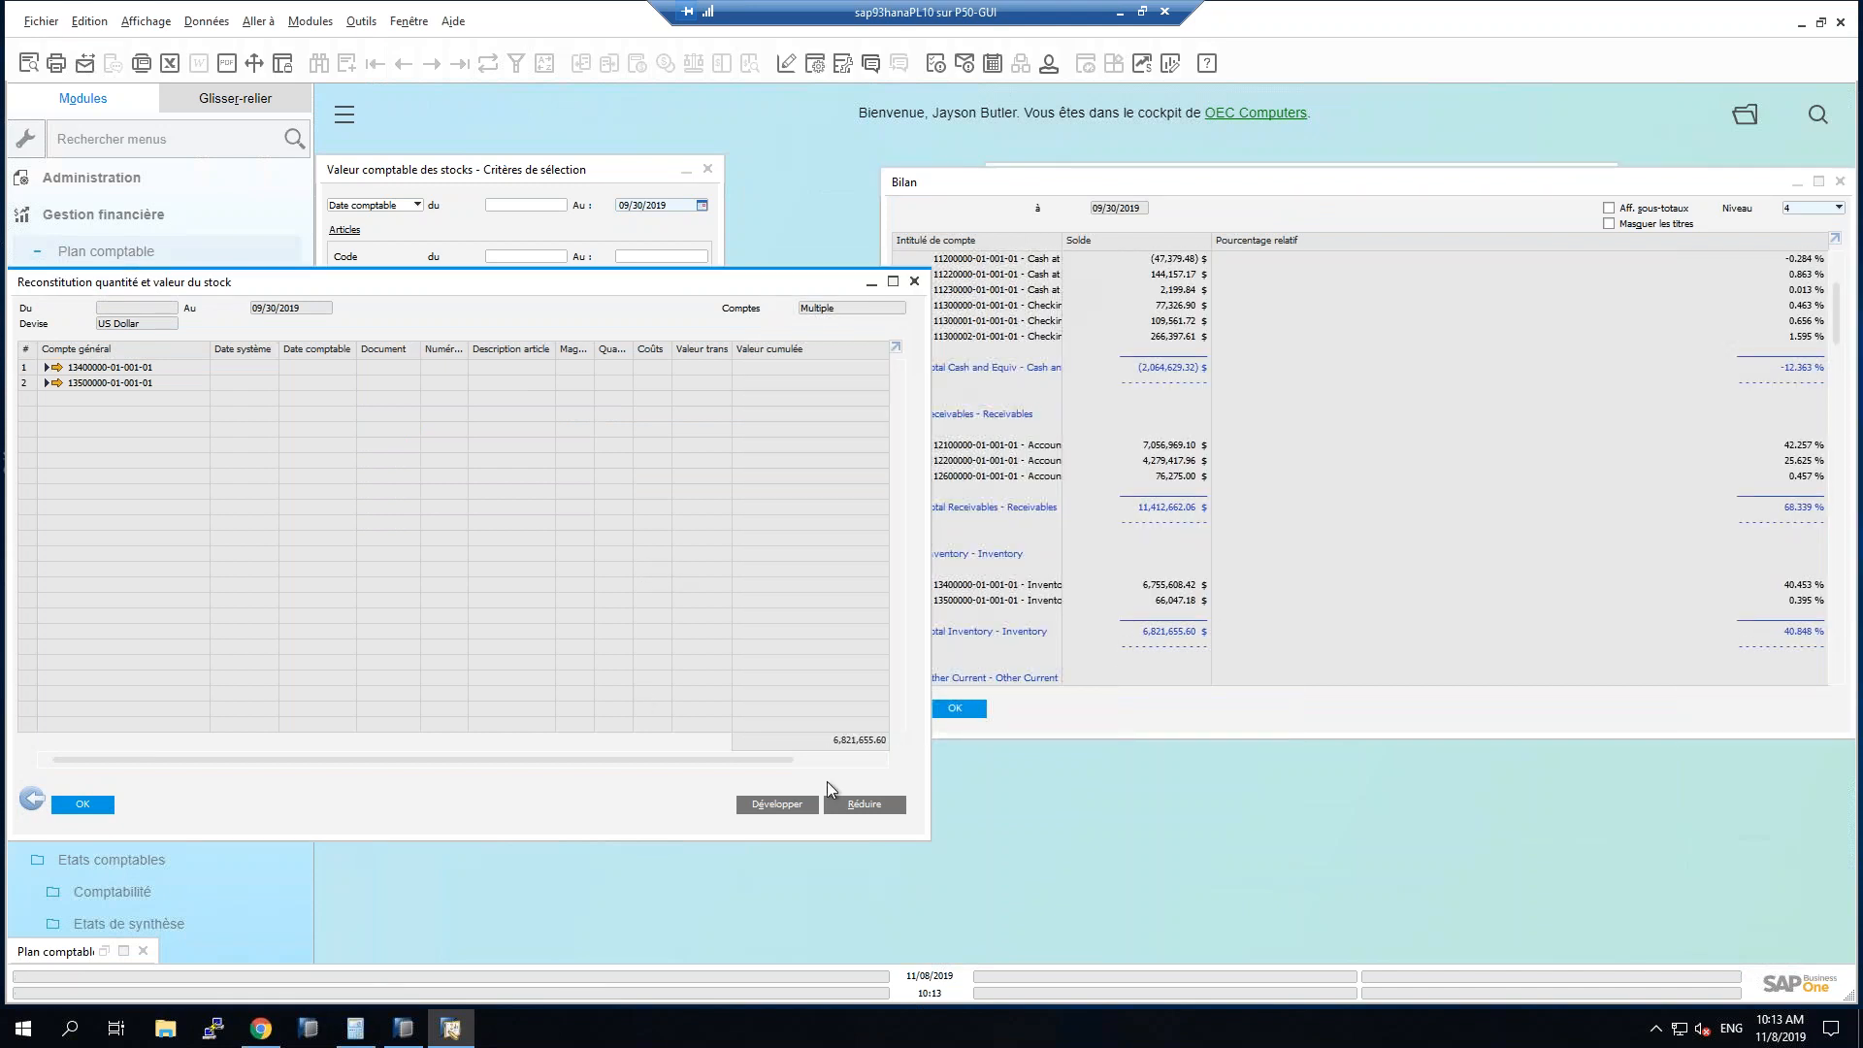
click(847, 761)
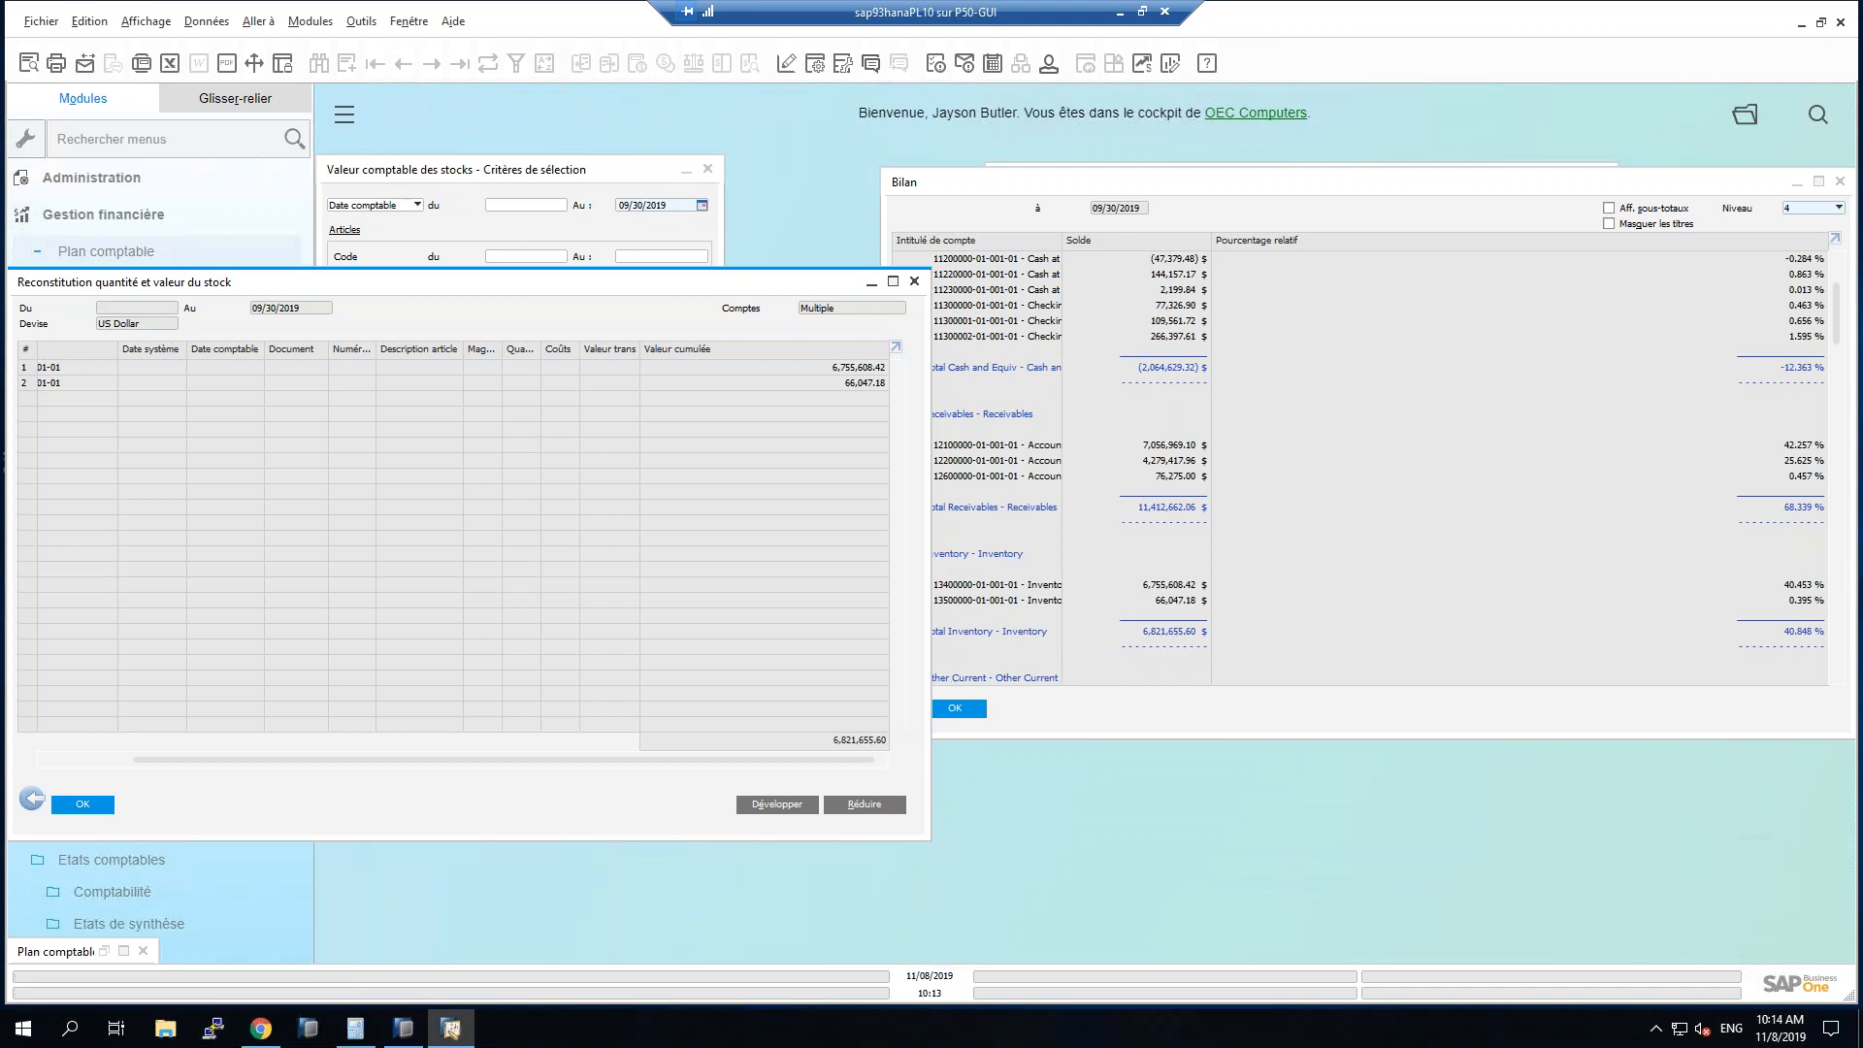
Switch to the Excel inventory audit workbook and insert four blank rows between Septembre and Octobre.
drag(0, 267, 1194, 79)
click(434, 519)
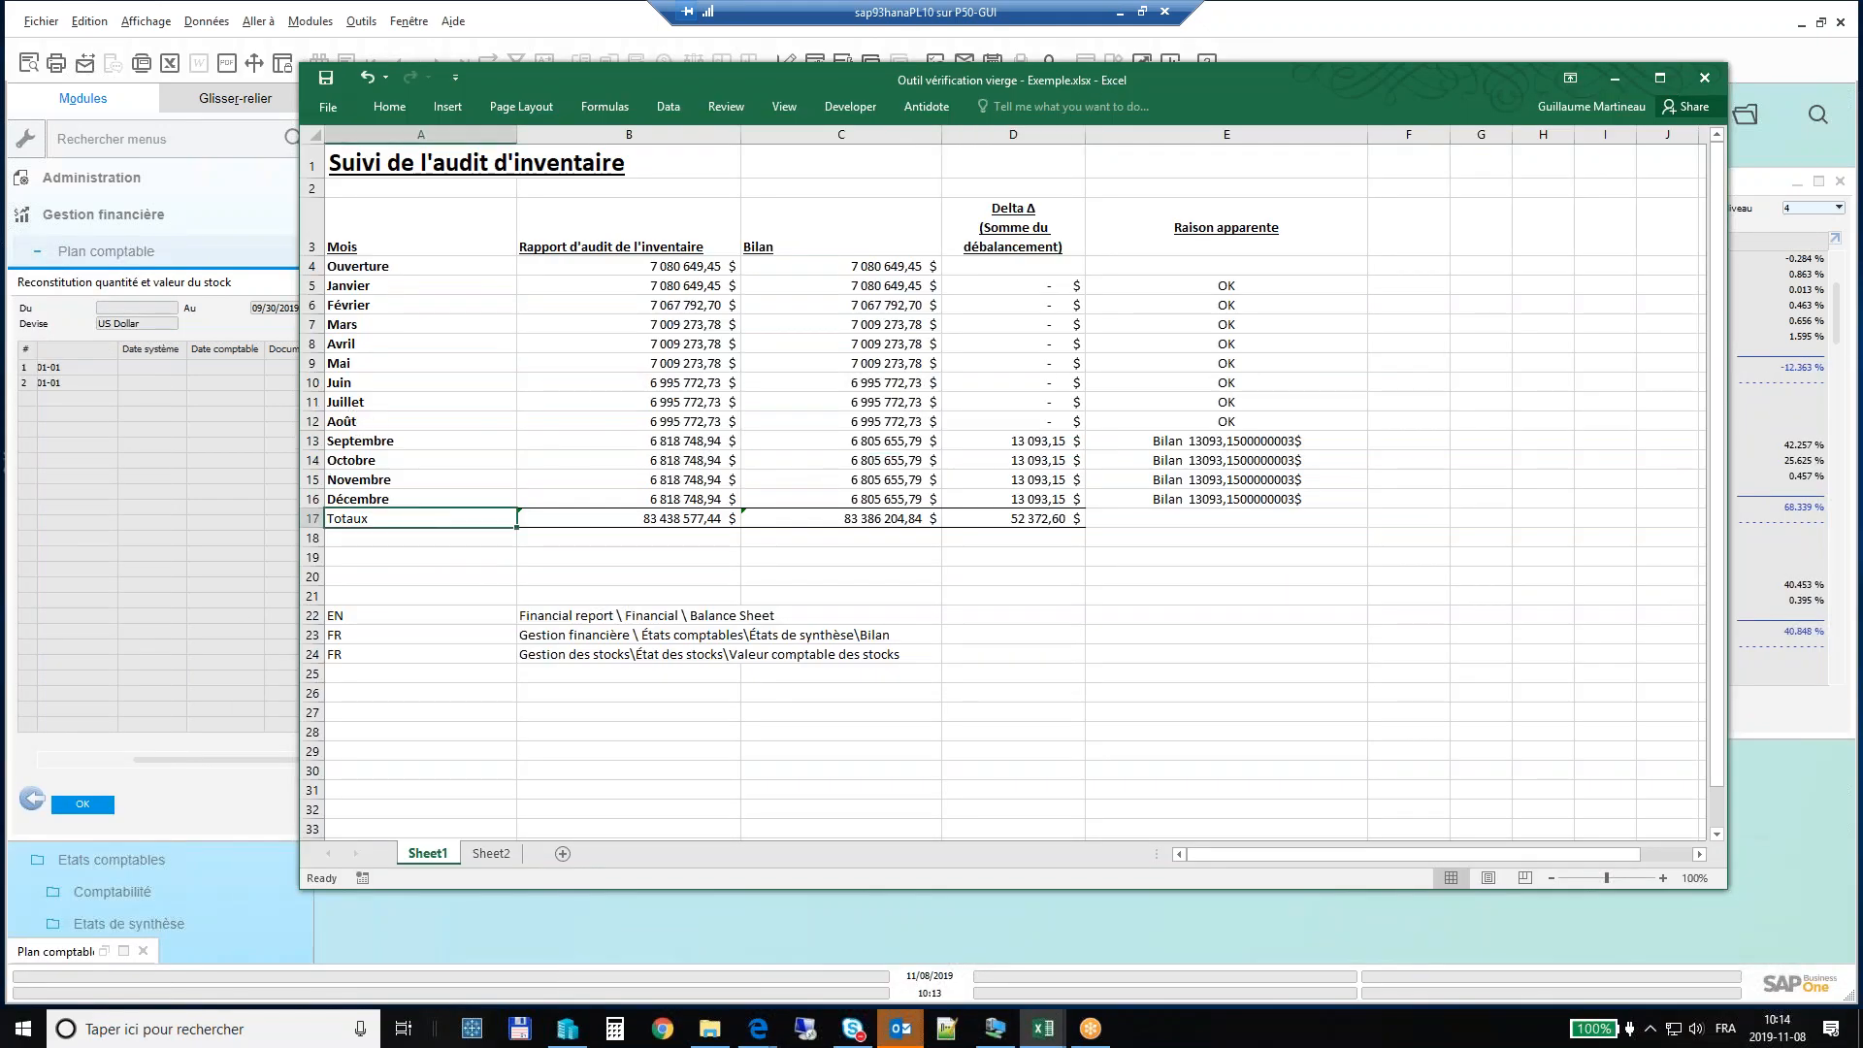
right_click(316, 460)
click(375, 594)
right_click(316, 460)
key(Escape)
right_click(316, 460)
drag(314, 460, 315, 479)
right_click(315, 479)
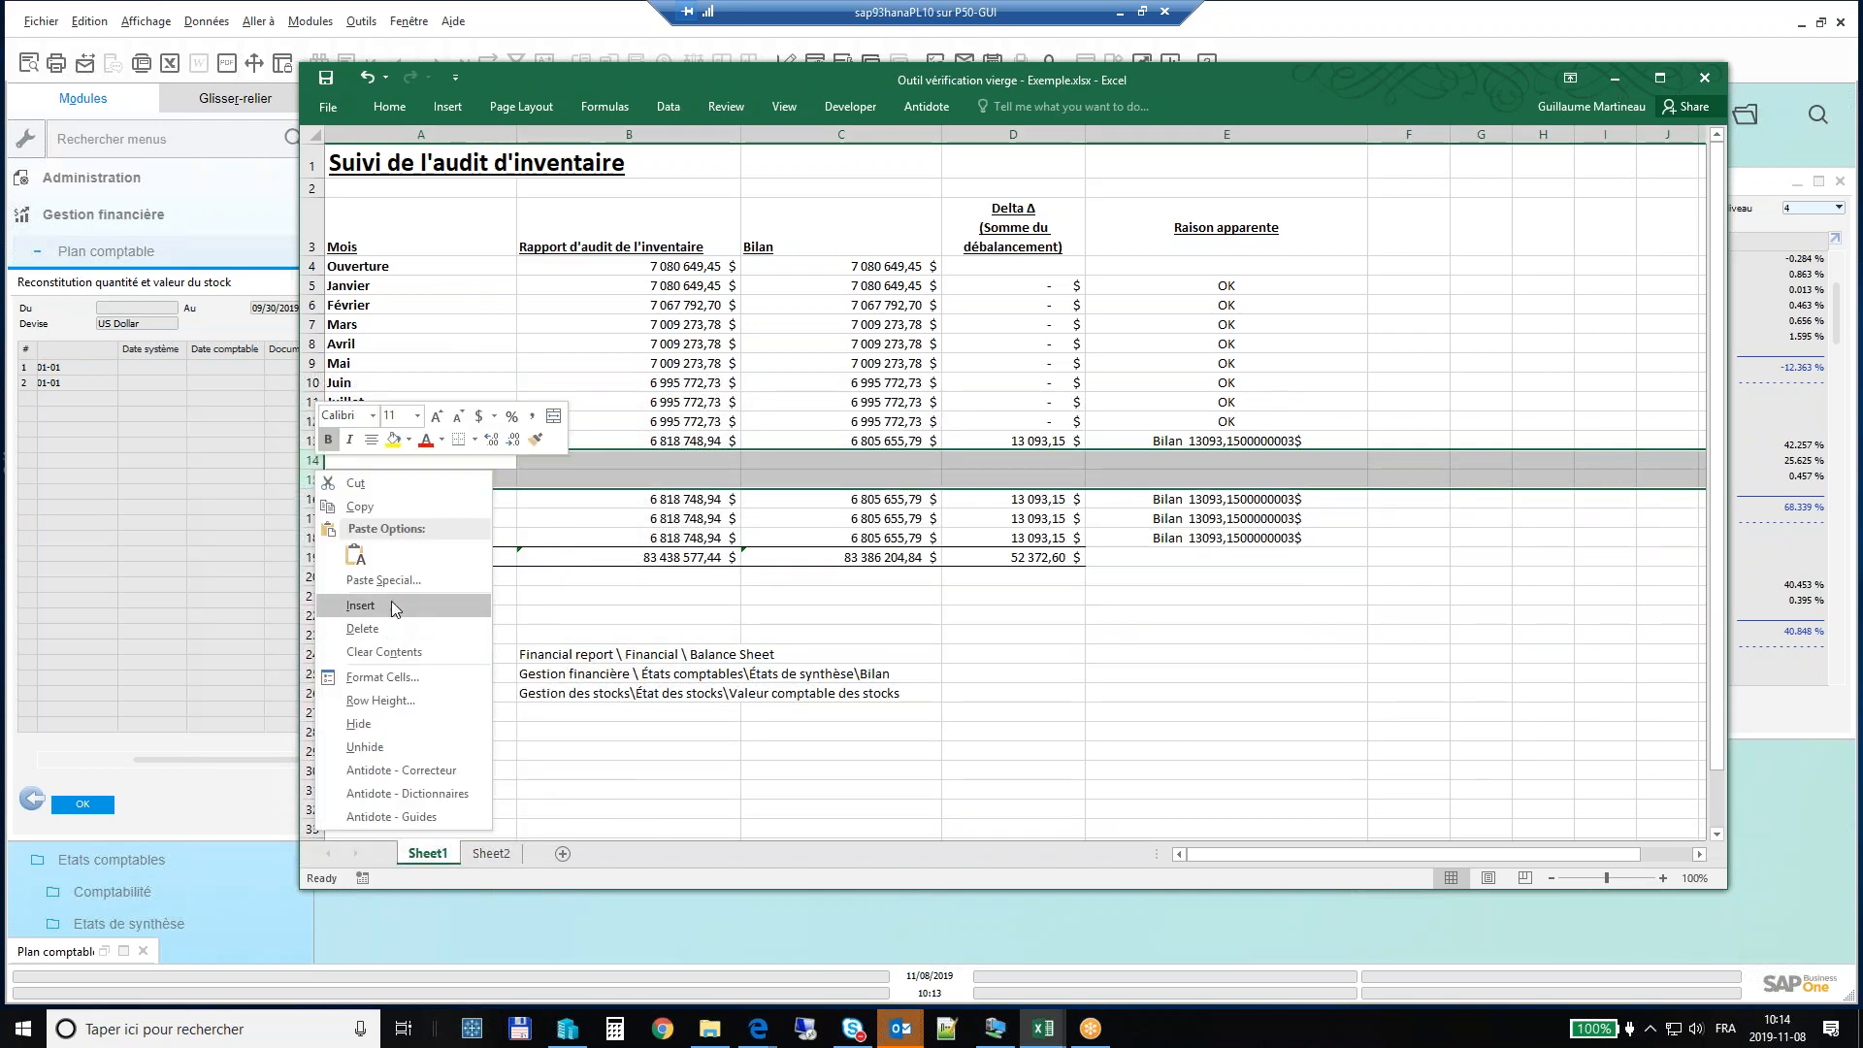
click(375, 614)
click(403, 464)
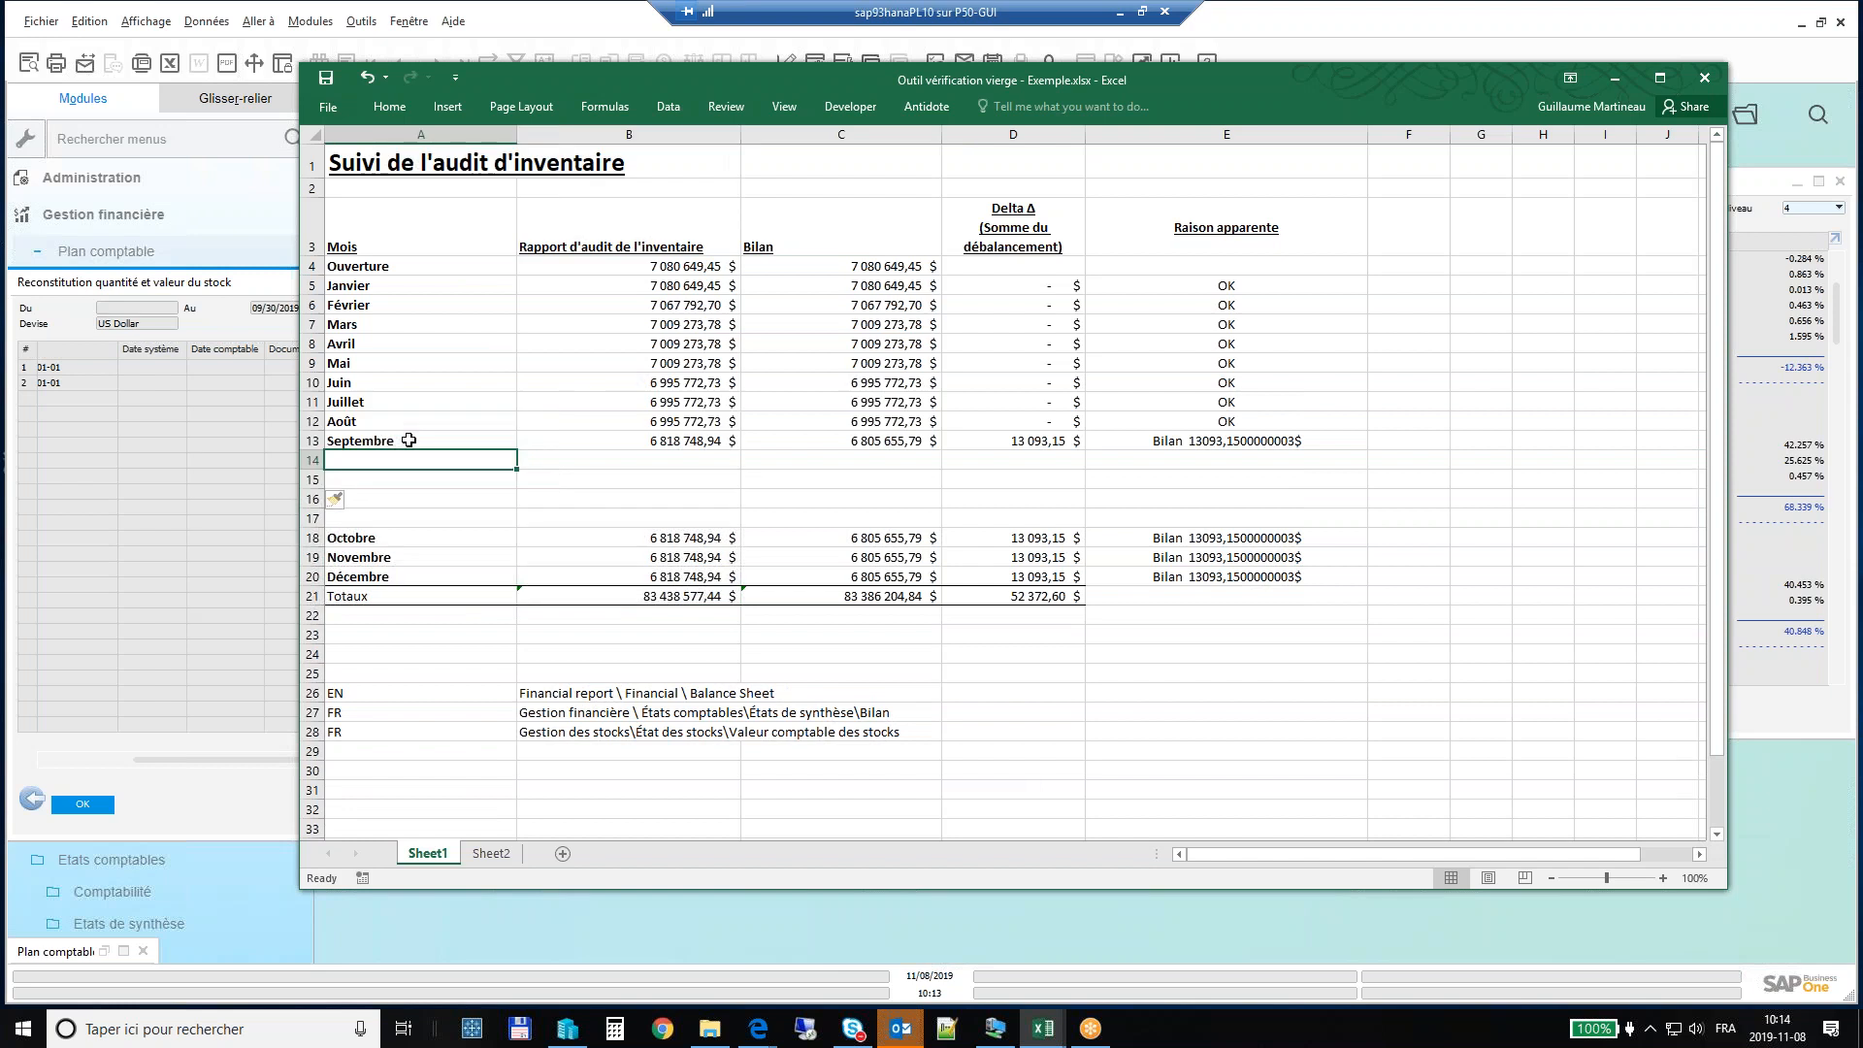
Enter September 1 and 8, 2019 below Septembre and extend the weekly date series through September 22.
text(1 septembre 2019)
key(Return)
text(8 septembre 2019)
key(Return)
text(1)
key(Up)
key(Up)
drag(489, 465, 516, 524)
click(661, 486)
Insert one more row above Octobre and extend the weekly September date series into it.
click(333, 539)
right_click(325, 539)
right_click(317, 538)
click(377, 674)
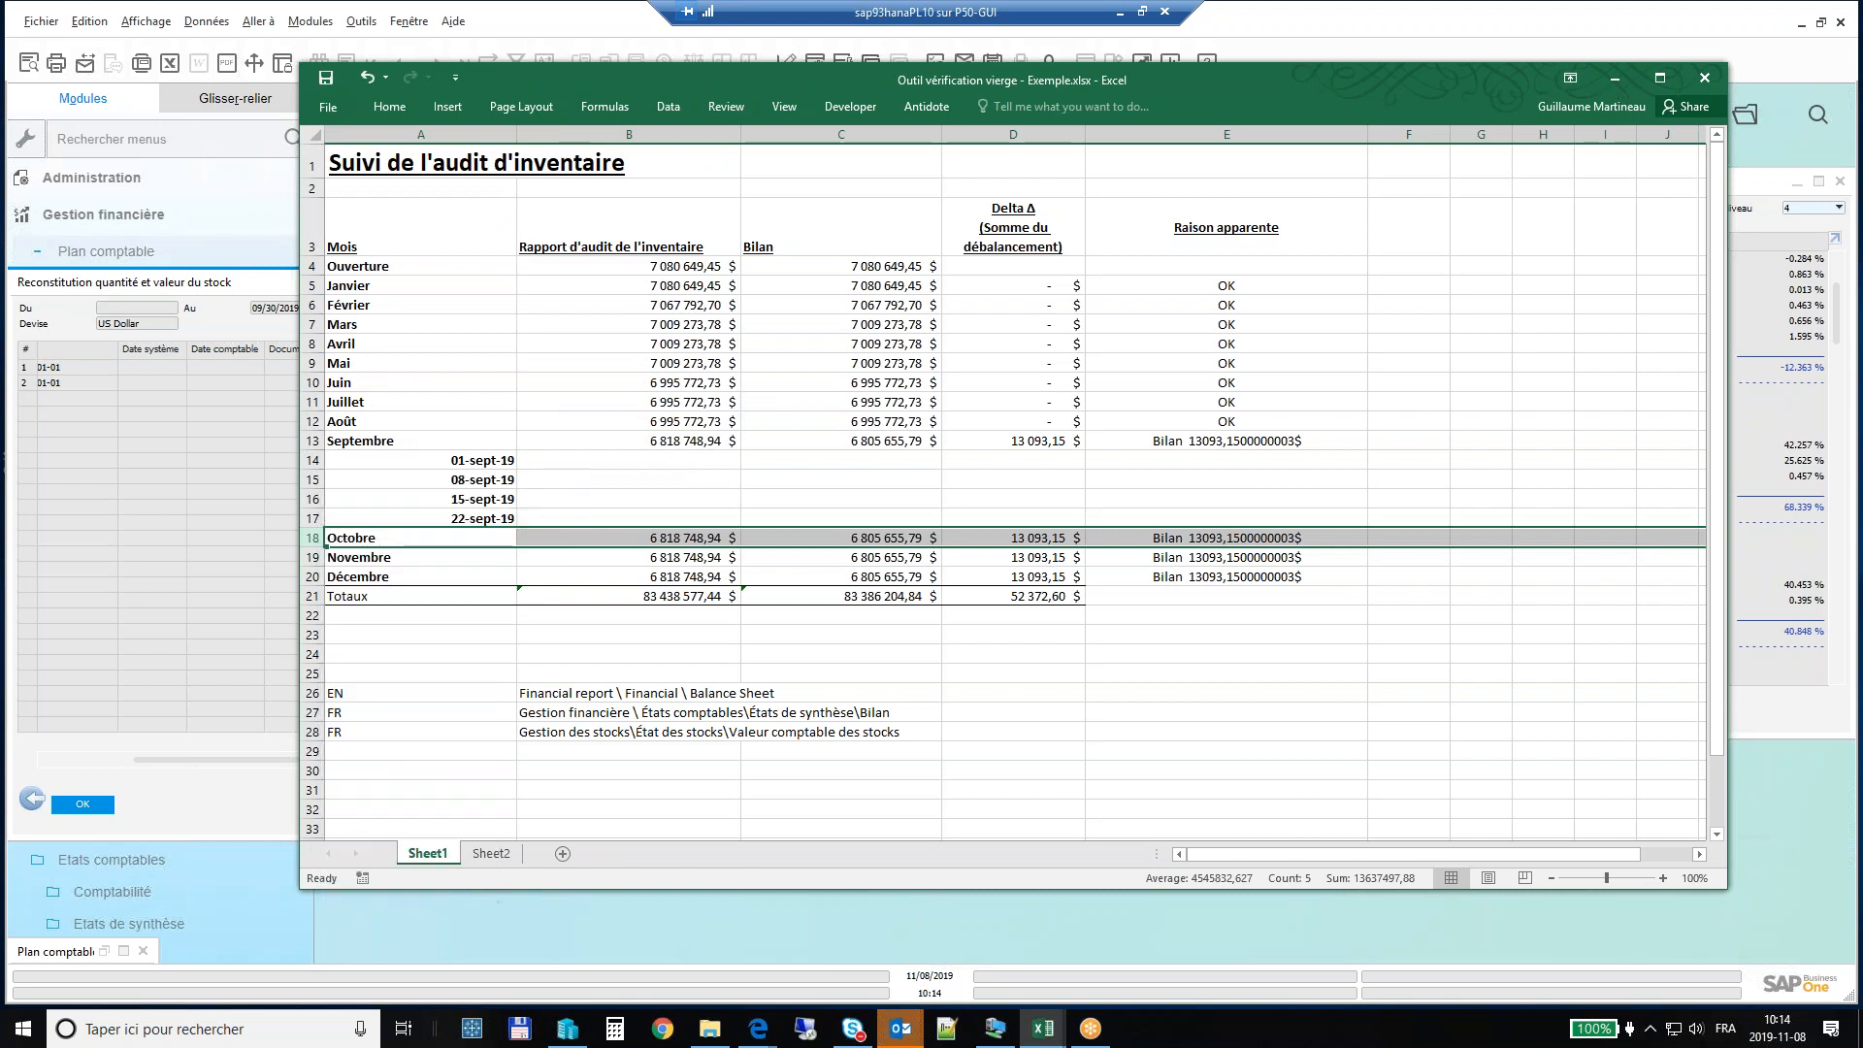
drag(500, 502, 518, 544)
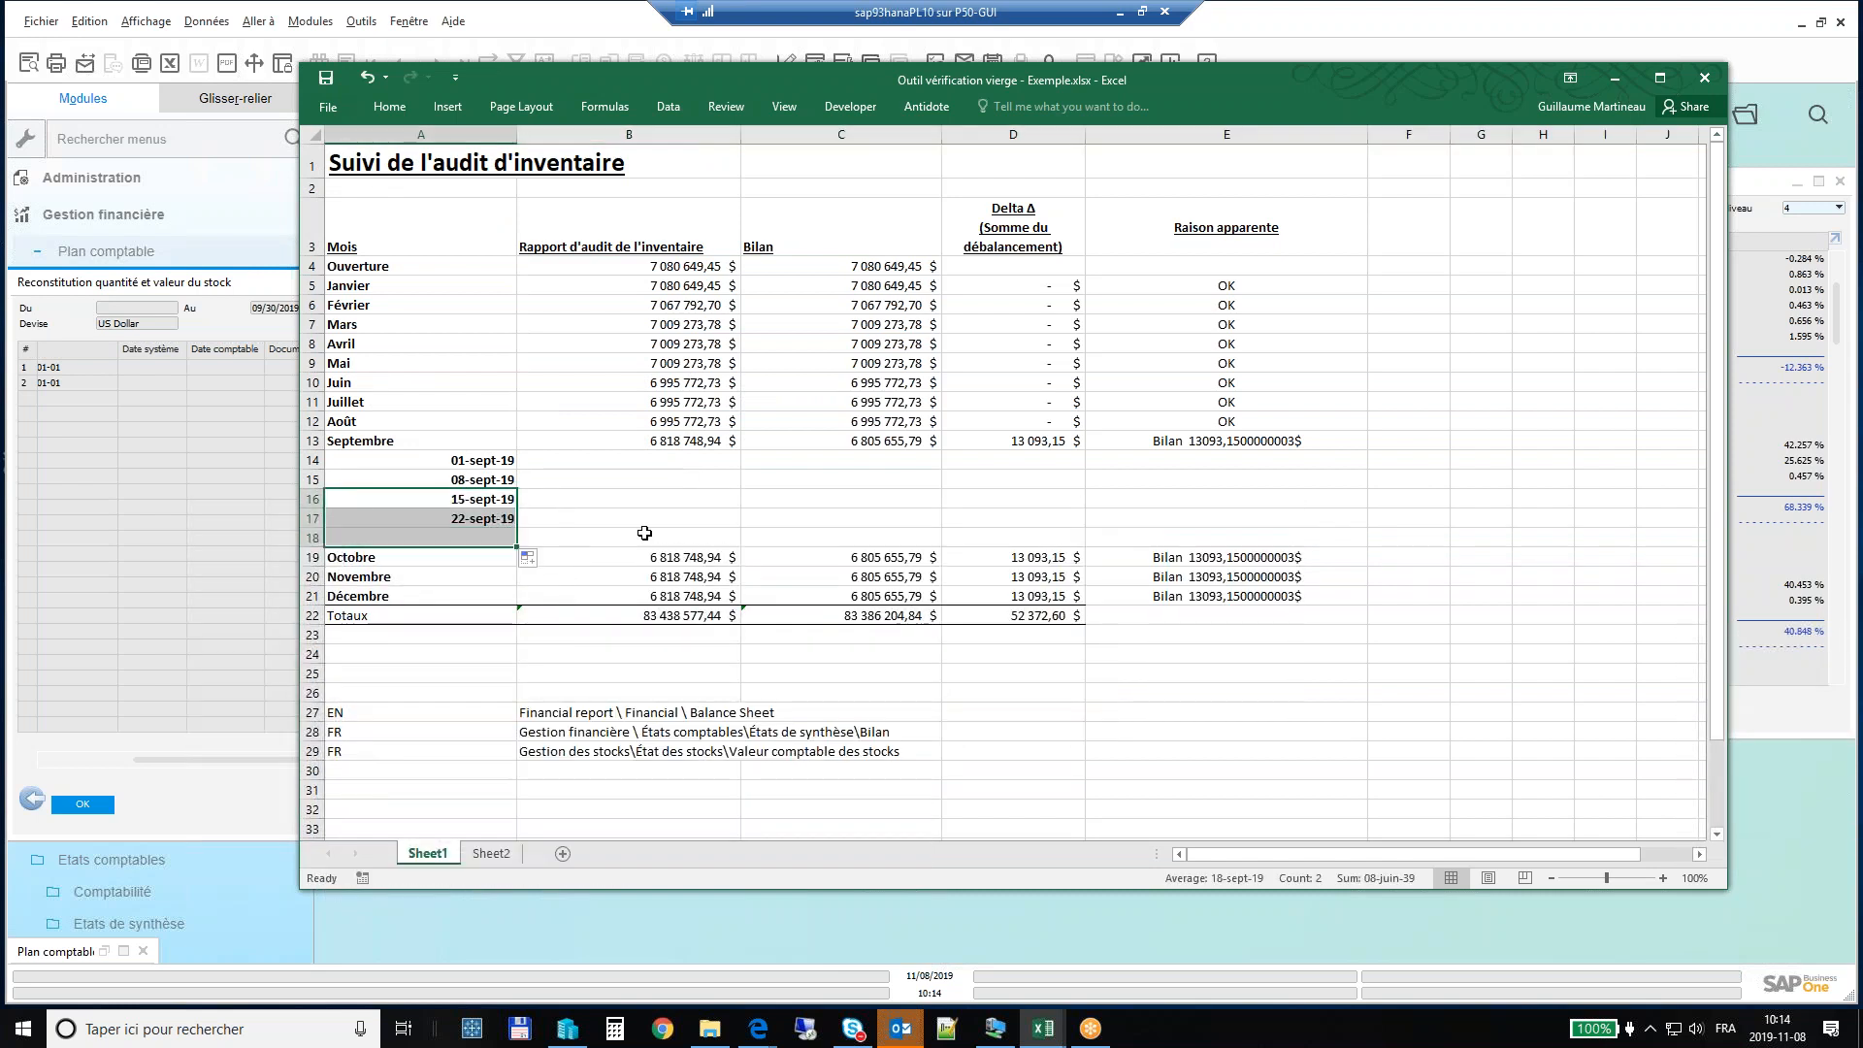
drag(645, 533, 645, 533)
click(566, 541)
drag(680, 460, 837, 546)
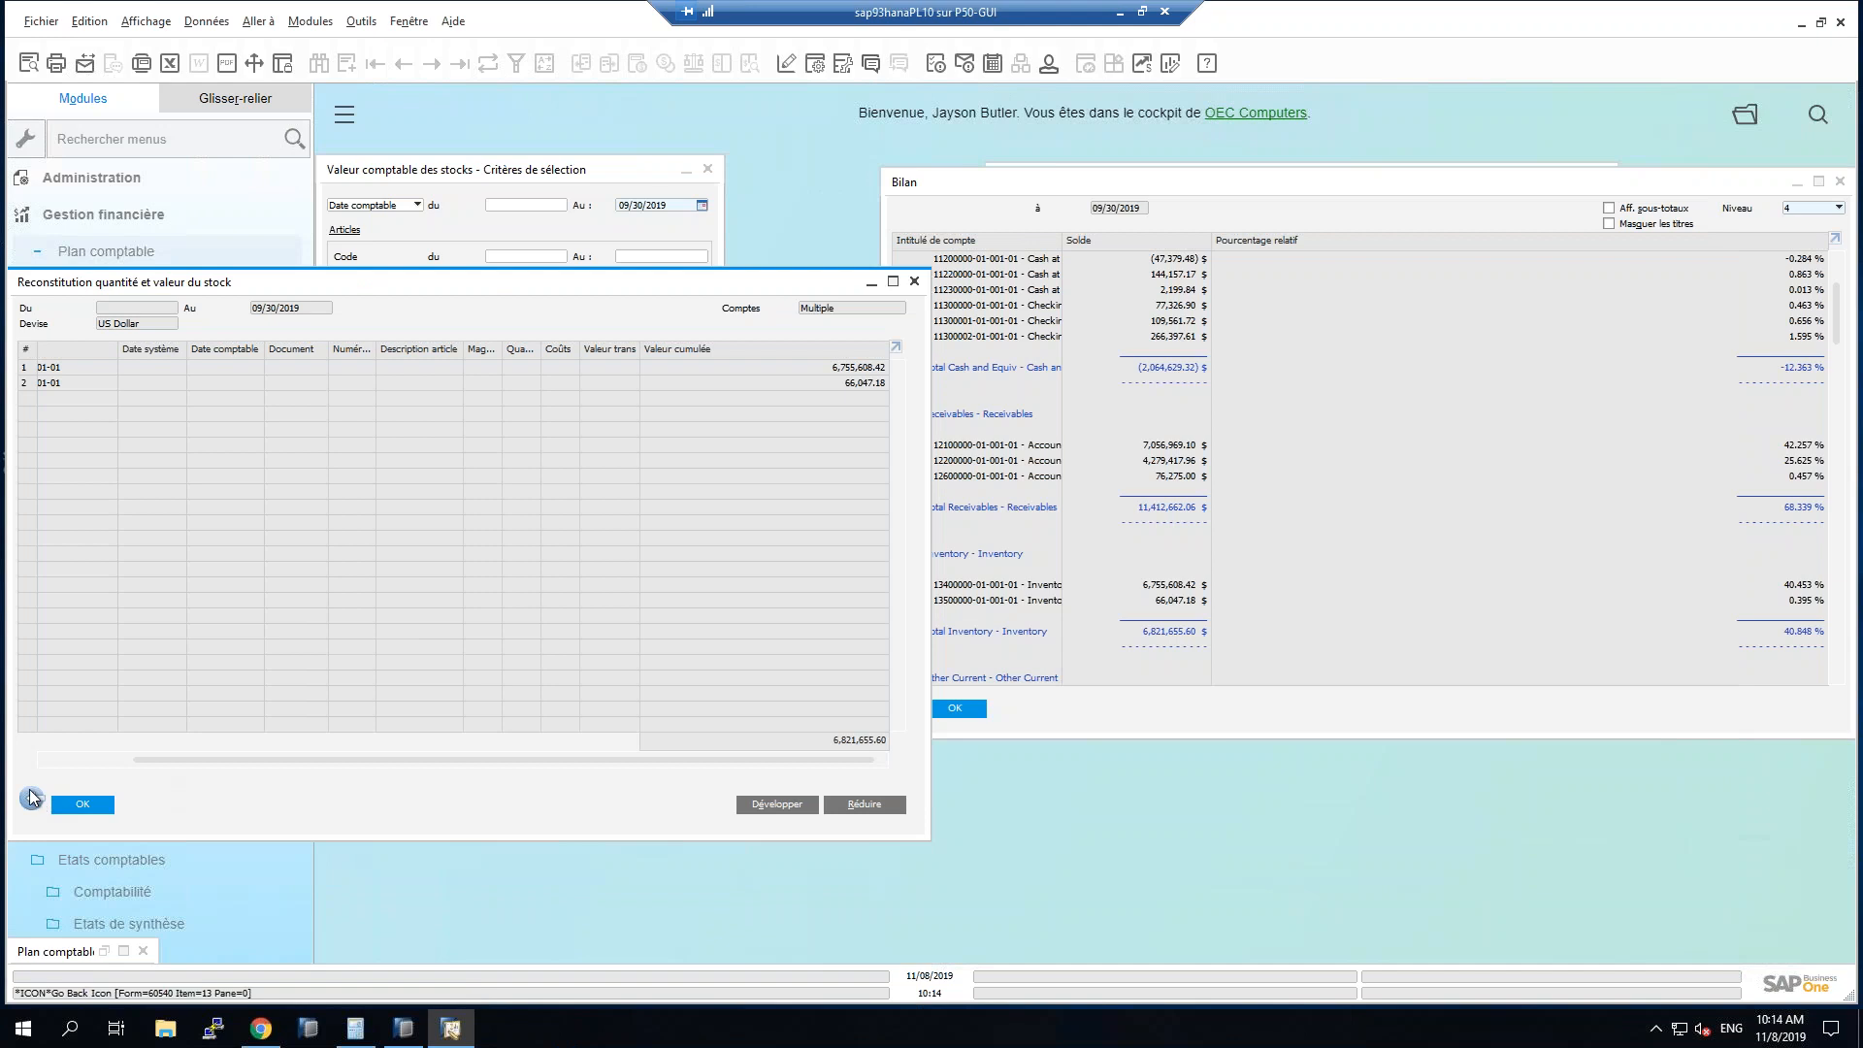
Return from both reports and examine the Bloquer l'écriture manuelle setting on the Inventory accounts in the chart of accounts.
click(58, 811)
click(903, 709)
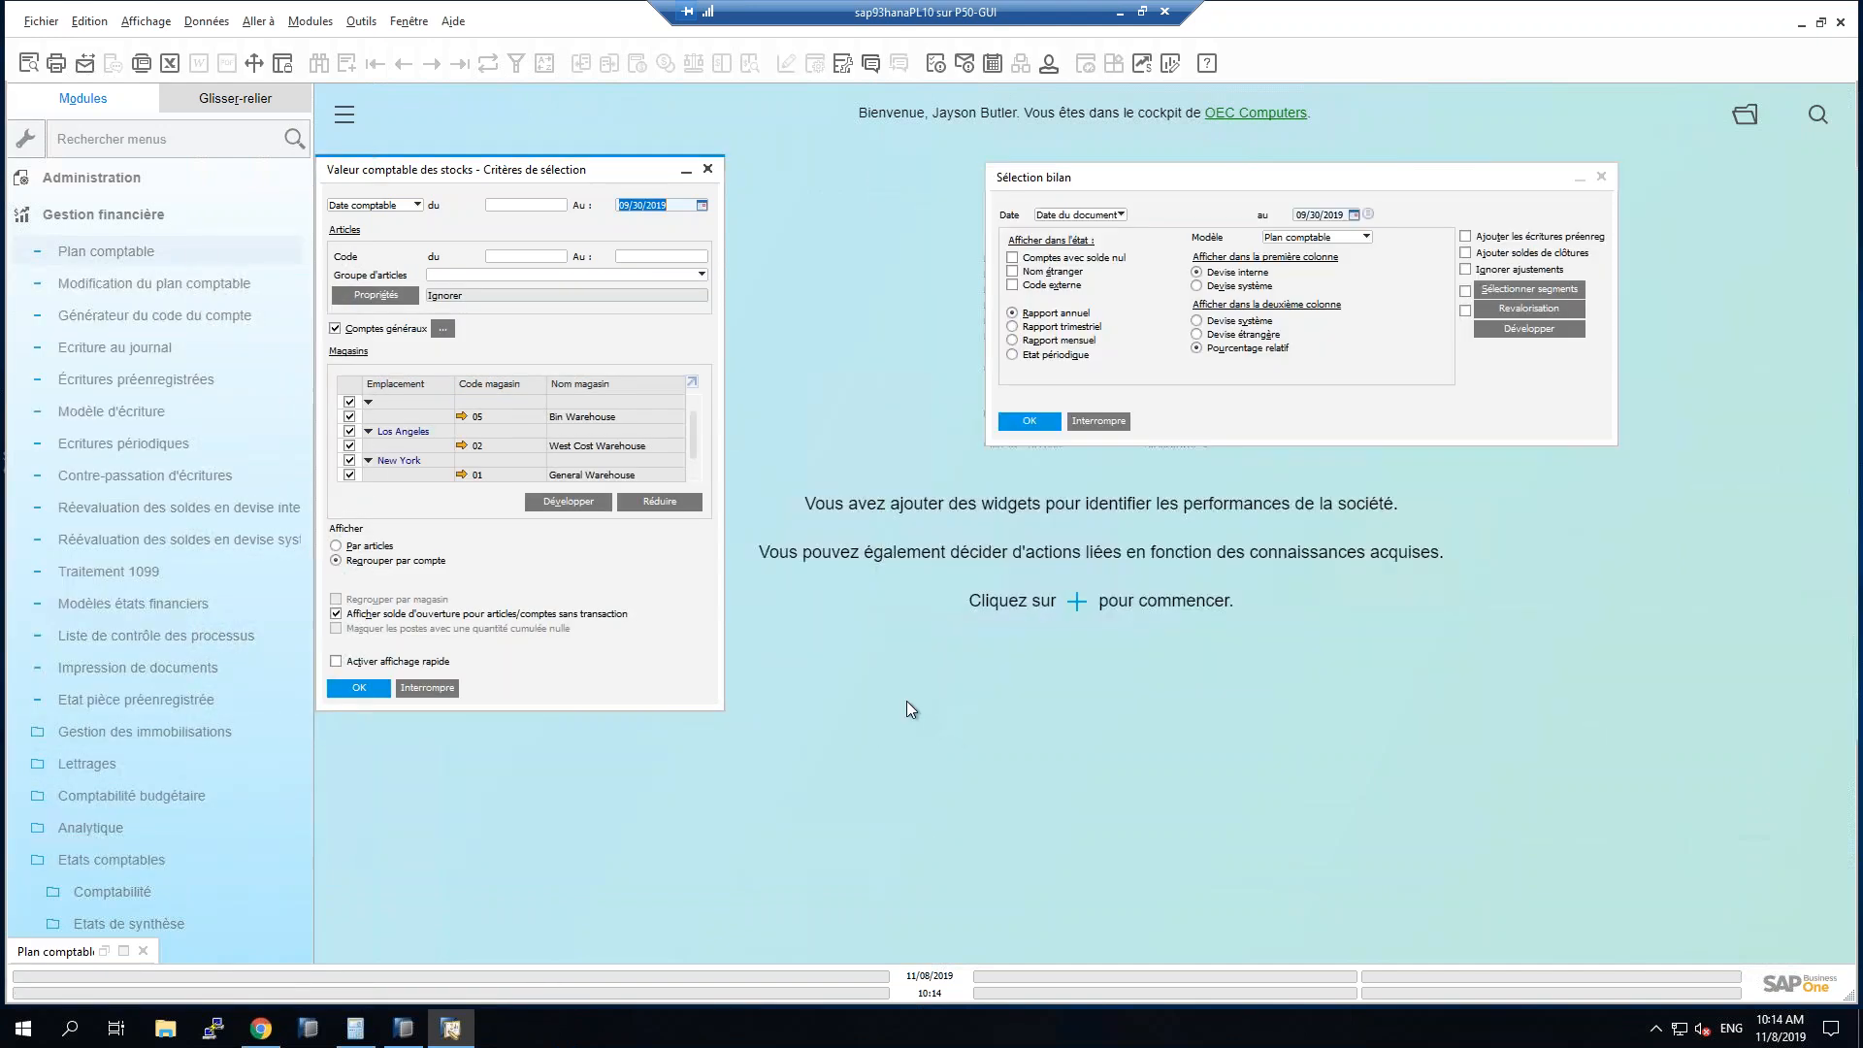
drag(517, 177, 543, 168)
click(227, 250)
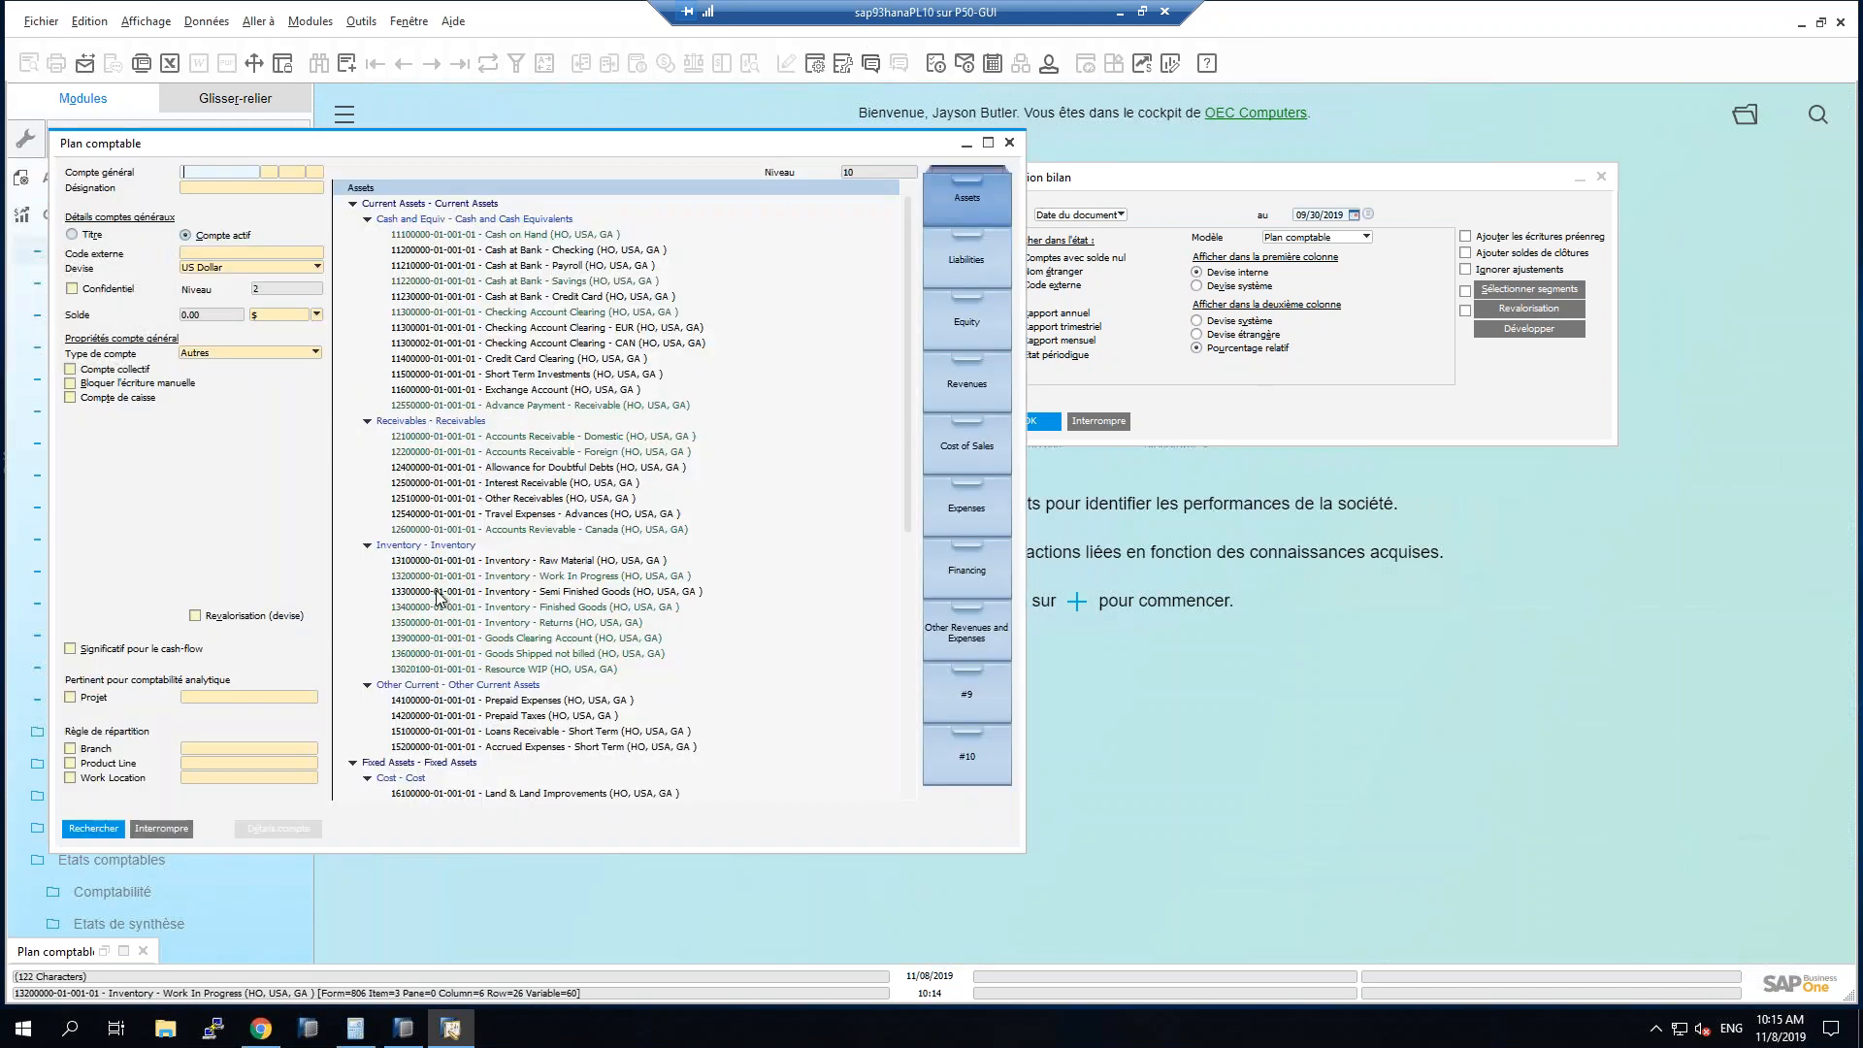
click(447, 561)
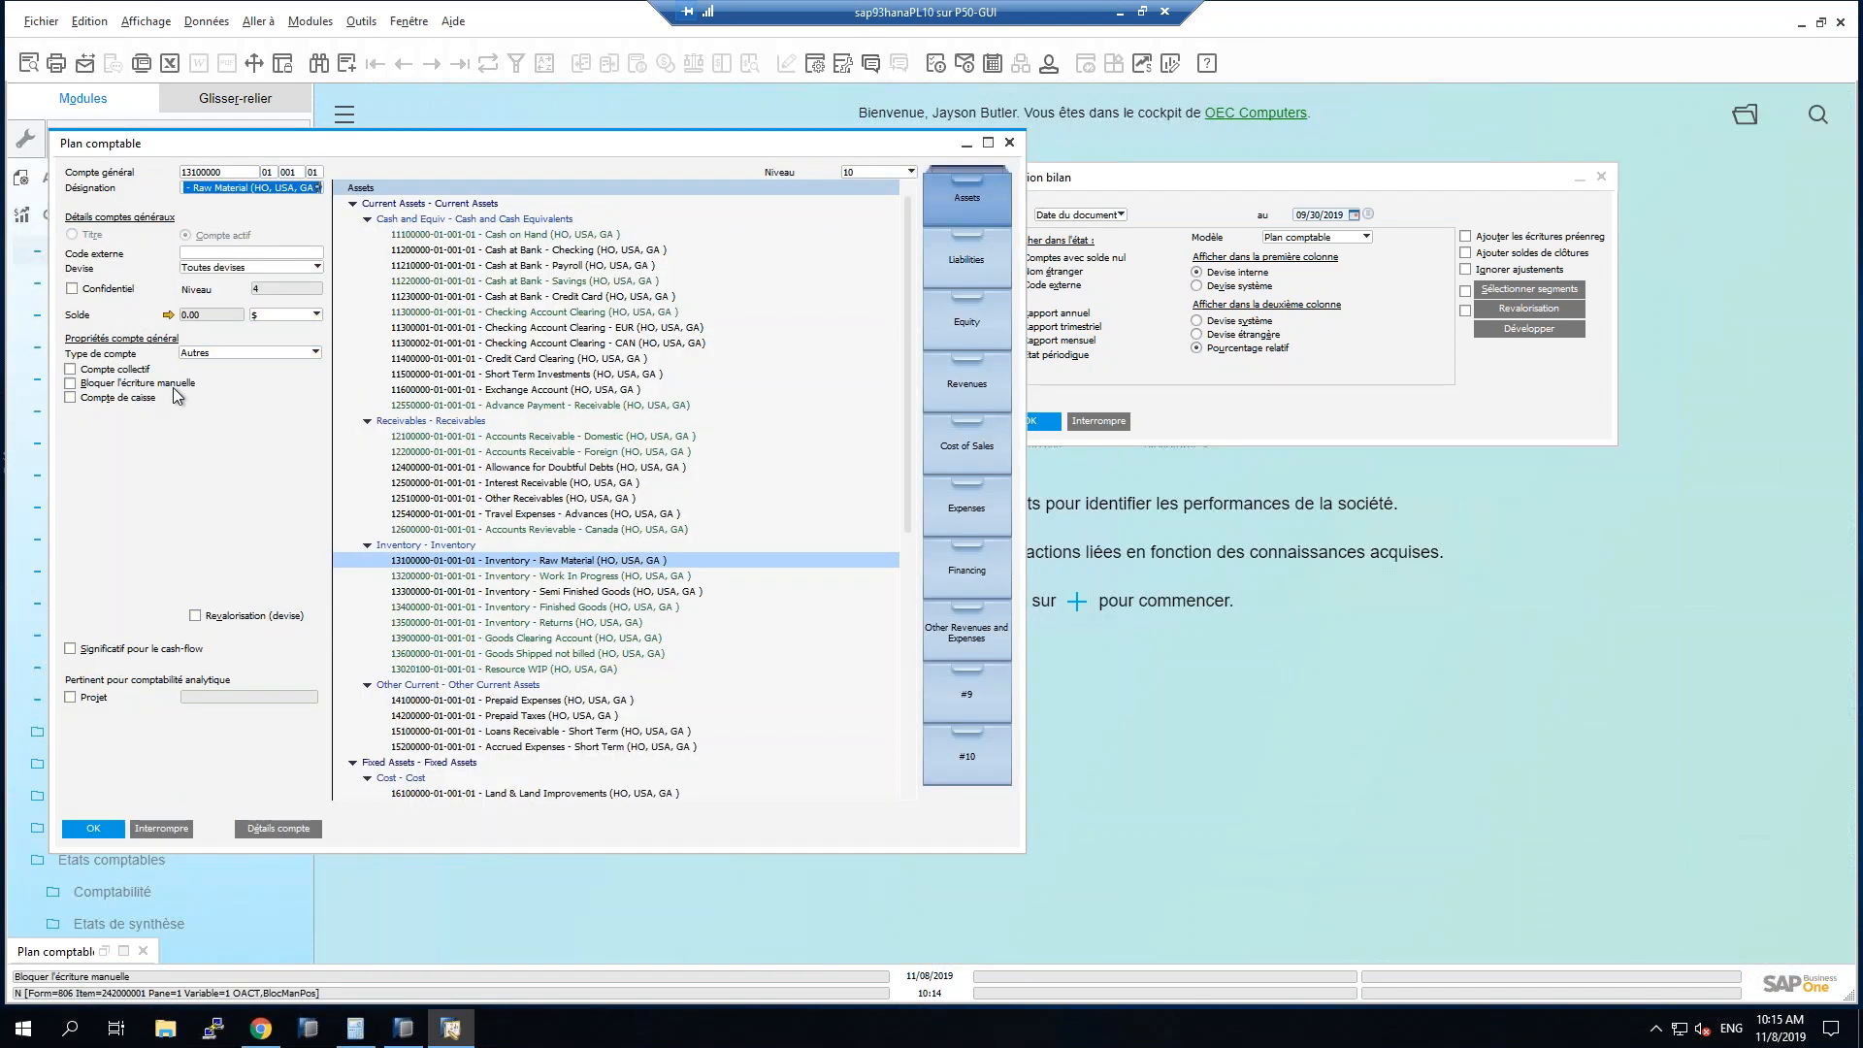
click(413, 580)
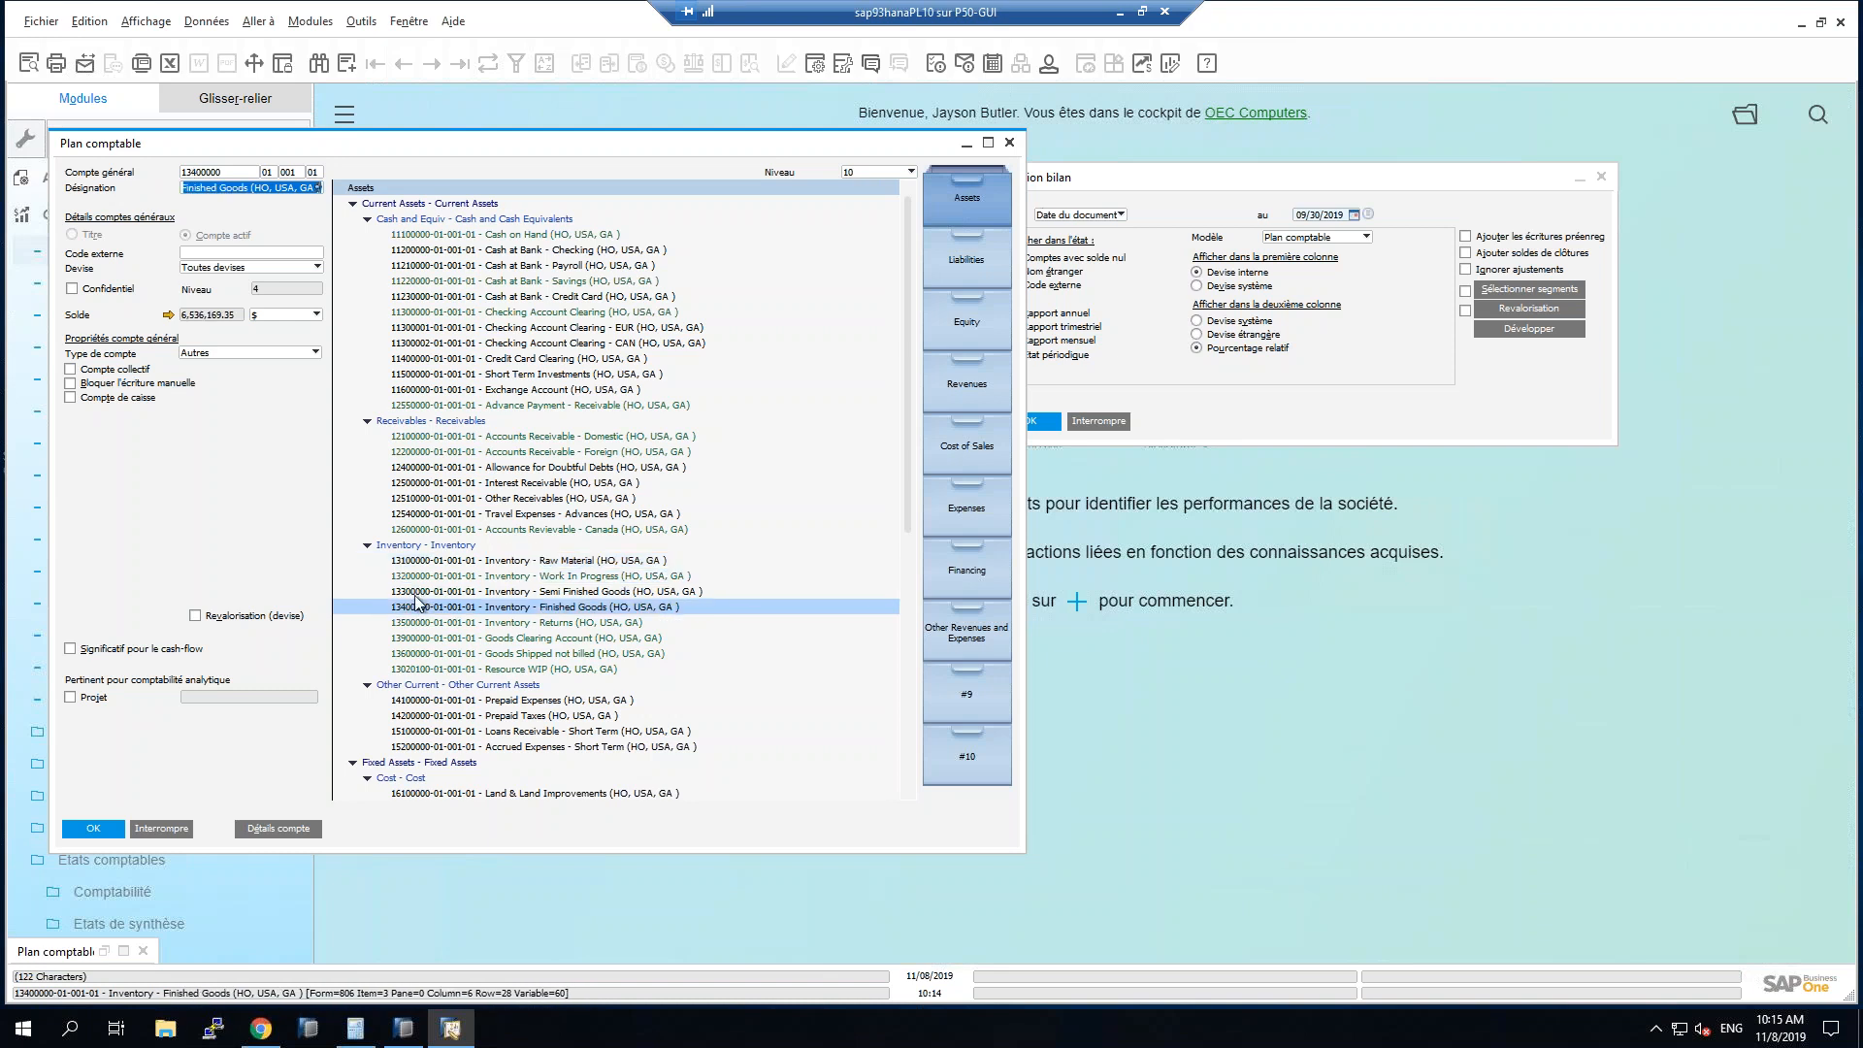
click(414, 591)
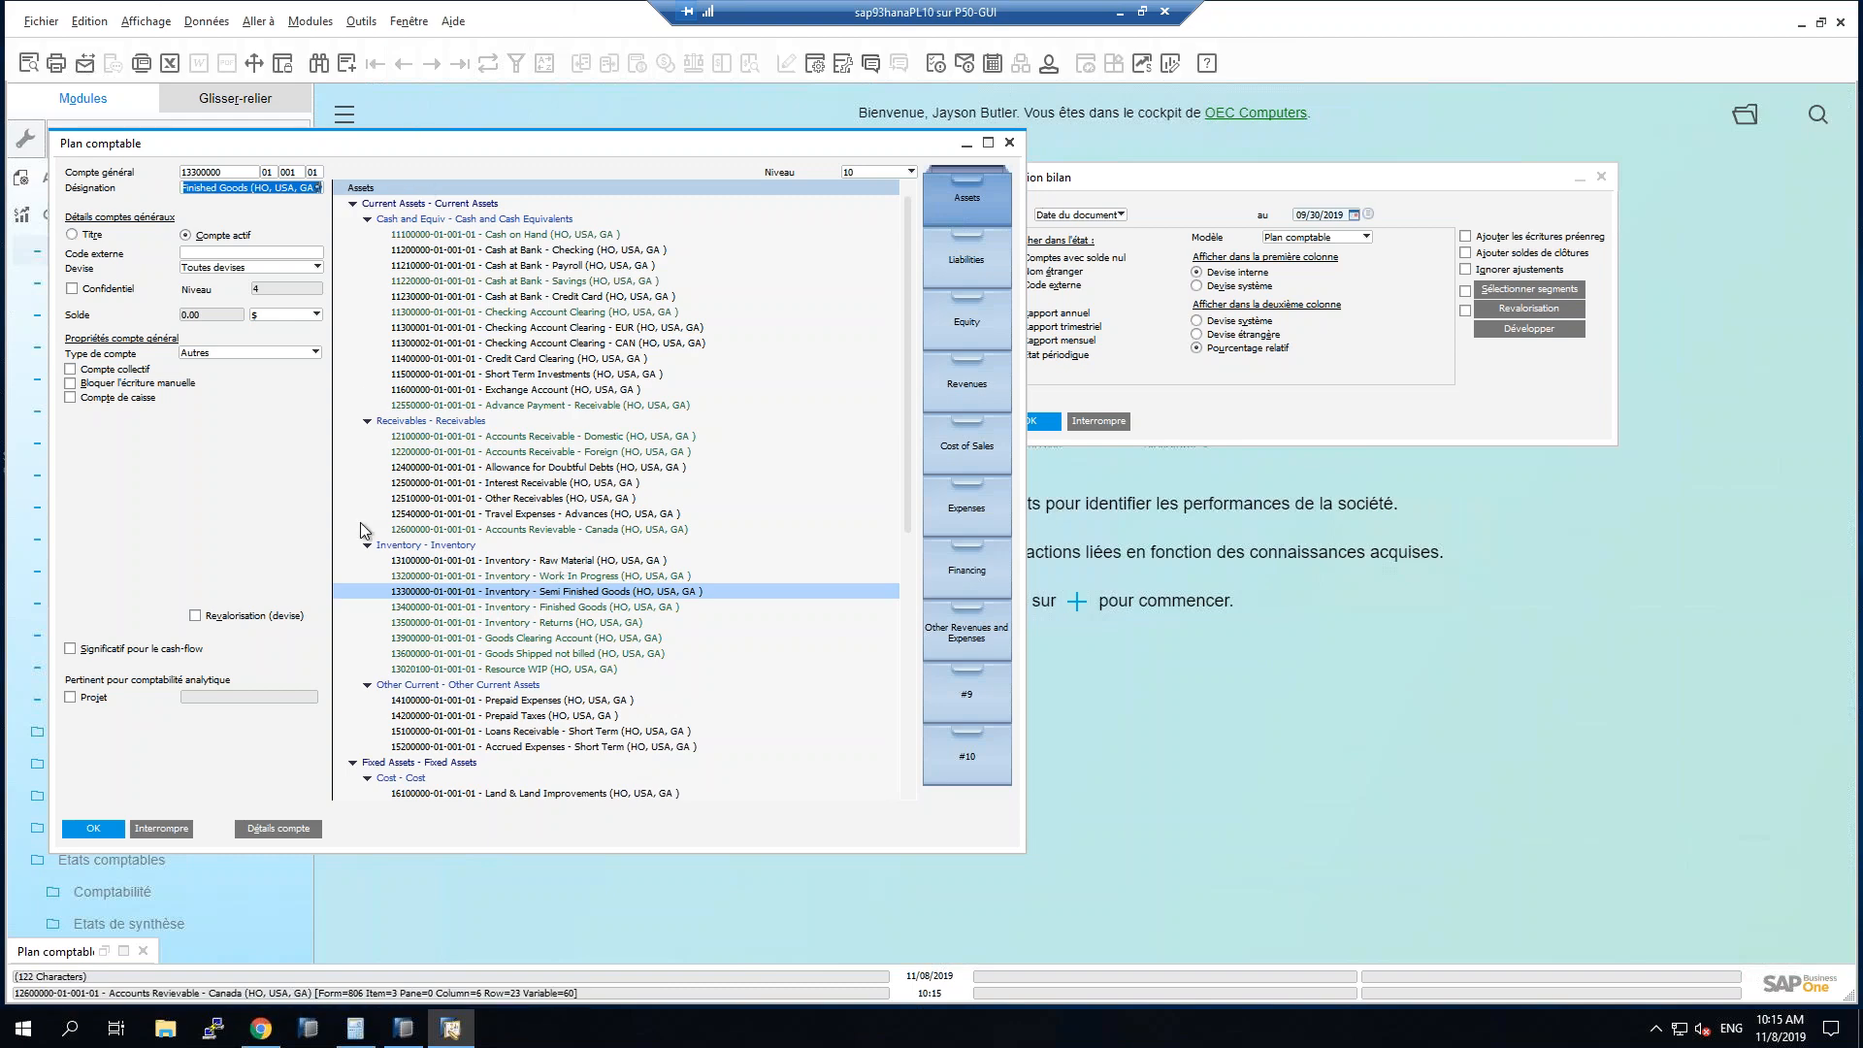
drag(753, 149, 976, 196)
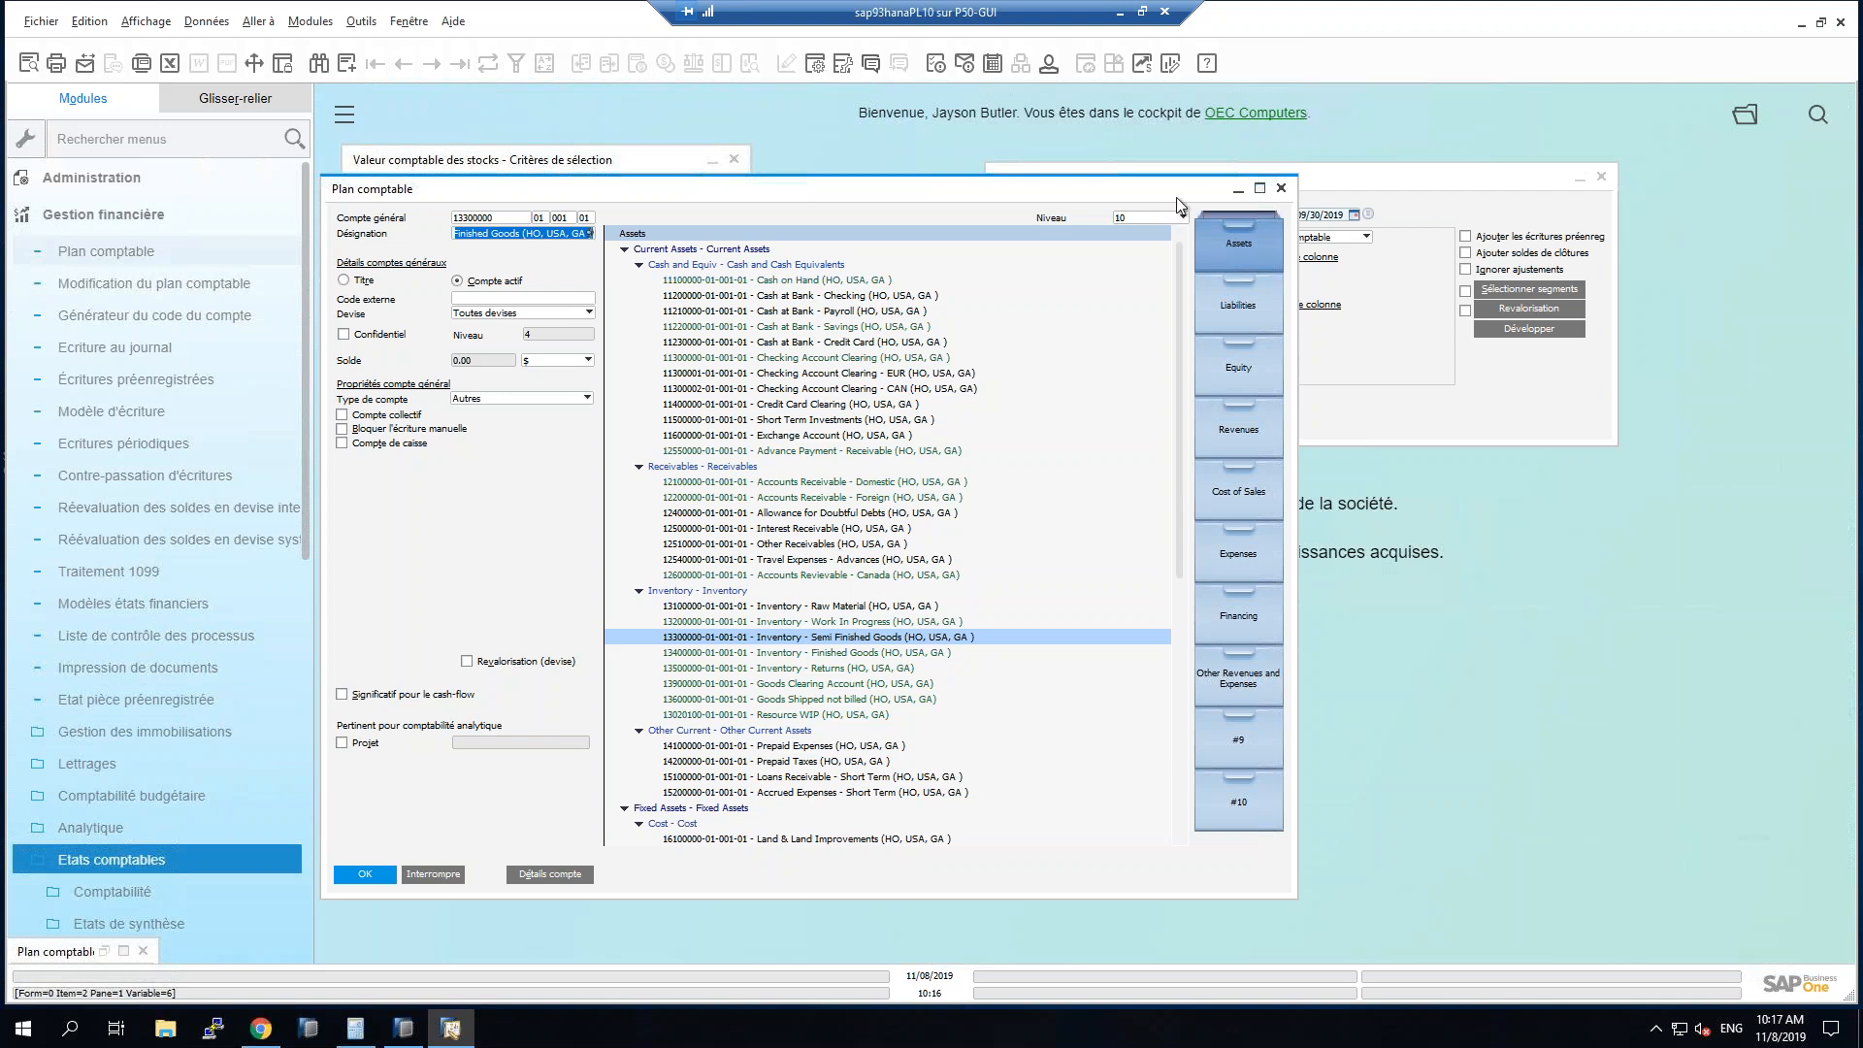
drag(1210, 196, 1232, 190)
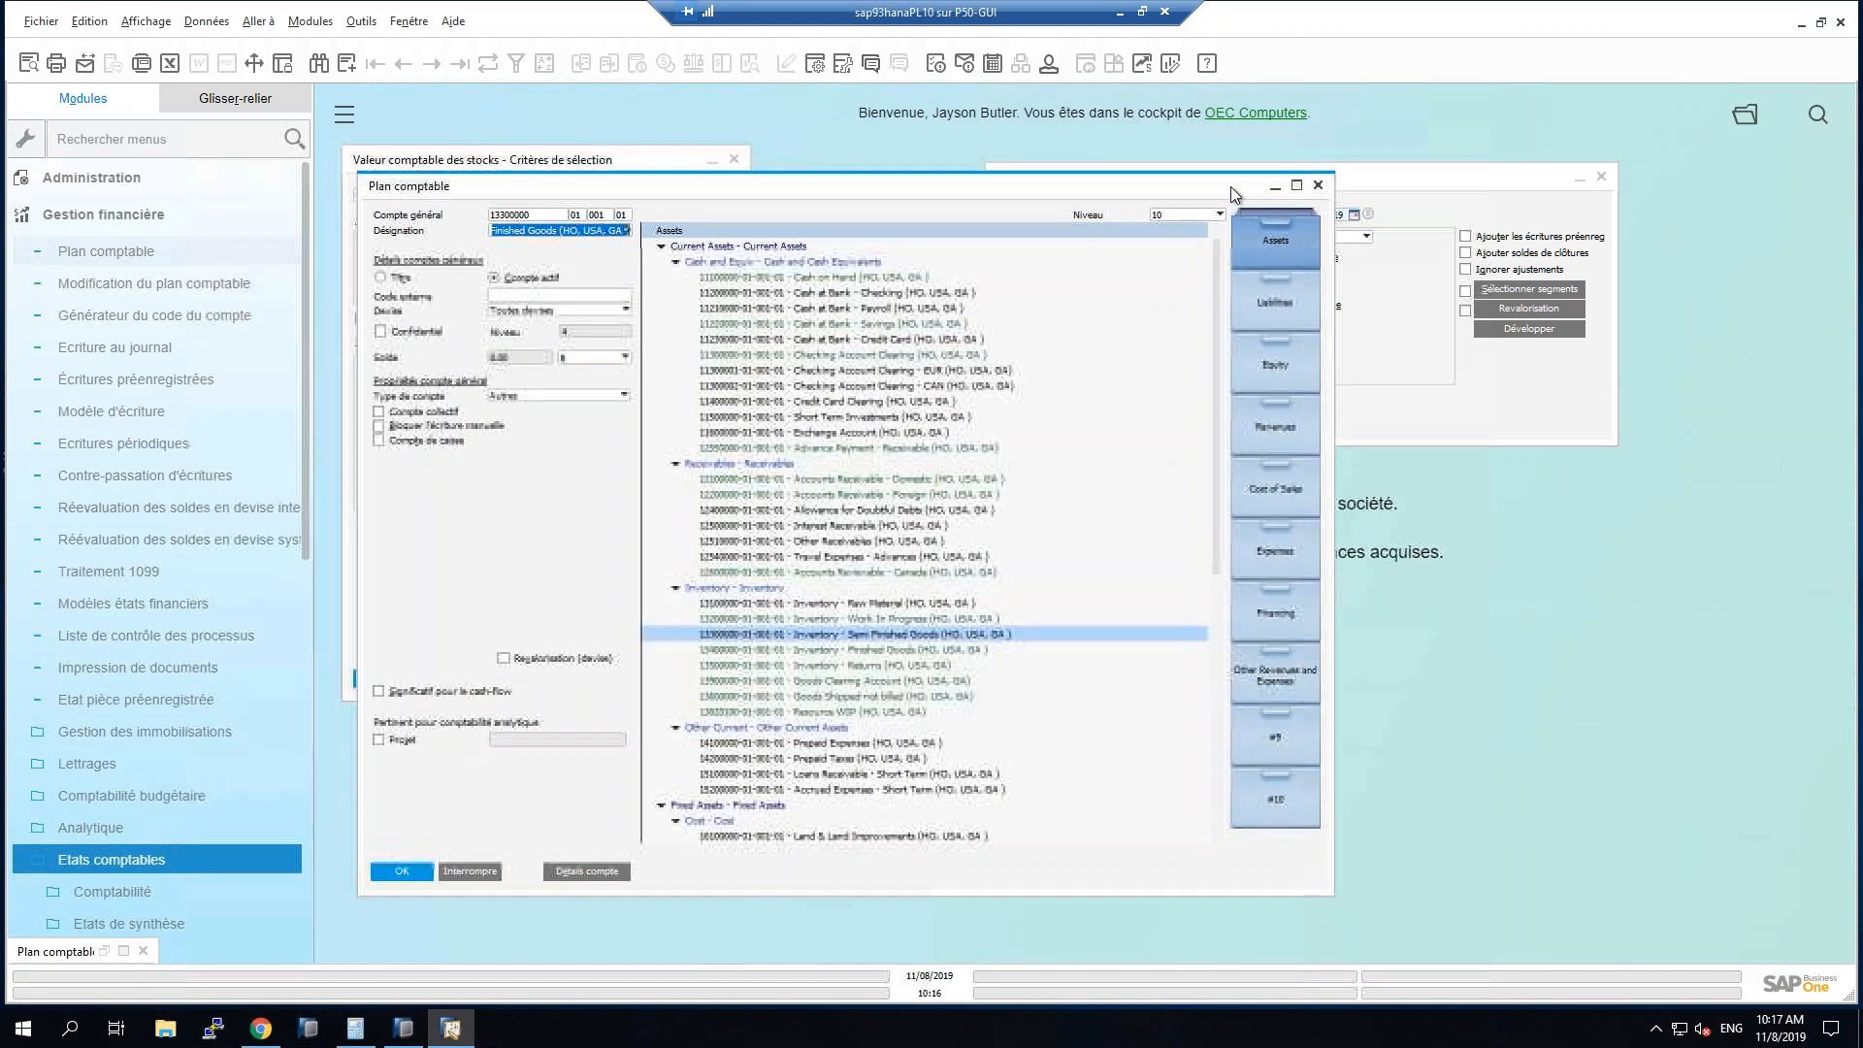